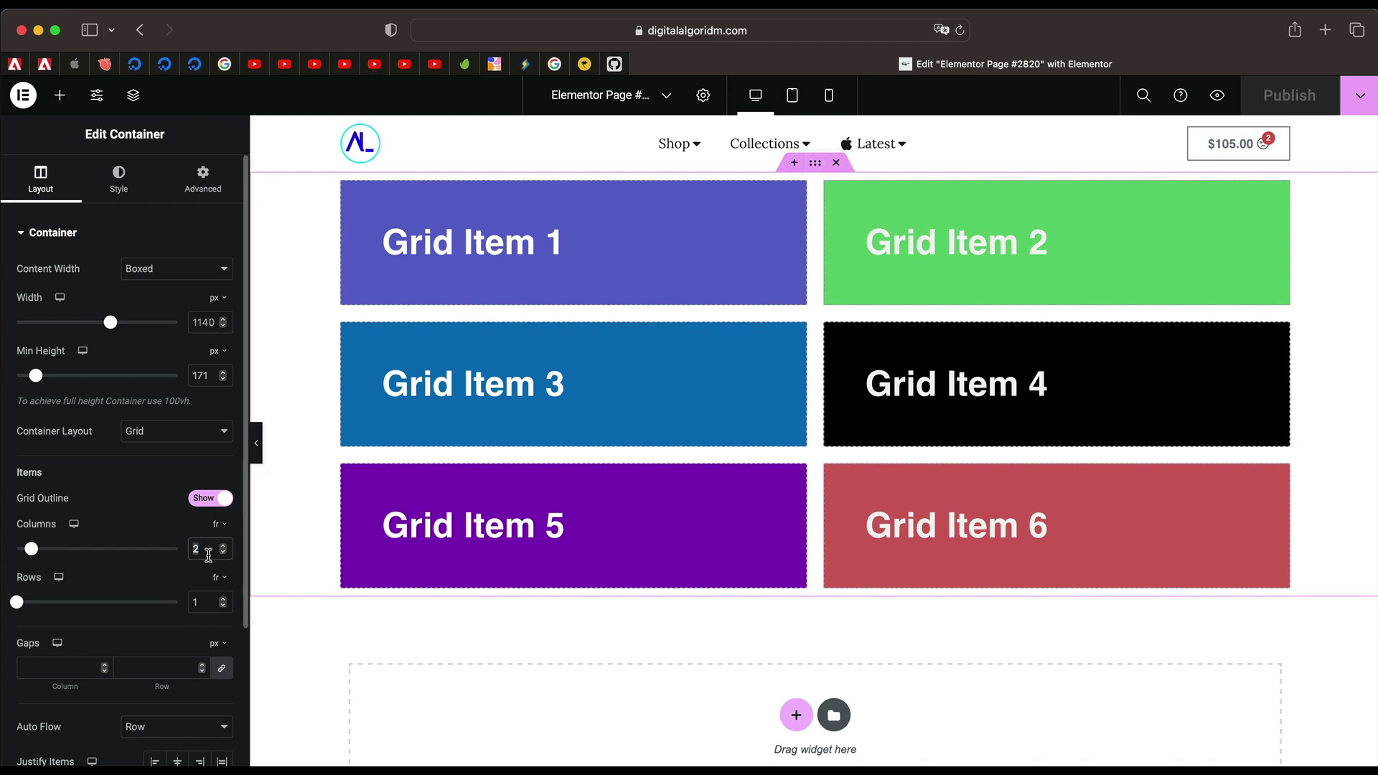
# - Set the grid container to 4 columns and 3 rows
pyautogui.doubleClick(208, 555)
pyautogui.write('3')
pyautogui.write('4')
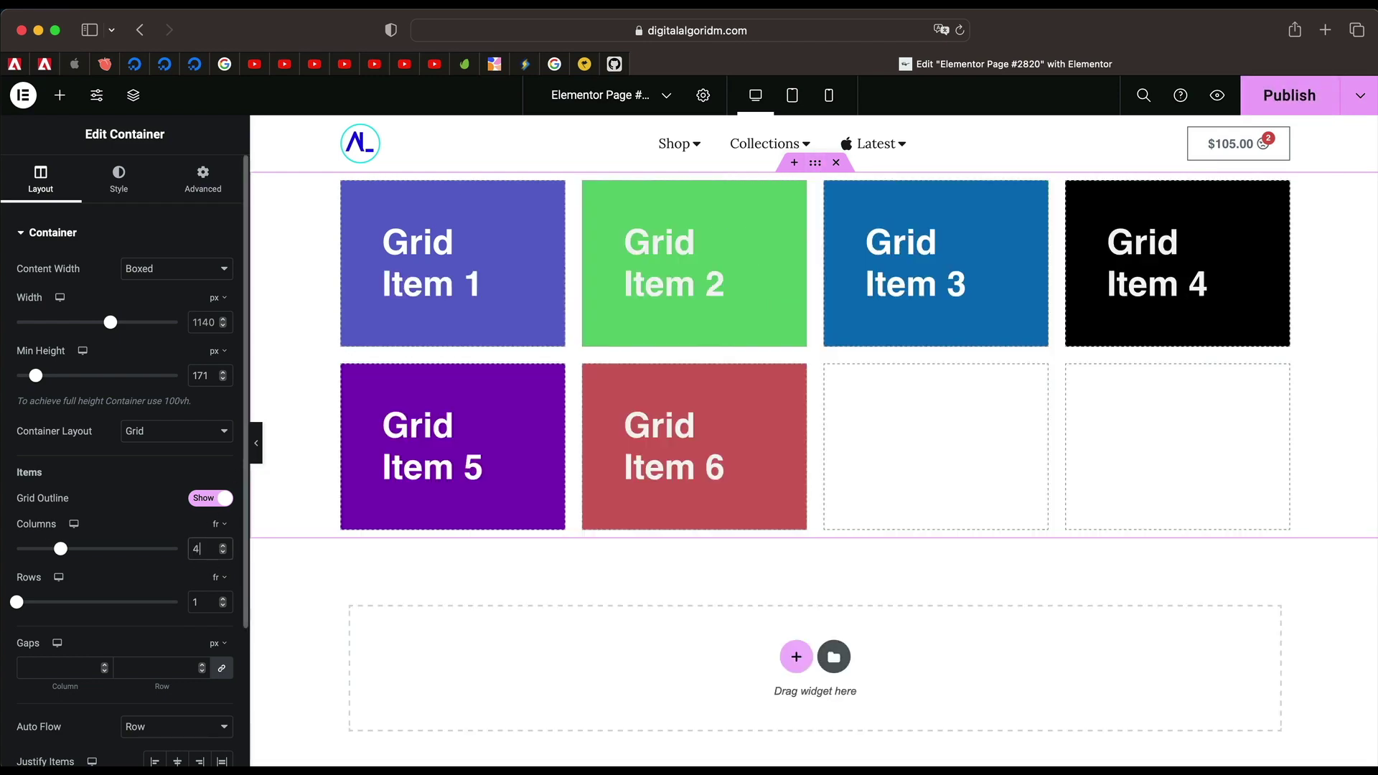
pyautogui.press('BackSpace')
pyautogui.write('1')
pyautogui.press('BackSpace')
pyautogui.write('4')
pyautogui.doubleClick(209, 605)
pyautogui.write('2')
pyautogui.write('3')
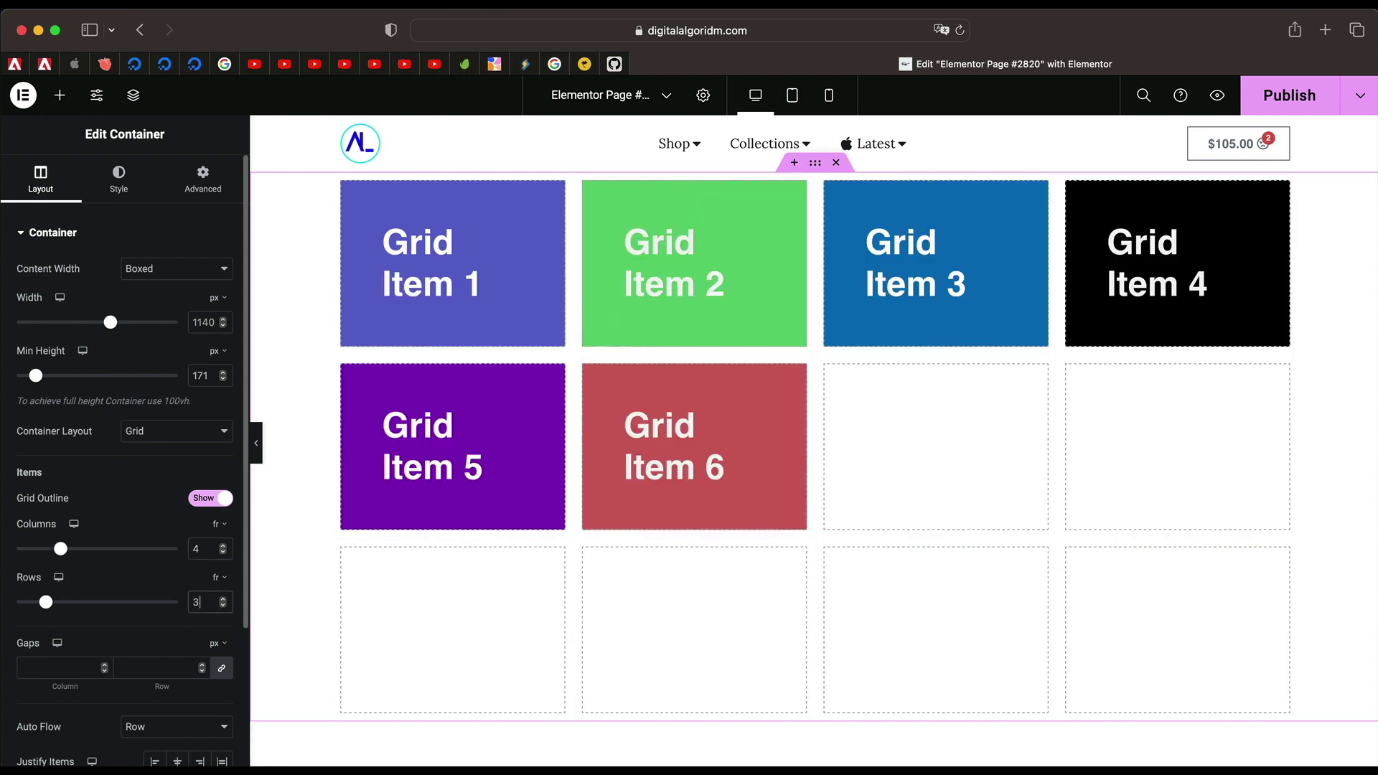
# - Change the grid container's auto flow to Column
pyautogui.scroll(-2, 150, 626)
pyautogui.click(143, 659)
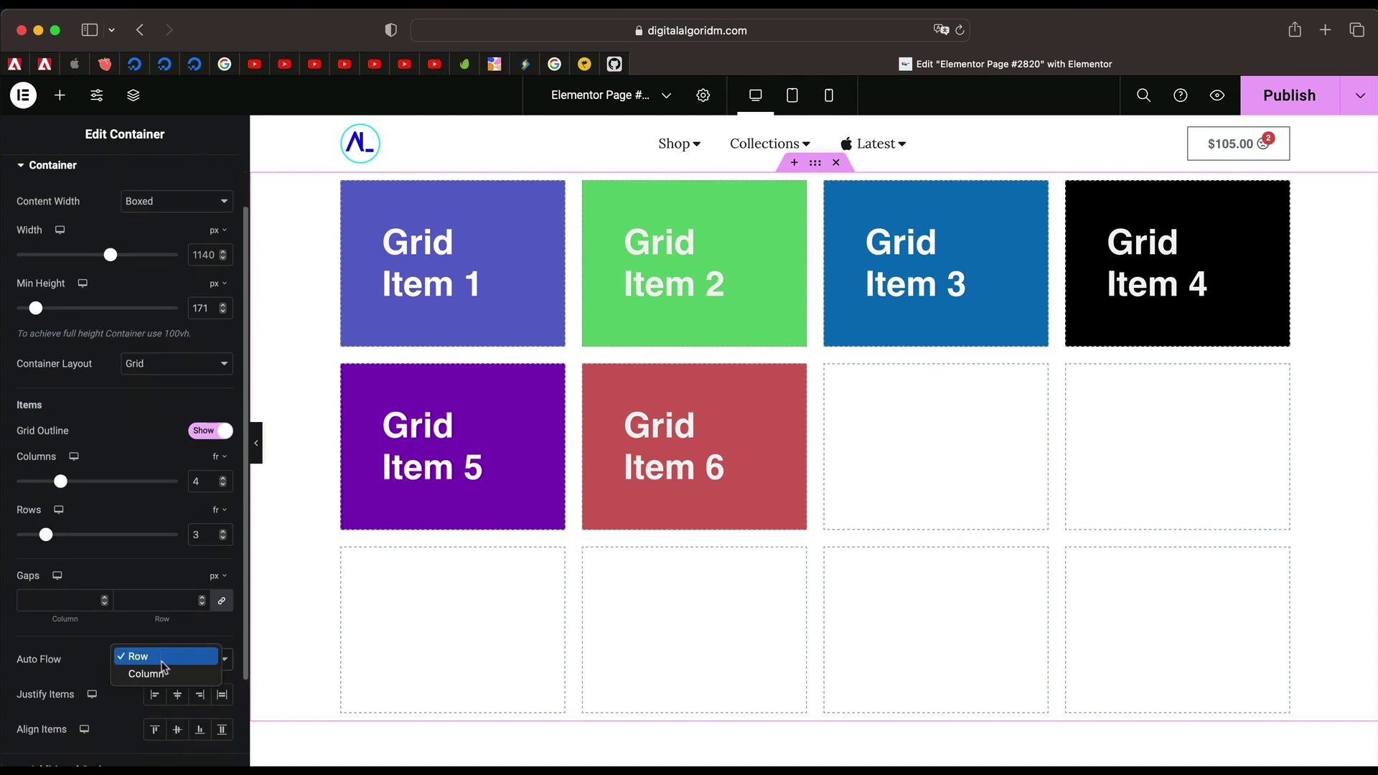
pyautogui.click(143, 673)
# - Reduce the grid container to 2 columns and 2 rows
pyautogui.doubleClick(205, 535)
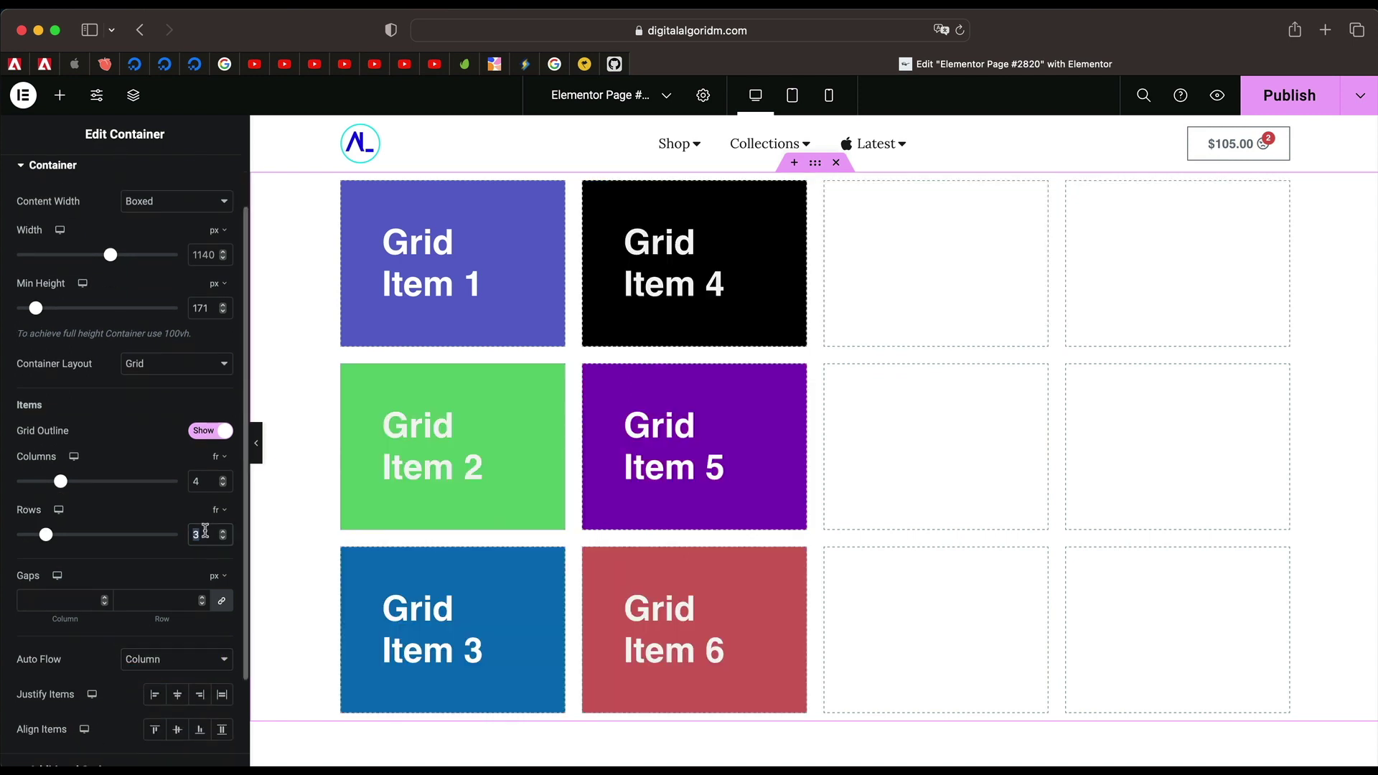
pyautogui.write('1')
pyautogui.doubleClick(213, 486)
pyautogui.write('2')
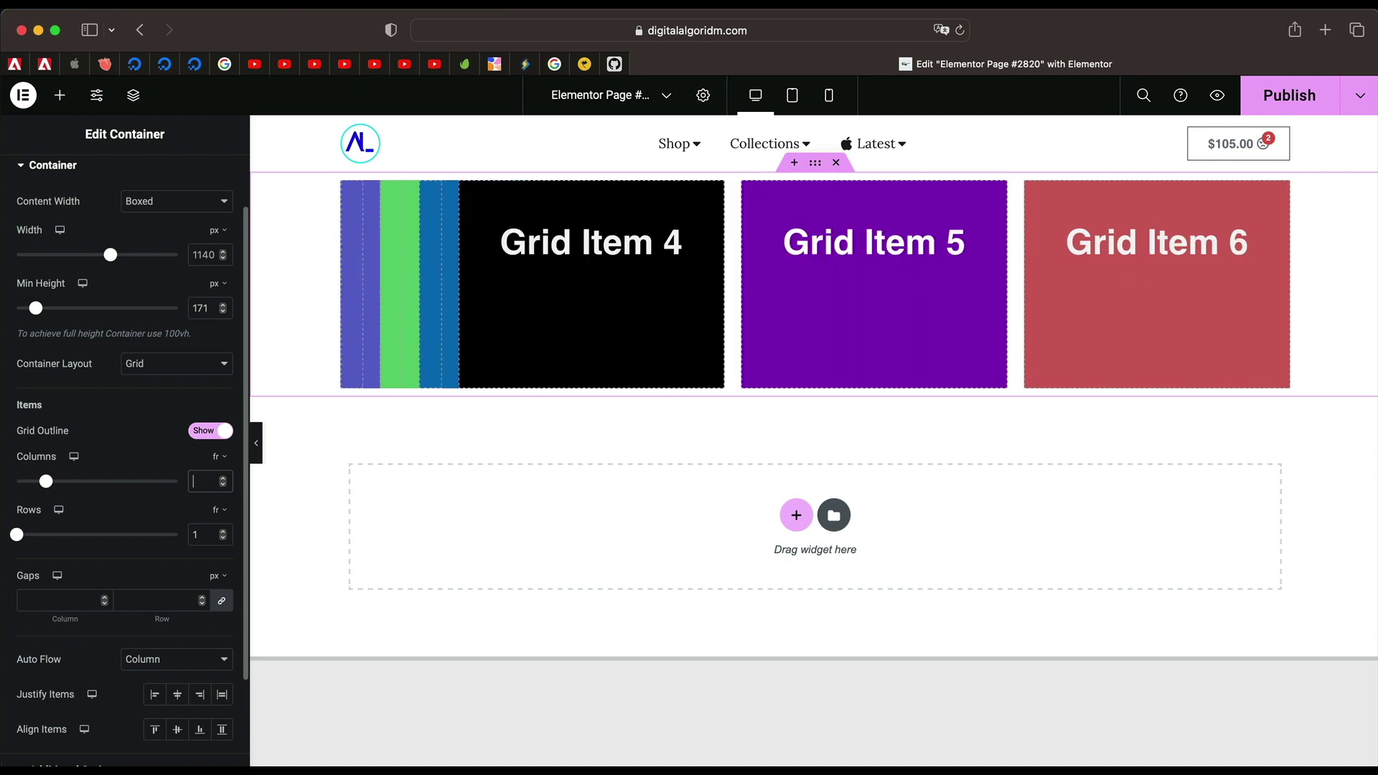
pyautogui.doubleClick(203, 534)
pyautogui.write('2')
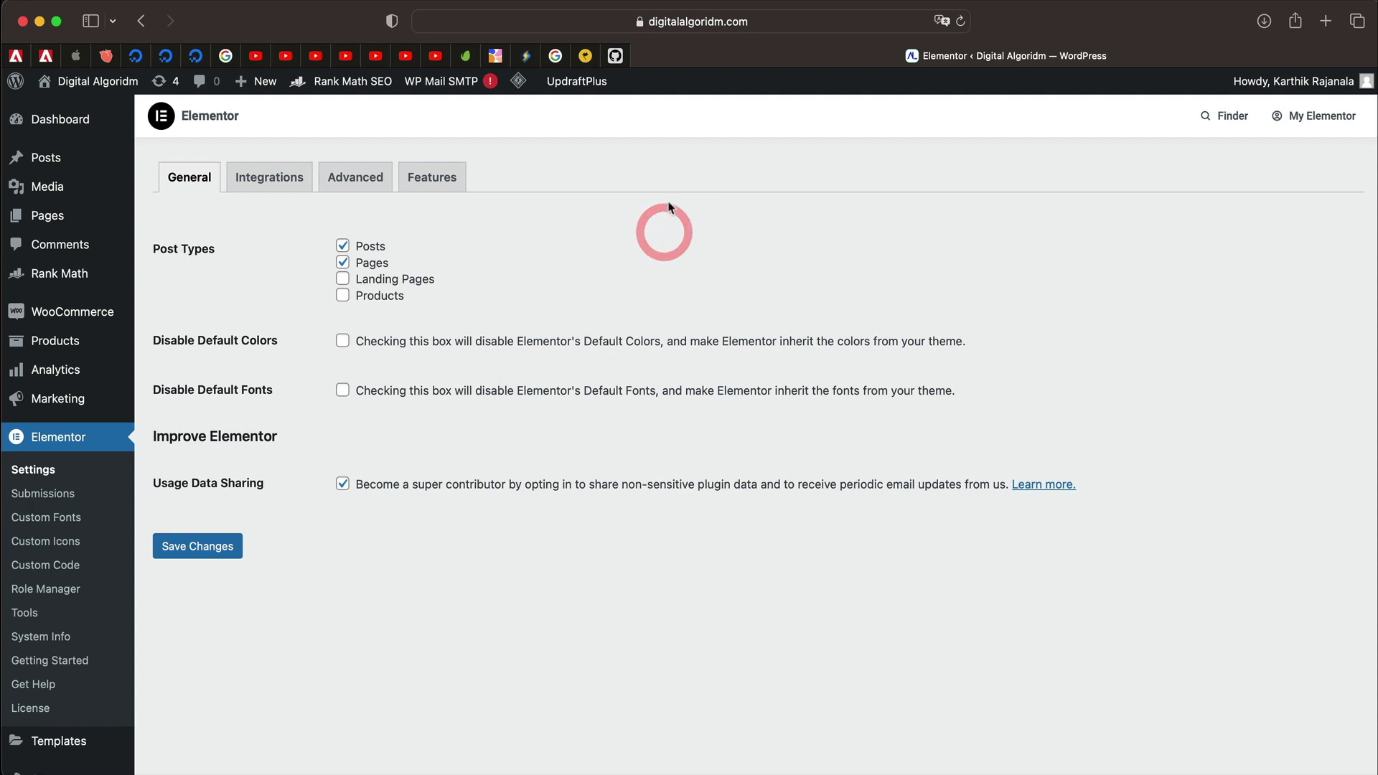
# - In Elementor's feature settings, set the Grid Container experiment to Active and save the changes
pyautogui.click(51, 441)
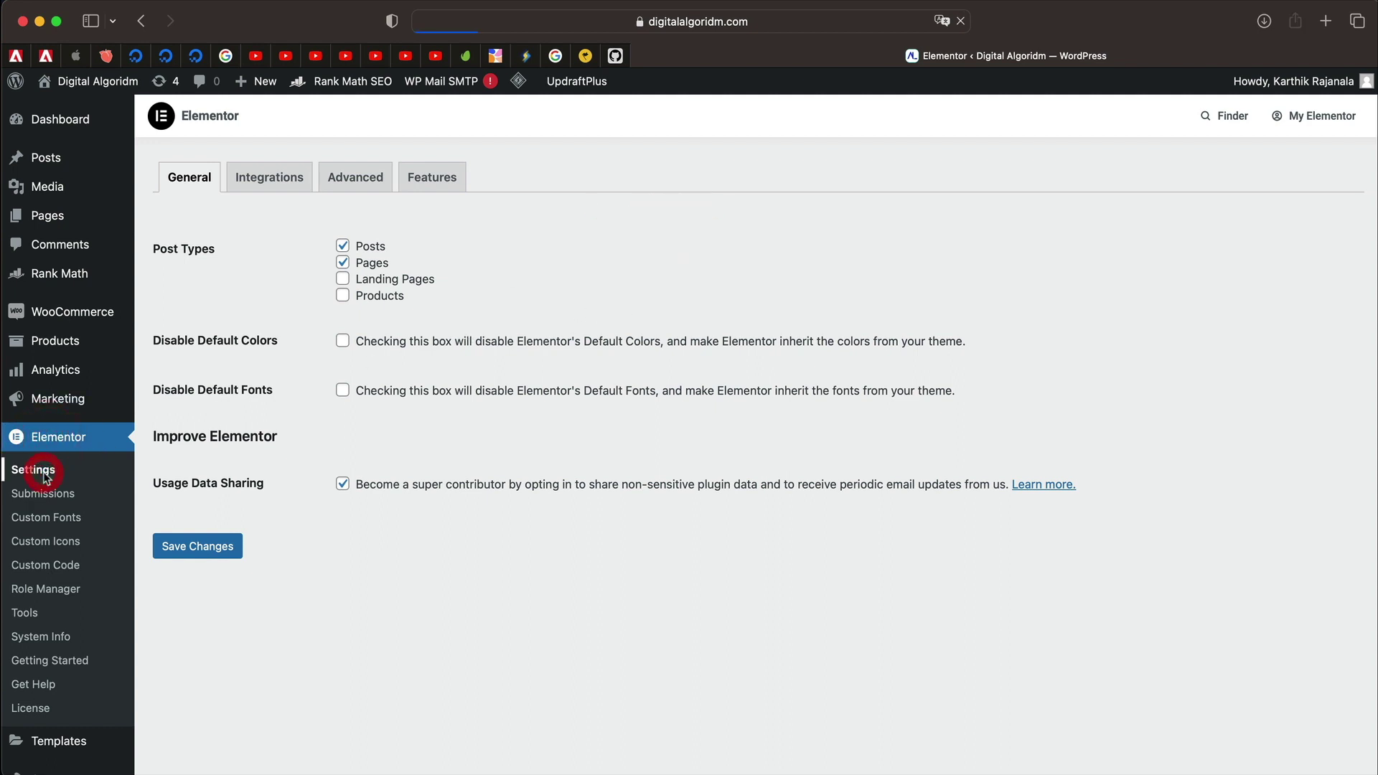
pyautogui.click(442, 174)
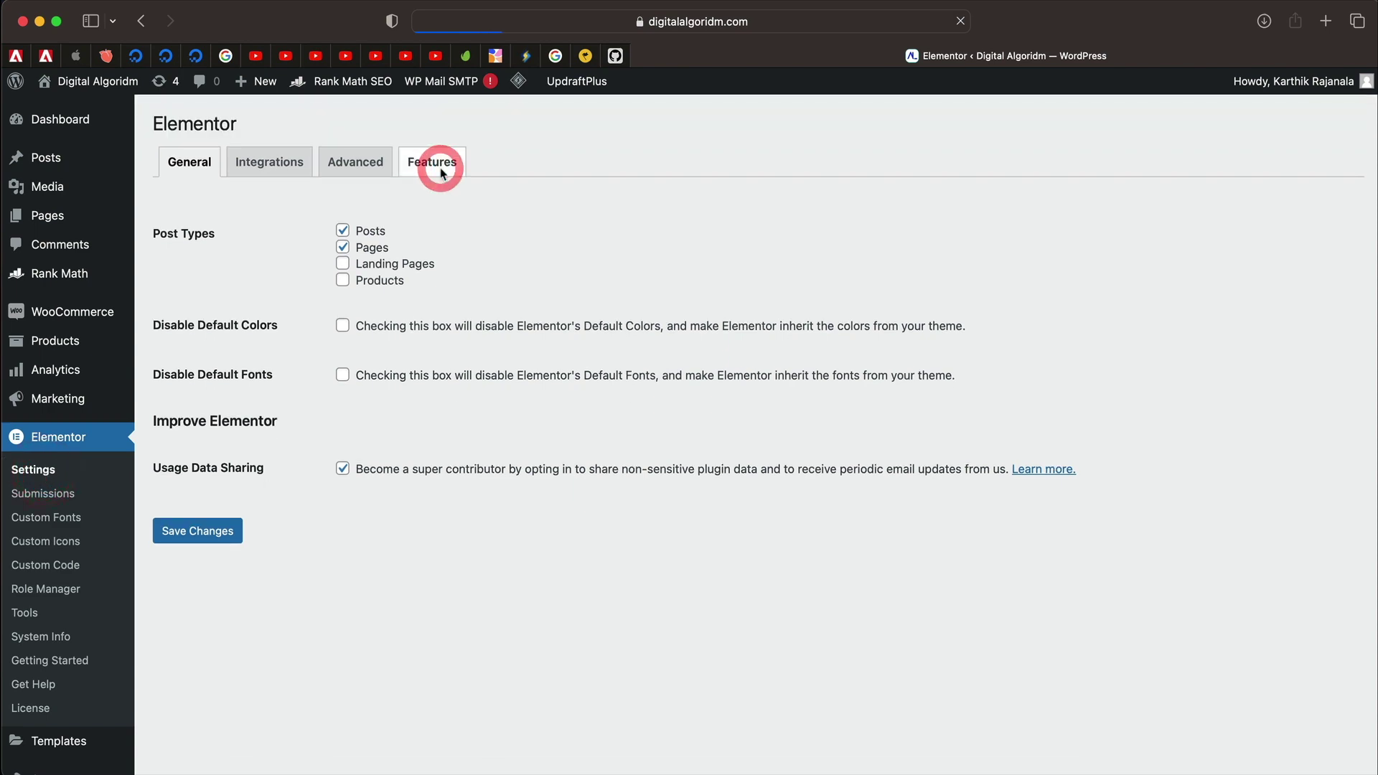
pyautogui.scroll(-5, 265, 563)
pyautogui.click(379, 343)
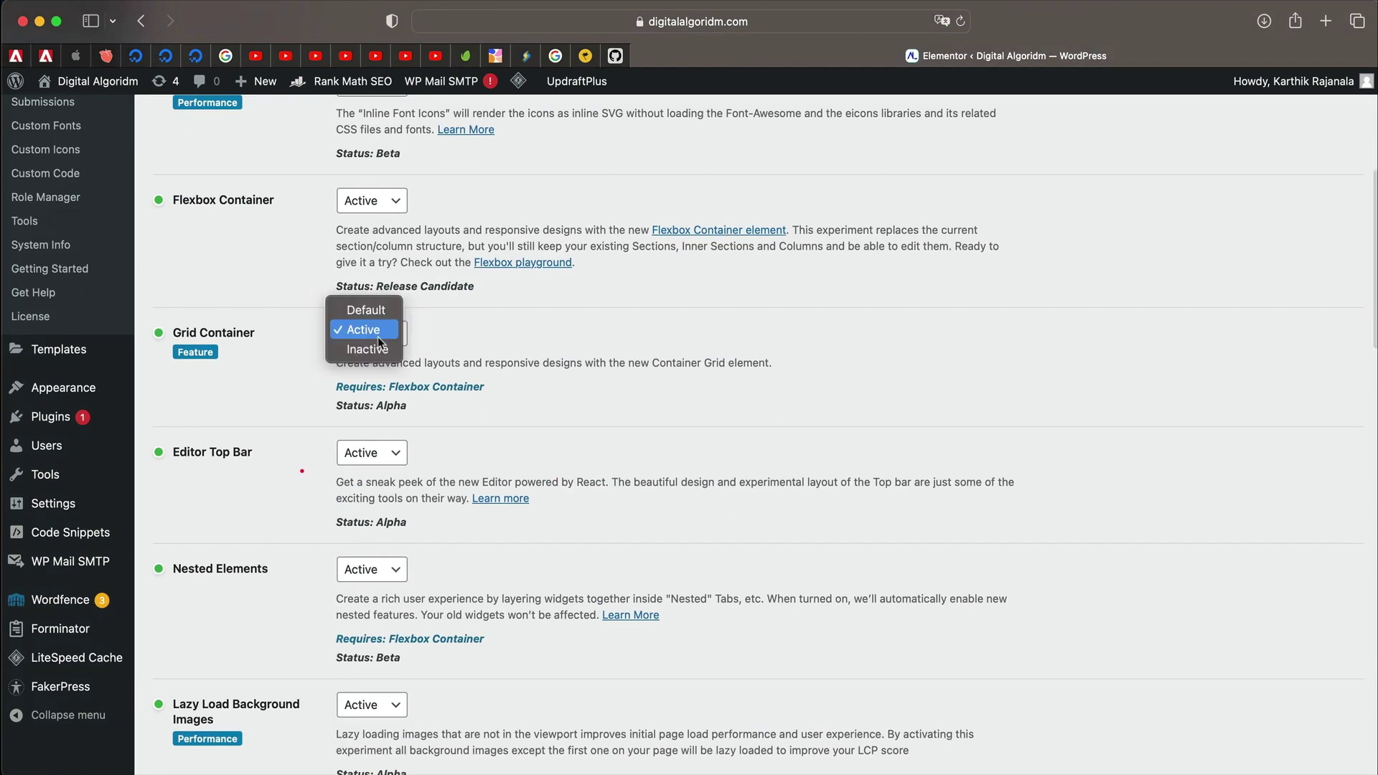
pyautogui.click(366, 333)
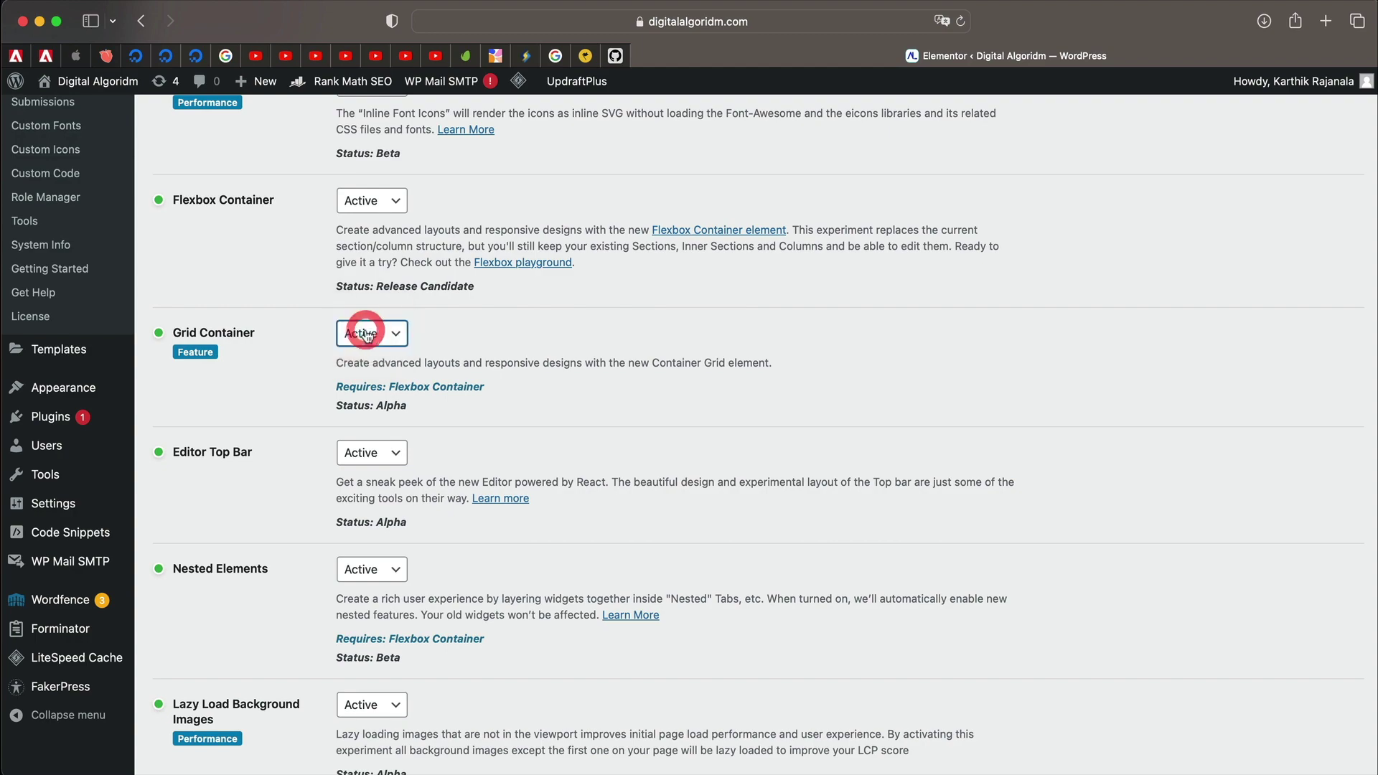
pyautogui.scroll(-15, 292, 493)
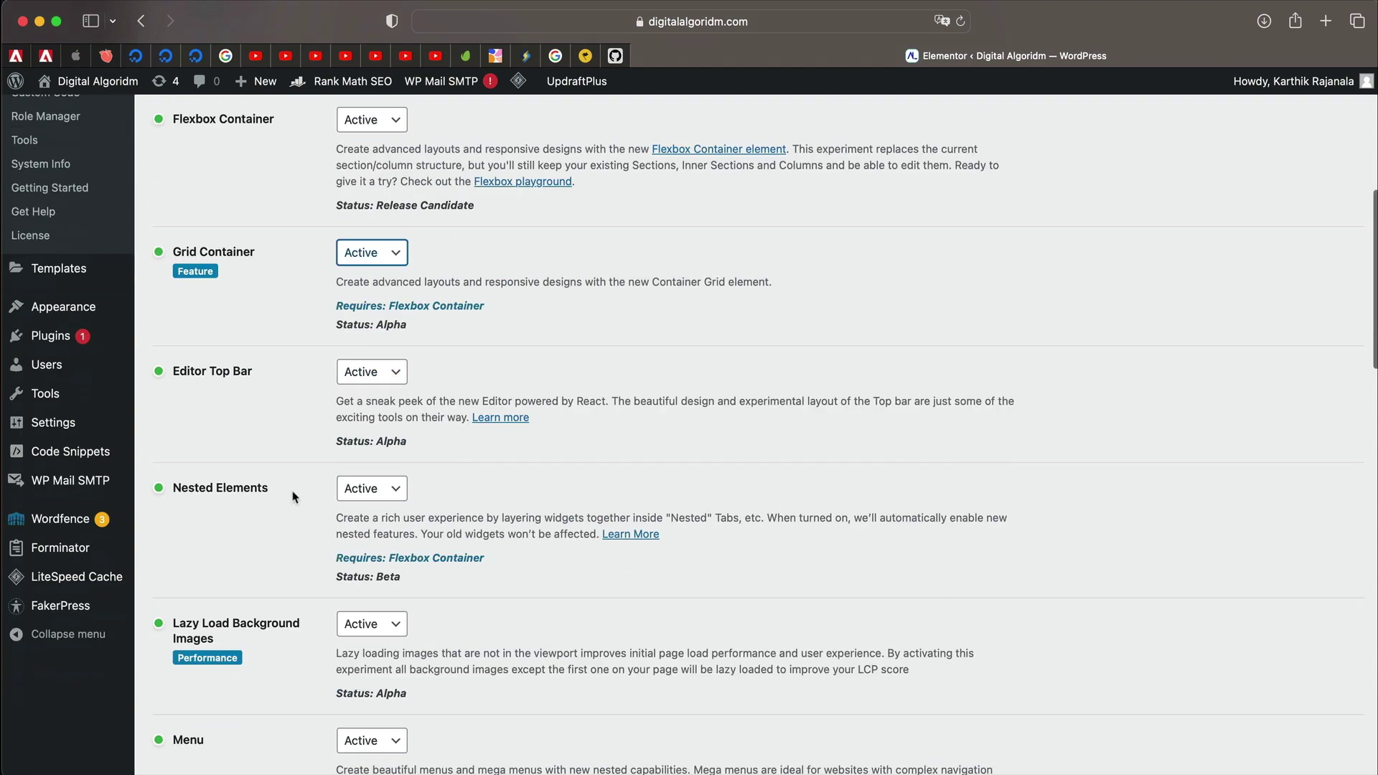
pyautogui.click(219, 693)
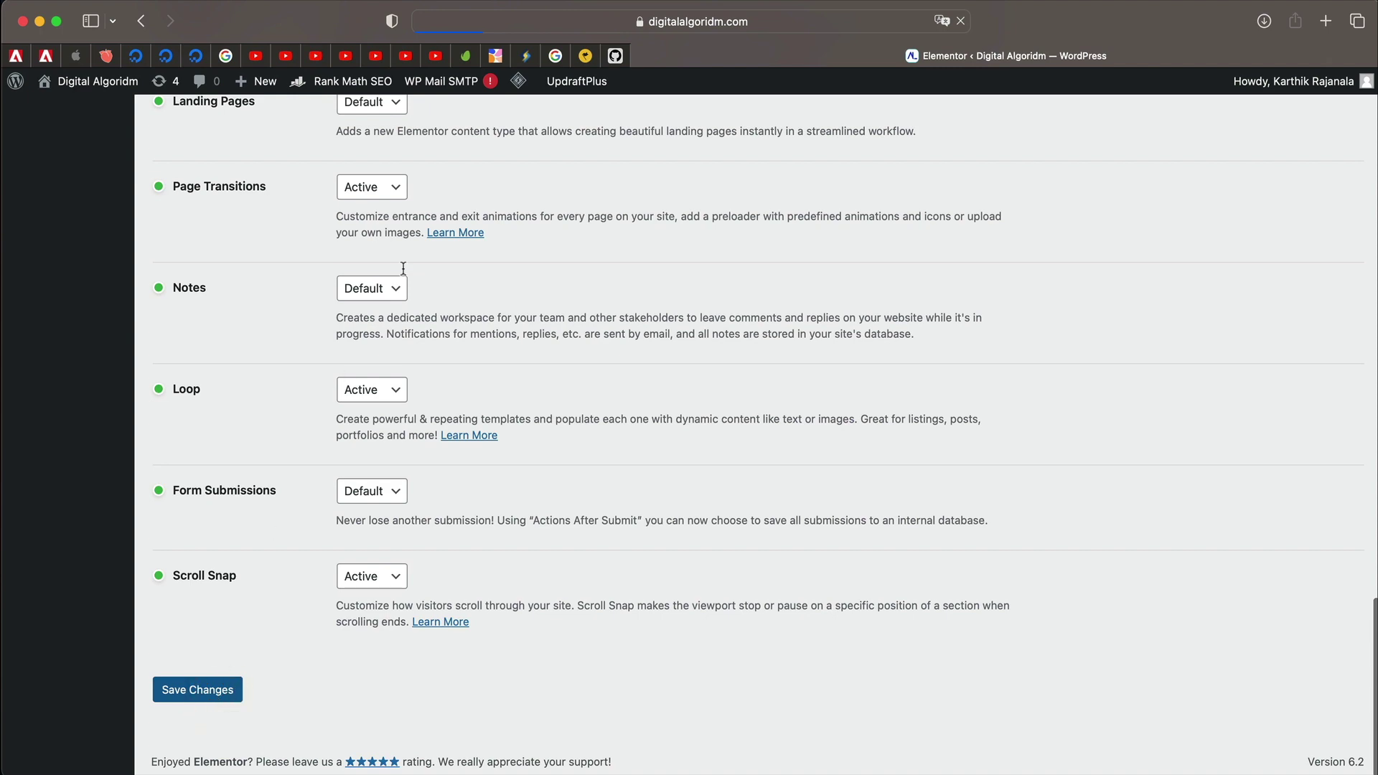
# - Search the Elementor Finder for "add" and create a new page from the add entries
pyautogui.moveTo(518, 80)
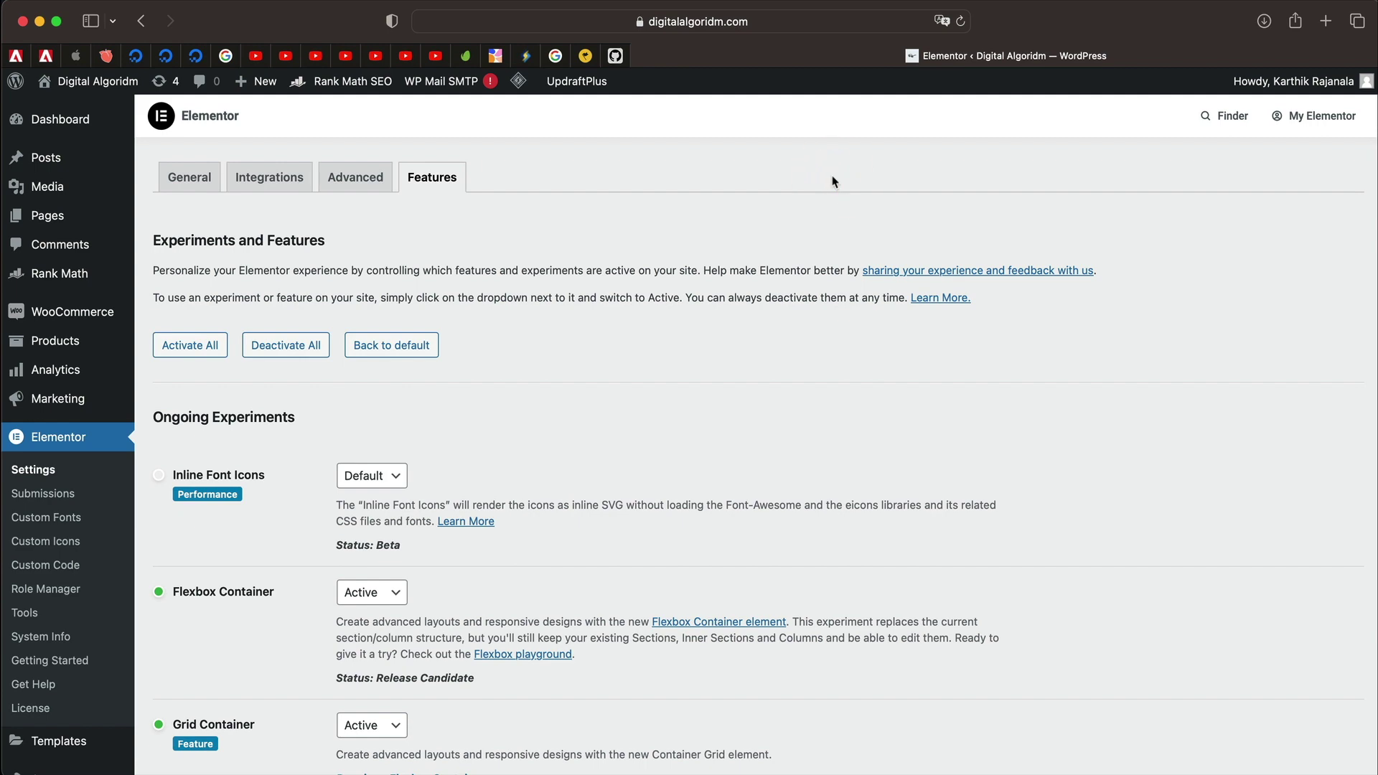
pyautogui.click(659, 185)
pyautogui.scroll(-3, 70, 413)
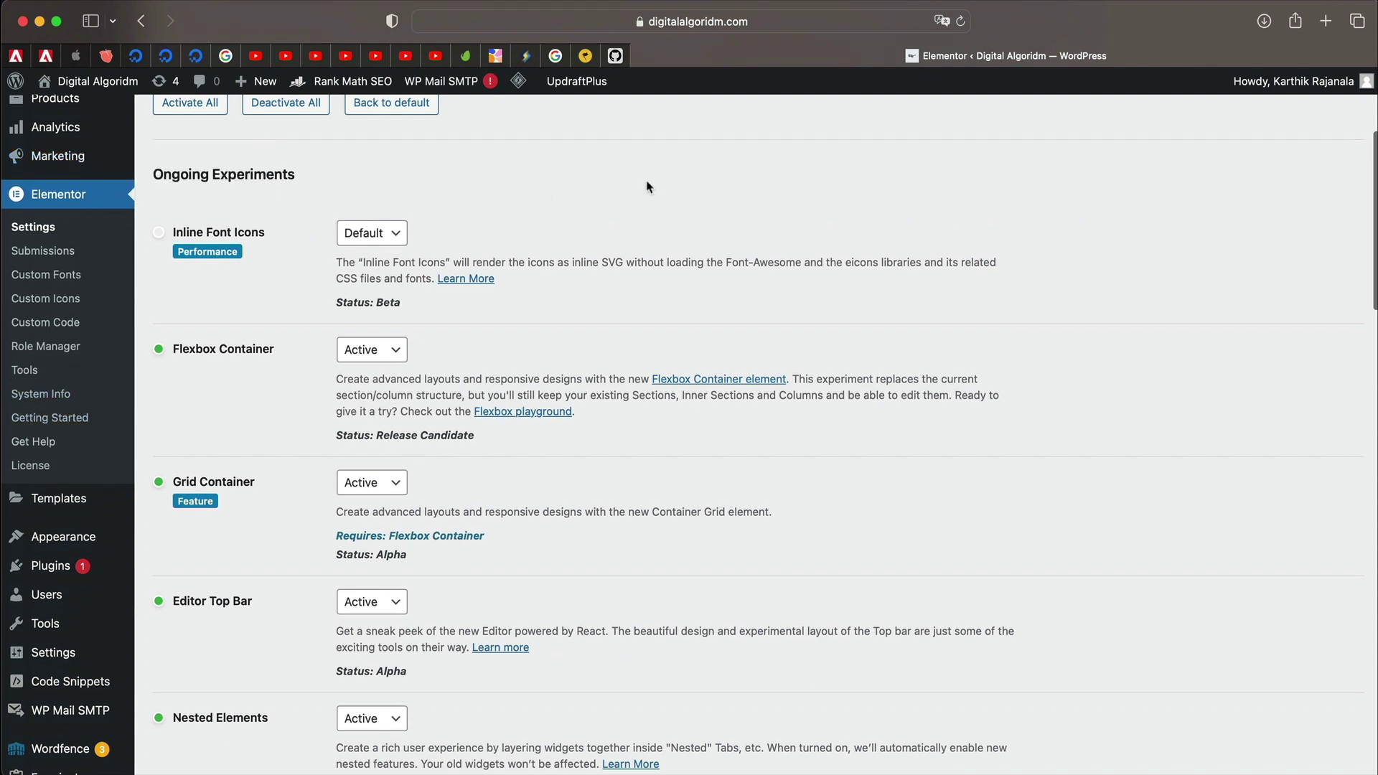
pyautogui.click(650, 178)
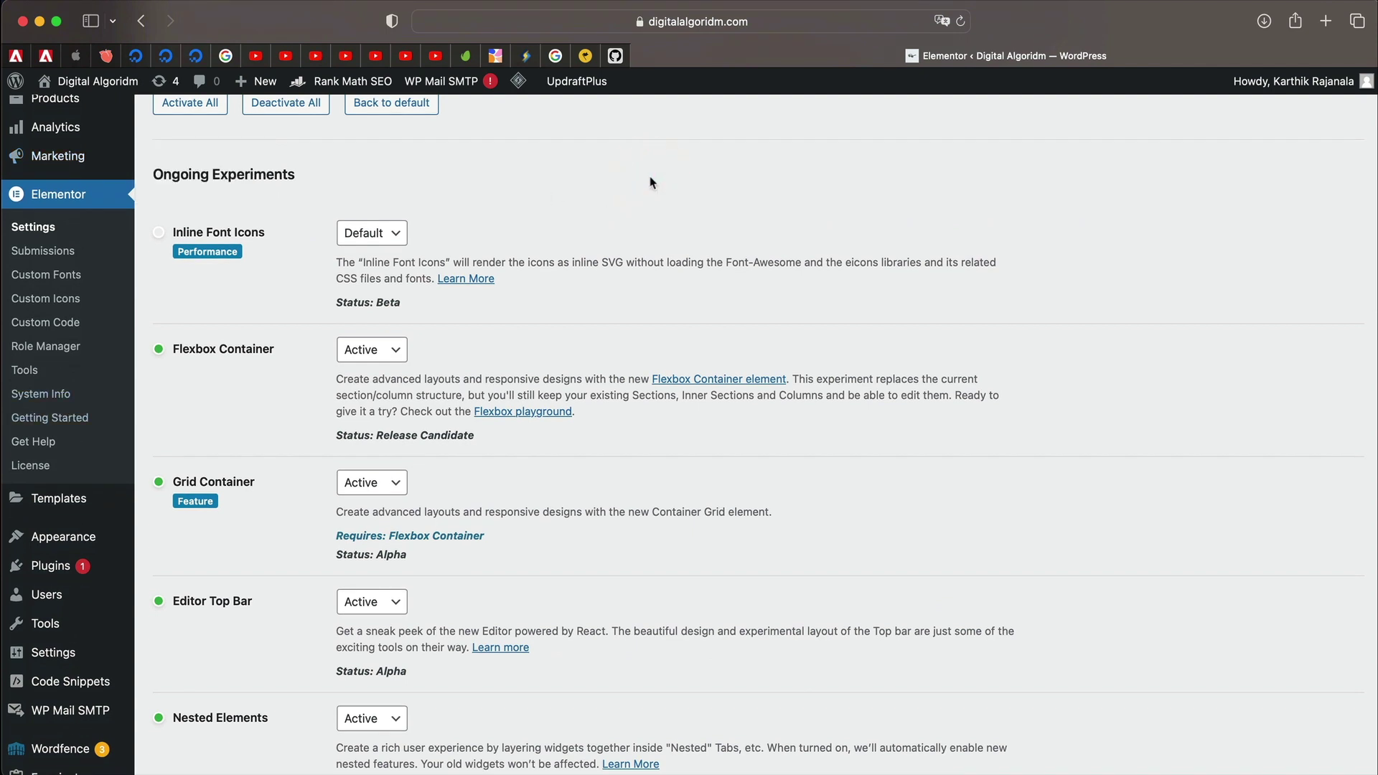
pyautogui.press('super+e')
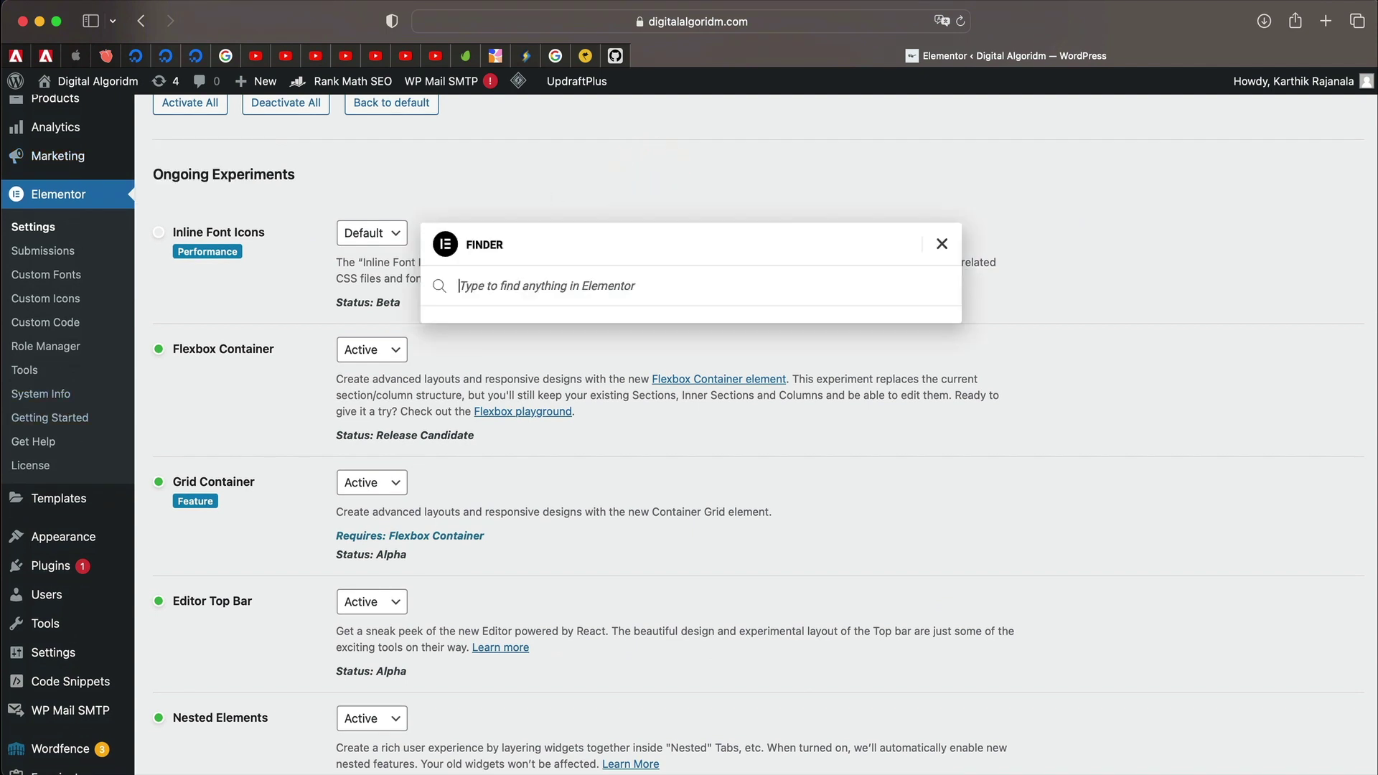
pyautogui.click(548, 284)
pyautogui.write('add')
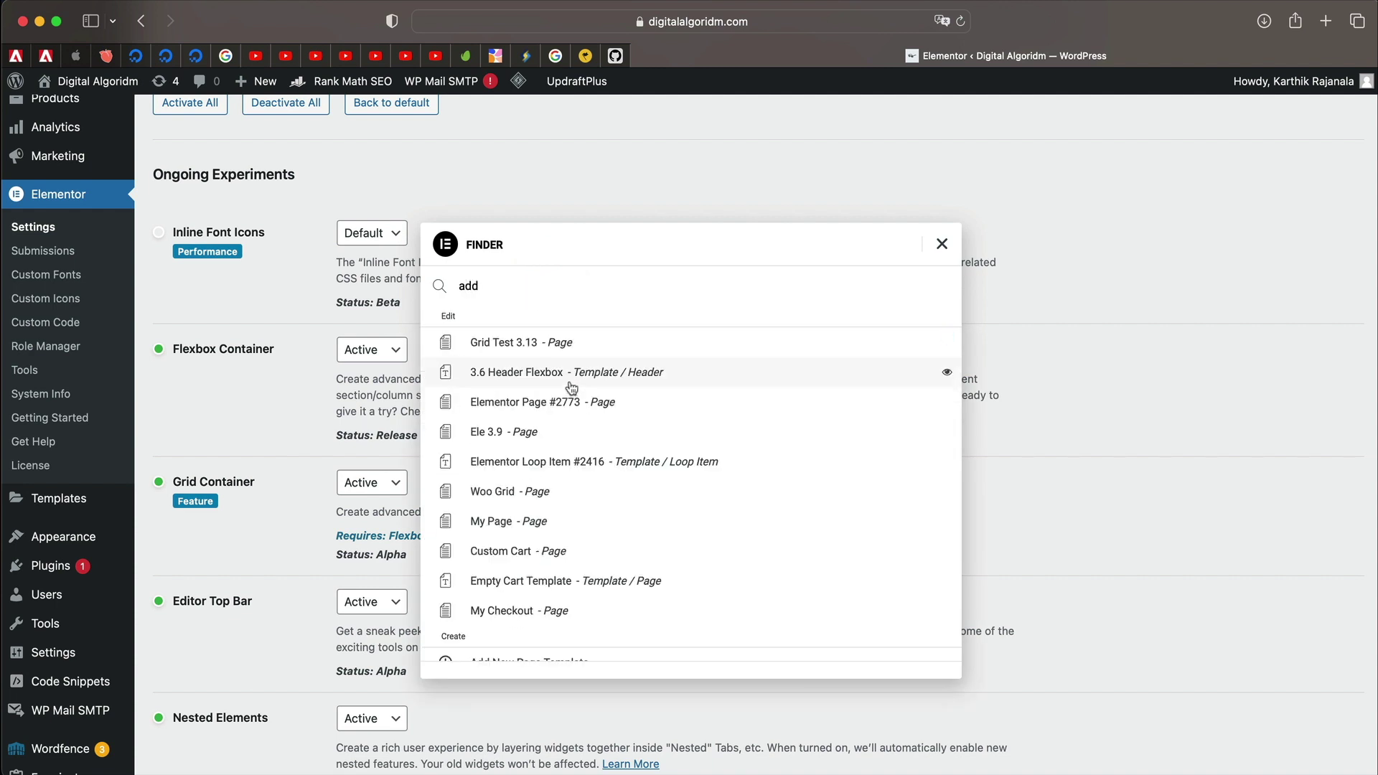
pyautogui.scroll(-10, 571, 388)
pyautogui.scroll(3, 531, 384)
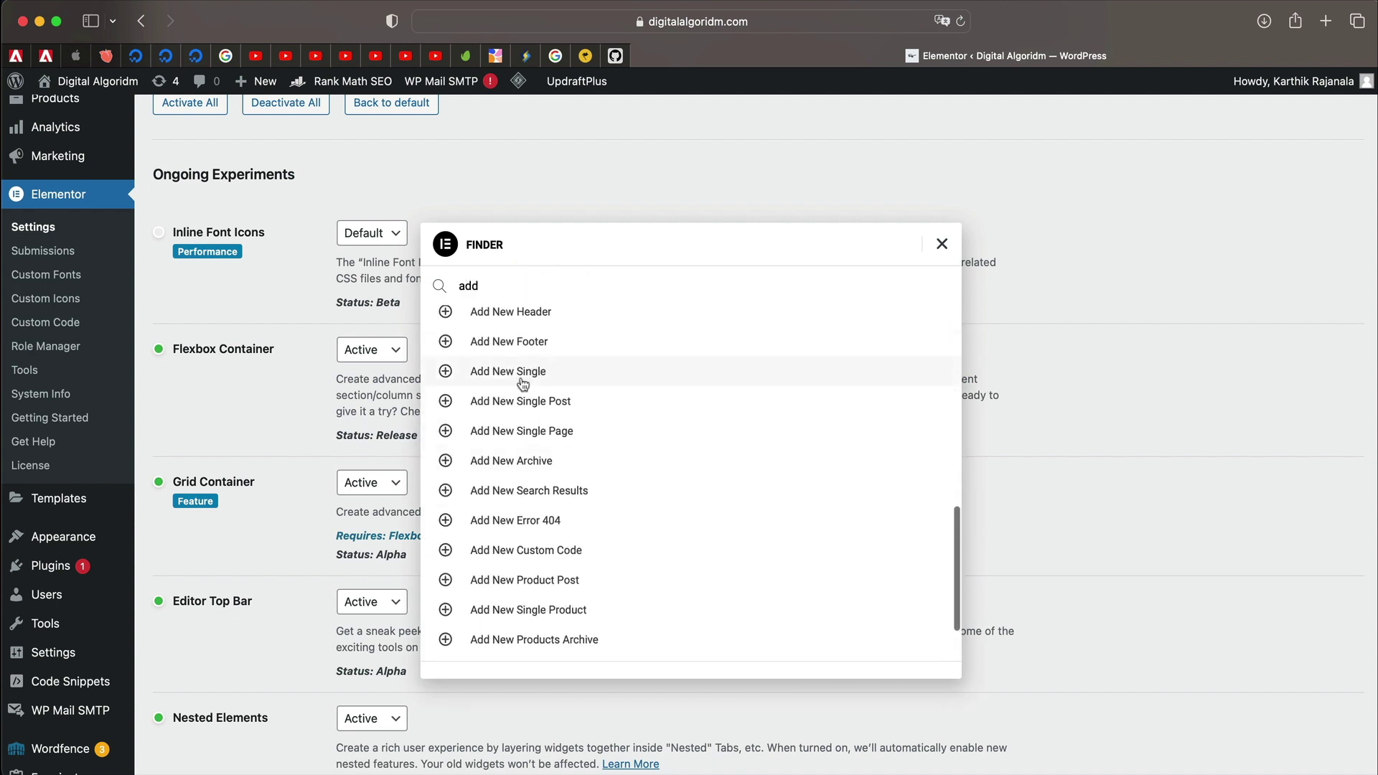
pyautogui.click(569, 435)
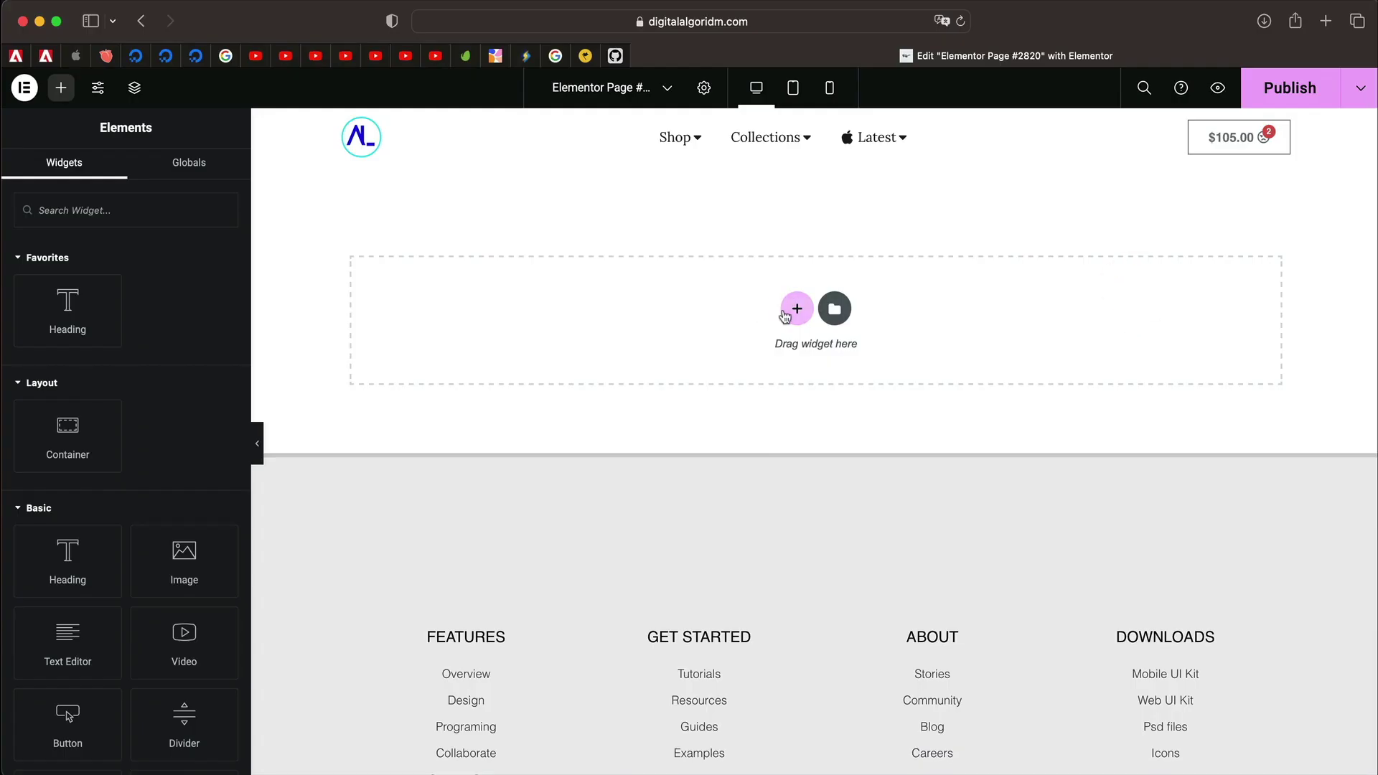
# - Add a grid container with the structure of two columns and one row to the empty page
pyautogui.click(787, 307)
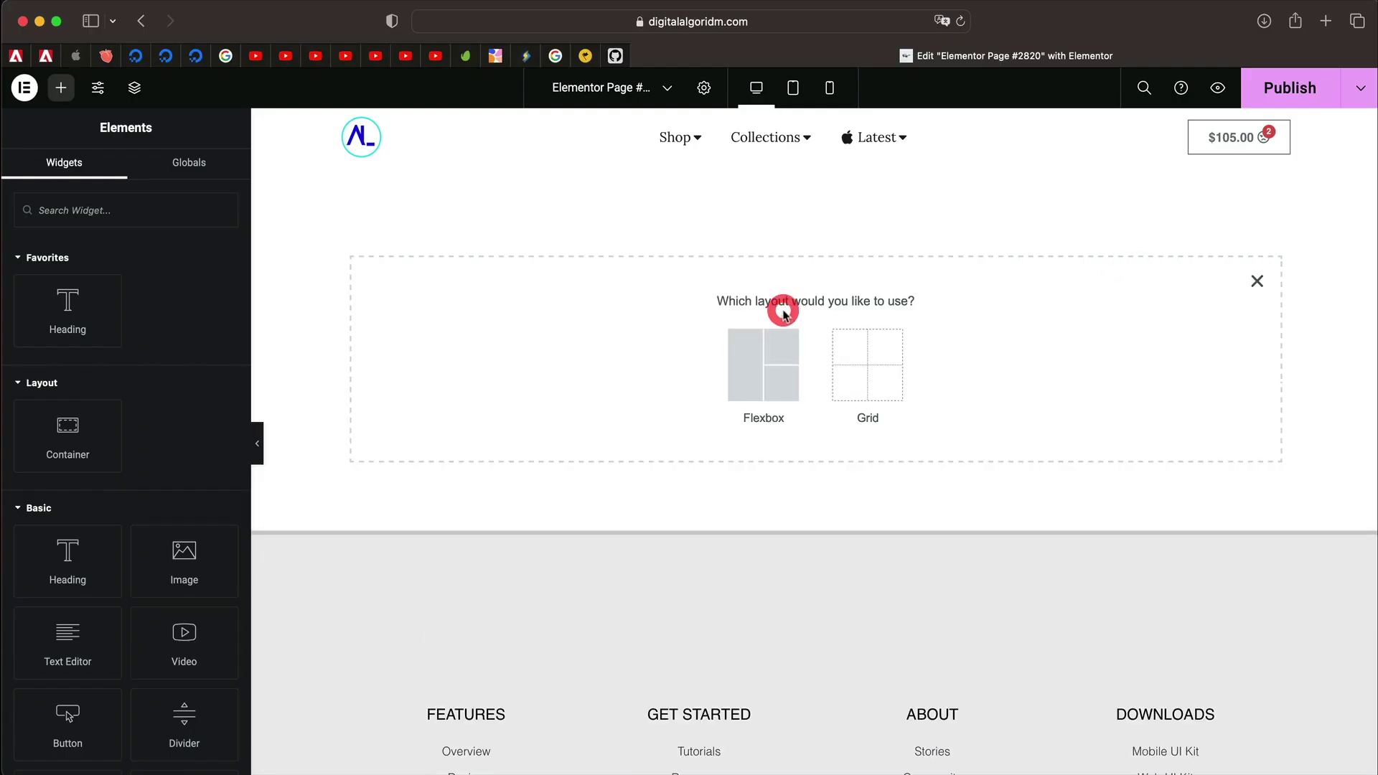
pyautogui.click(861, 366)
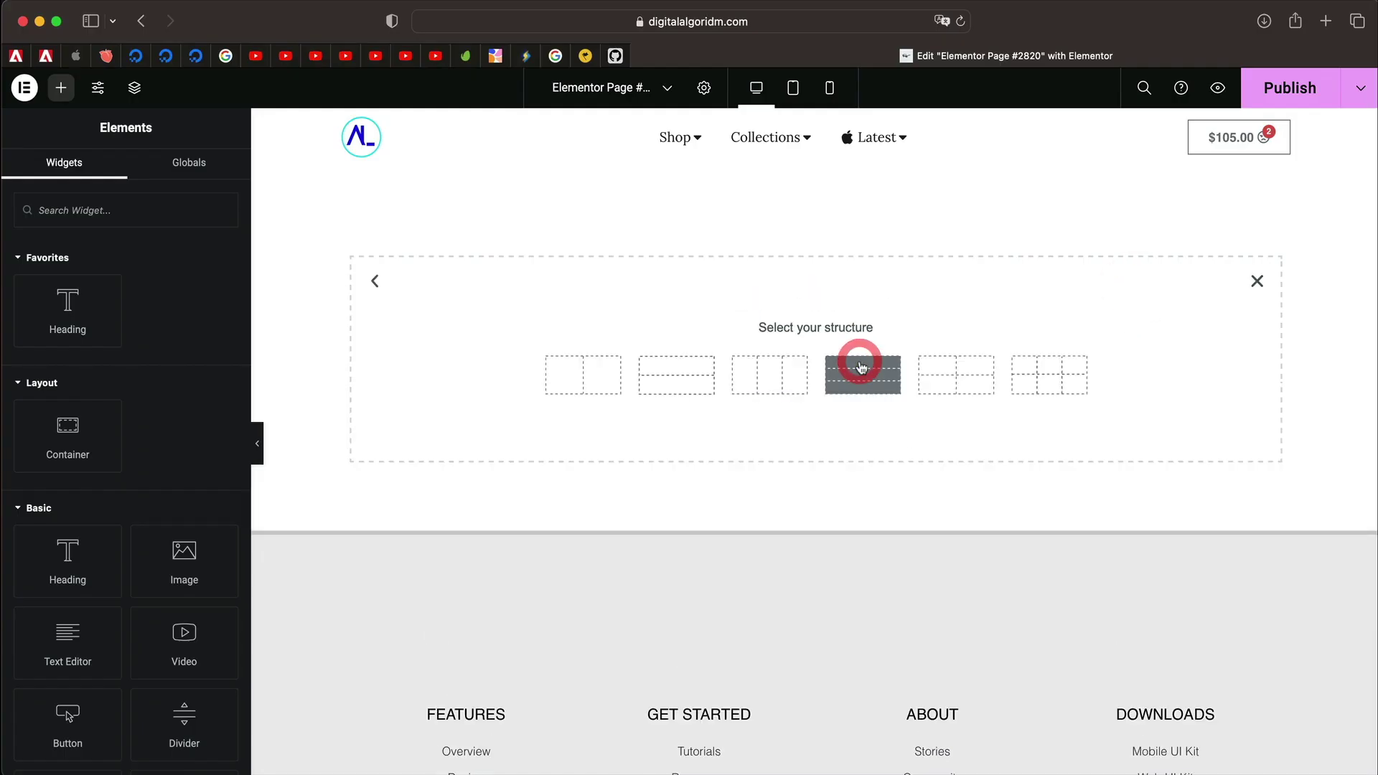
pyautogui.click(592, 383)
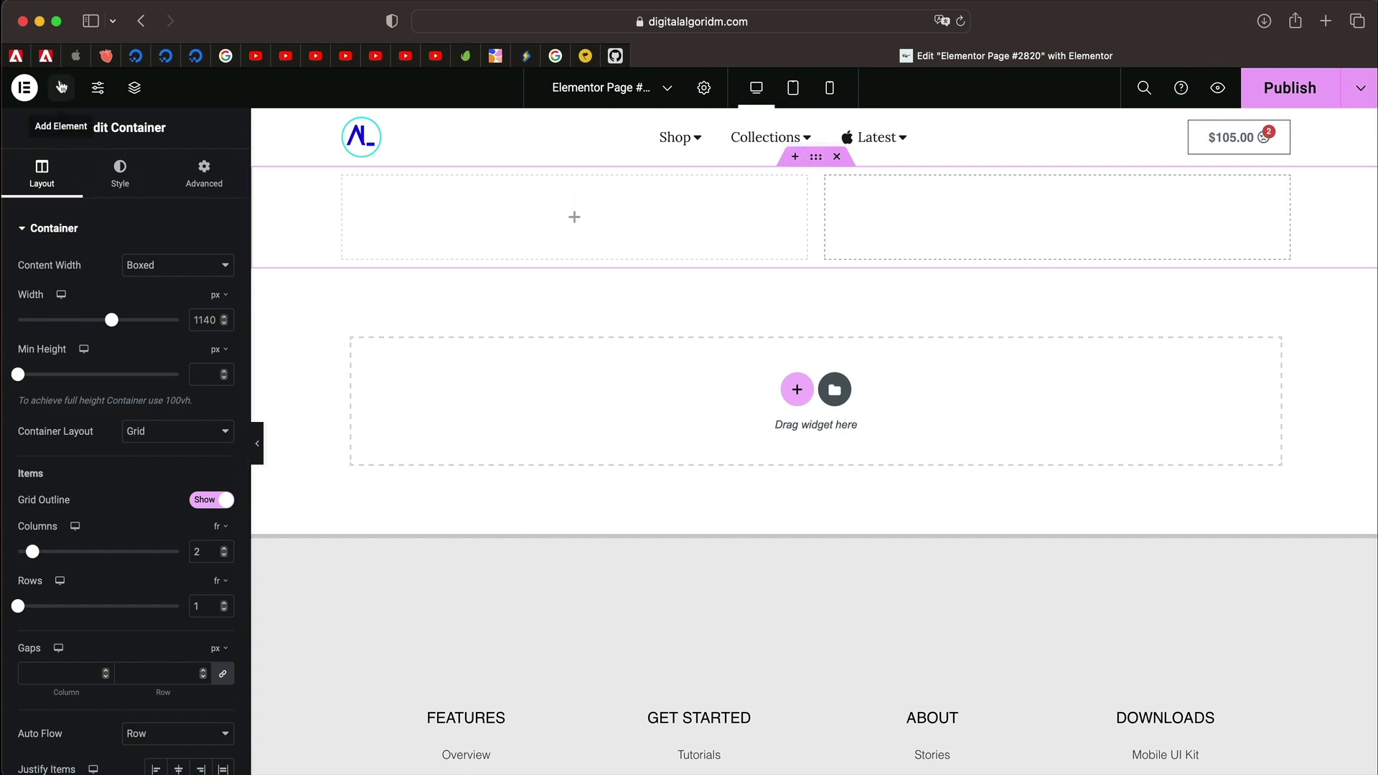
# - Place a Heading widget in the first grid cell and set its title to "Grid Item 1"
pyautogui.click(62, 89)
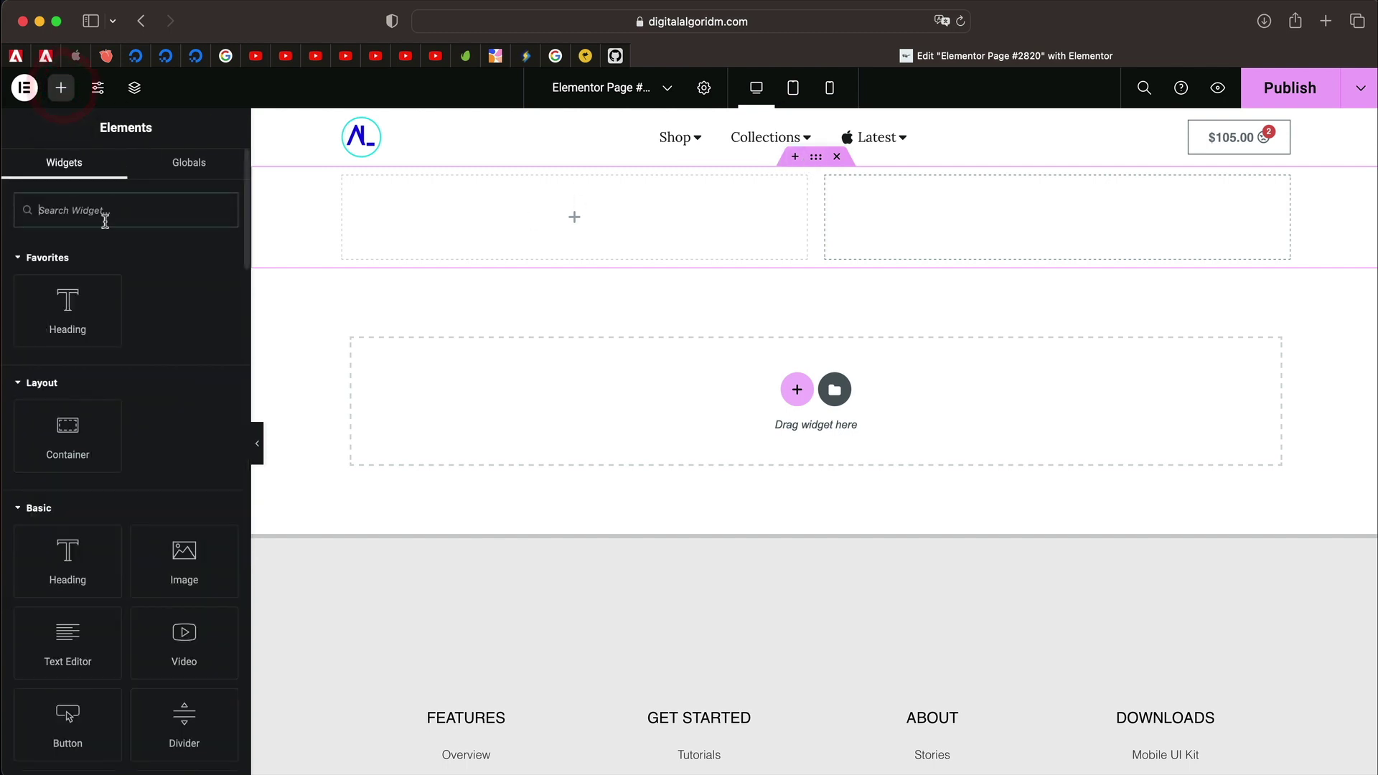
pyautogui.moveTo(68, 317); pyautogui.dragTo(553, 191)
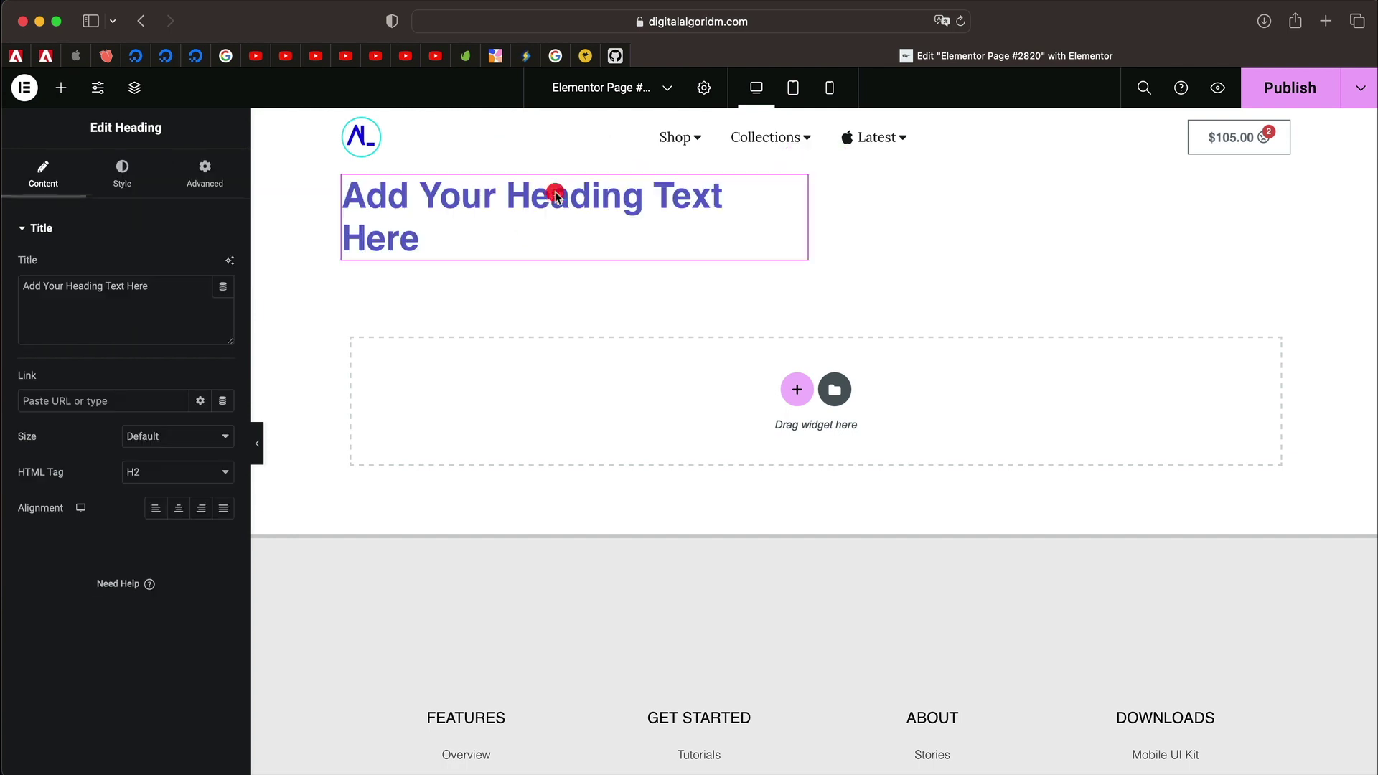
pyautogui.tripleClick(141, 318)
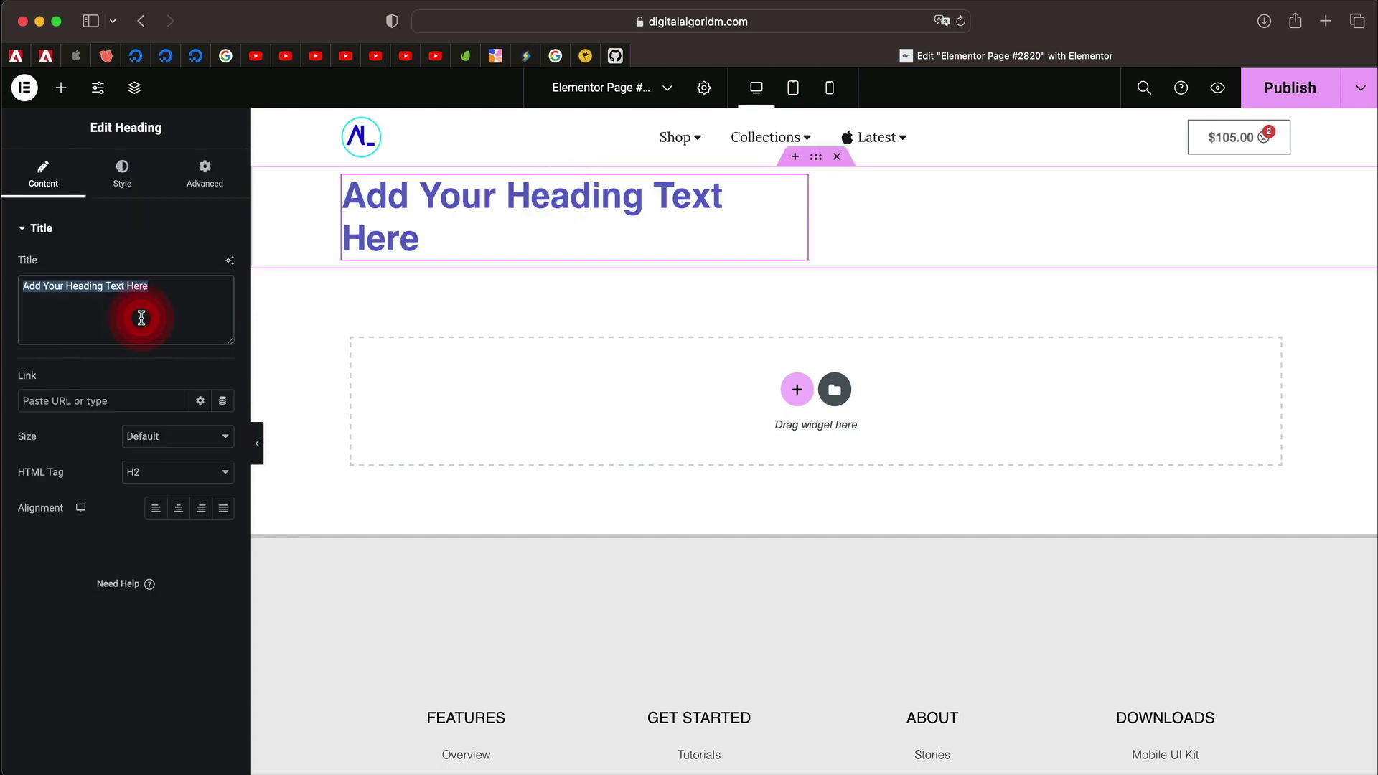
pyautogui.write('Grid Item 1')
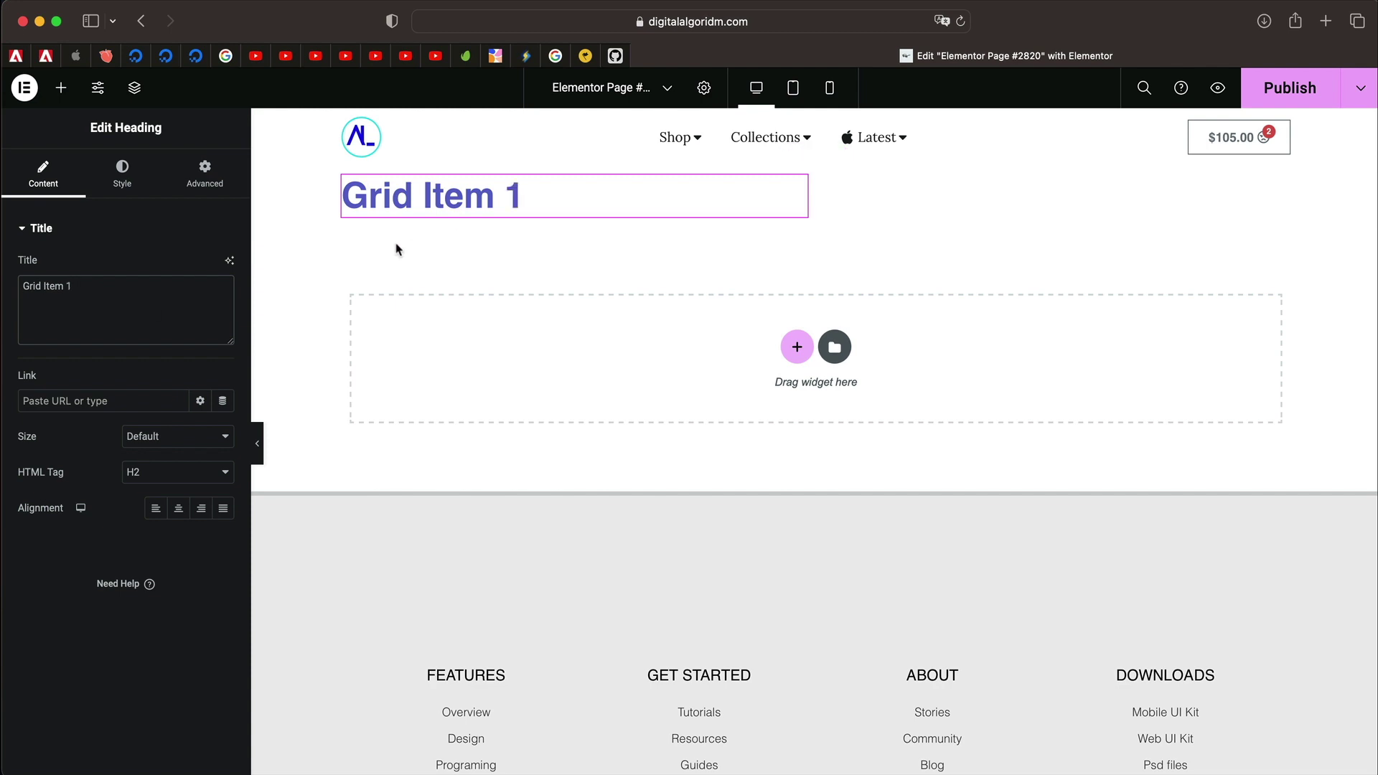
# - Place a Heading widget in the second grid cell and set its title to "Grid Item 2"
pyautogui.click(61, 87)
pyautogui.moveTo(73, 332); pyautogui.dragTo(606, 207)
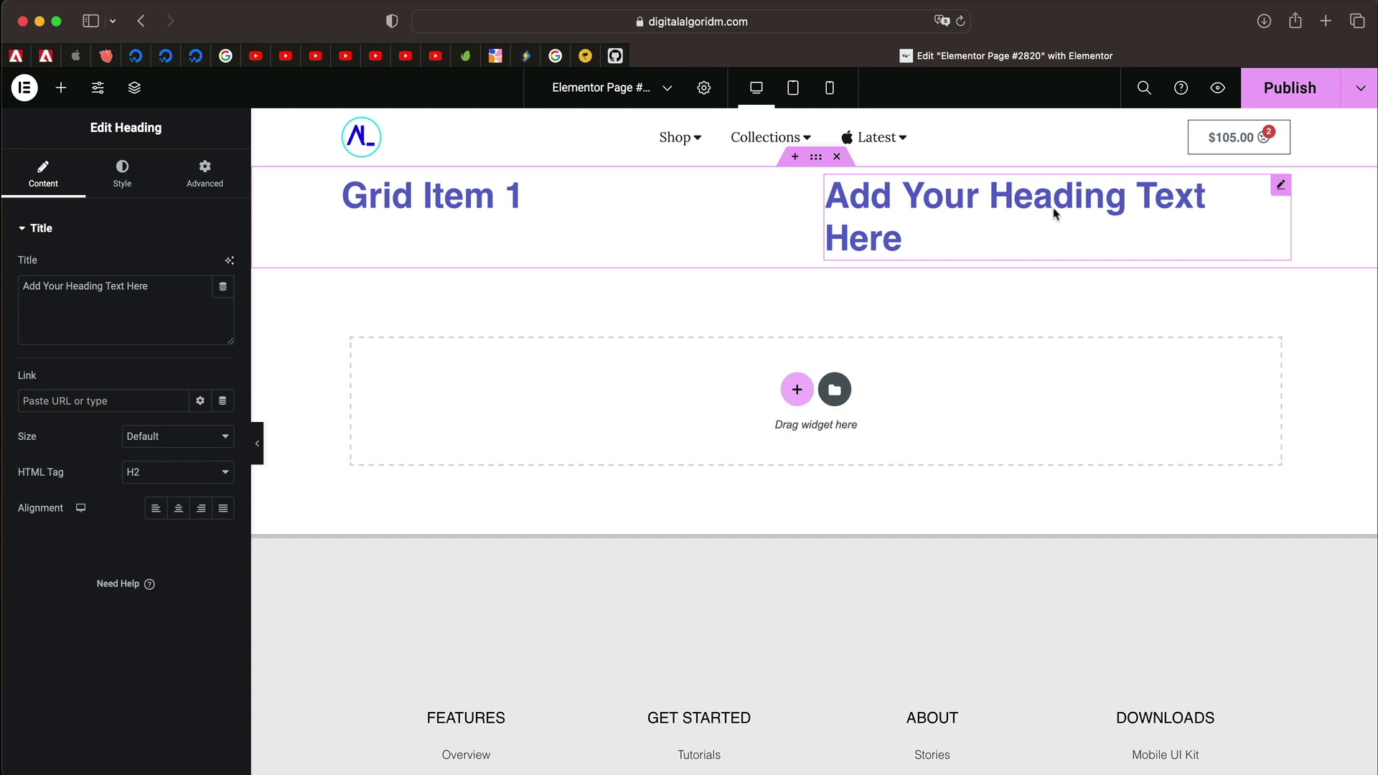
pyautogui.click(948, 231)
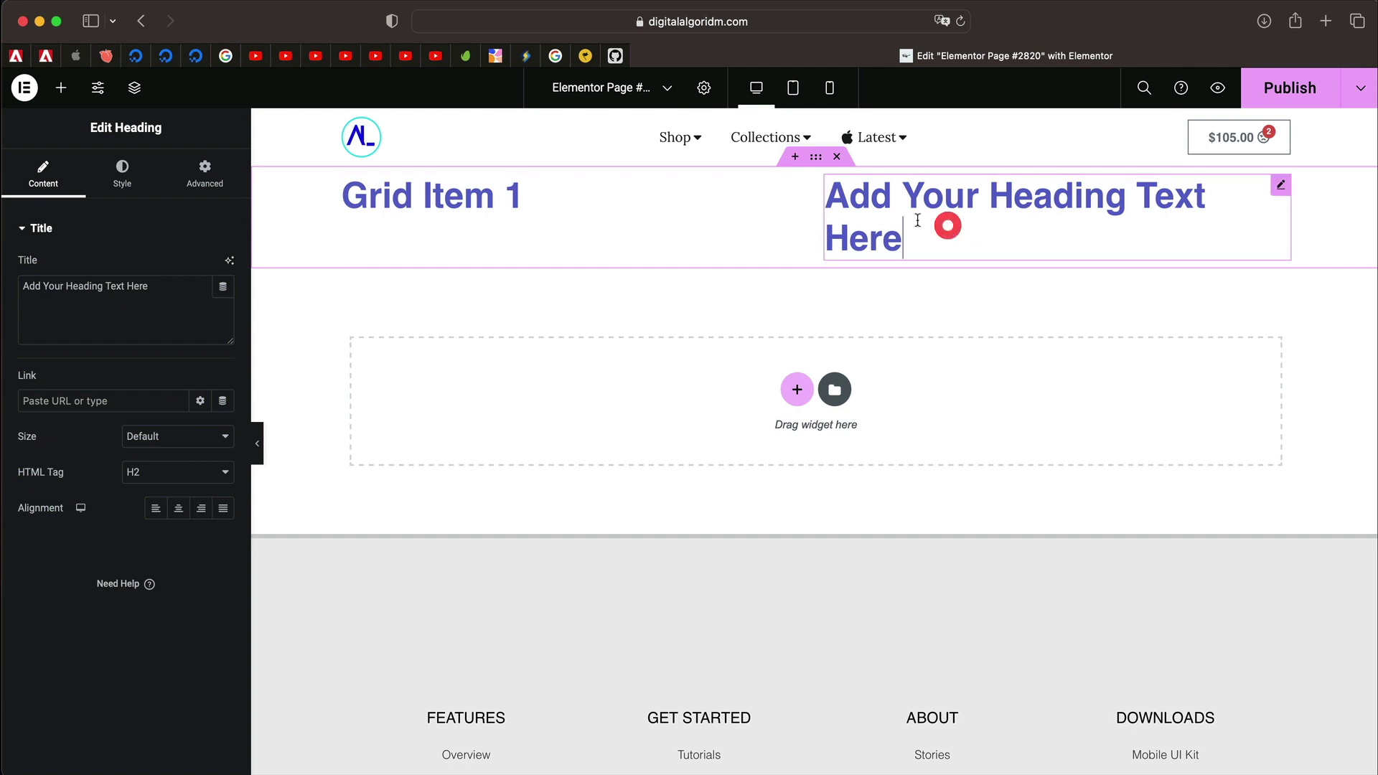
pyautogui.tripleClick(119, 326)
pyautogui.write('Grid Item 2')
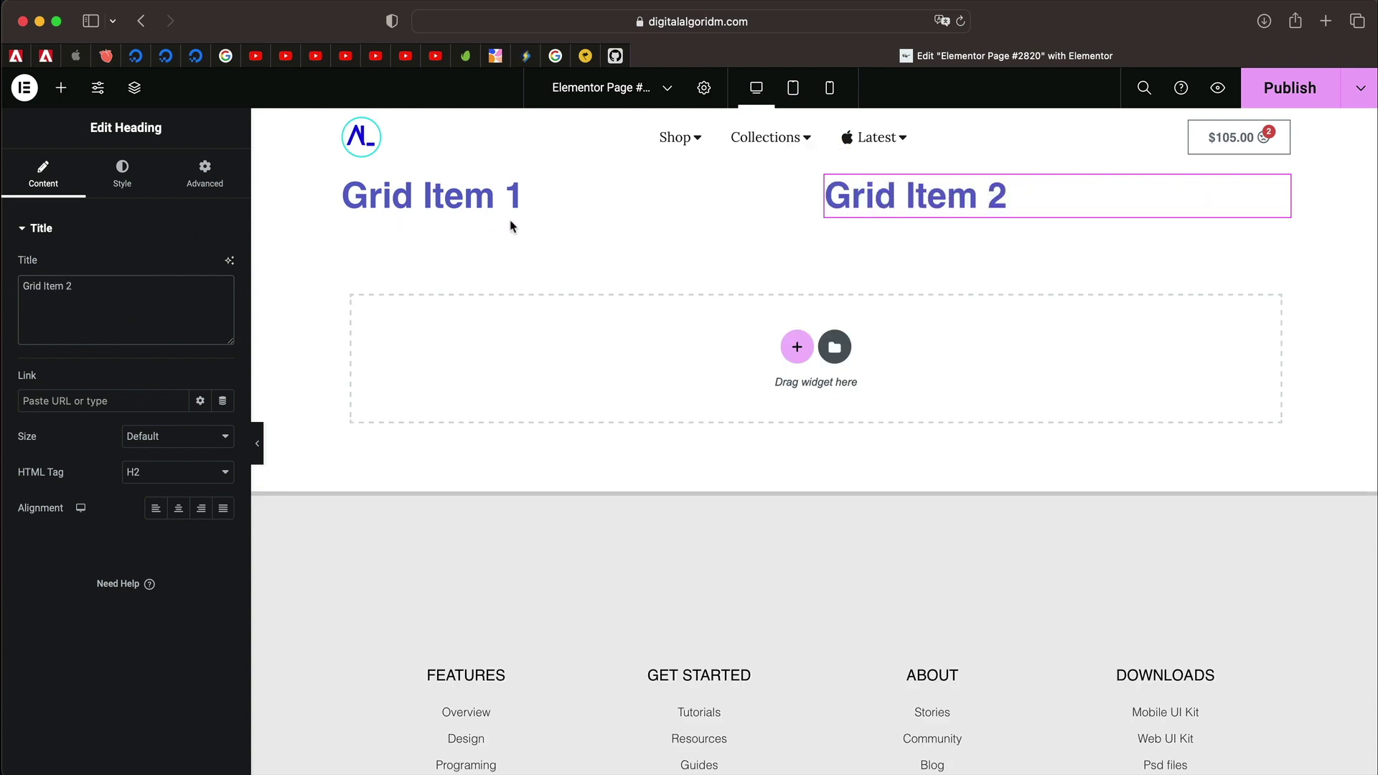
# - Set the padding of the Grid Item 1 heading to 50 px on all sides
pyautogui.click(521, 198)
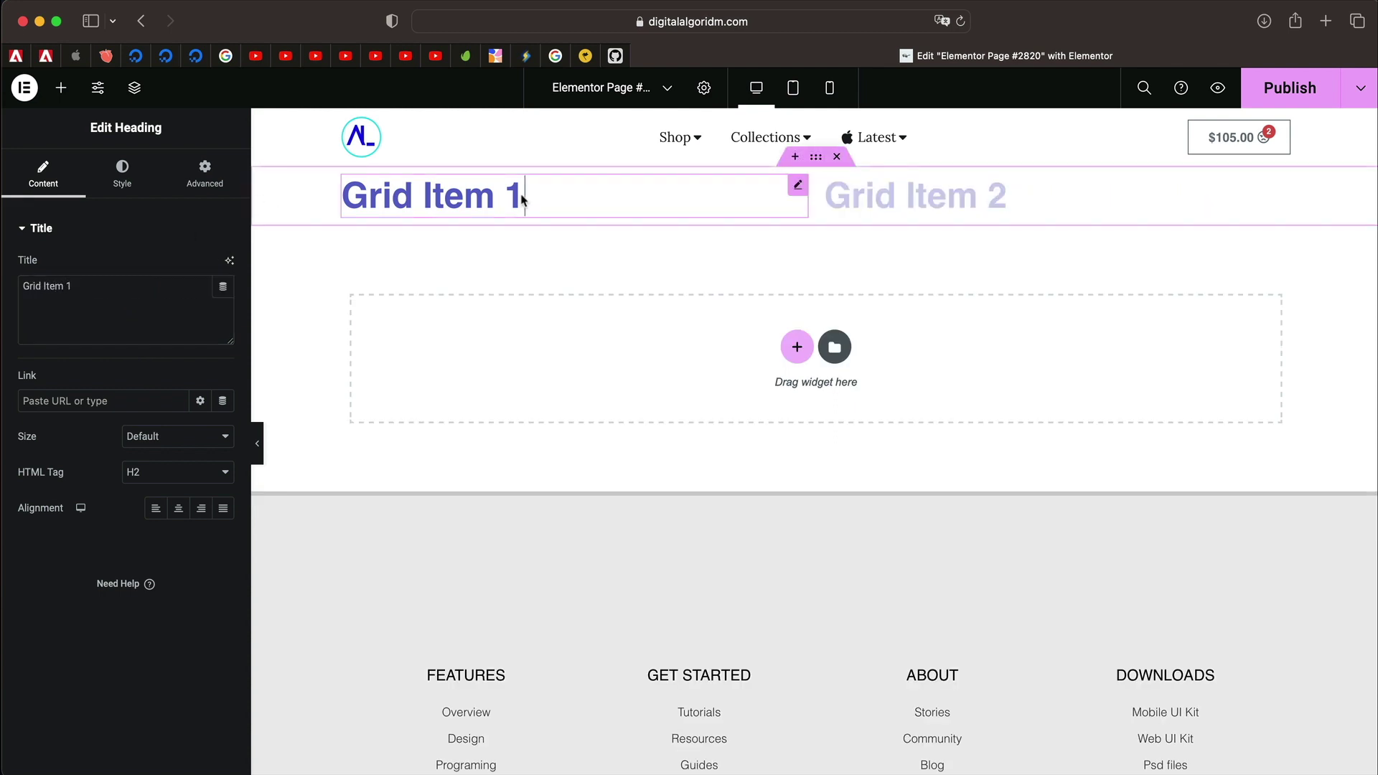
pyautogui.click(205, 172)
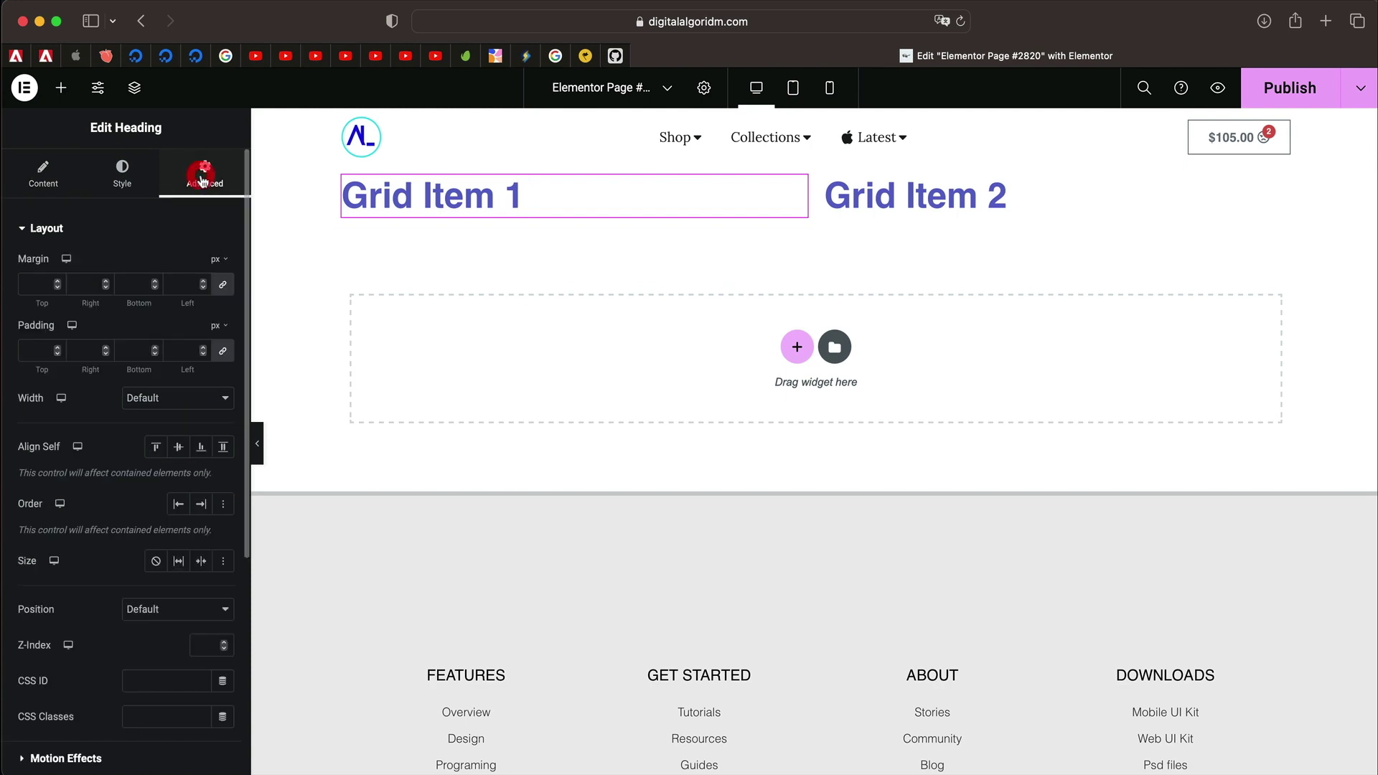
pyautogui.click(32, 350)
pyautogui.write('50')
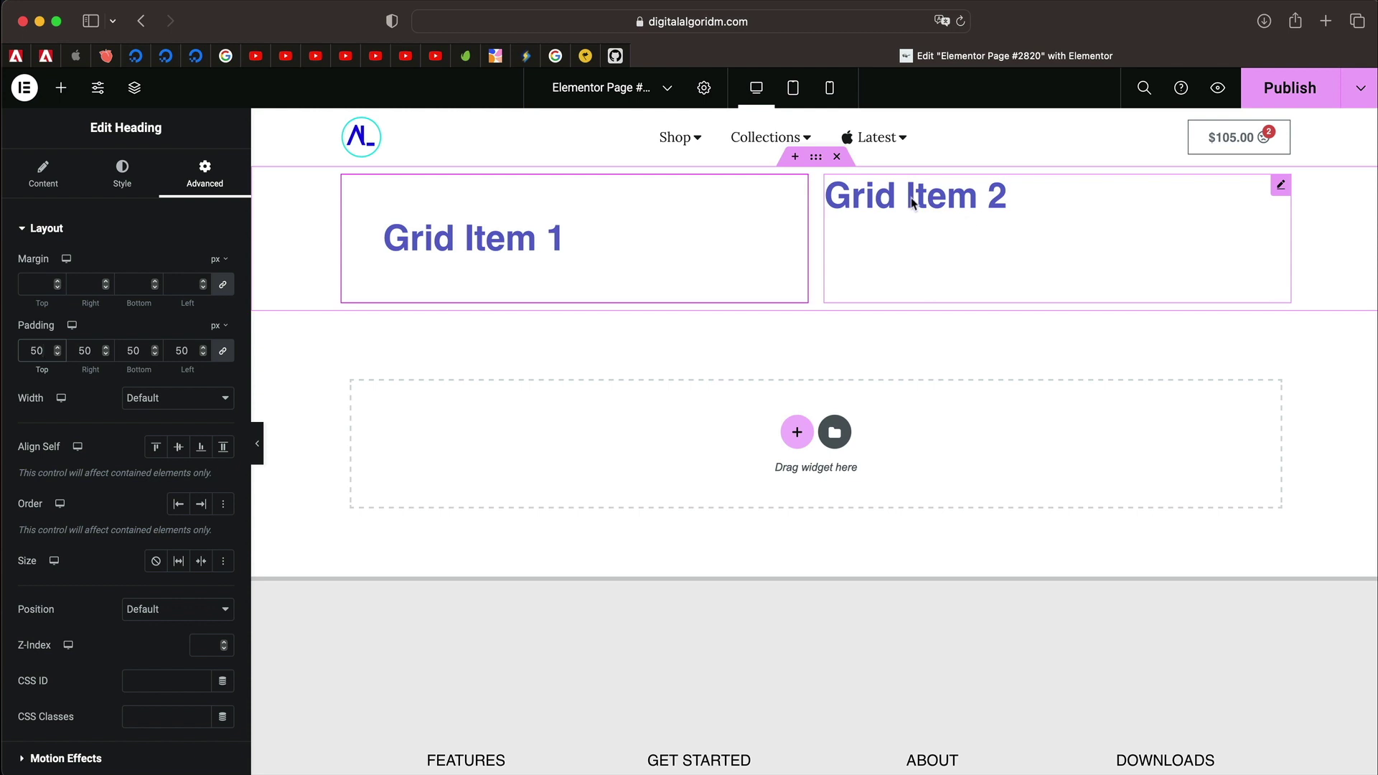
# - Give the Grid Item 1 heading a solid background in the global Primary color
pyautogui.scroll(-5, 110, 587)
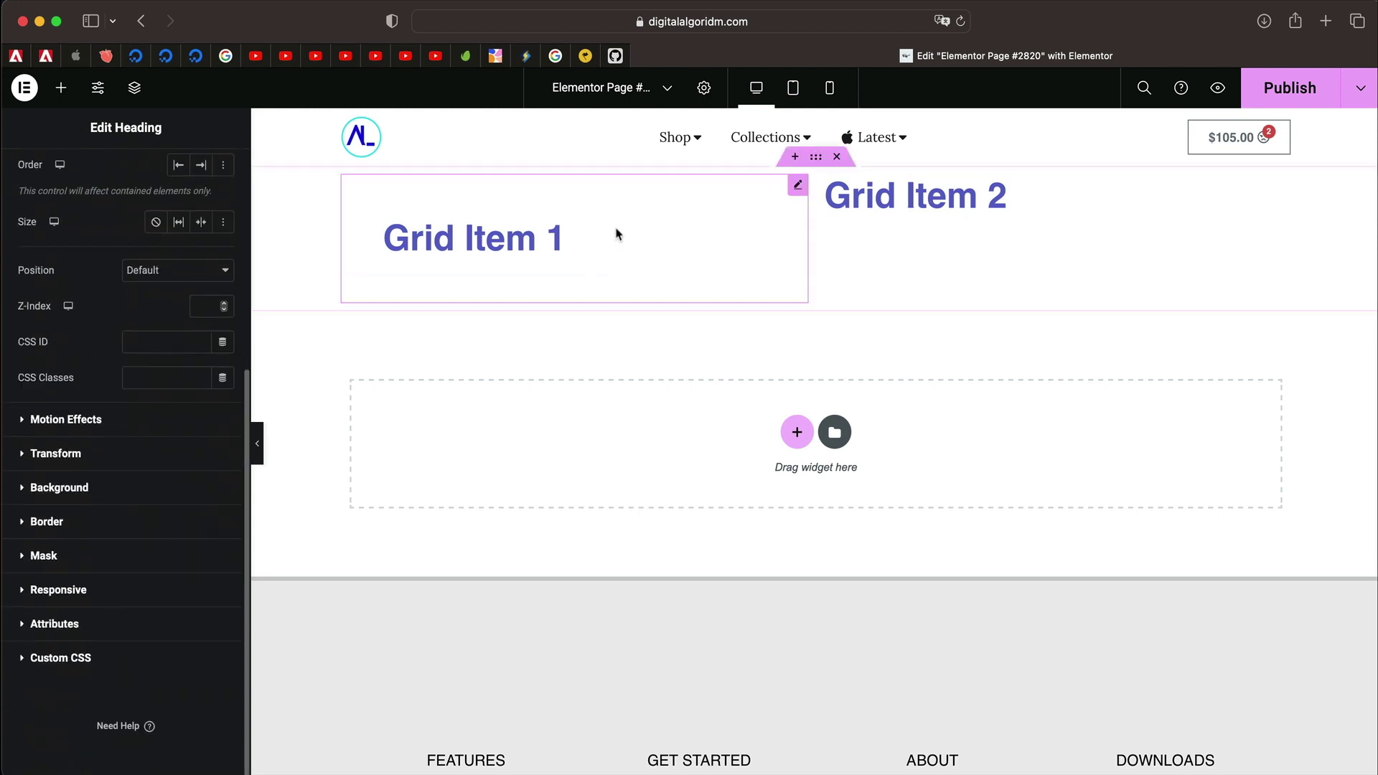
pyautogui.click(98, 489)
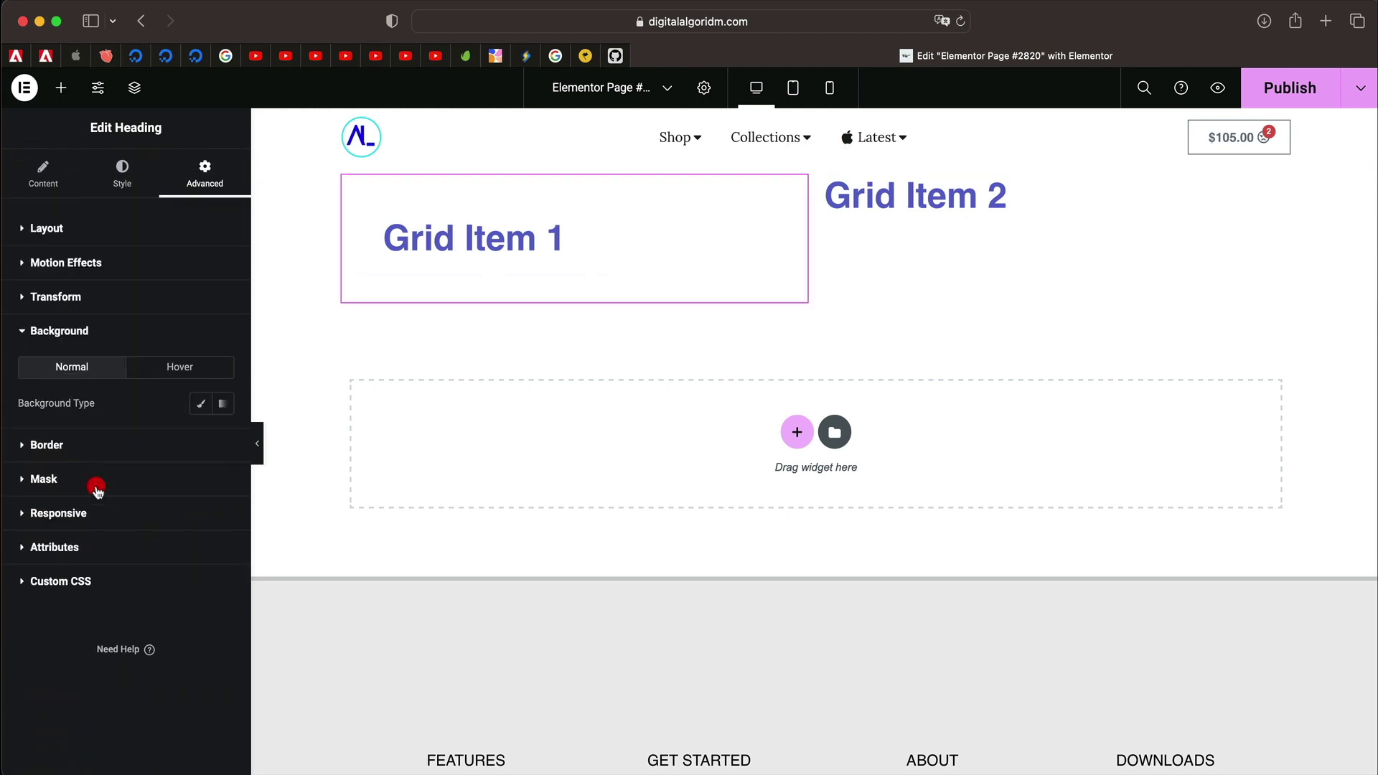
pyautogui.click(201, 404)
pyautogui.click(201, 438)
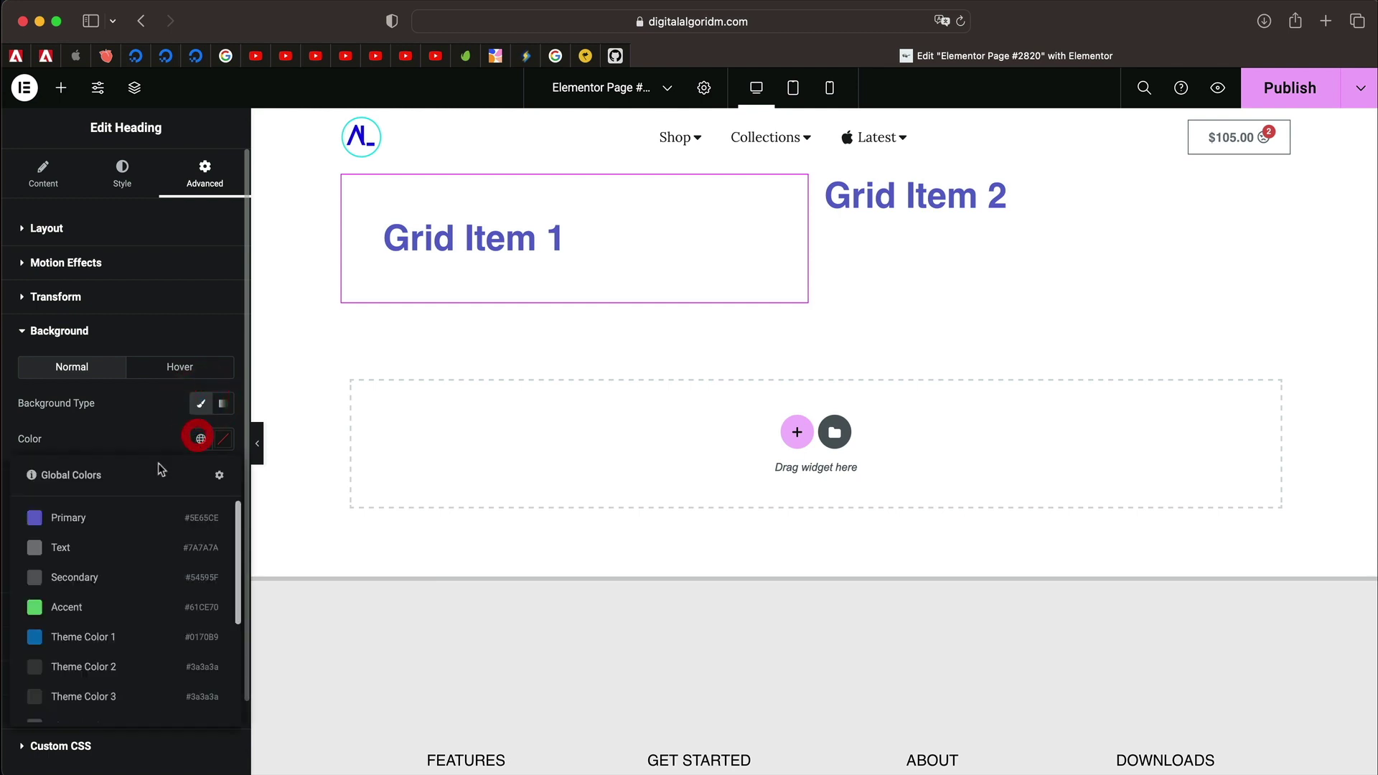
pyautogui.click(113, 517)
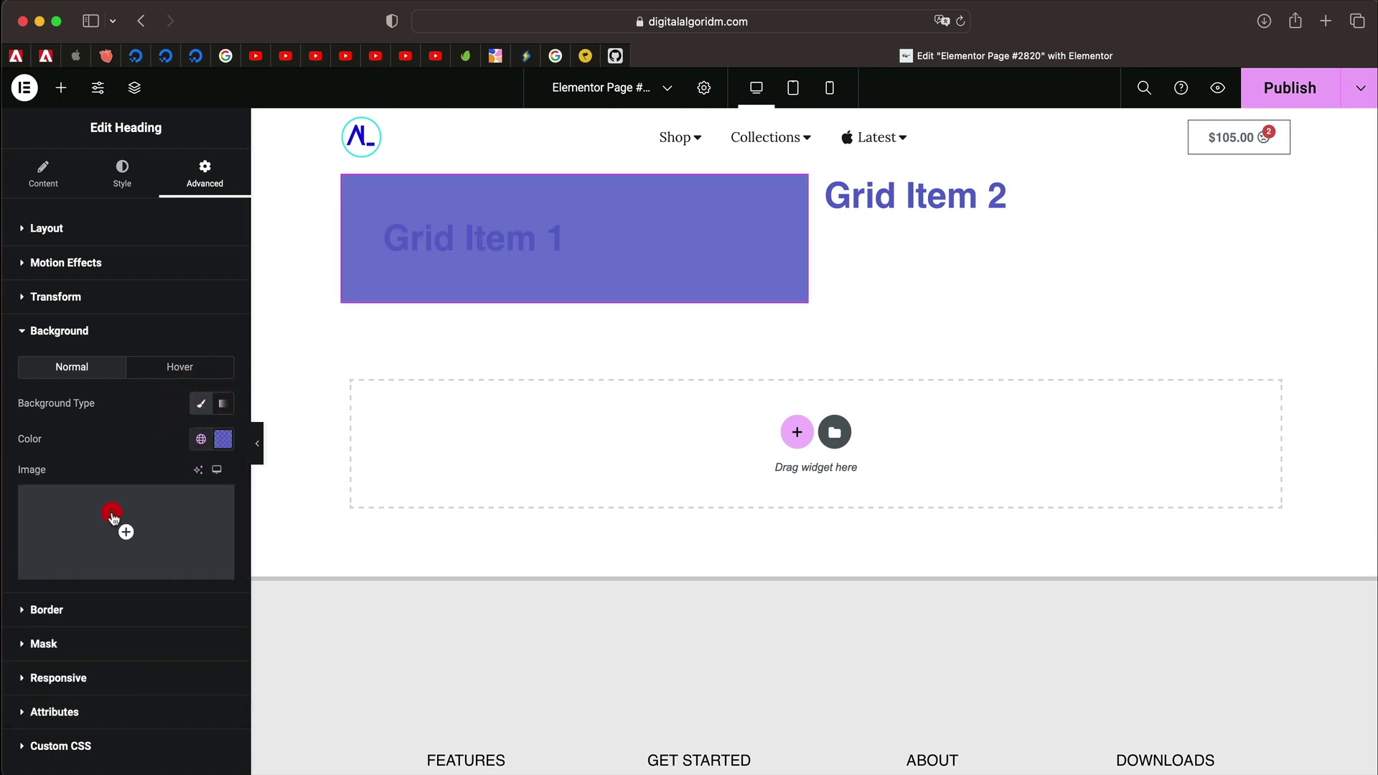
# - Set the text color of the Grid Item 1 heading to the global white, Theme Color 6
pyautogui.click(511, 231)
pyautogui.click(122, 171)
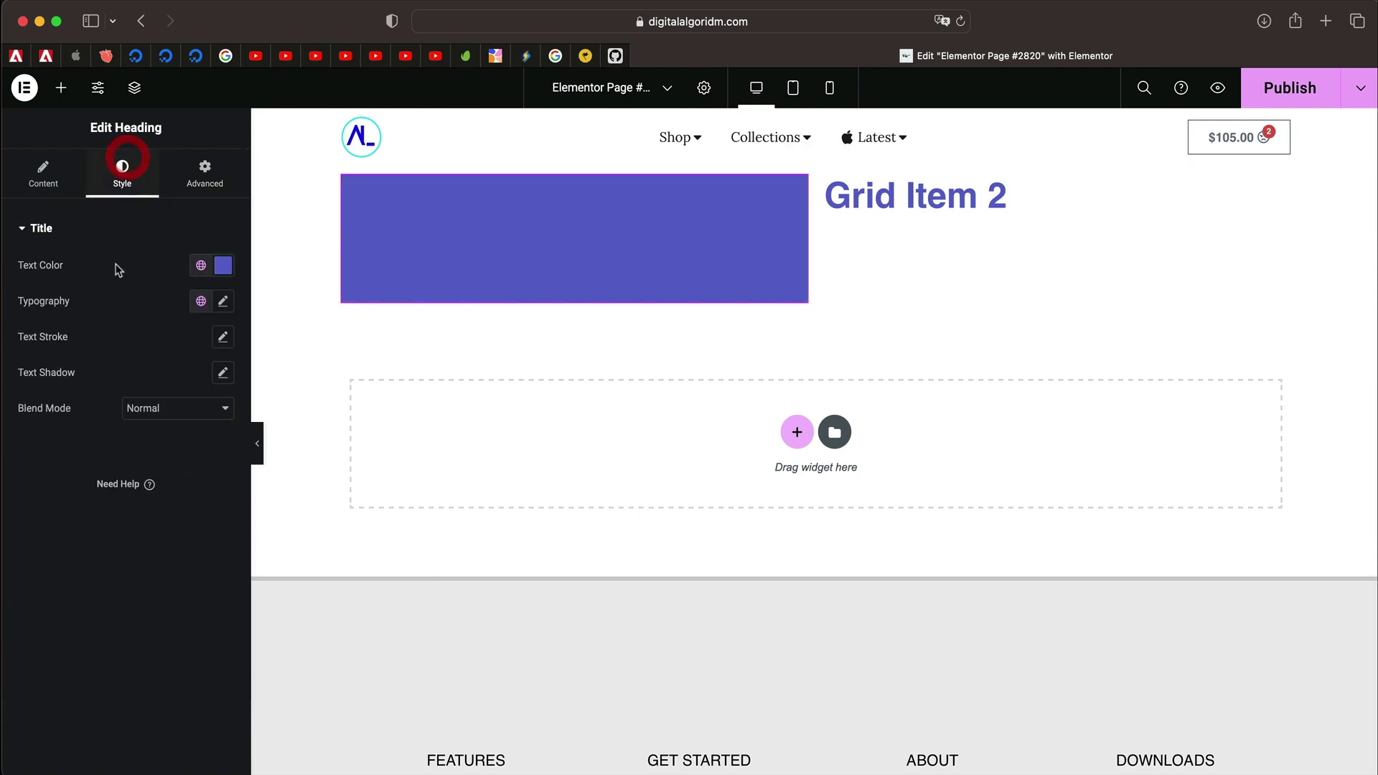
pyautogui.click(203, 268)
pyautogui.scroll(-3, 126, 423)
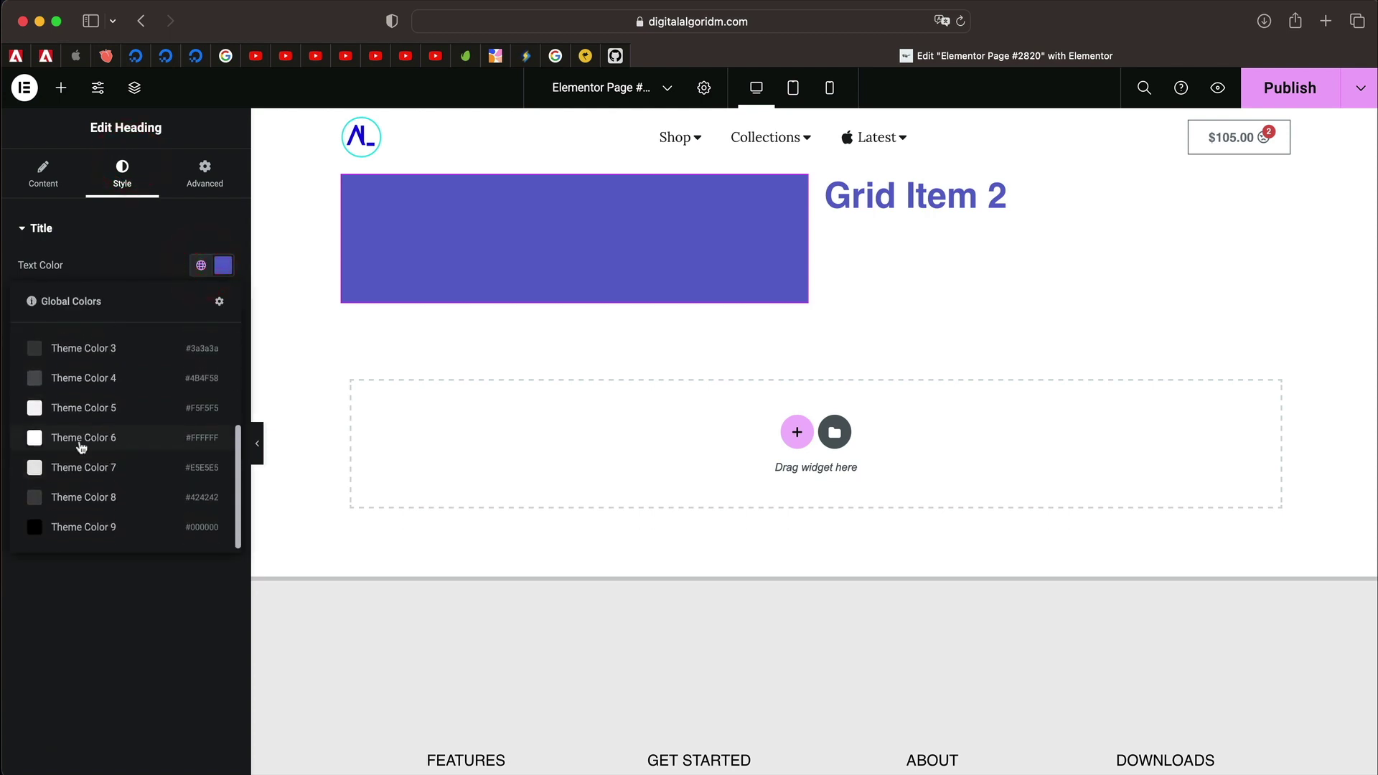
pyautogui.click(79, 439)
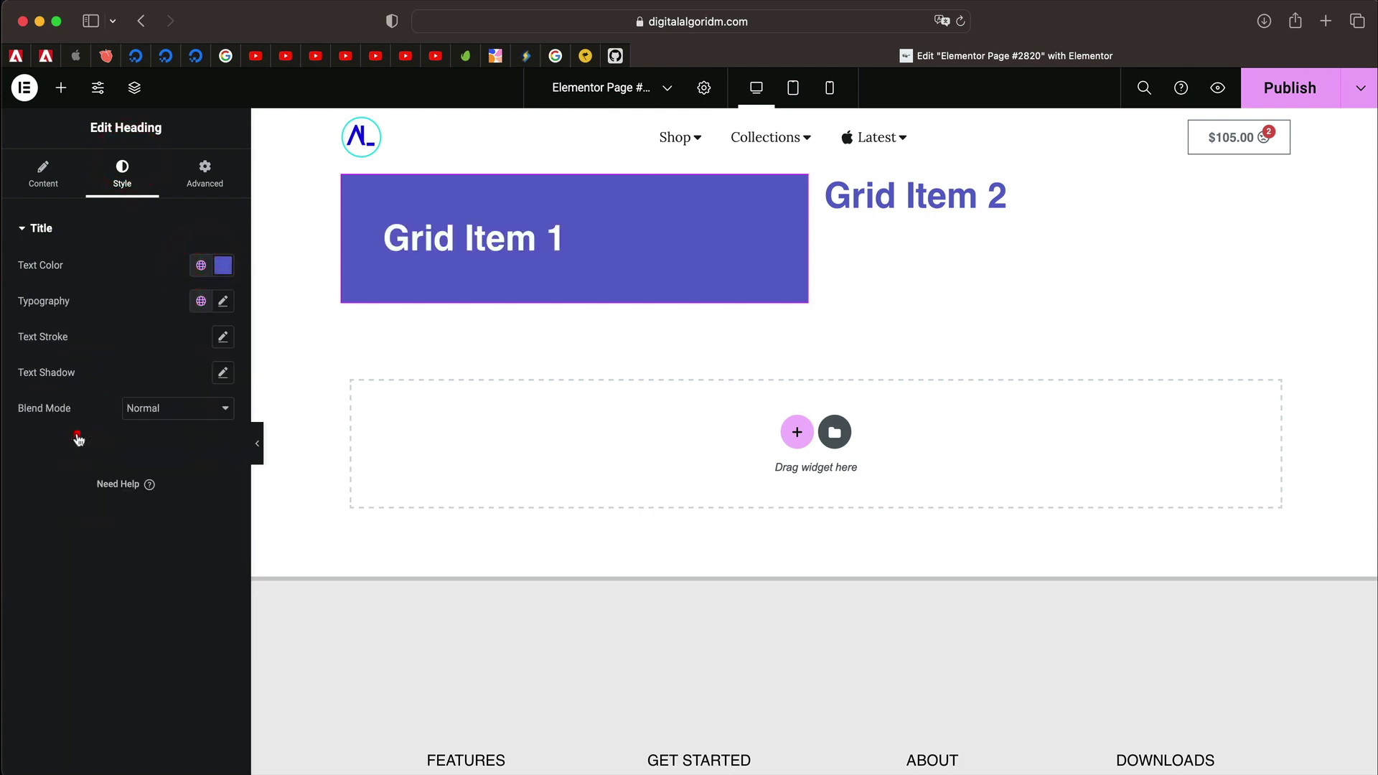
# - Set the padding of the Grid Item 2 heading to 50 px on all sides
pyautogui.click(928, 204)
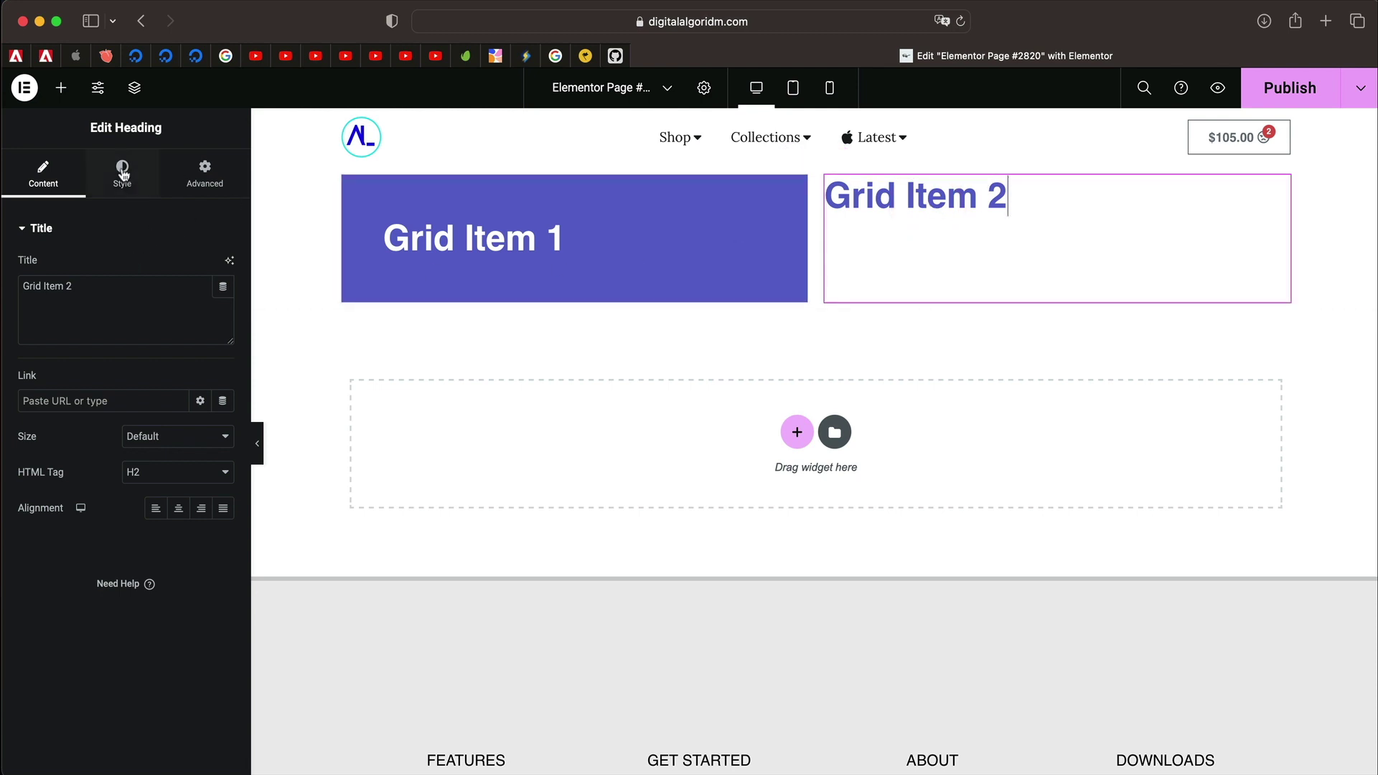
pyautogui.click(205, 174)
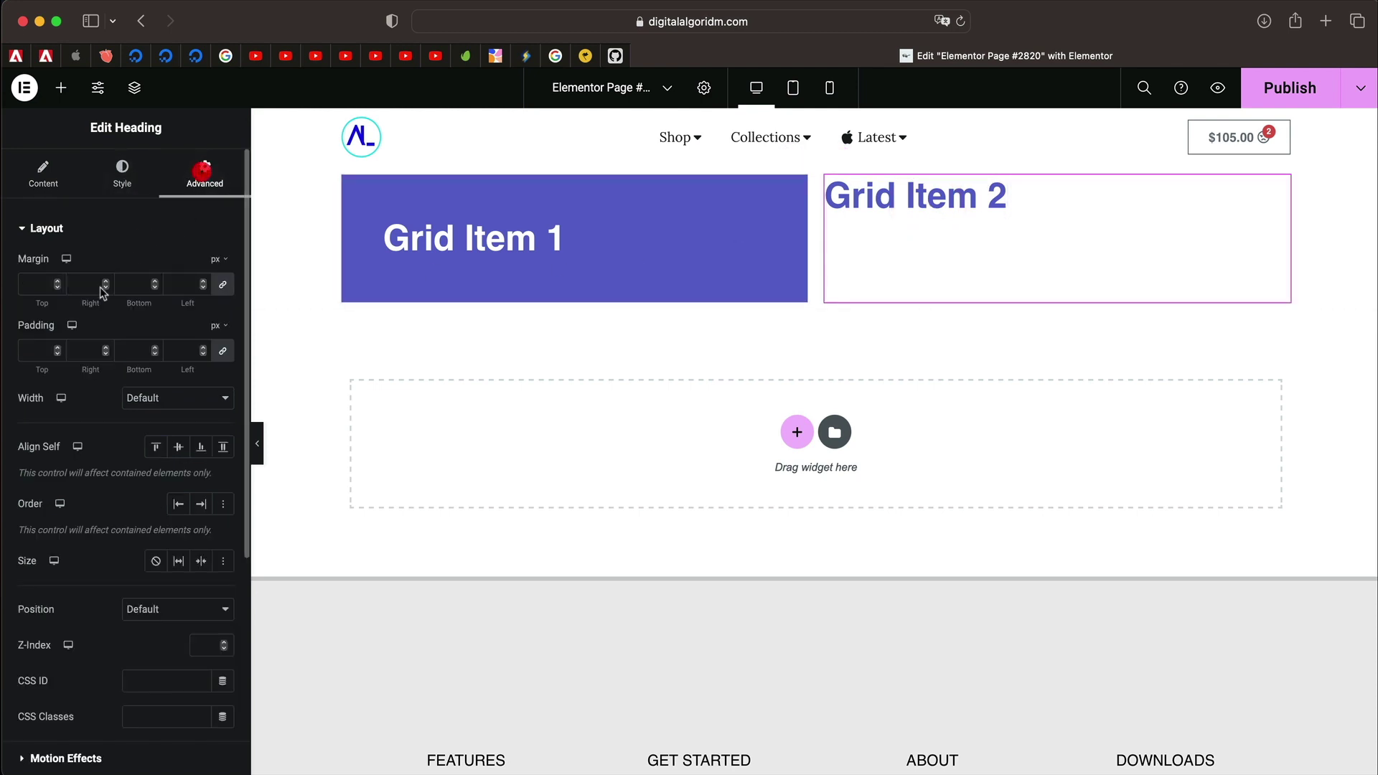
pyautogui.click(33, 354)
pyautogui.write('50')
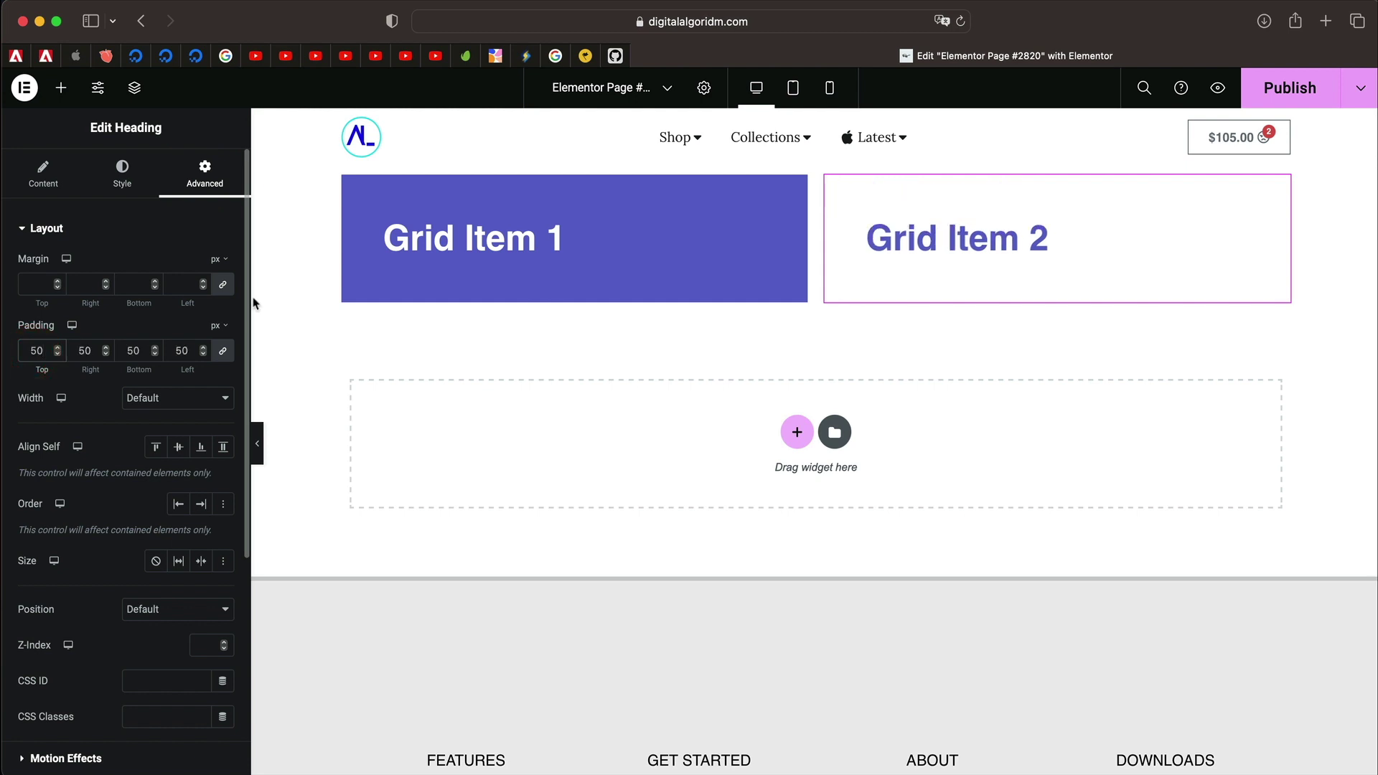
# - Give the Grid Item 2 heading a solid background in the global Accent green and a near-white text color
pyautogui.scroll(-4, 108, 502)
pyautogui.click(96, 563)
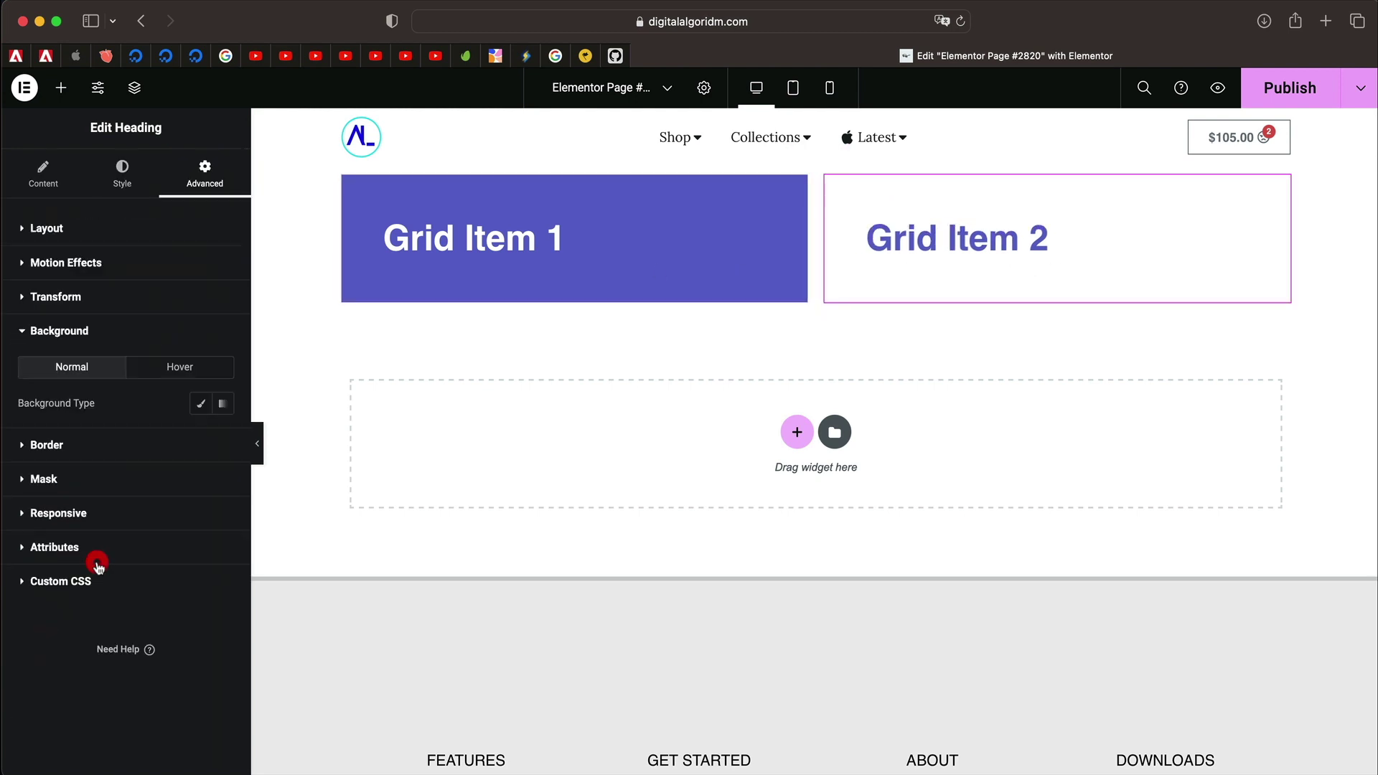
pyautogui.click(201, 404)
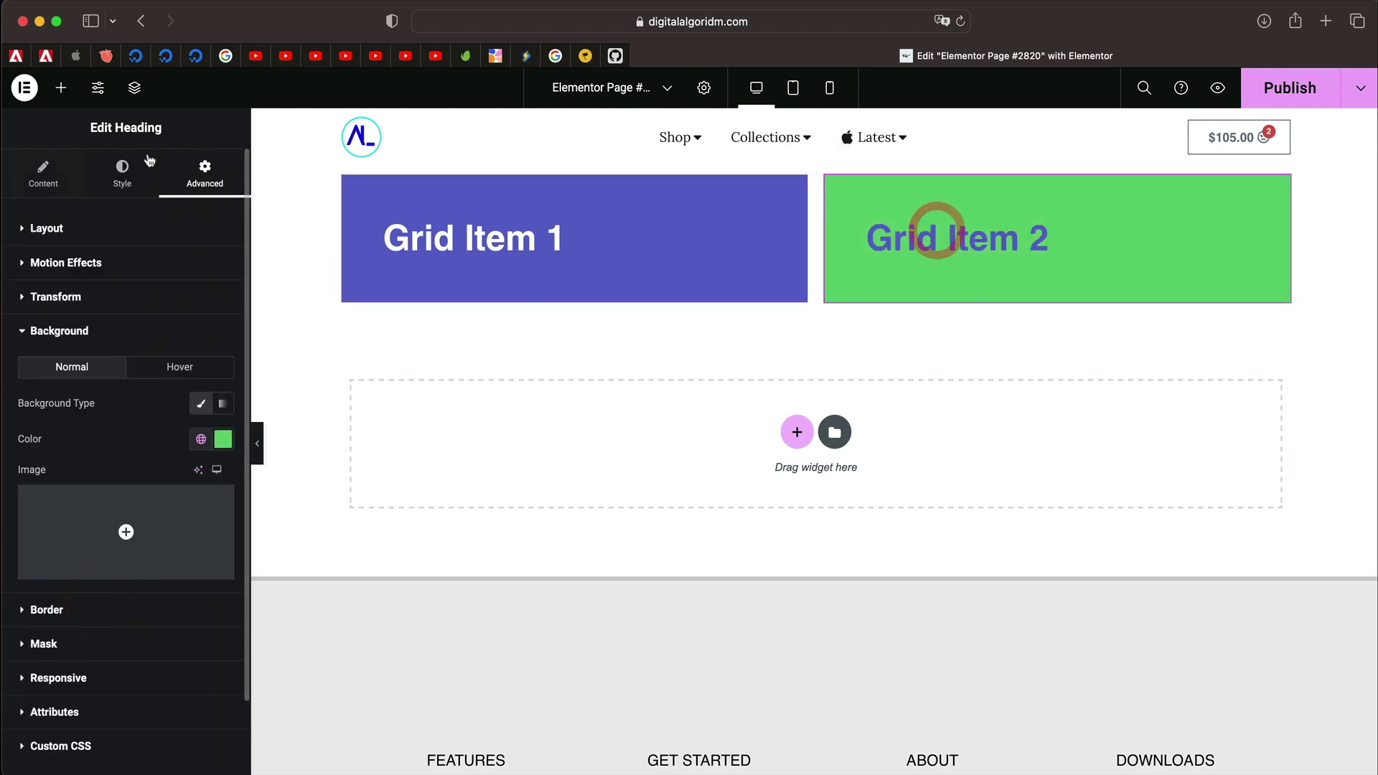
pyautogui.click(122, 173)
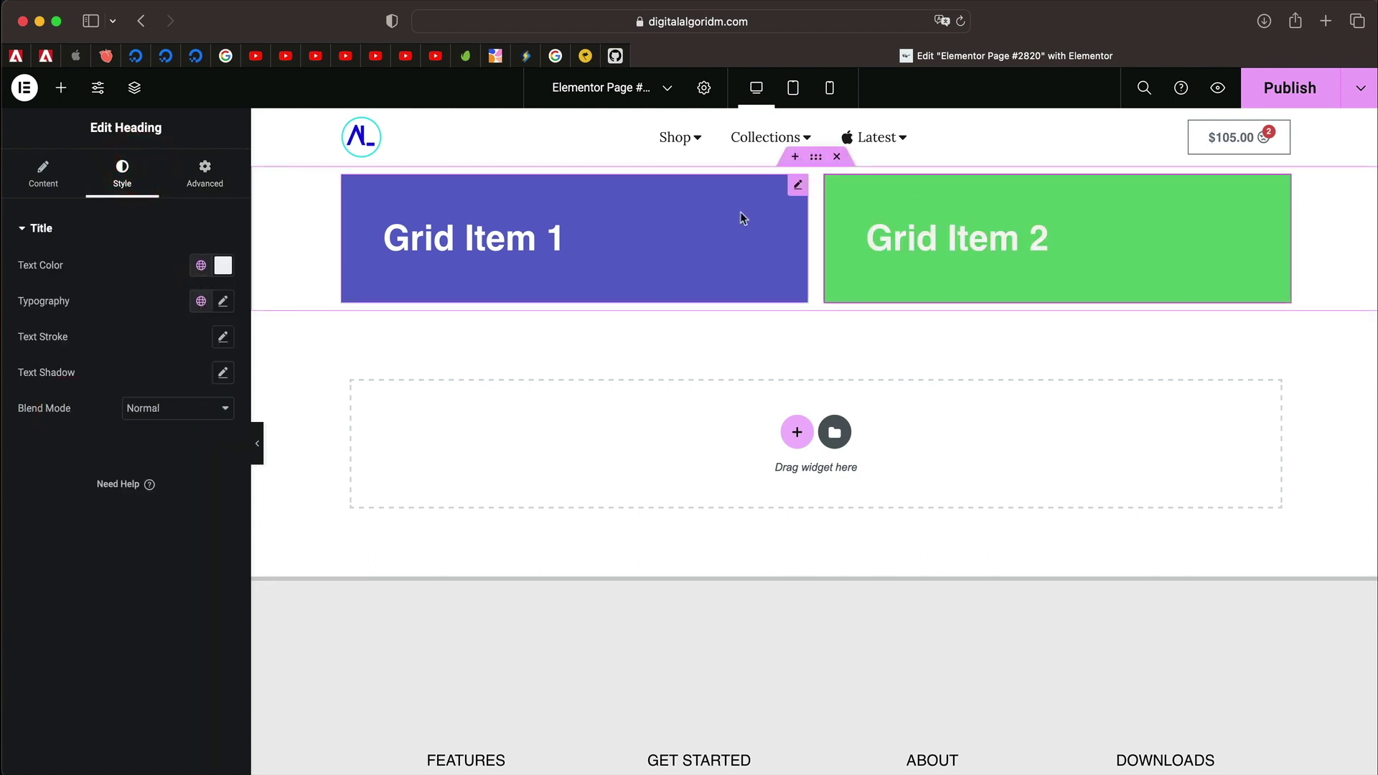
# - Select both headings in the page structure and duplicate them to form a second row of grid items
pyautogui.click(554, 228)
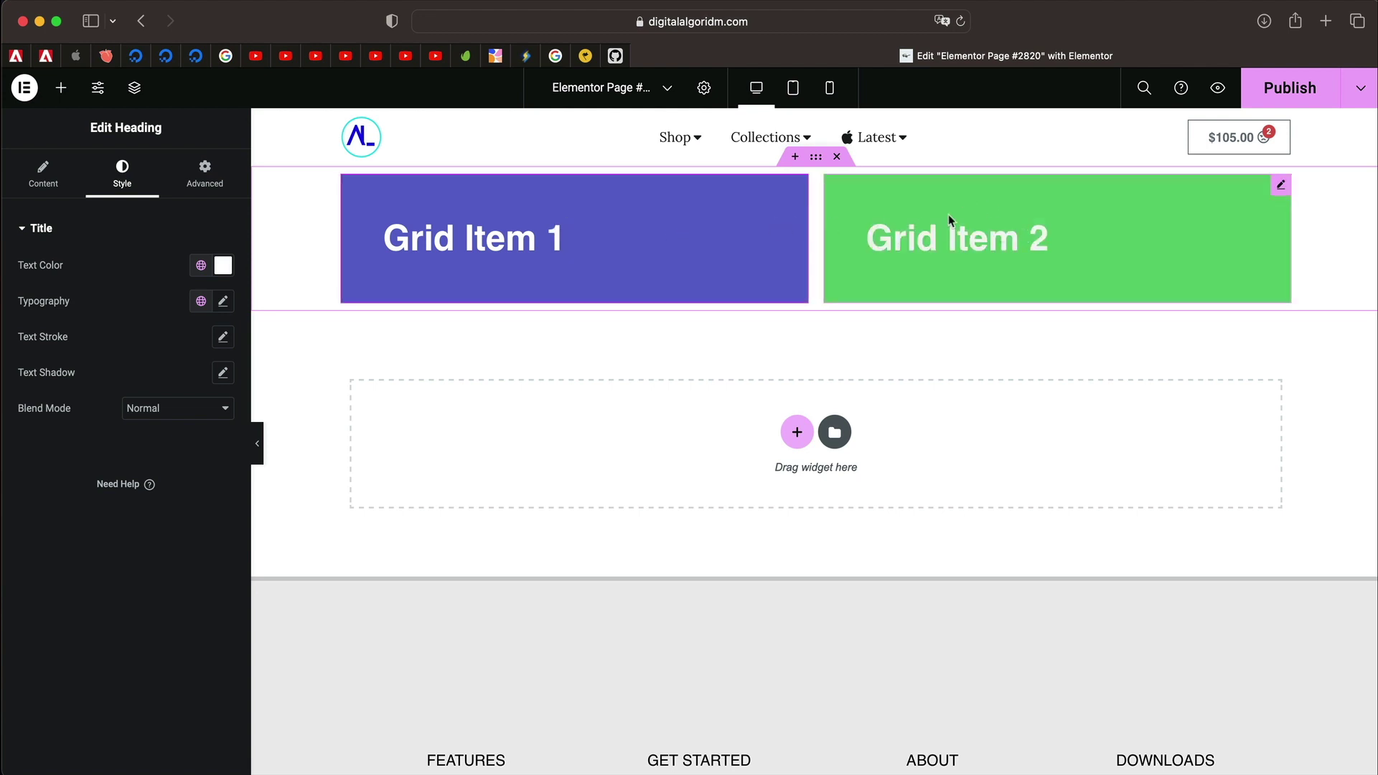
pyautogui.click(143, 92)
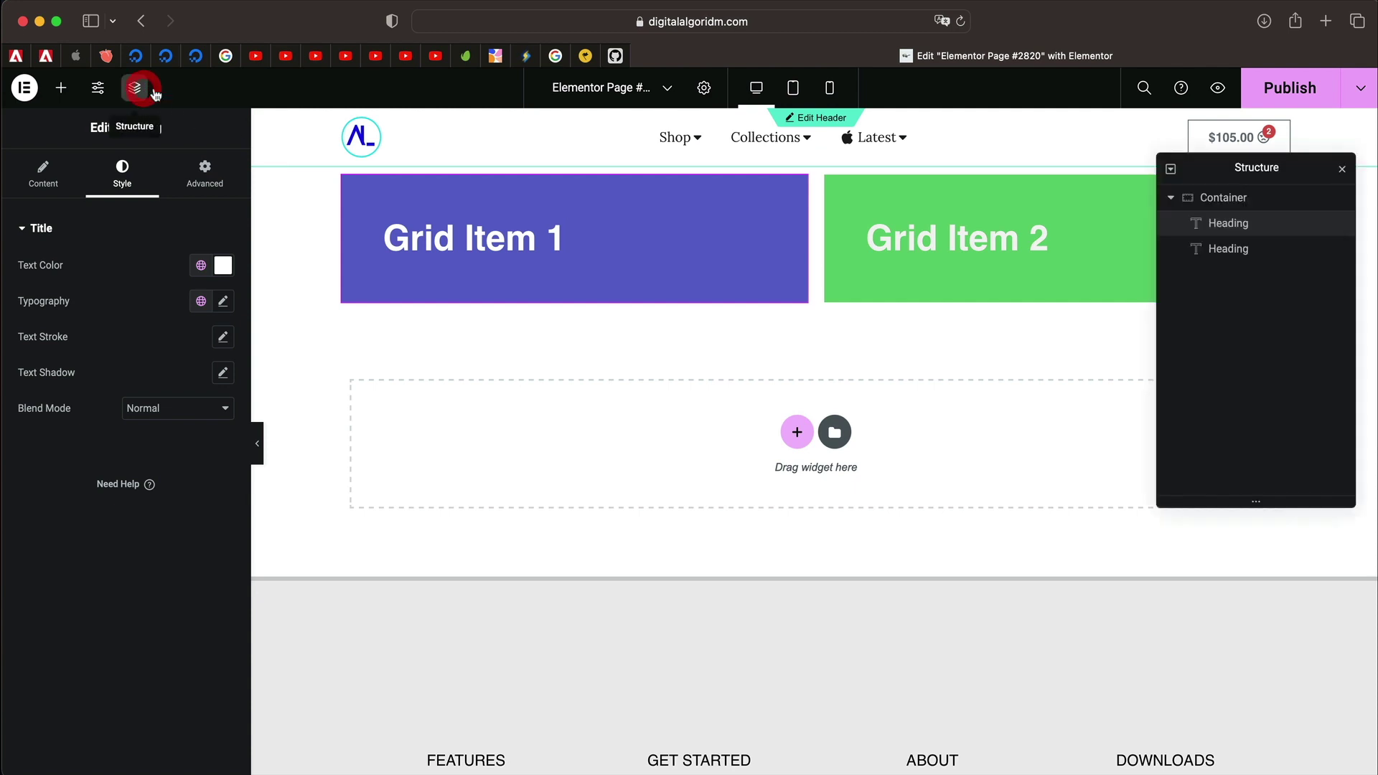
pyautogui.click(1242, 249)
pyautogui.rightClick(1248, 227)
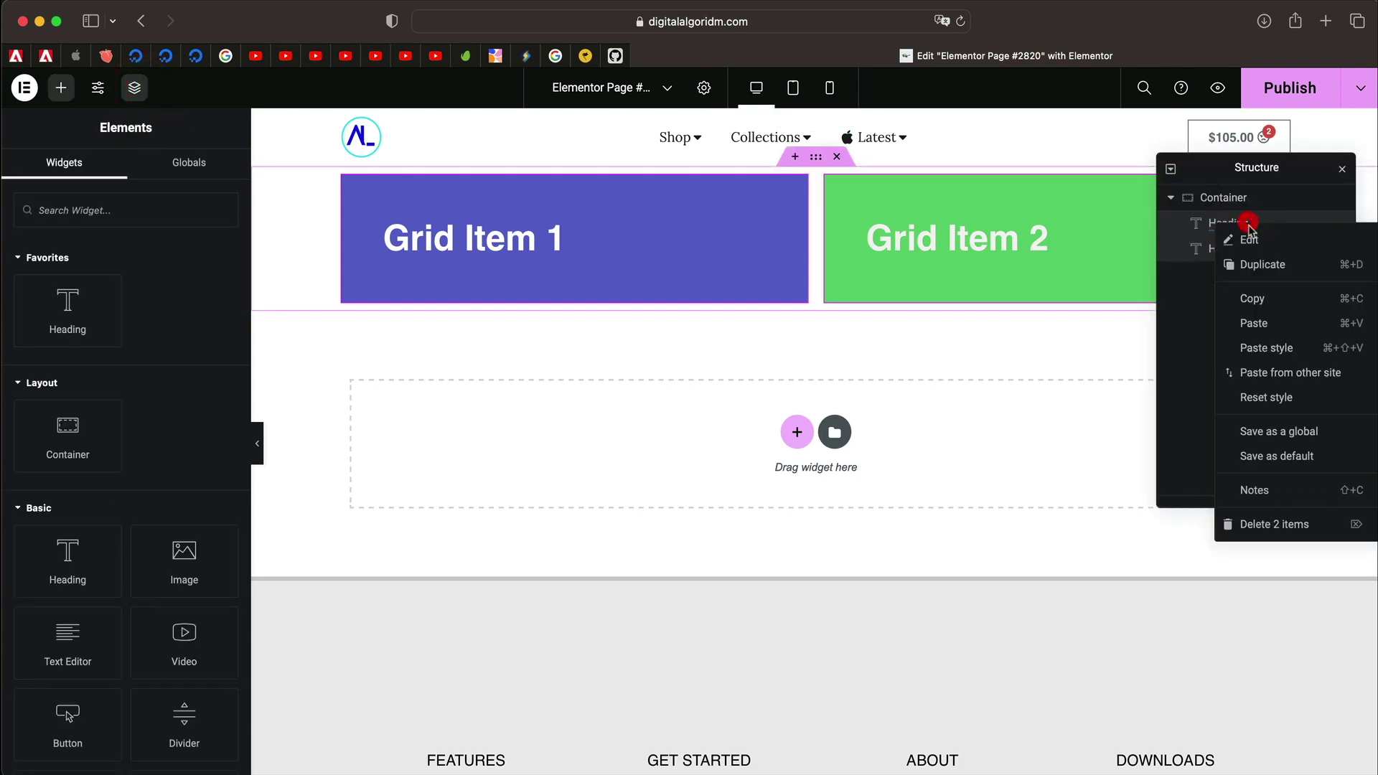
pyautogui.click(1246, 256)
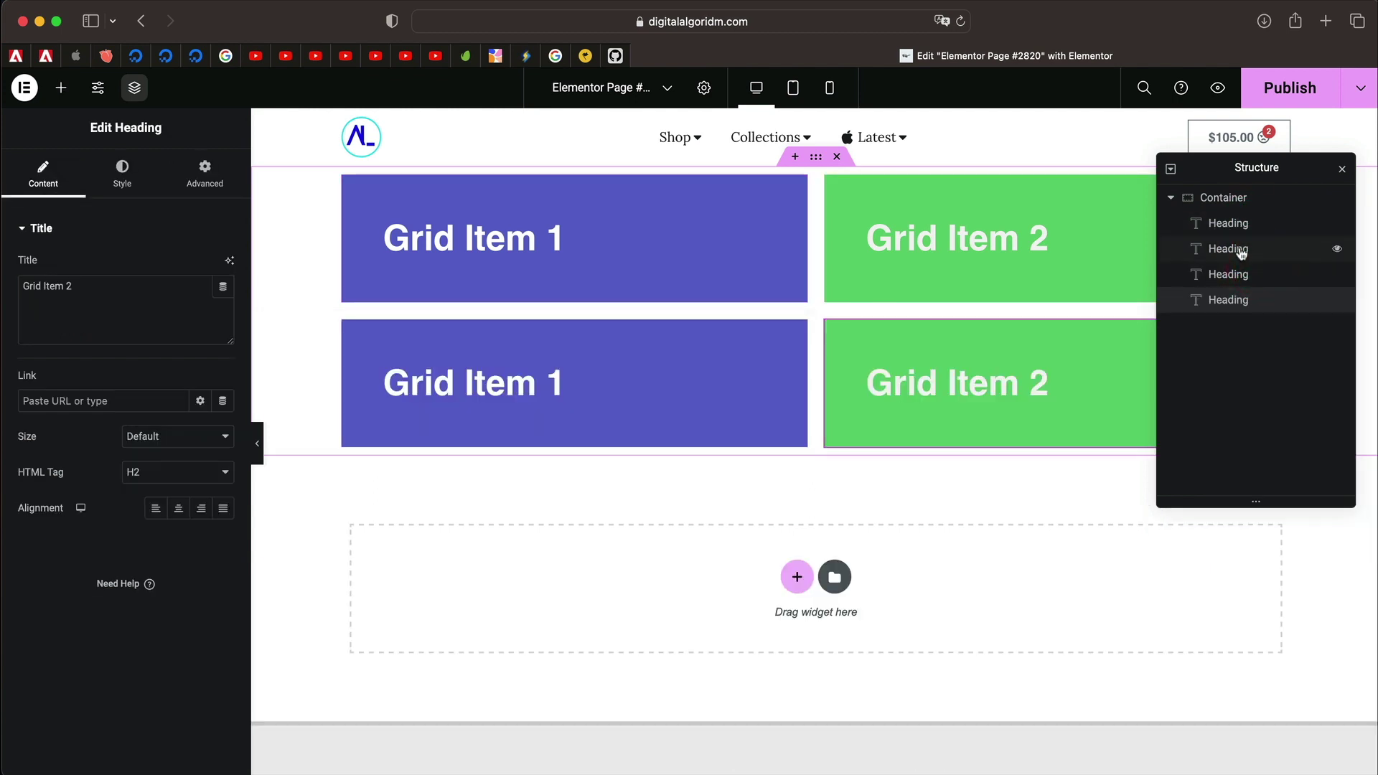
# - Duplicate the two second-row headings together to form a third row, and close the page structure
pyautogui.click(1238, 297)
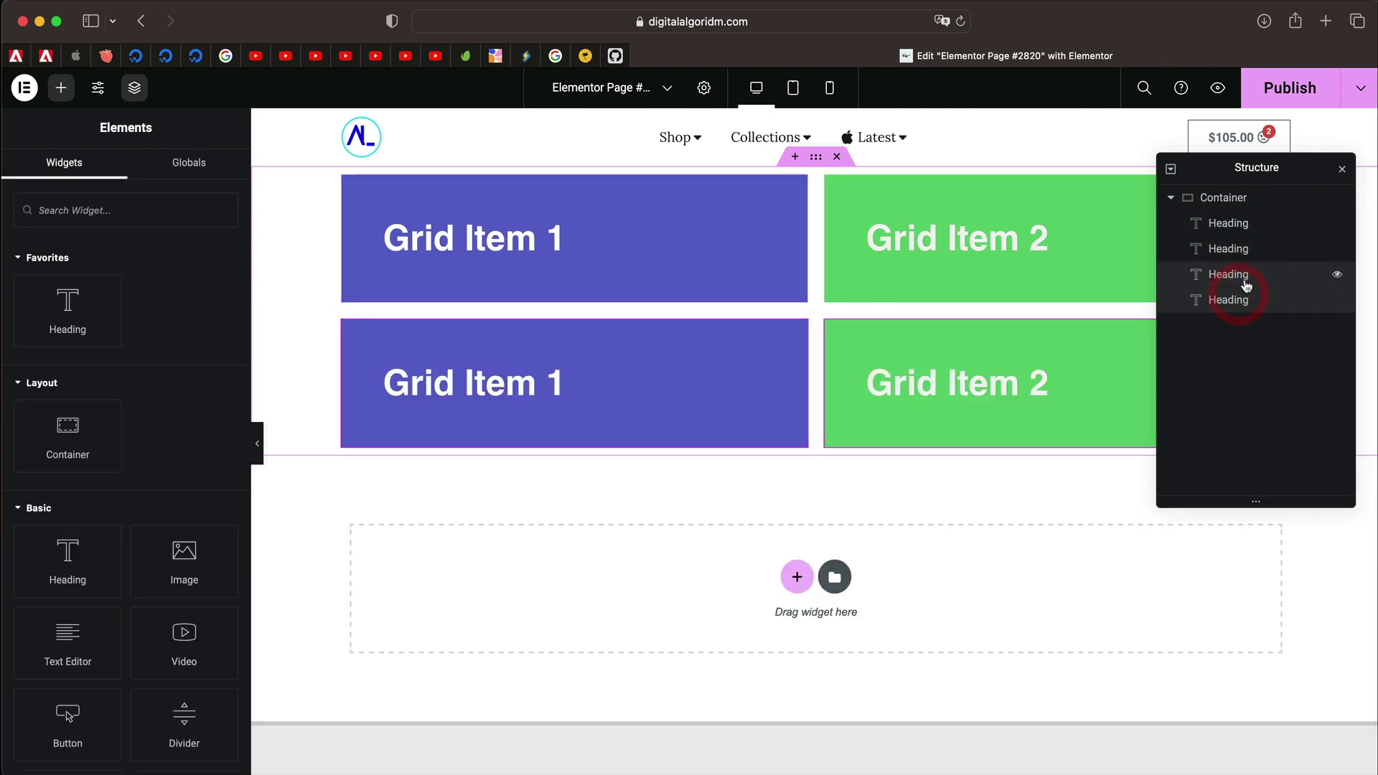
pyautogui.rightClick(1246, 285)
pyautogui.click(1255, 320)
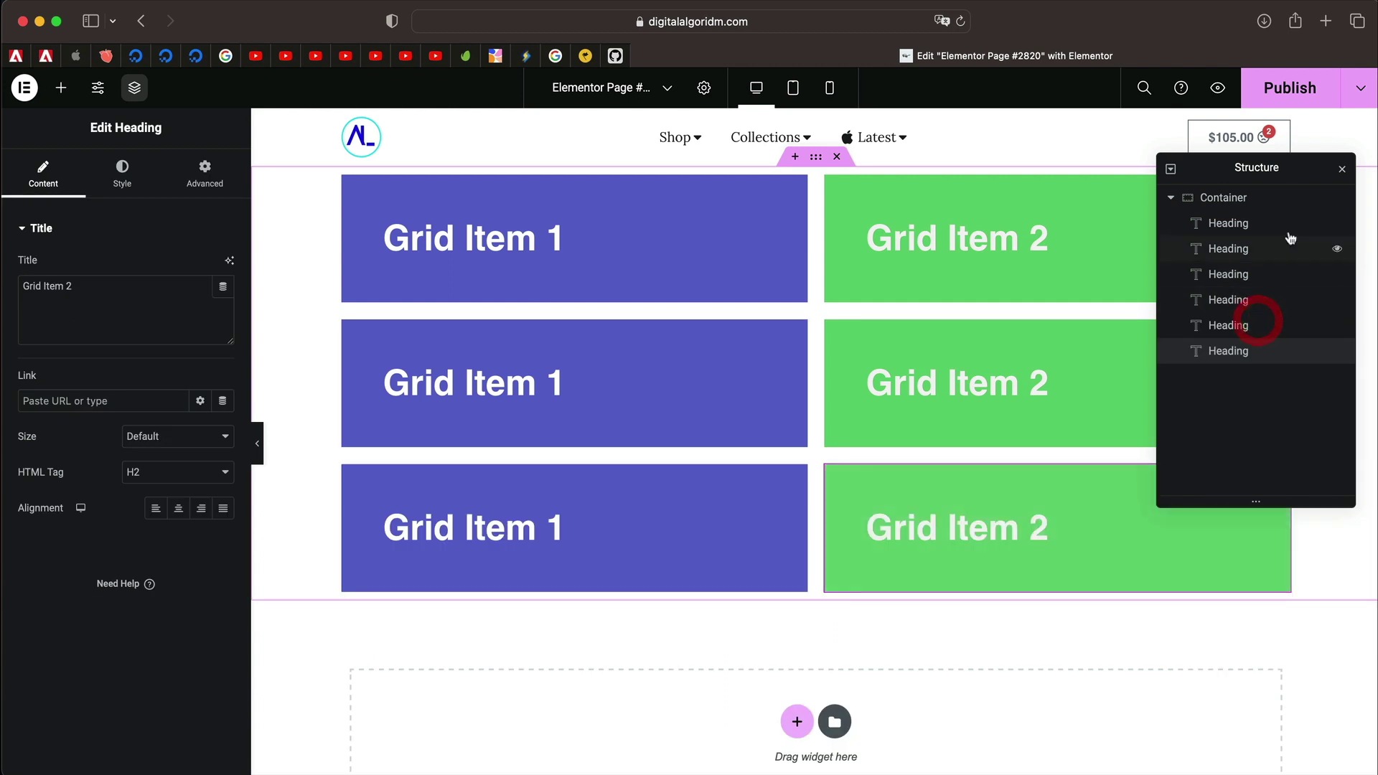
pyautogui.click(1343, 171)
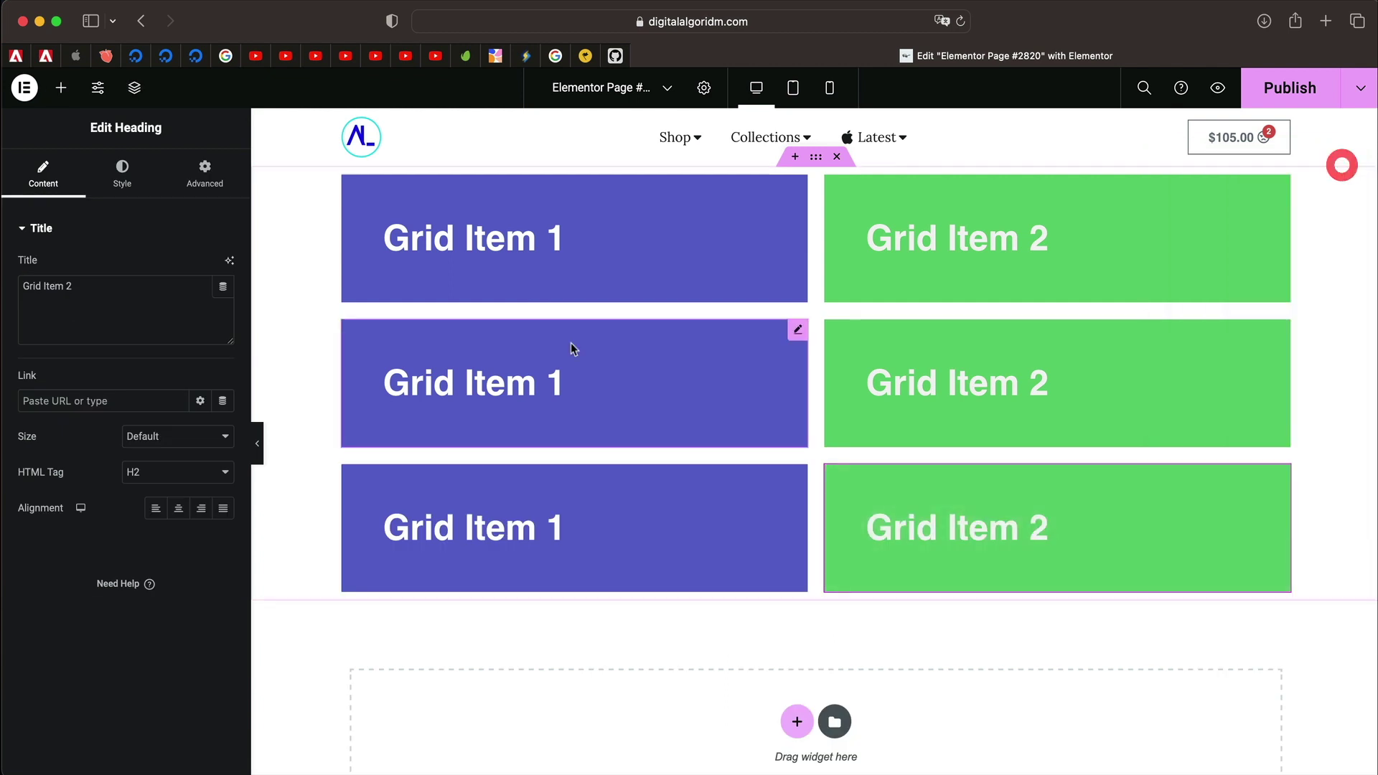
# - Rename the two second-row headings as "Grid Item 3" and "Grid Item 4"
pyautogui.click(508, 383)
pyautogui.click(90, 286)
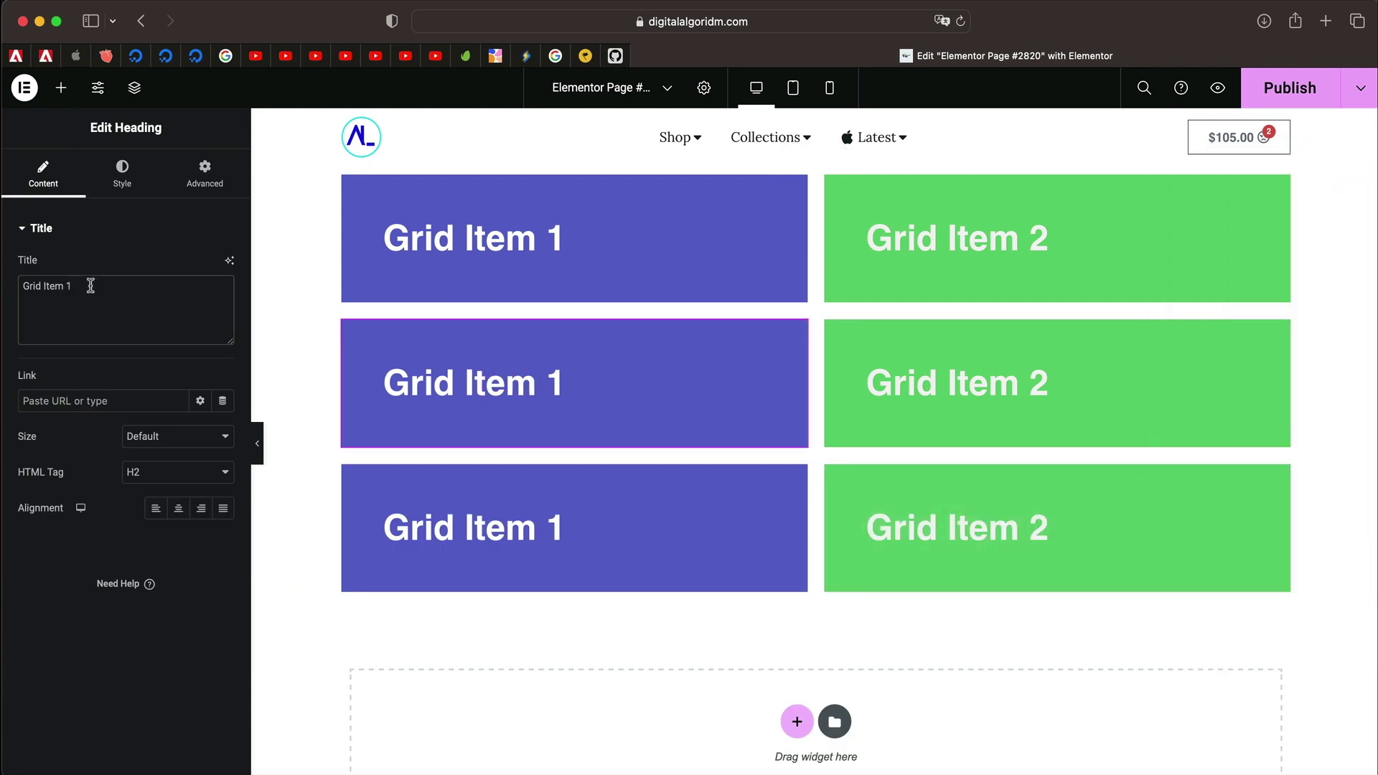
pyautogui.press('BackSpace')
pyautogui.write('3')
pyautogui.click(1001, 402)
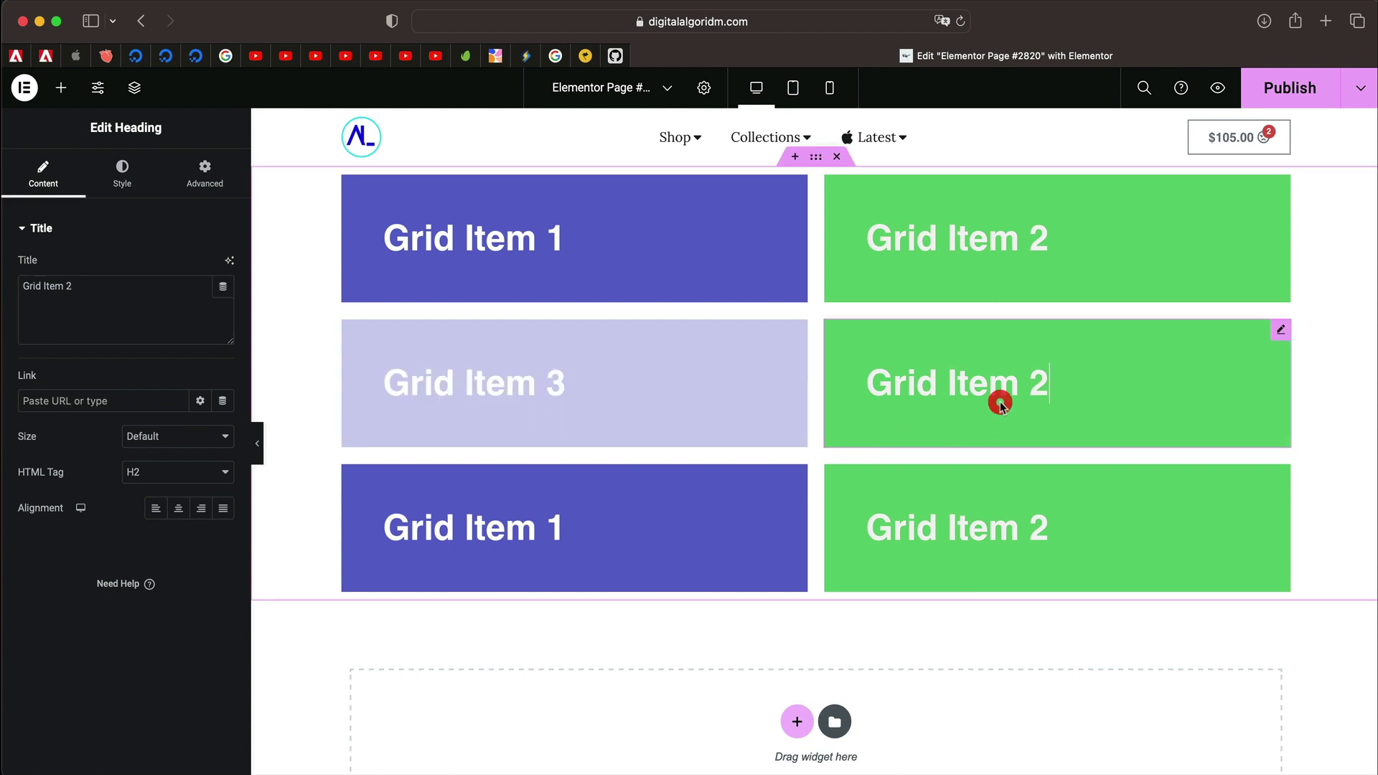
pyautogui.click(95, 286)
pyautogui.press('BackSpace')
pyautogui.write('4')
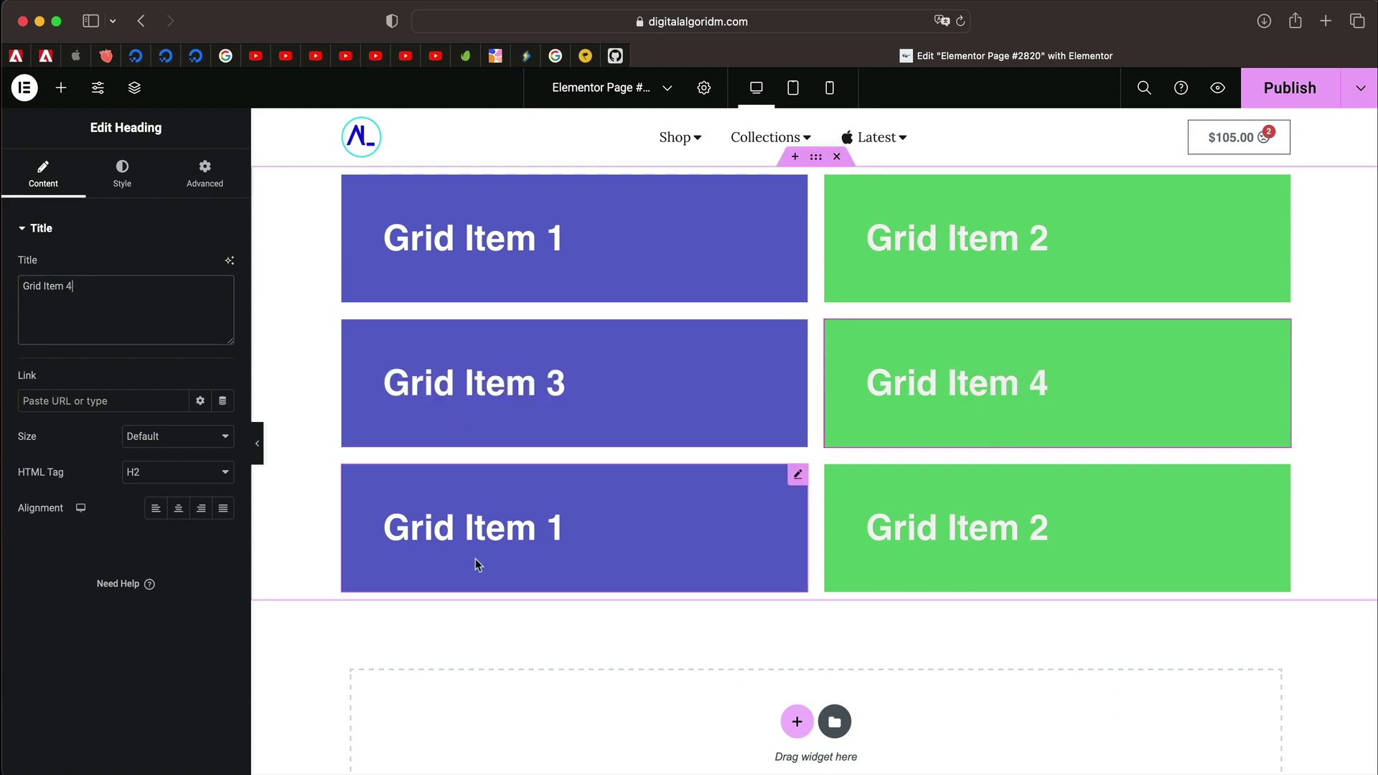
# - Rename the two third-row headings as "Grid Item 5" and "Grid Item 6"
pyautogui.click(478, 564)
pyautogui.click(94, 286)
pyautogui.press('BackSpace')
pyautogui.write('5')
pyautogui.click(1000, 545)
pyautogui.press('BackSpace')
pyautogui.write('6')
pyautogui.click(666, 351)
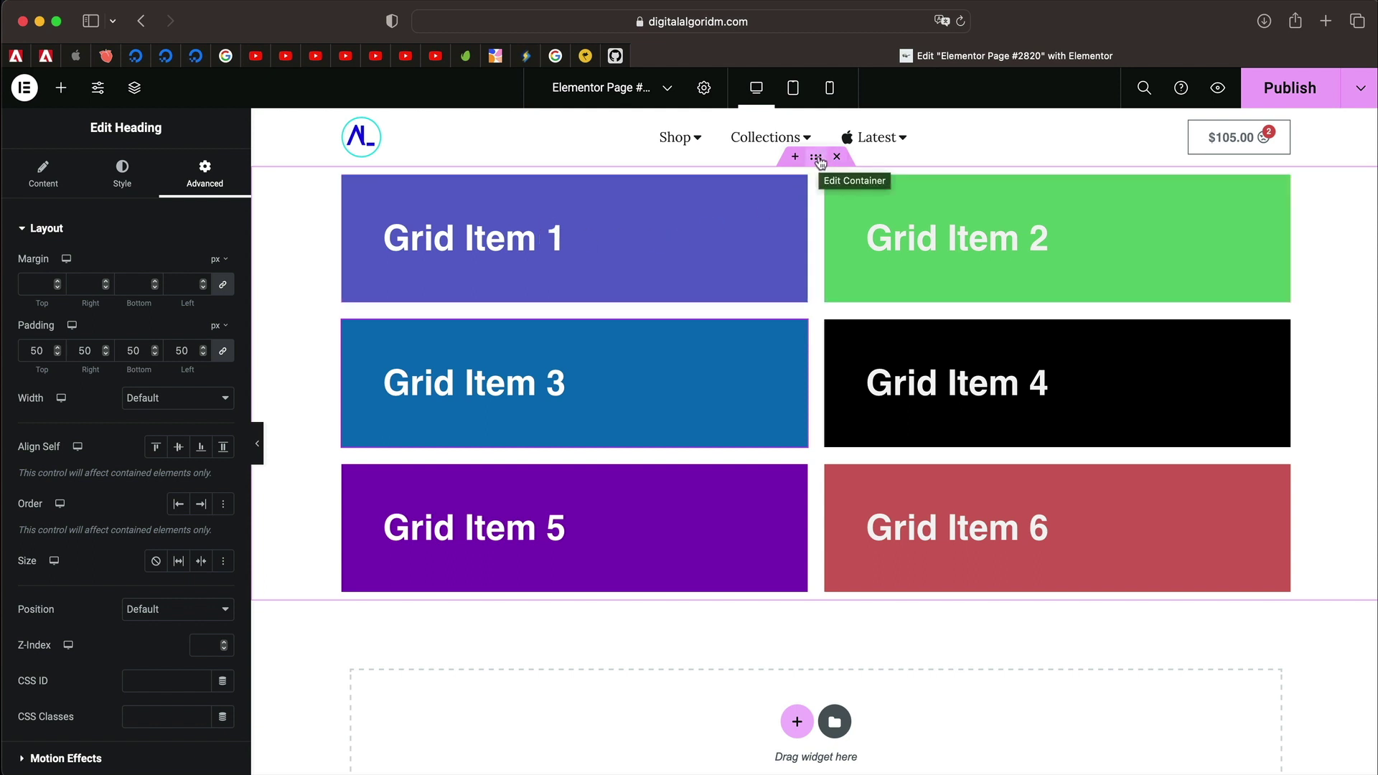
pyautogui.scroll(-3, 109, 496)
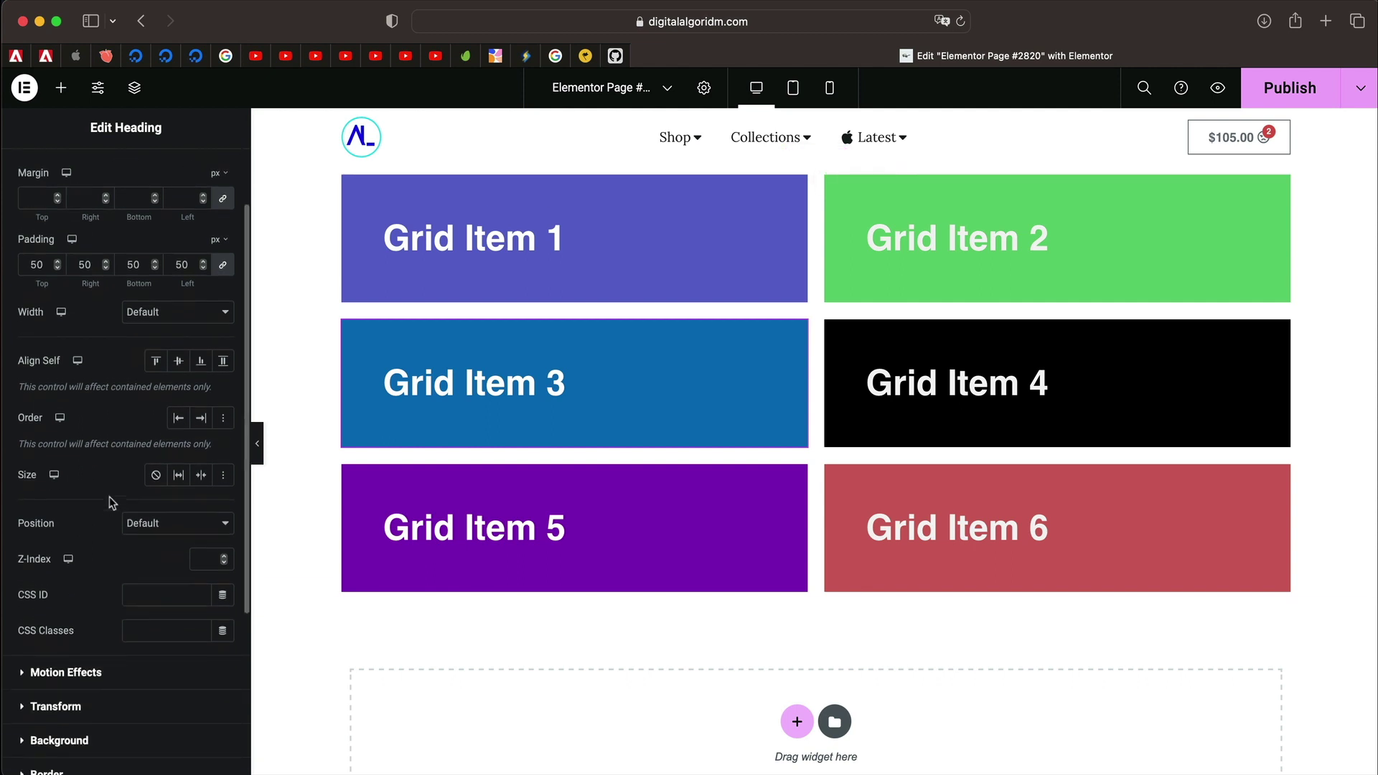
pyautogui.scroll(3, 109, 496)
# - Set the grid container's content width to Full Width and its width to 69%
pyautogui.click(816, 159)
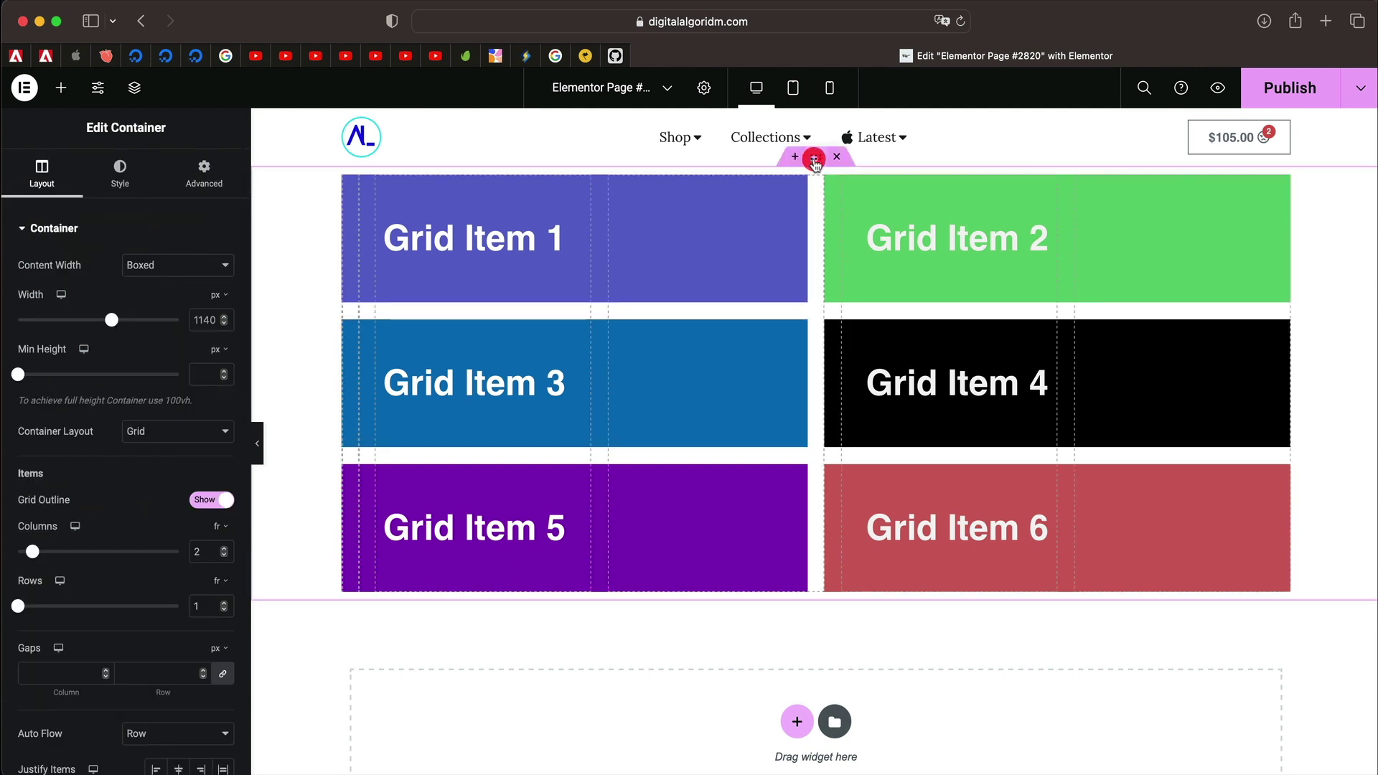
pyautogui.scroll(-2, 105, 493)
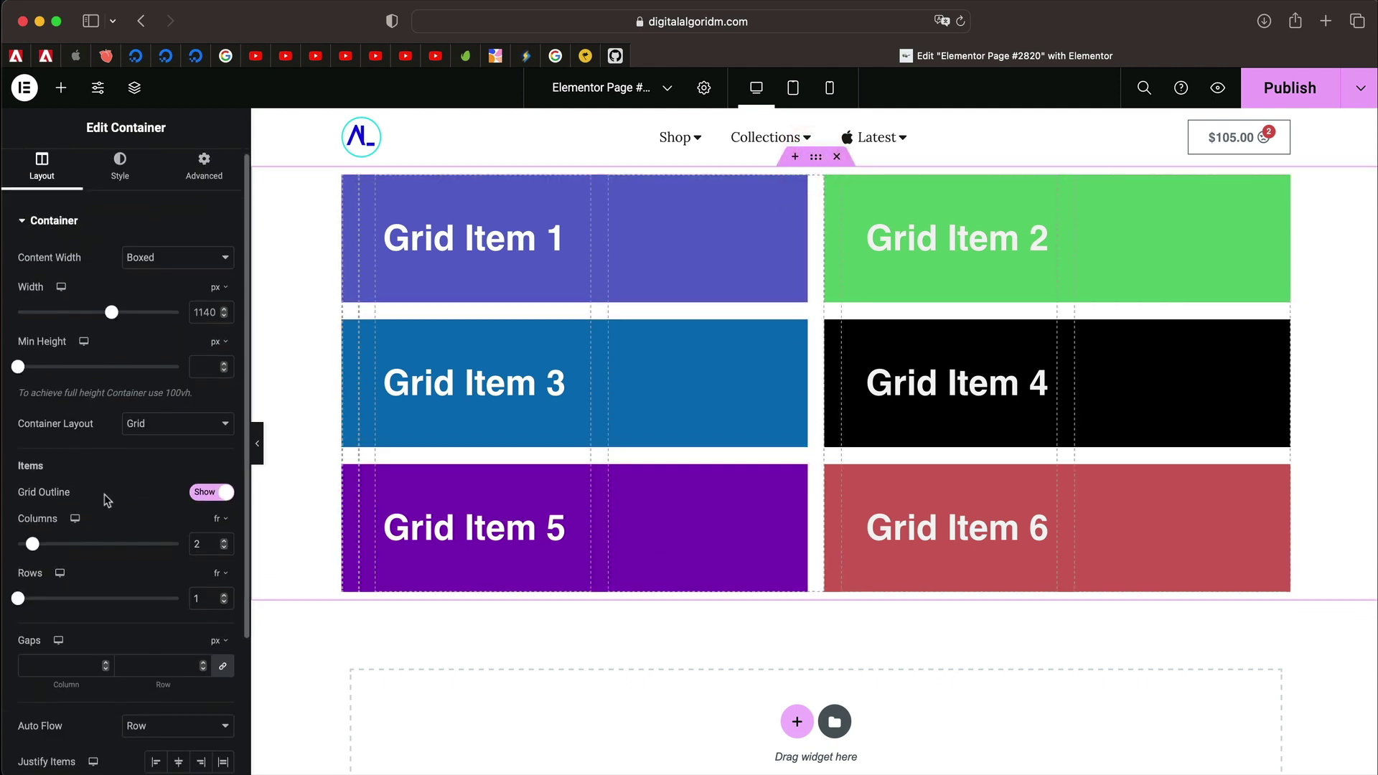
pyautogui.click(164, 245)
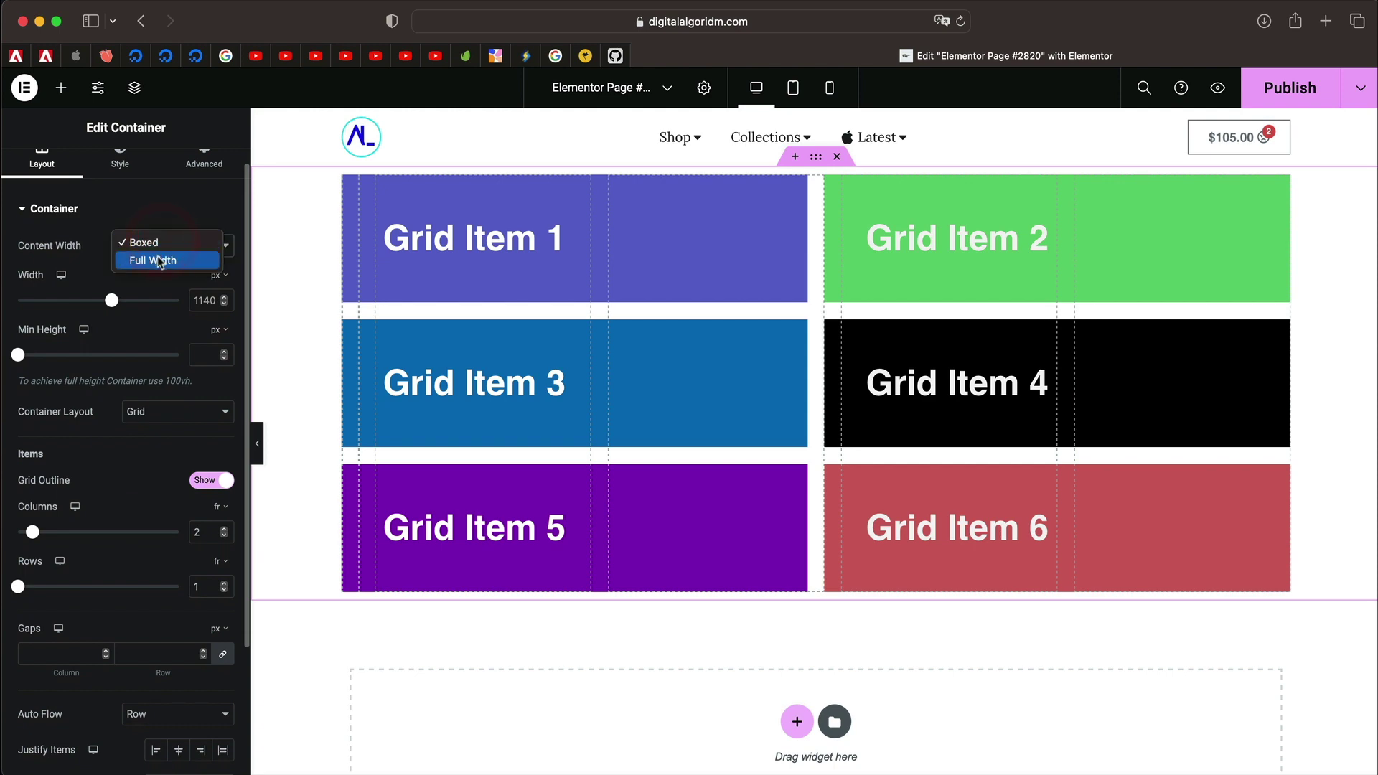
pyautogui.click(159, 261)
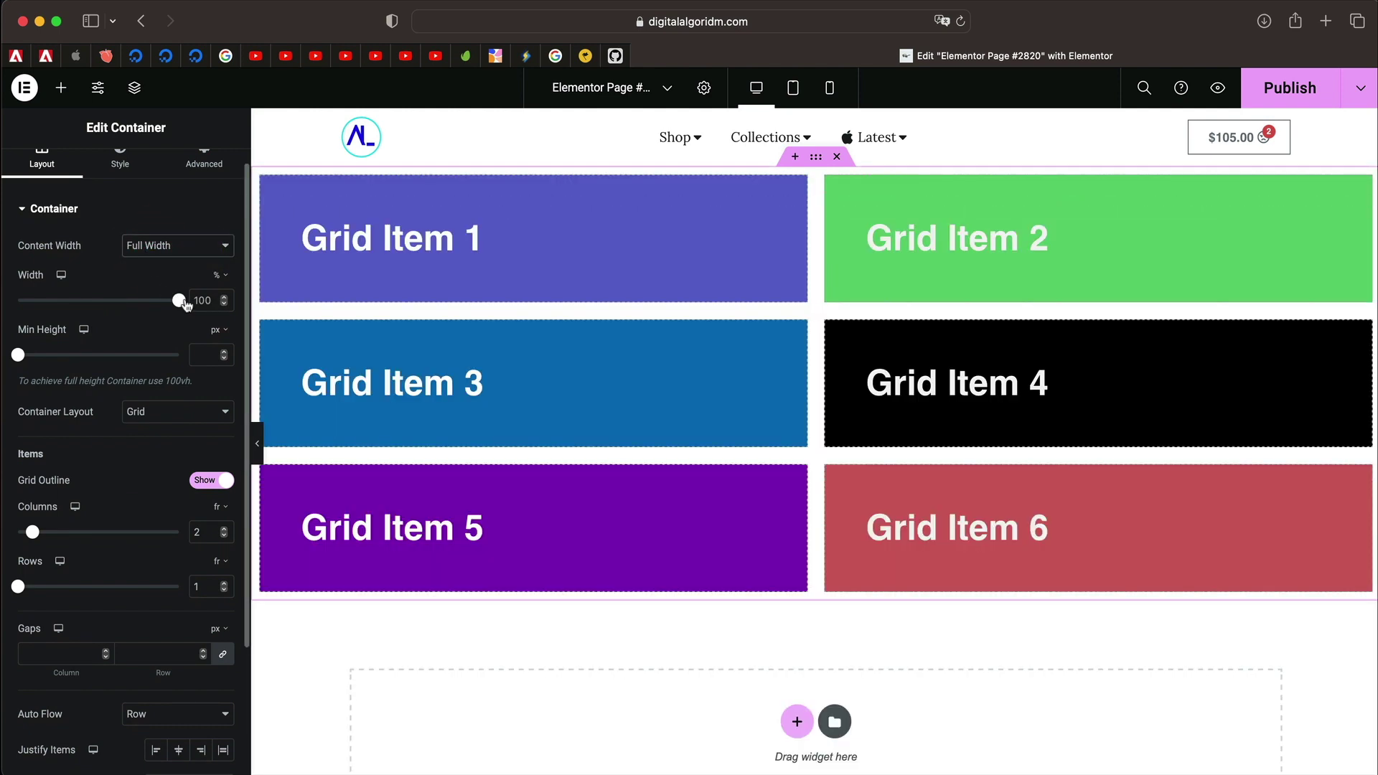
pyautogui.moveTo(142, 307)
pyautogui.mouseDown()
pyautogui.moveTo(58, 308)
pyautogui.moveTo(129, 300)
pyautogui.mouseUp()
# - Set the grid container's content width to Boxed and its minimum height to 171 px
pyautogui.click(195, 244)
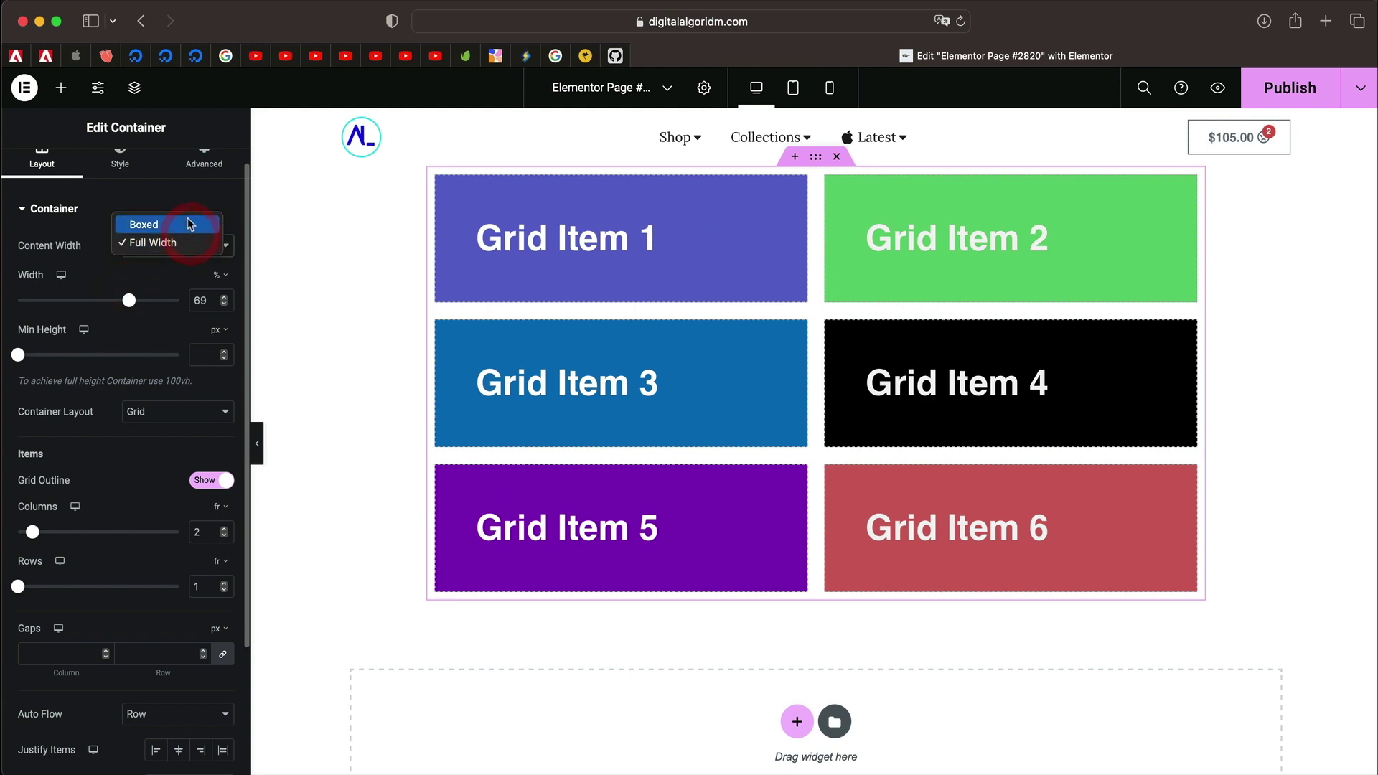
pyautogui.click(190, 224)
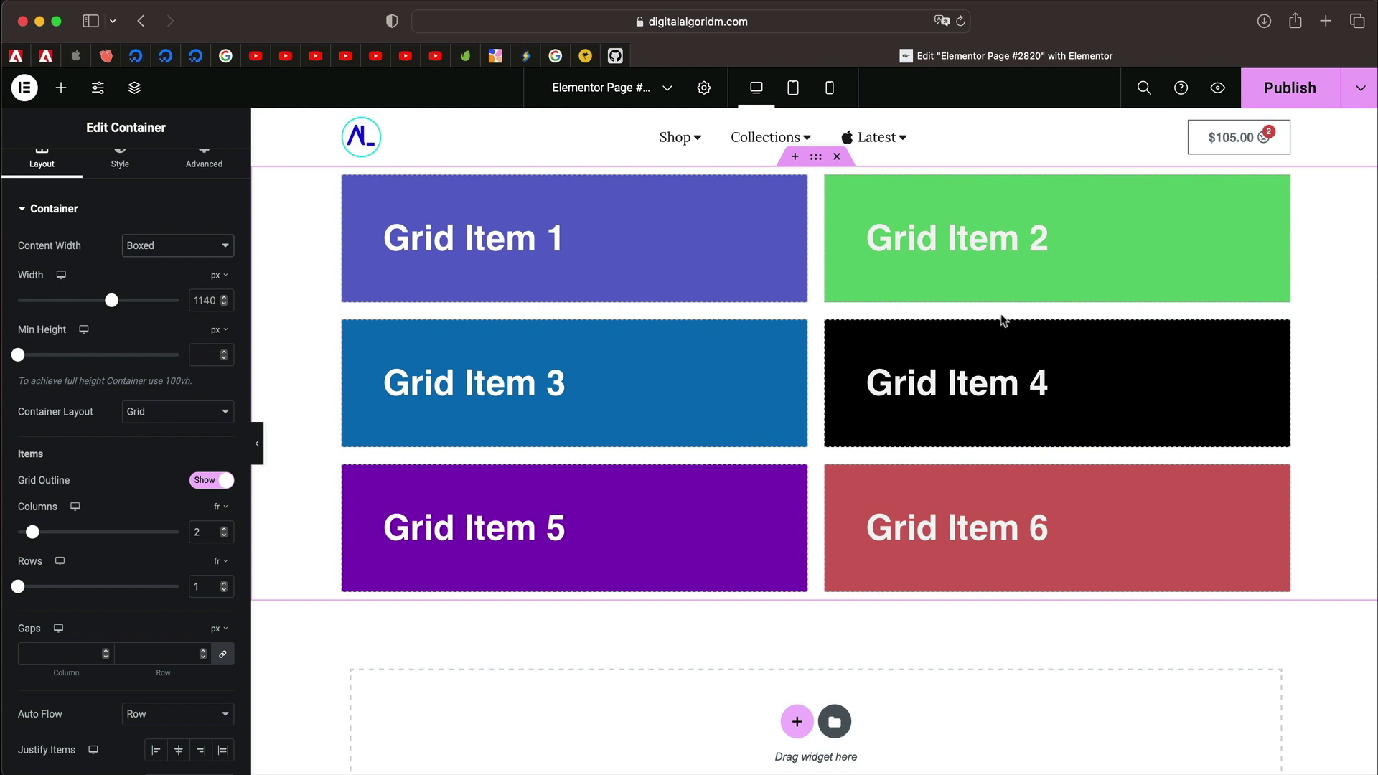
pyautogui.moveTo(18, 355)
pyautogui.mouseDown()
pyautogui.moveTo(67, 361)
pyautogui.moveTo(37, 355)
pyautogui.mouseUp()
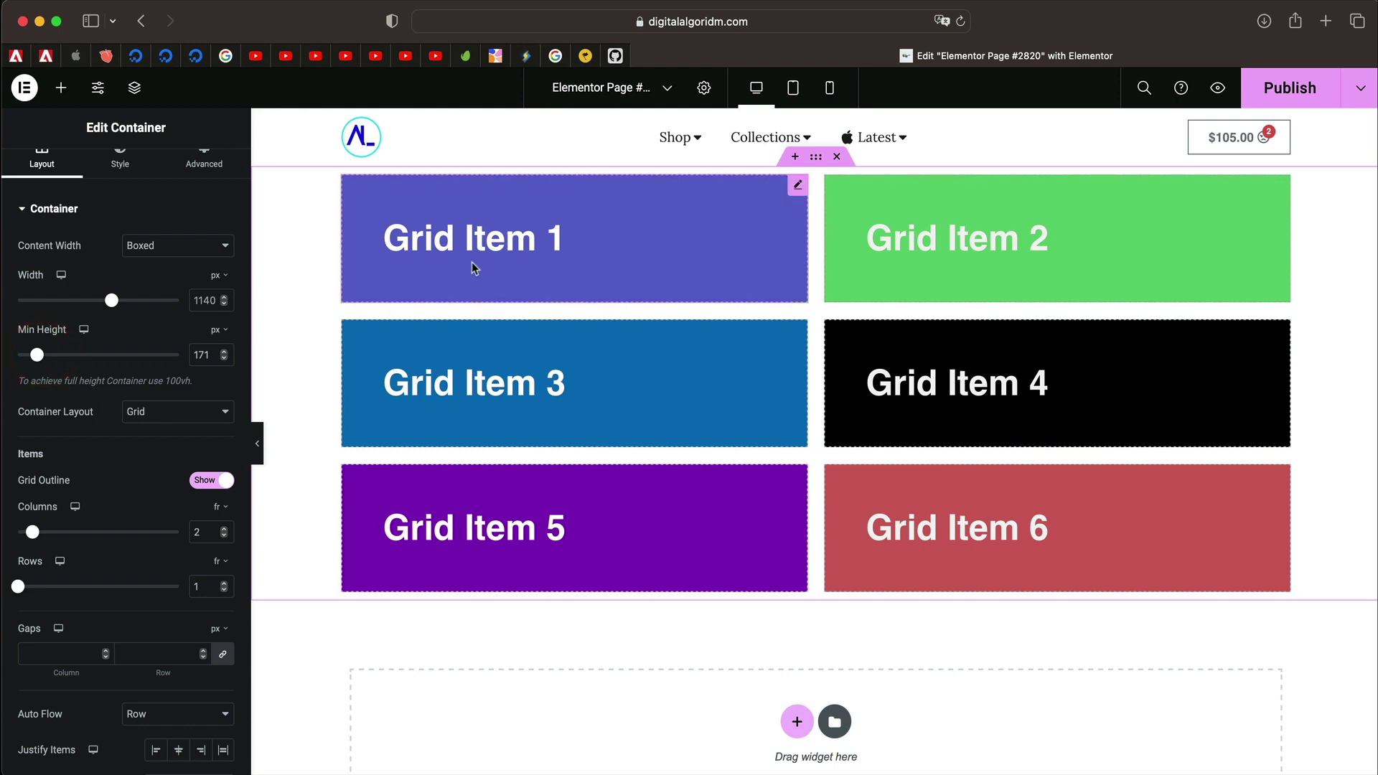
# - Keep the container layout as Grid and hide the container's grid outline
pyautogui.scroll(-3, 118, 366)
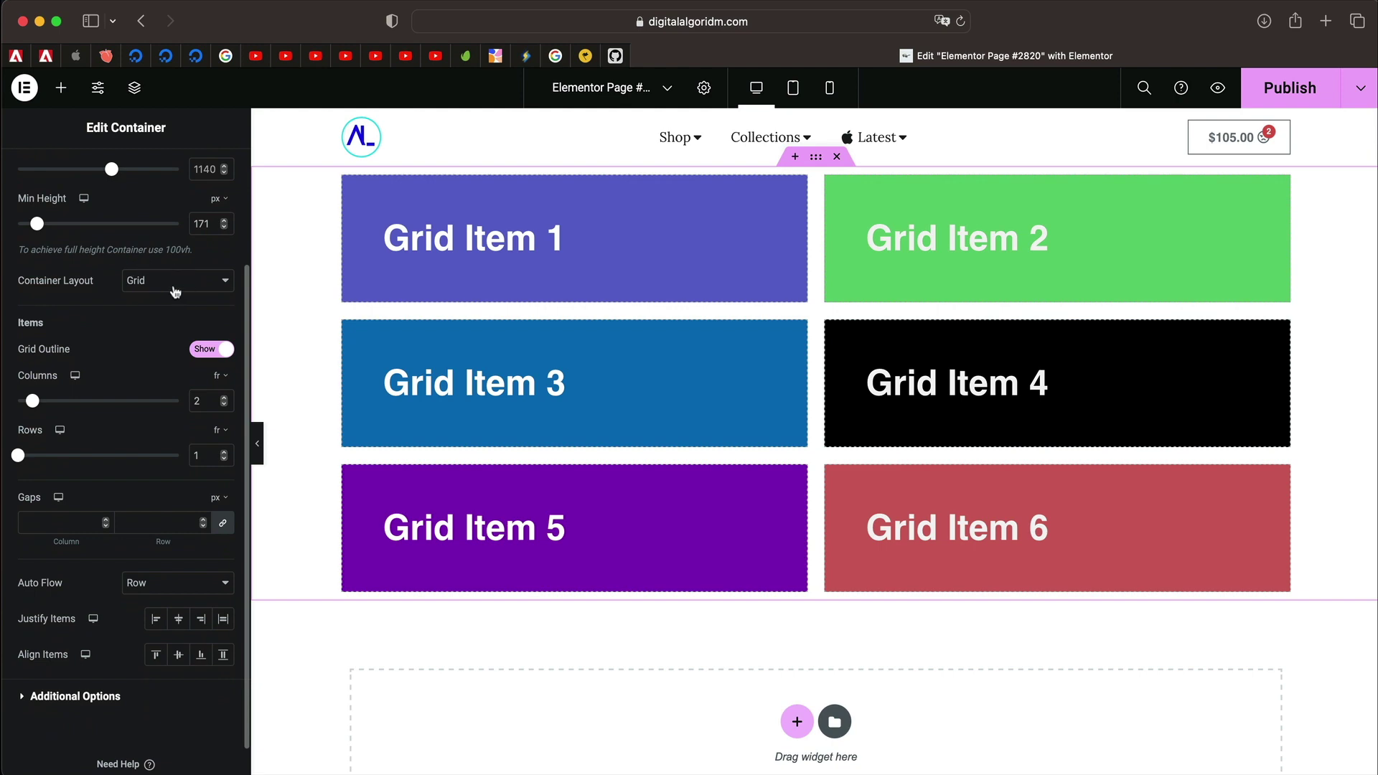
pyautogui.click(188, 288)
pyautogui.click(188, 282)
pyautogui.click(217, 314)
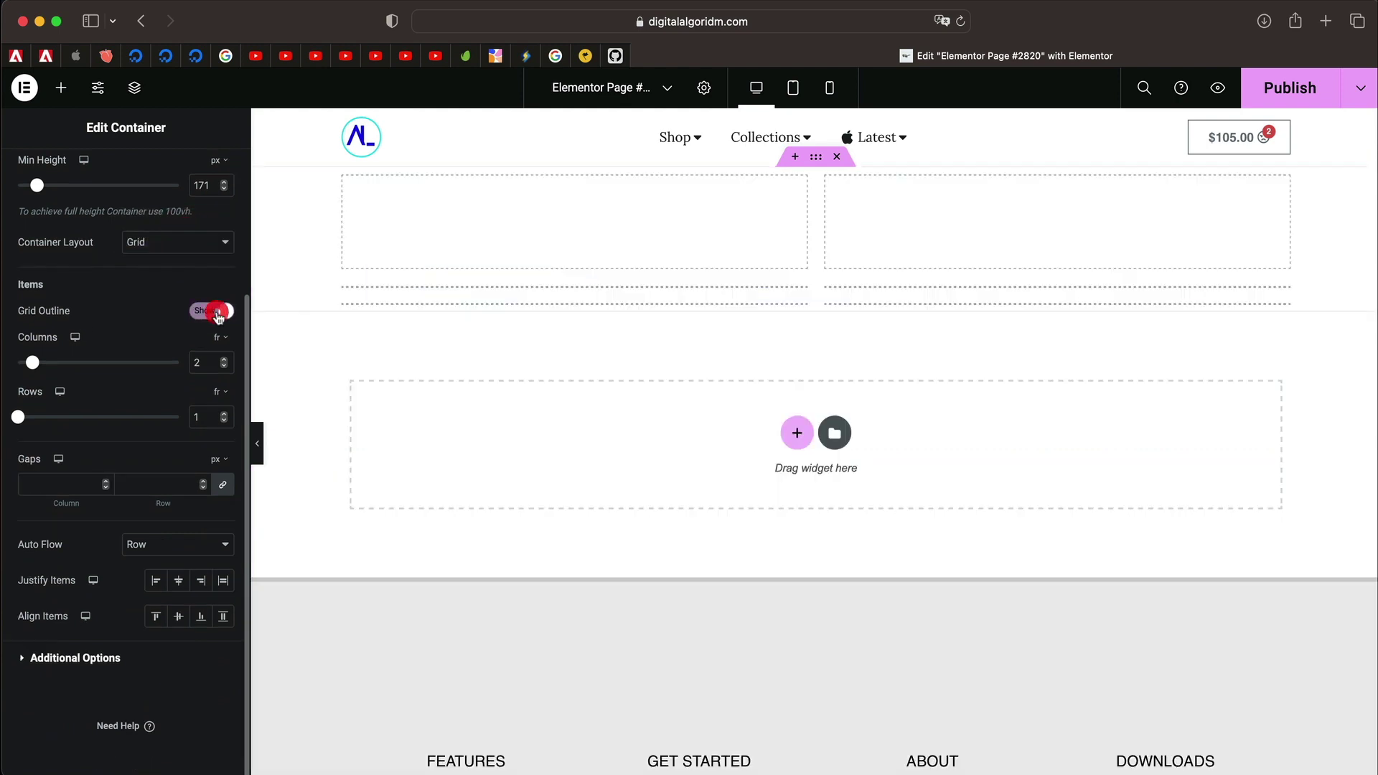
pyautogui.click(217, 316)
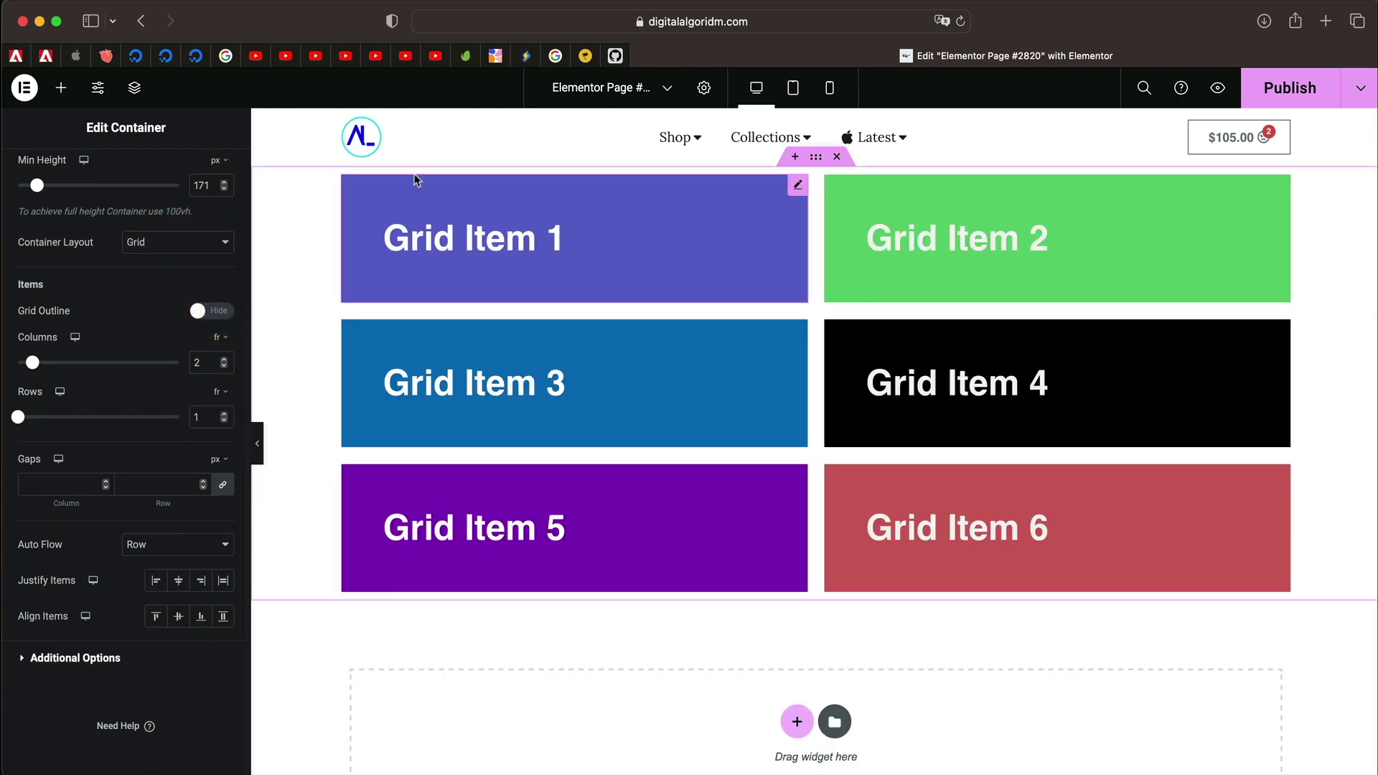
# - Show the grid container's grid outline
pyautogui.click(206, 314)
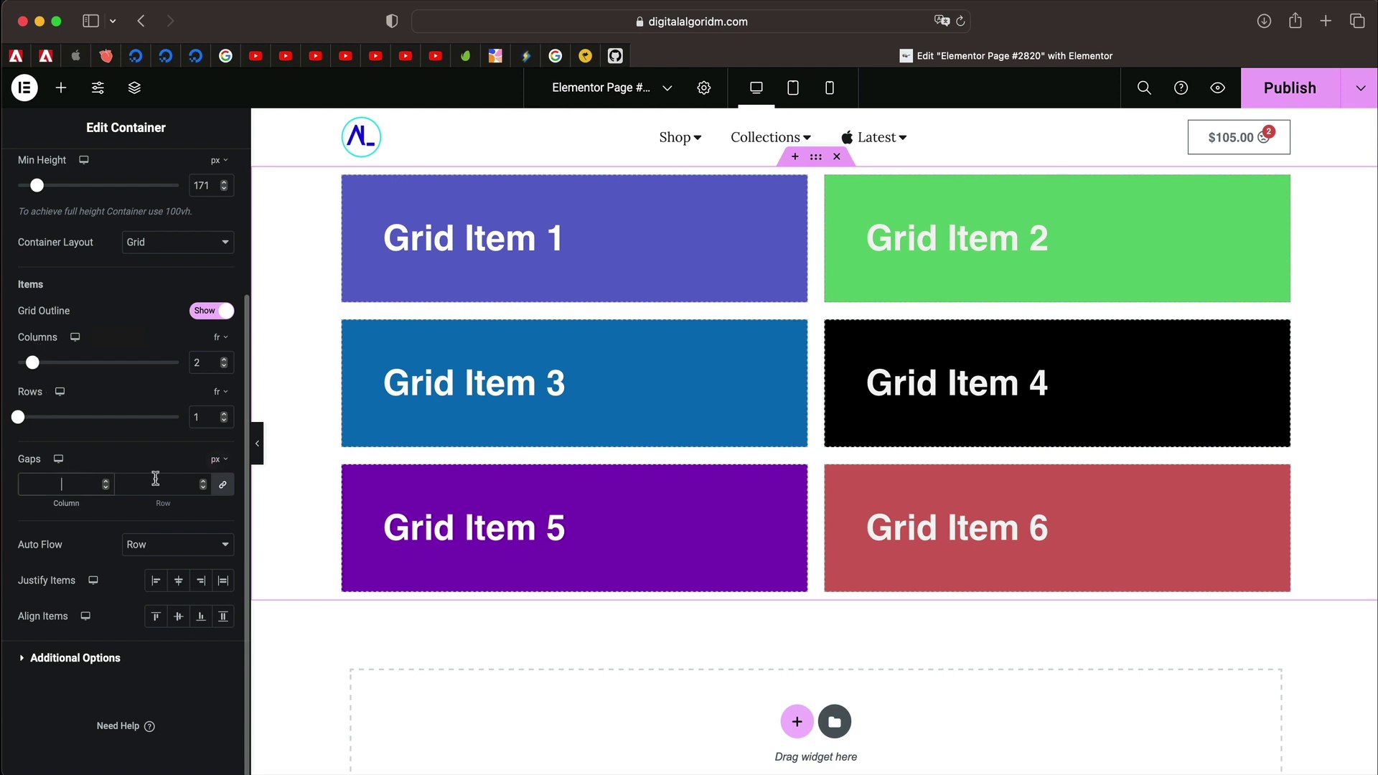
pyautogui.click(47, 487)
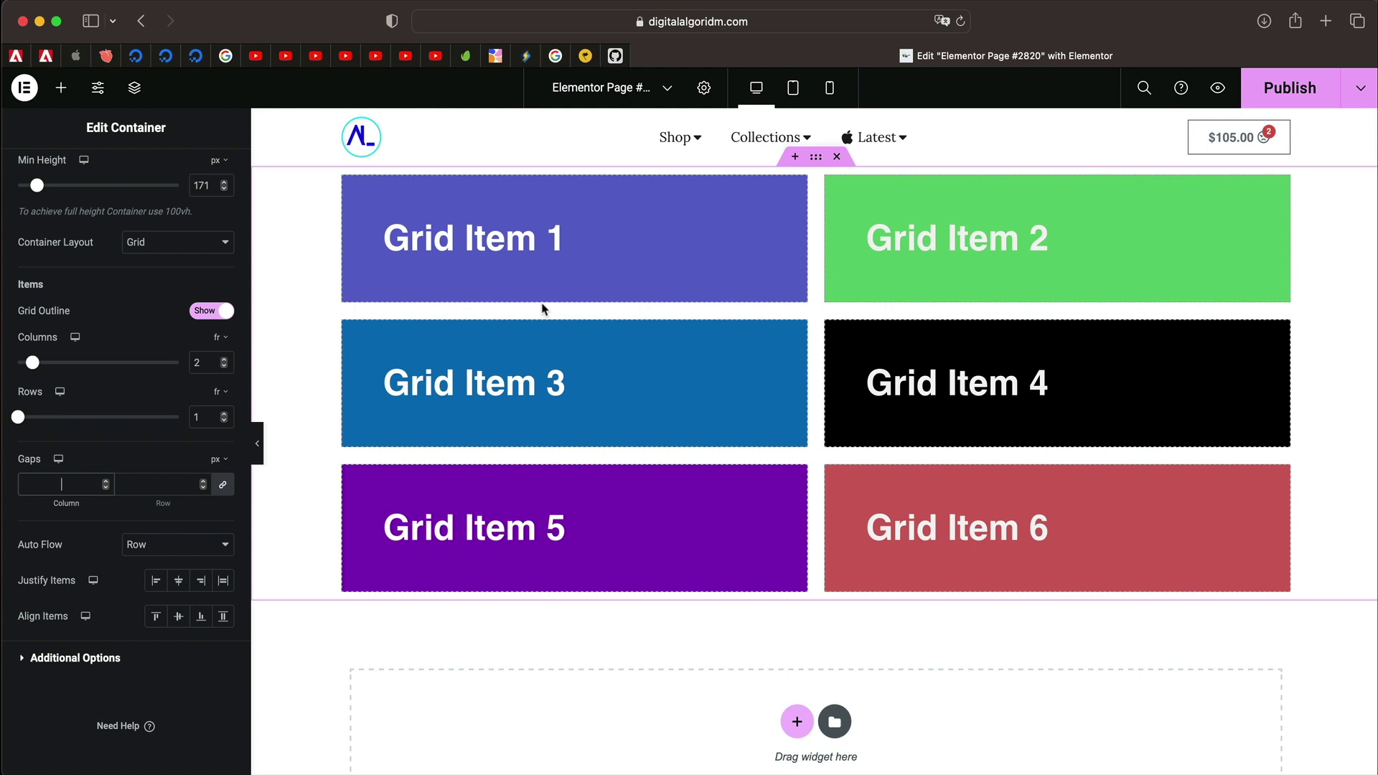
pyautogui.click(540, 234)
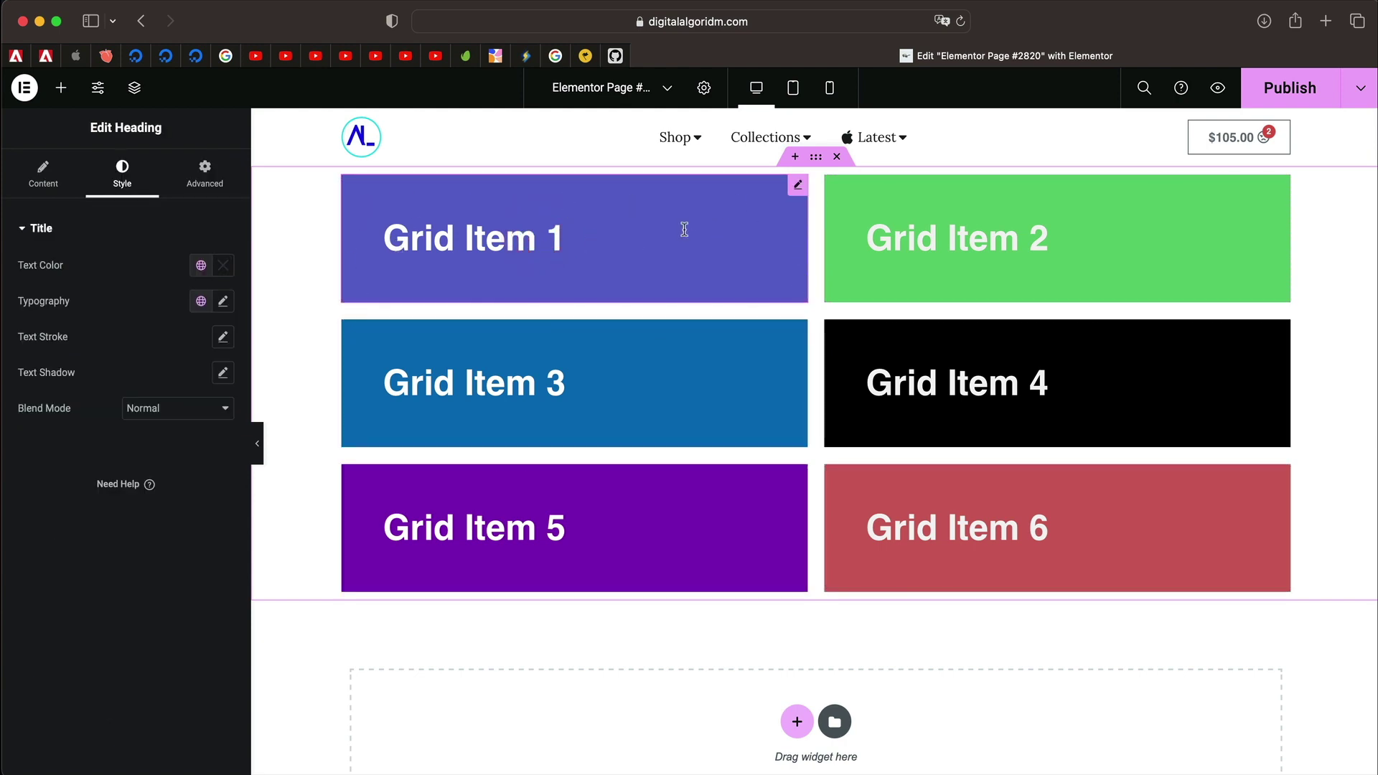
pyautogui.click(818, 158)
pyautogui.doubleClick(213, 453)
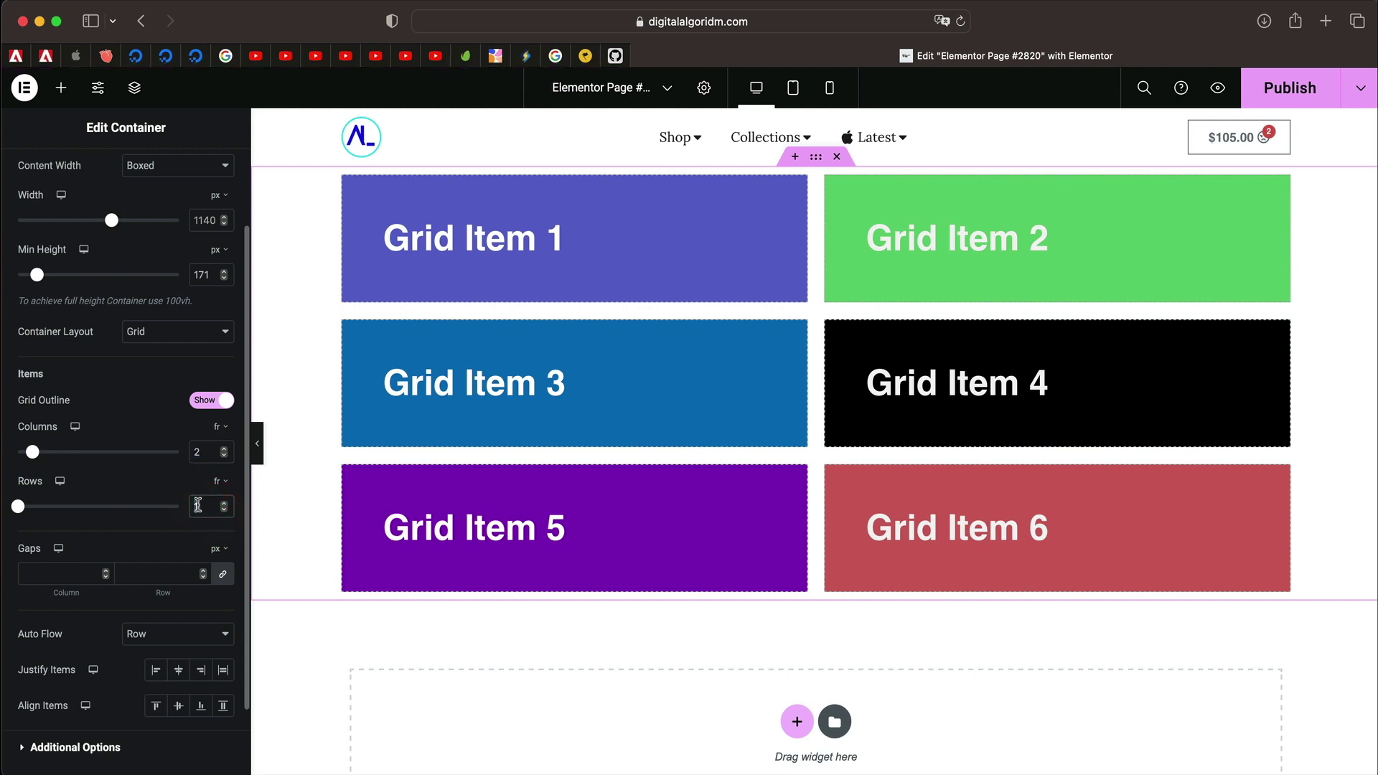
pyautogui.scroll(-2, 146, 485)
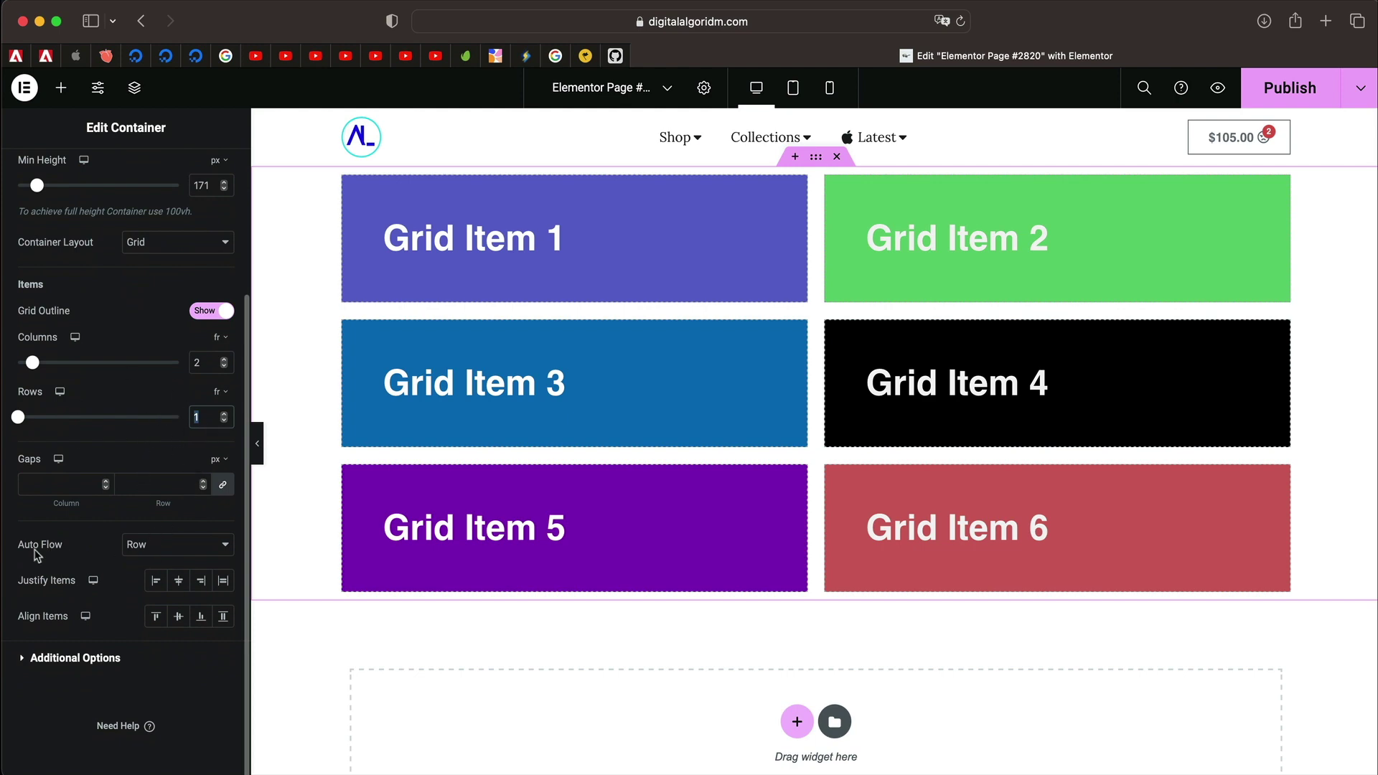
pyautogui.scroll(4, 92, 379)
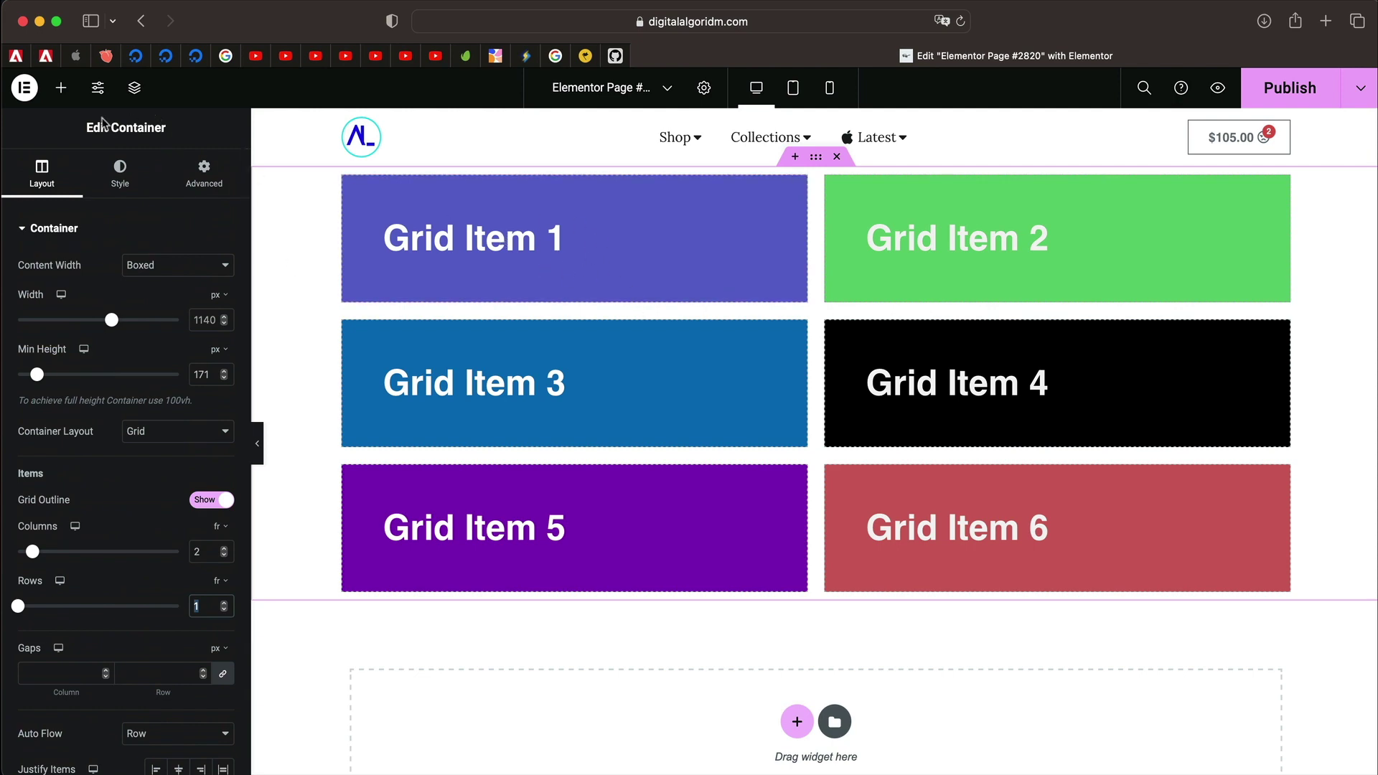
# - Try inserting a new heading directly after Grid Item 1, and undo the insertion
pyautogui.click(61, 87)
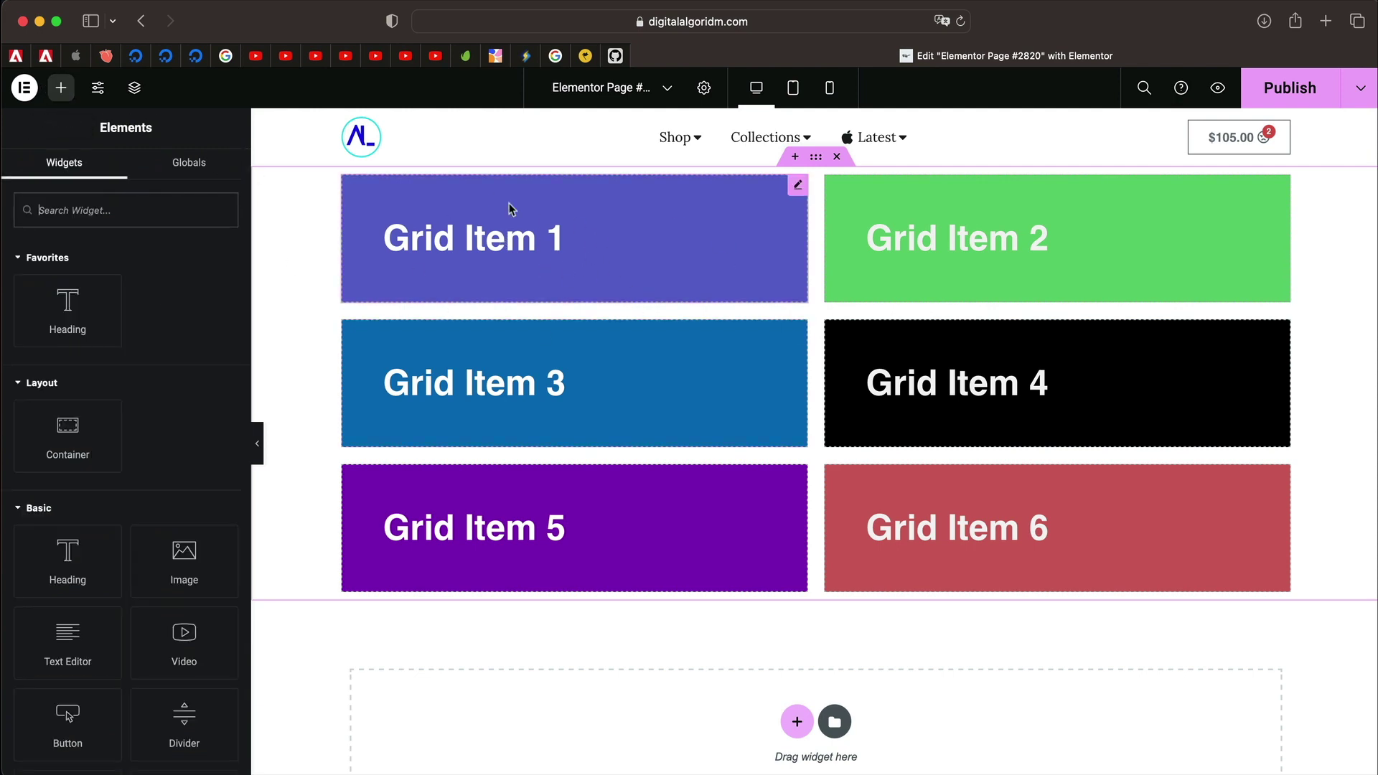
pyautogui.moveTo(56, 315); pyautogui.dragTo(786, 251)
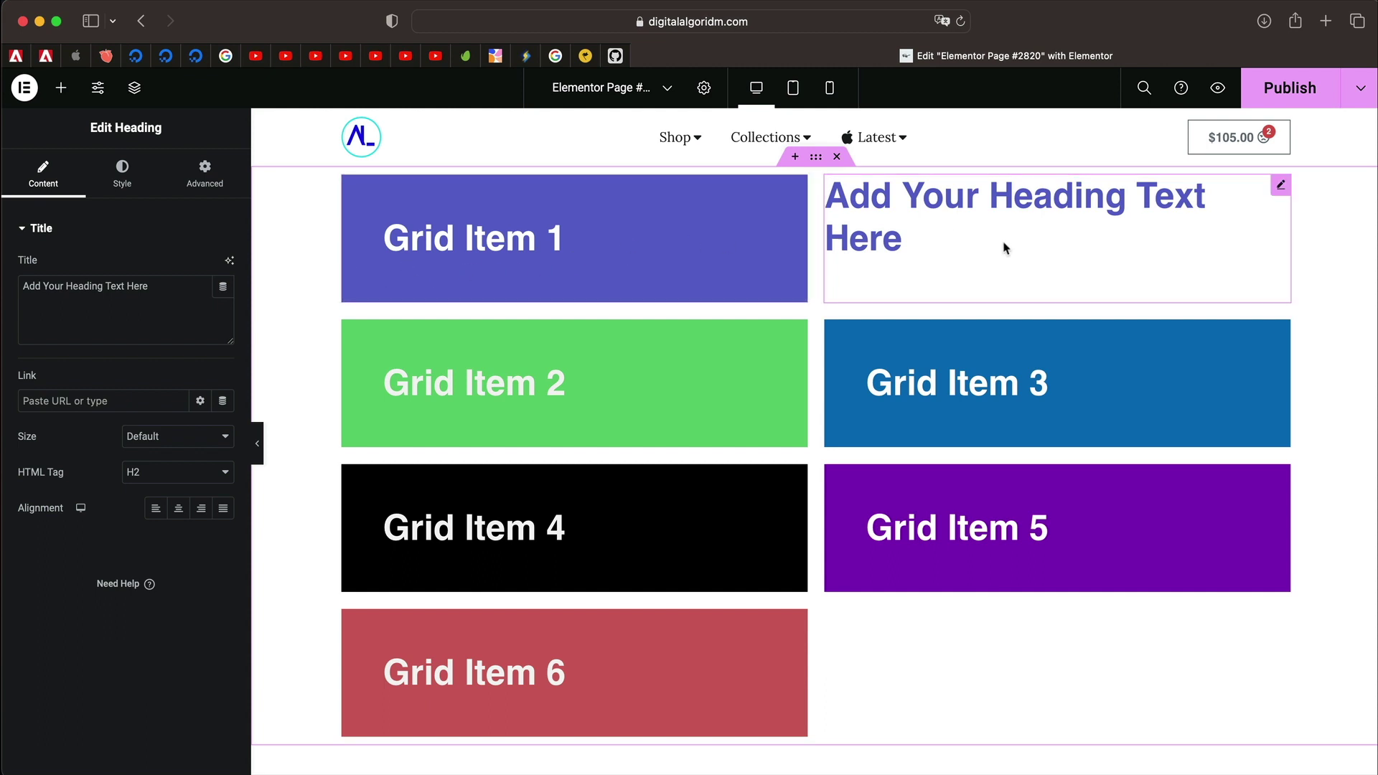
pyautogui.click(816, 158)
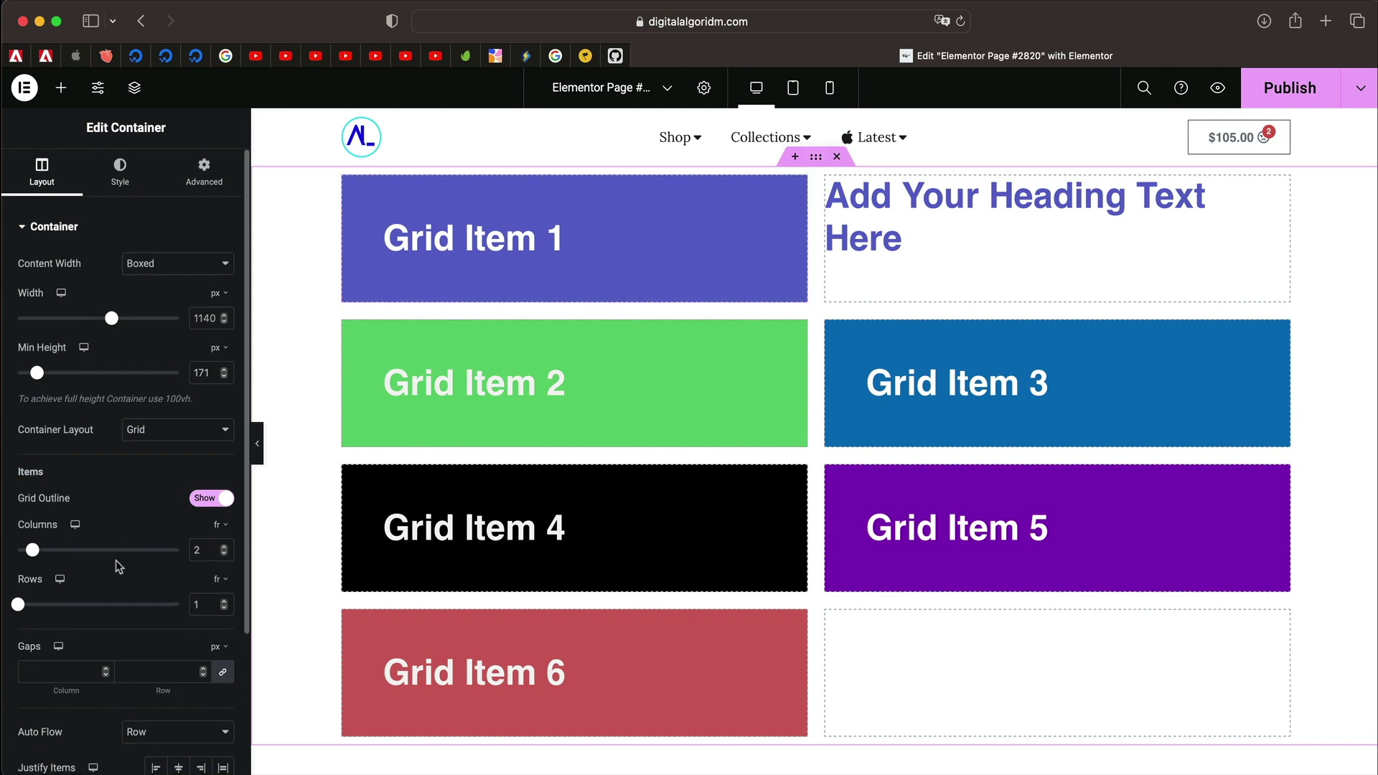
pyautogui.scroll(-3, 116, 563)
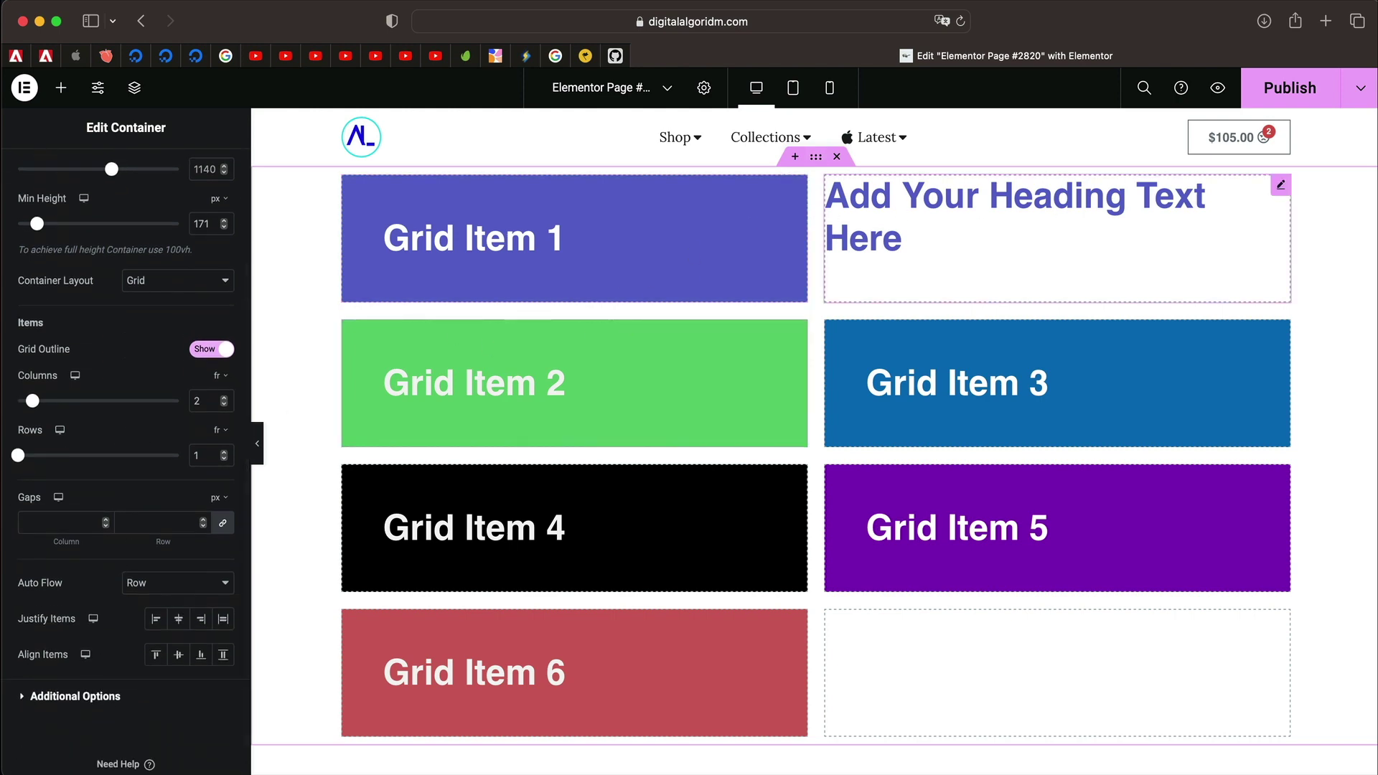
pyautogui.press('super+z')
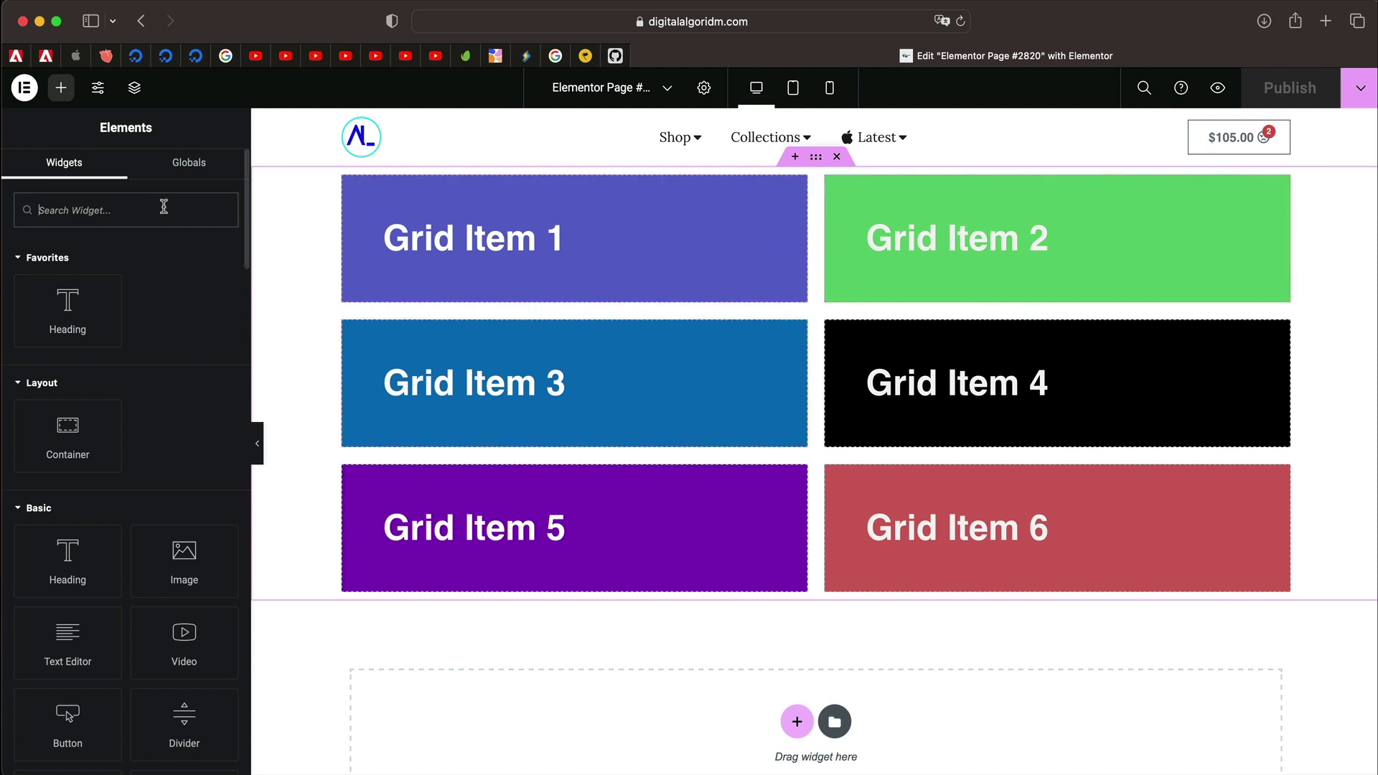
# - Insert a new heading after Grid Item 3, and move it to the end of the grid after Grid Item 6
pyautogui.moveTo(68, 323); pyautogui.dragTo(772, 399)
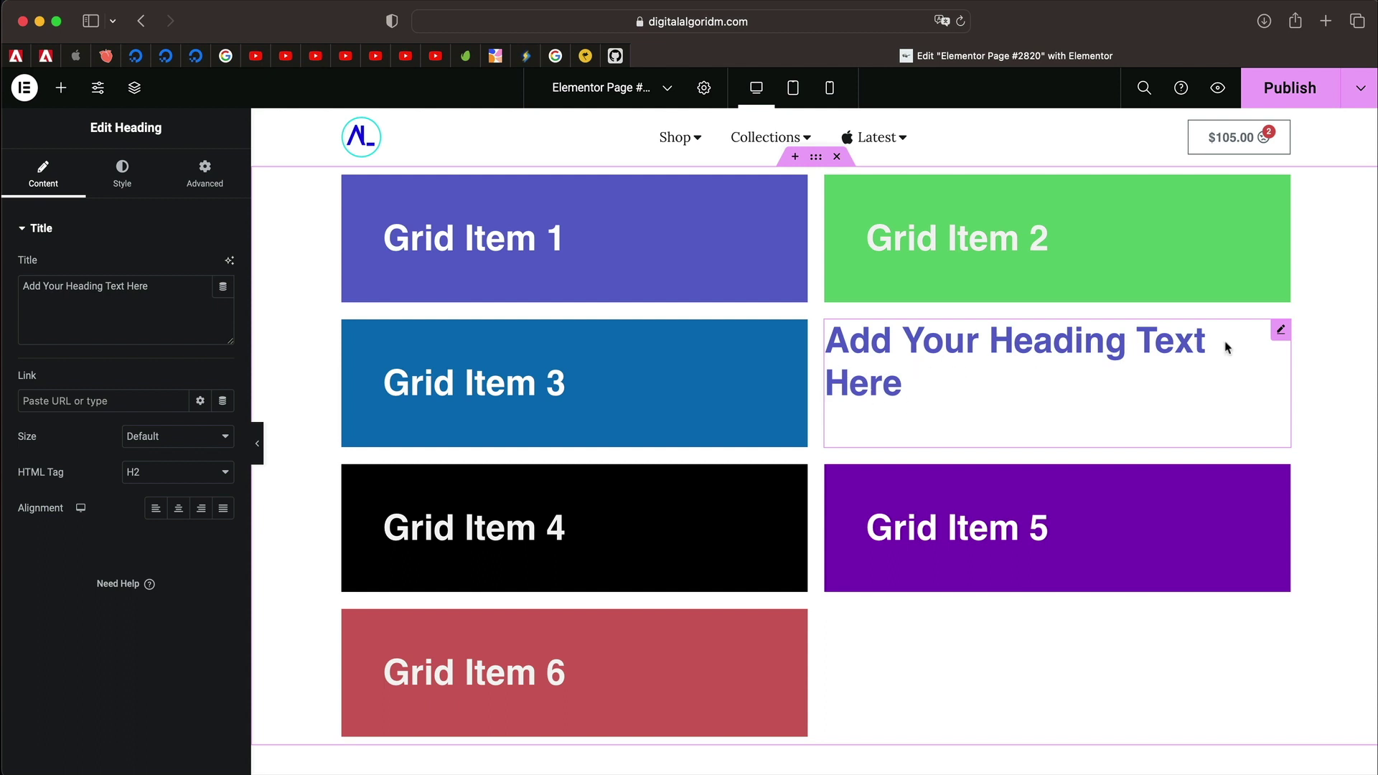
pyautogui.moveTo(1279, 331)
pyautogui.mouseDown()
pyautogui.moveTo(1166, 366)
pyautogui.moveTo(847, 613)
pyautogui.moveTo(728, 676)
pyautogui.mouseUp()
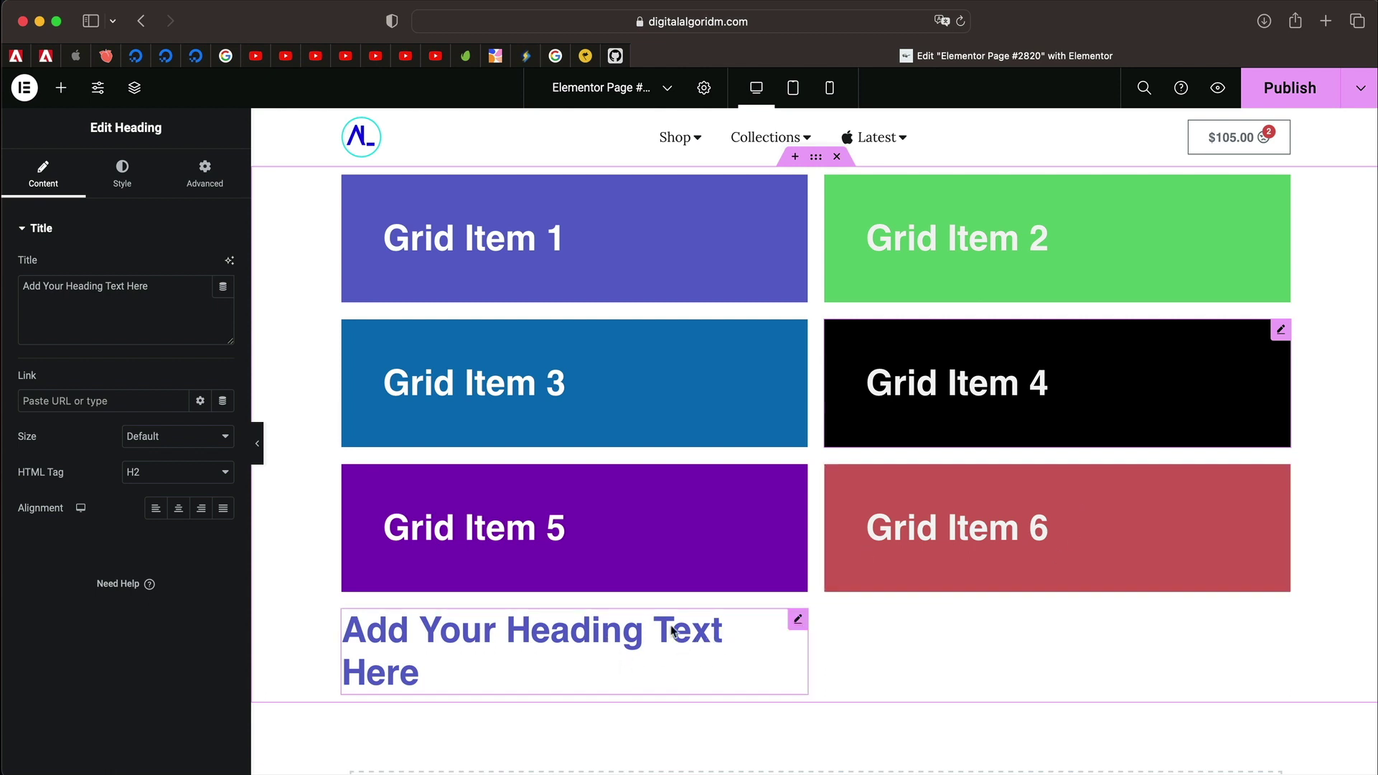
pyautogui.click(816, 156)
pyautogui.click(212, 606)
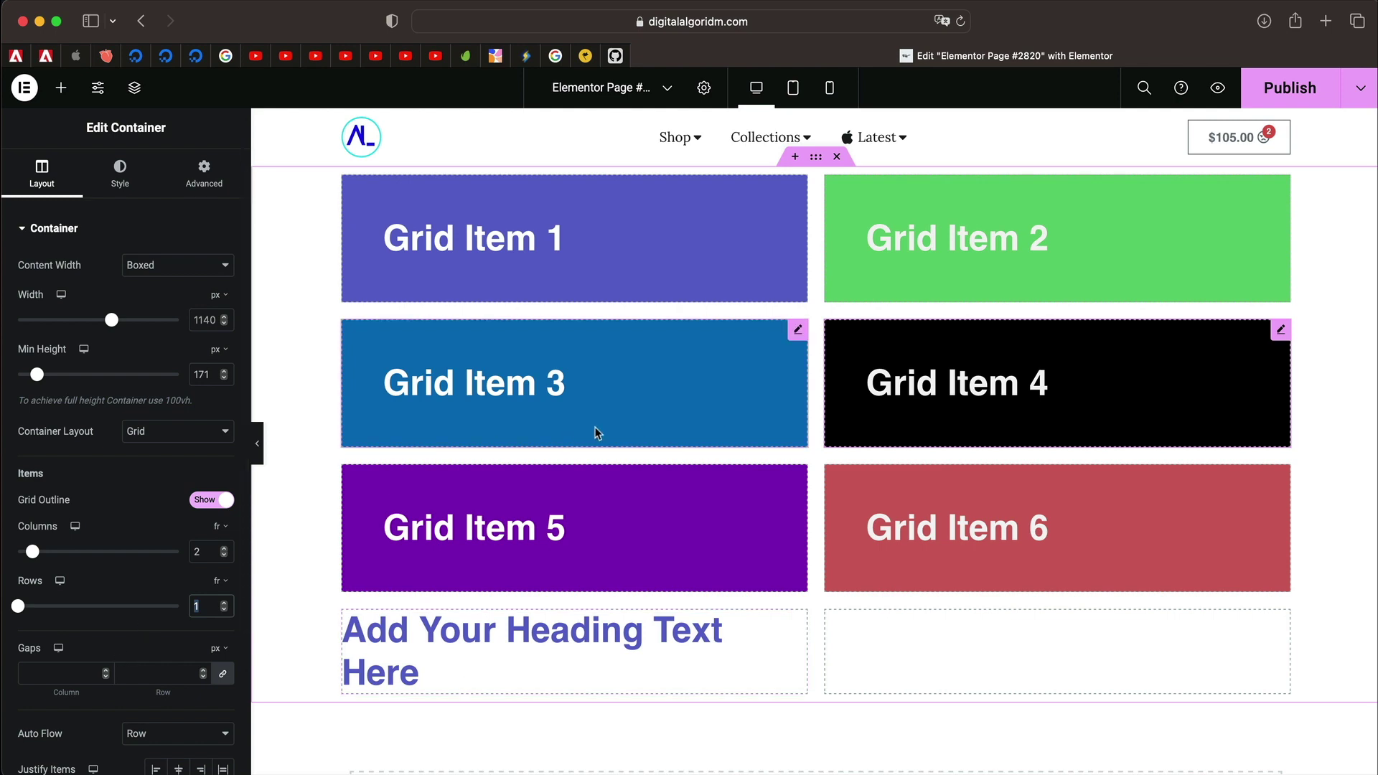
pyautogui.scroll(-3, 594, 433)
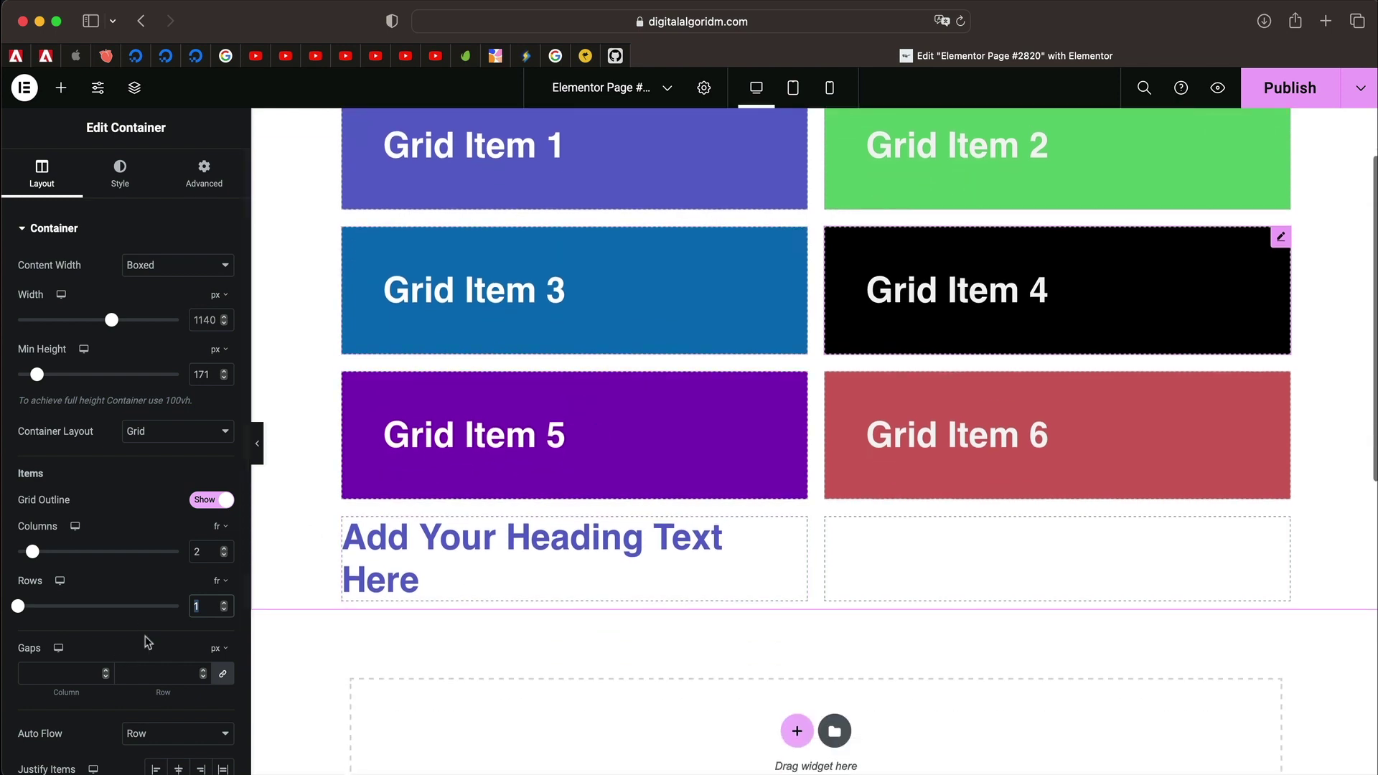
pyautogui.scroll(-3, 147, 617)
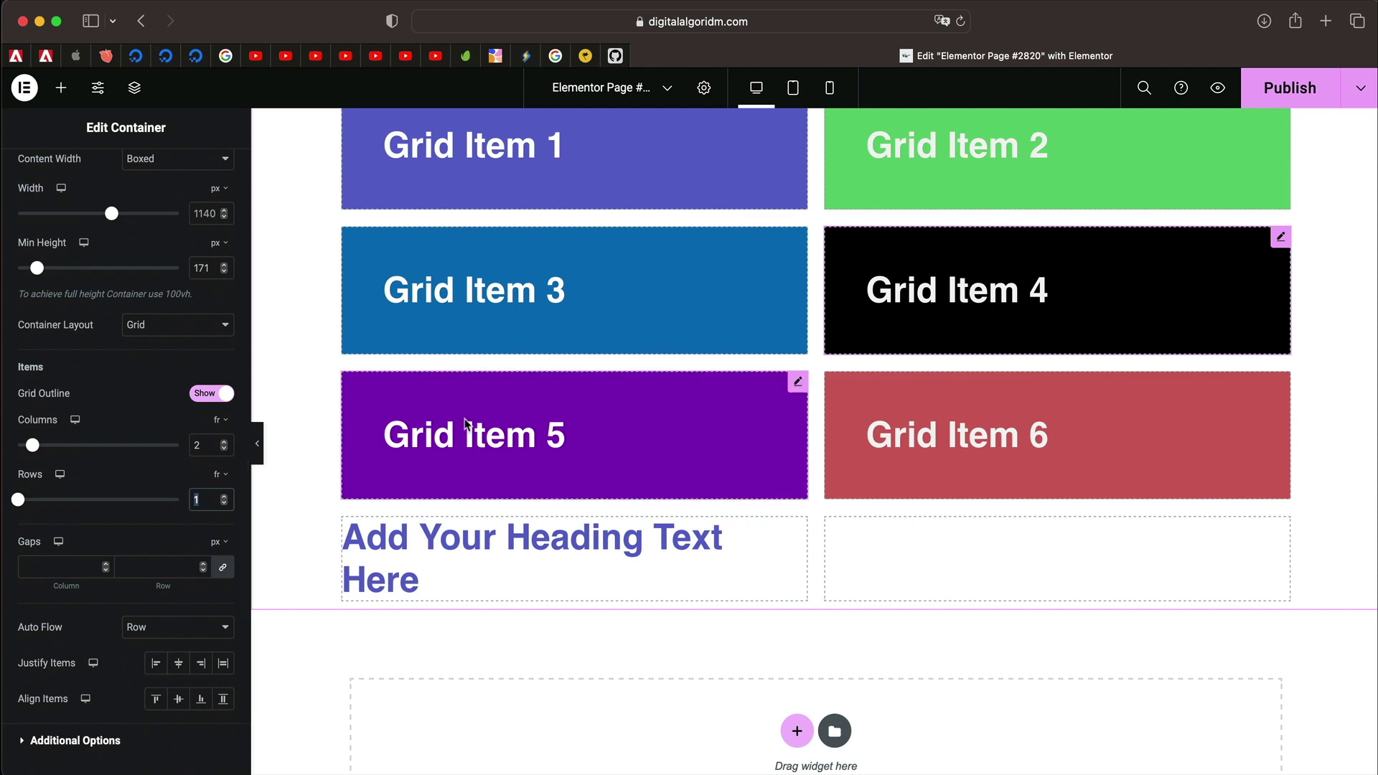
pyautogui.scroll(3, 468, 424)
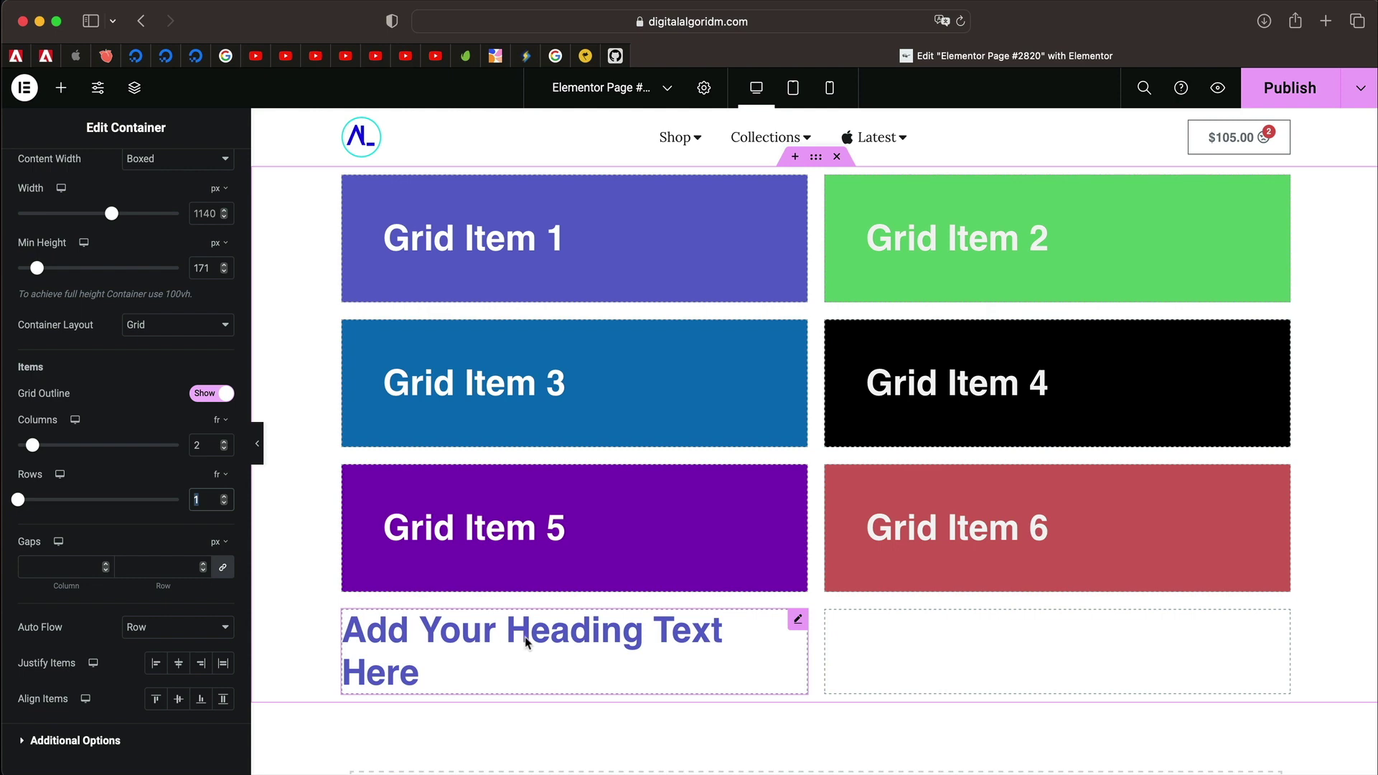
# - Delete the extra placeholder heading below Grid Item 5
pyautogui.rightClick(587, 626)
pyautogui.click(622, 764)
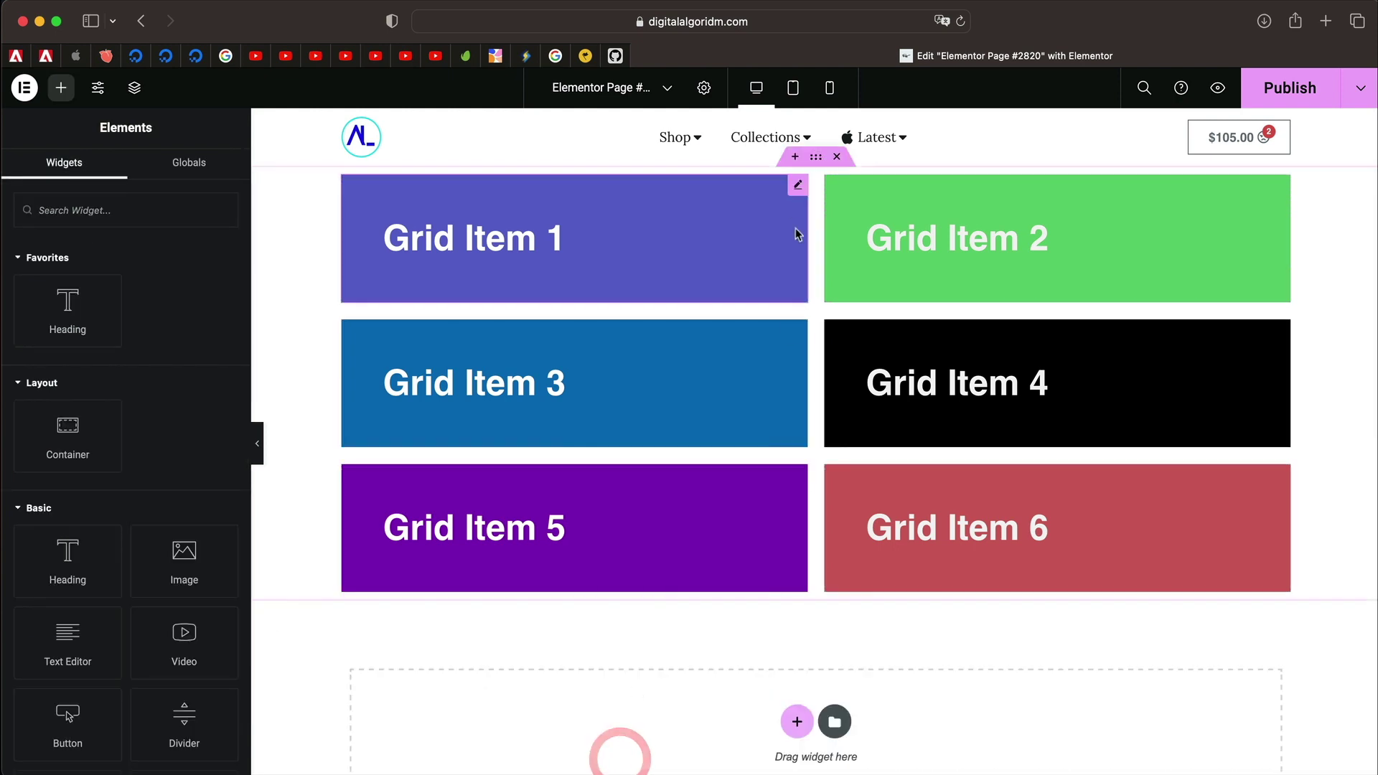
# - Set the grid container's auto flow to Column
pyautogui.click(817, 159)
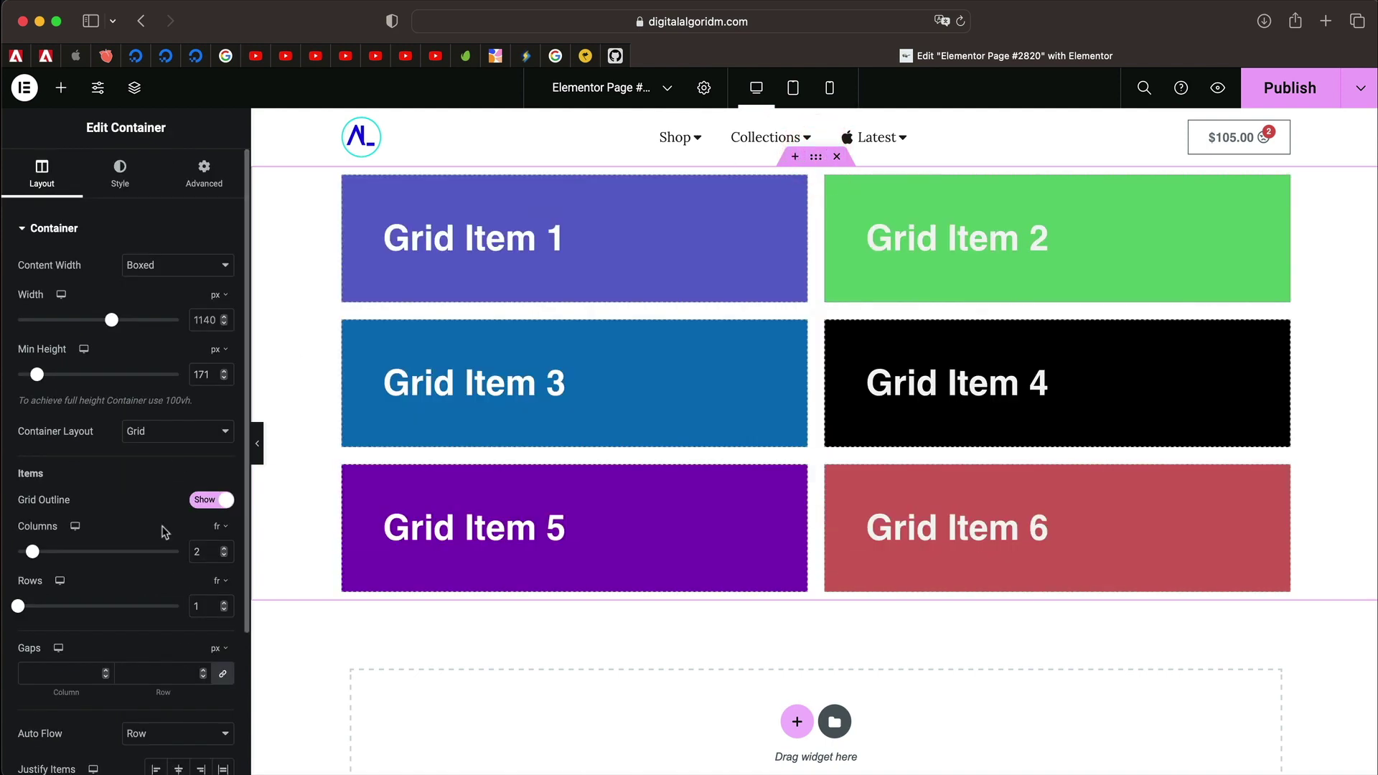
pyautogui.scroll(-3, 151, 531)
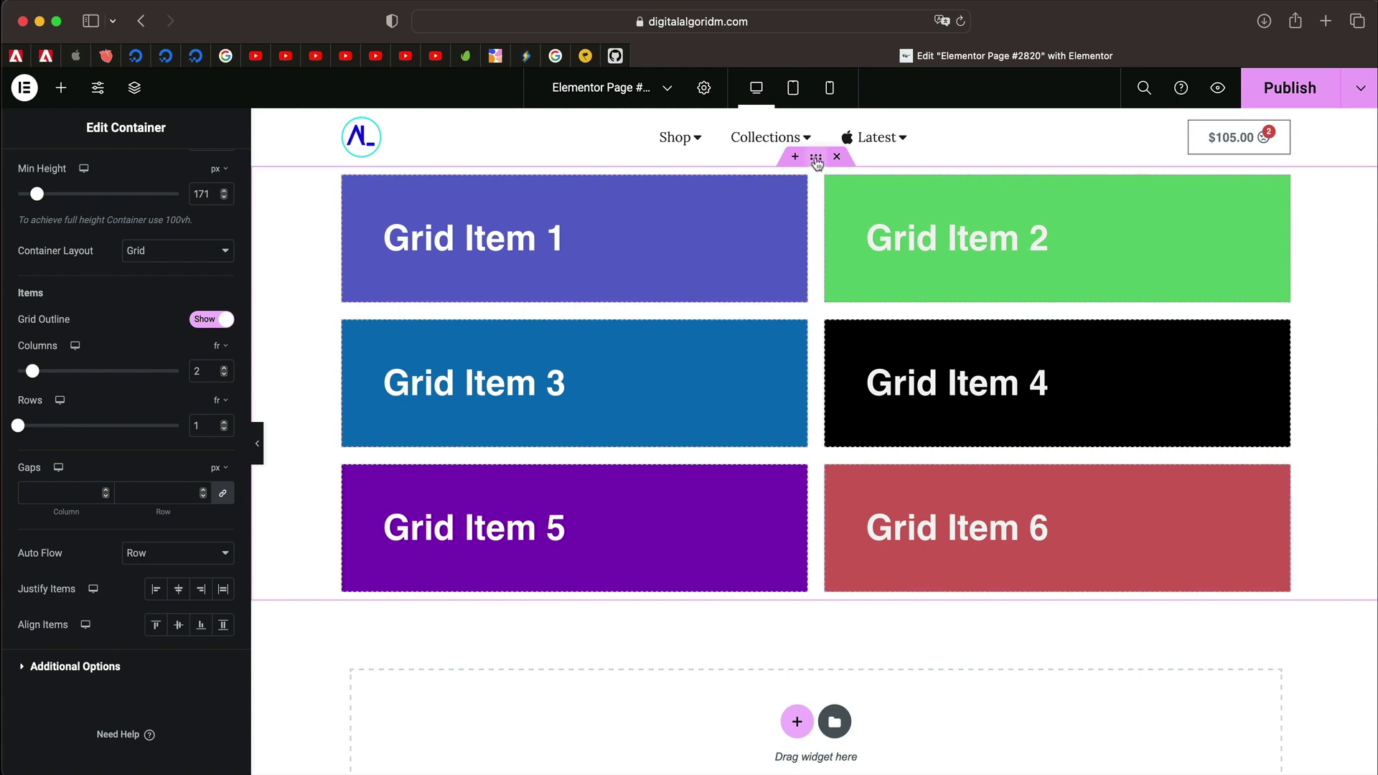
pyautogui.click(196, 554)
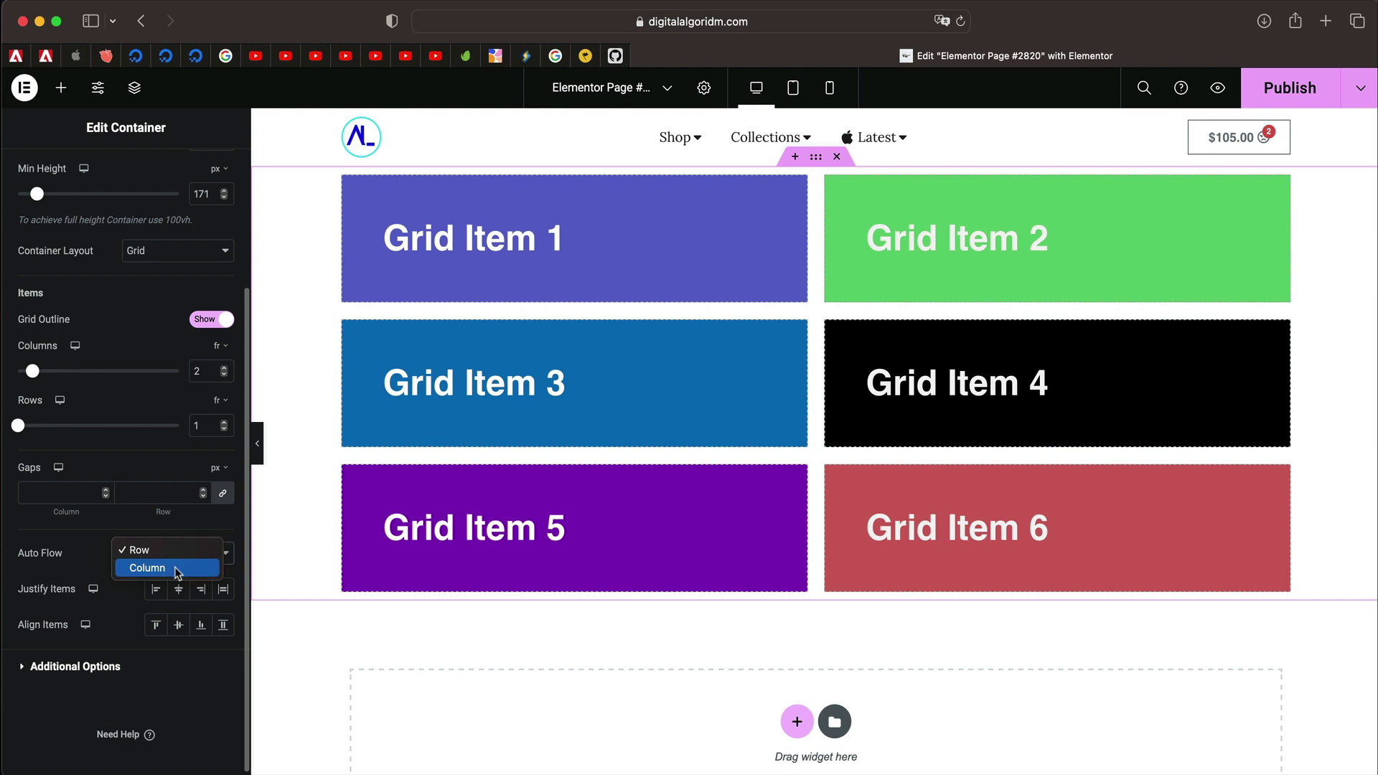
pyautogui.click(147, 568)
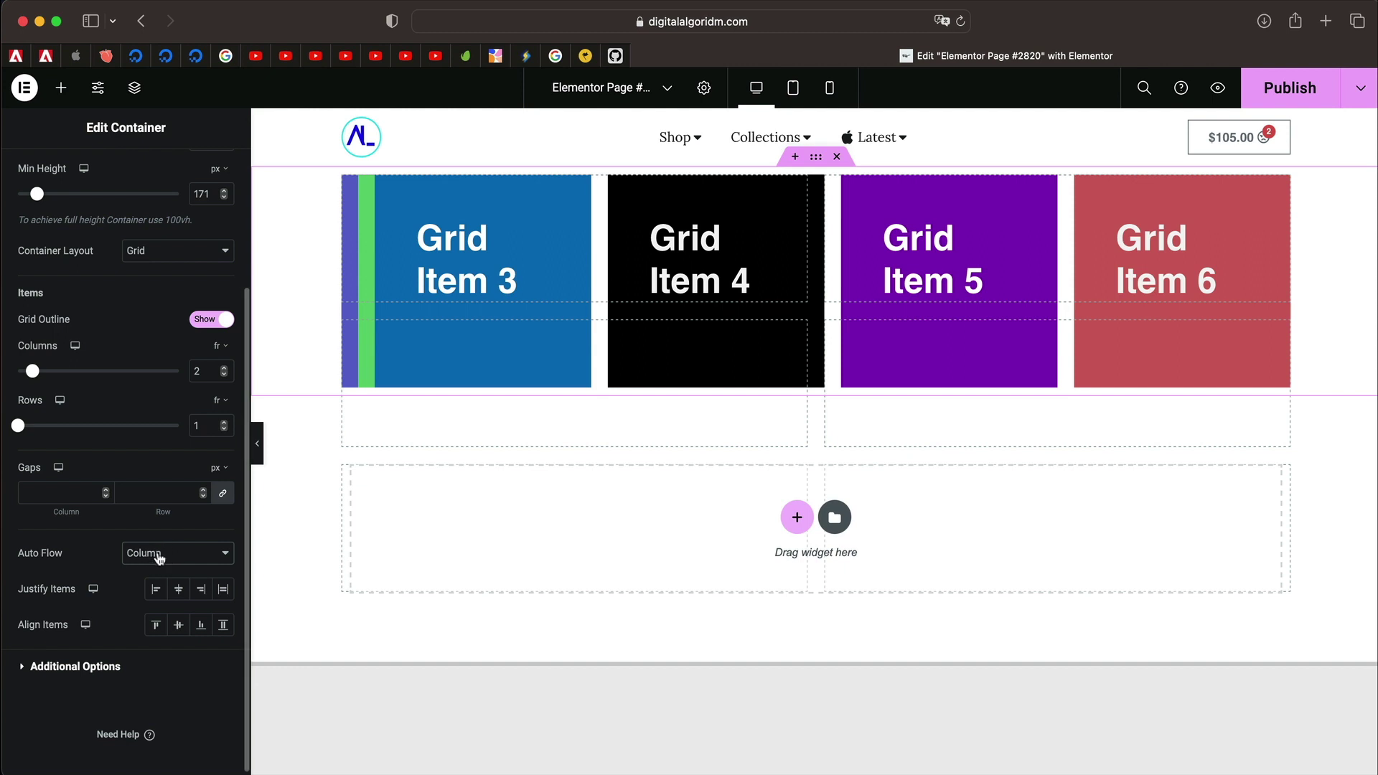
# - Try 3 and 4 columns for the grid container, and settle on 6 columns
pyautogui.click(206, 372)
pyautogui.doubleClick(207, 373)
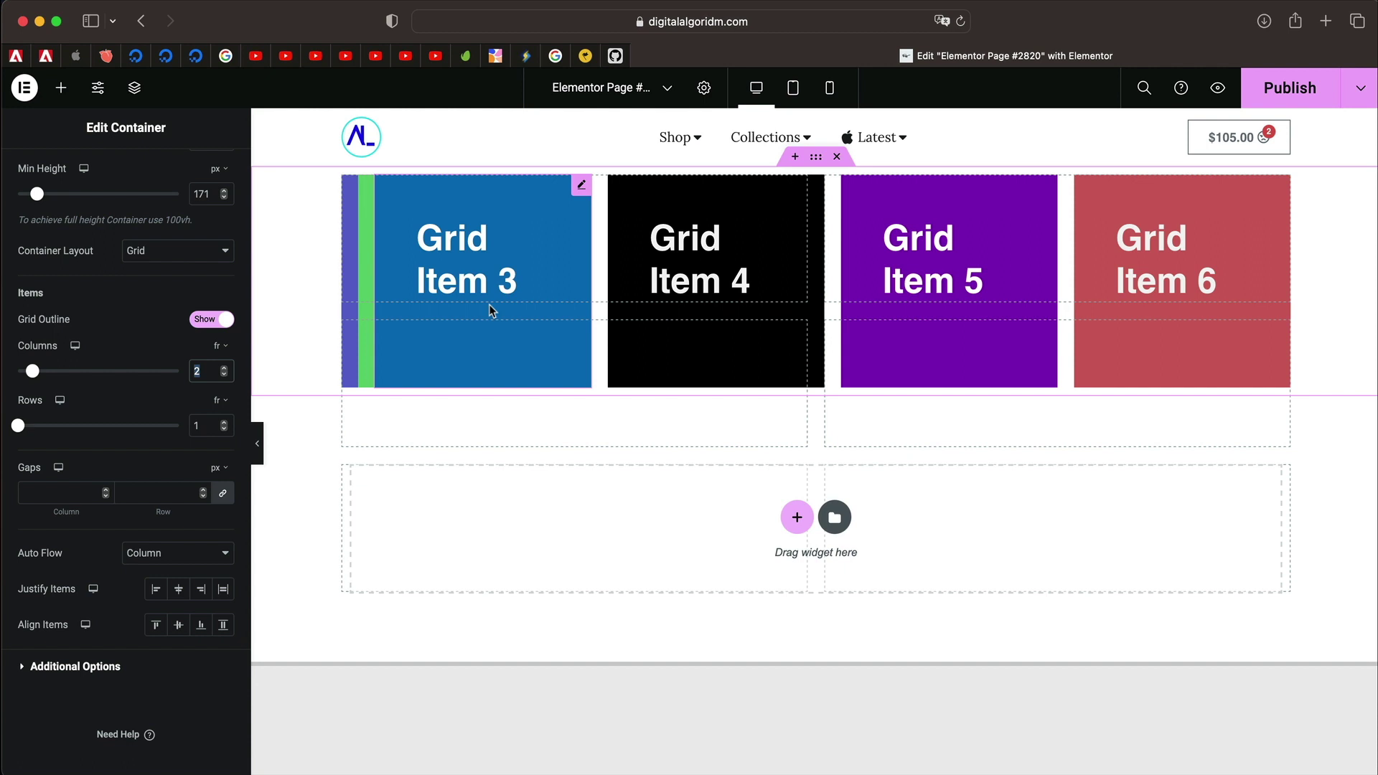
pyautogui.click(207, 373)
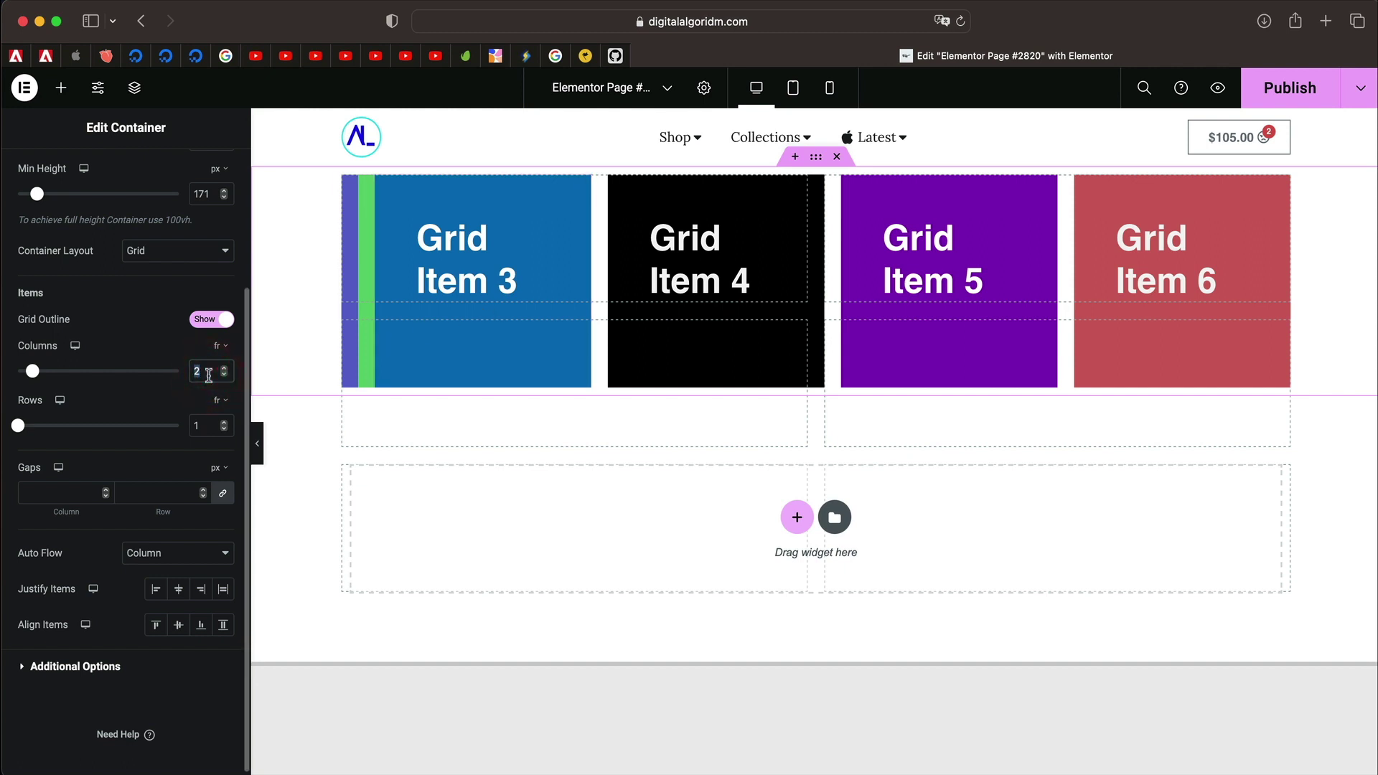
pyautogui.press('BackSpace')
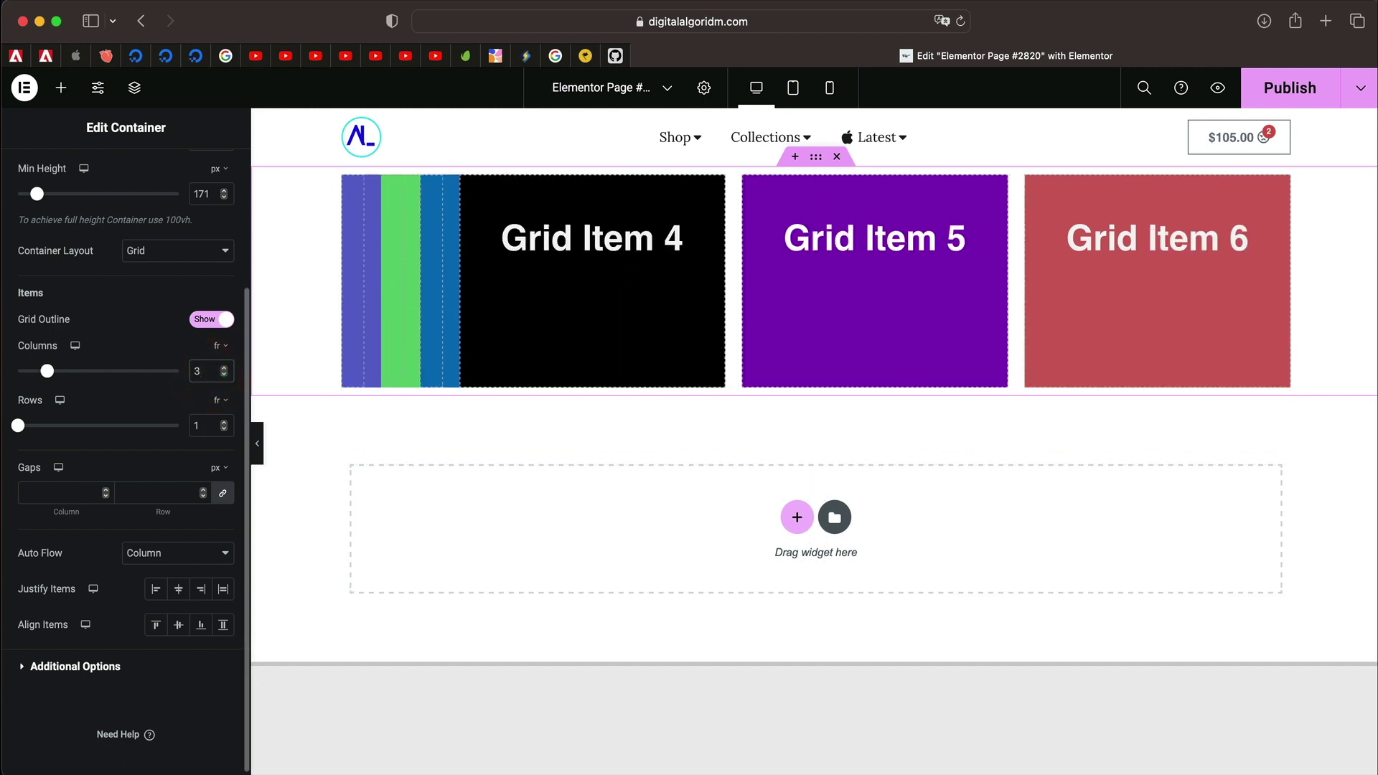
pyautogui.write('4')
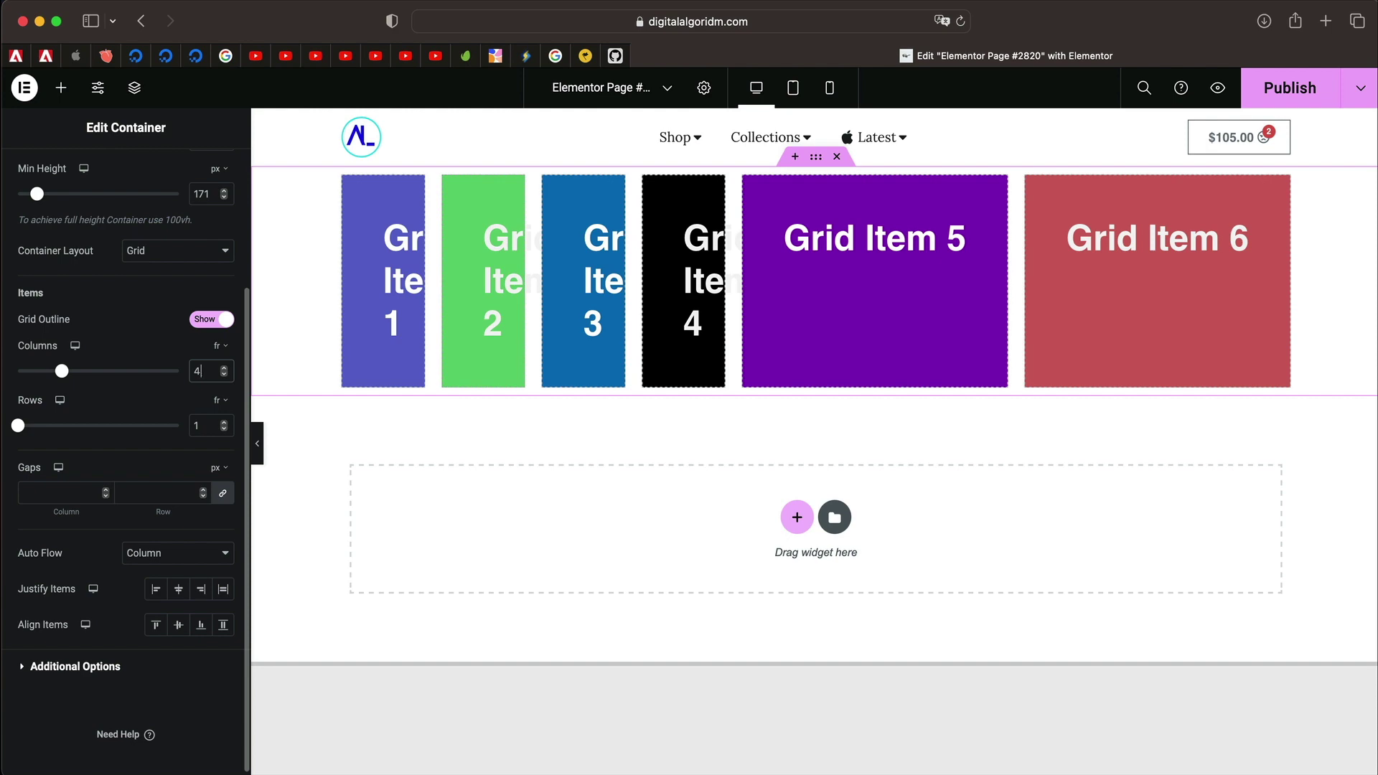
pyautogui.press('BackSpace')
pyautogui.write('6')
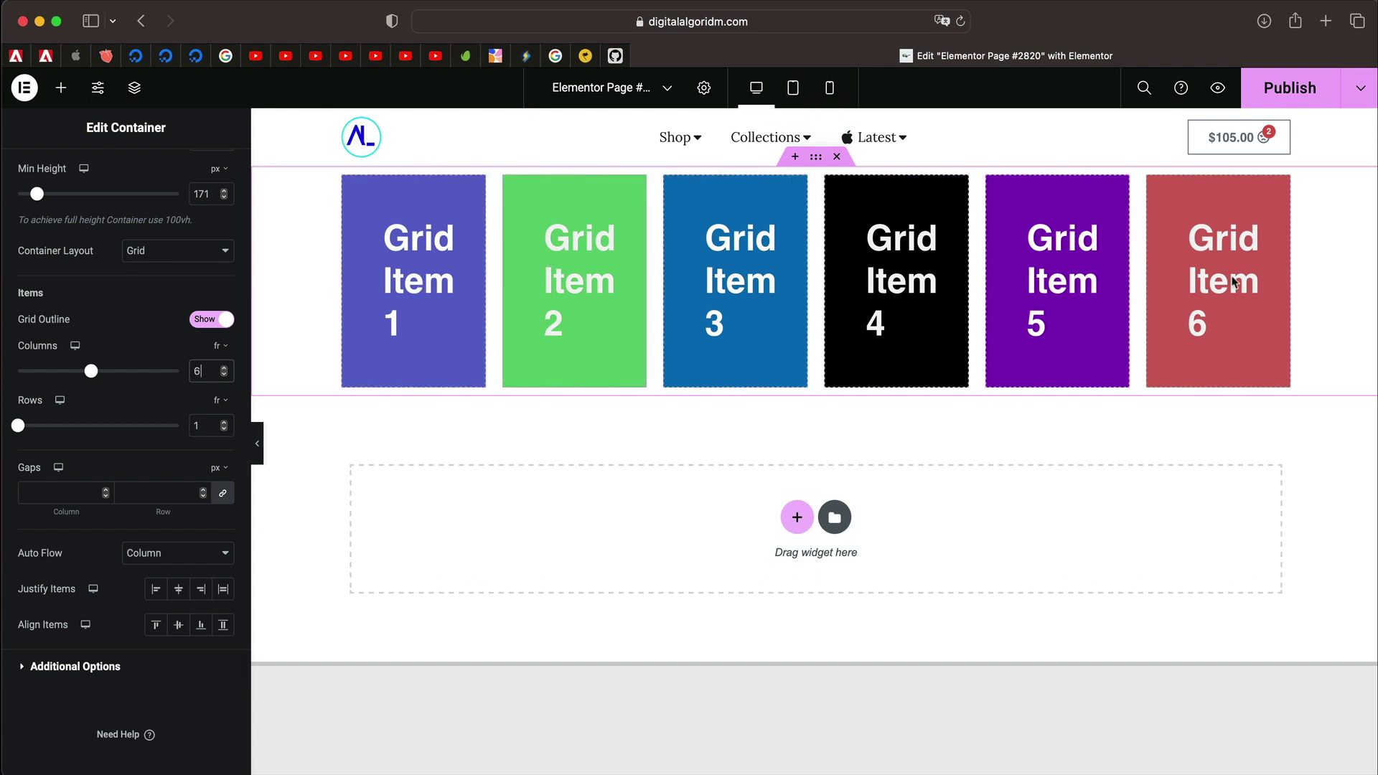
# - Set the grid container's rows to 2
pyautogui.click(205, 428)
pyautogui.doubleClick(204, 427)
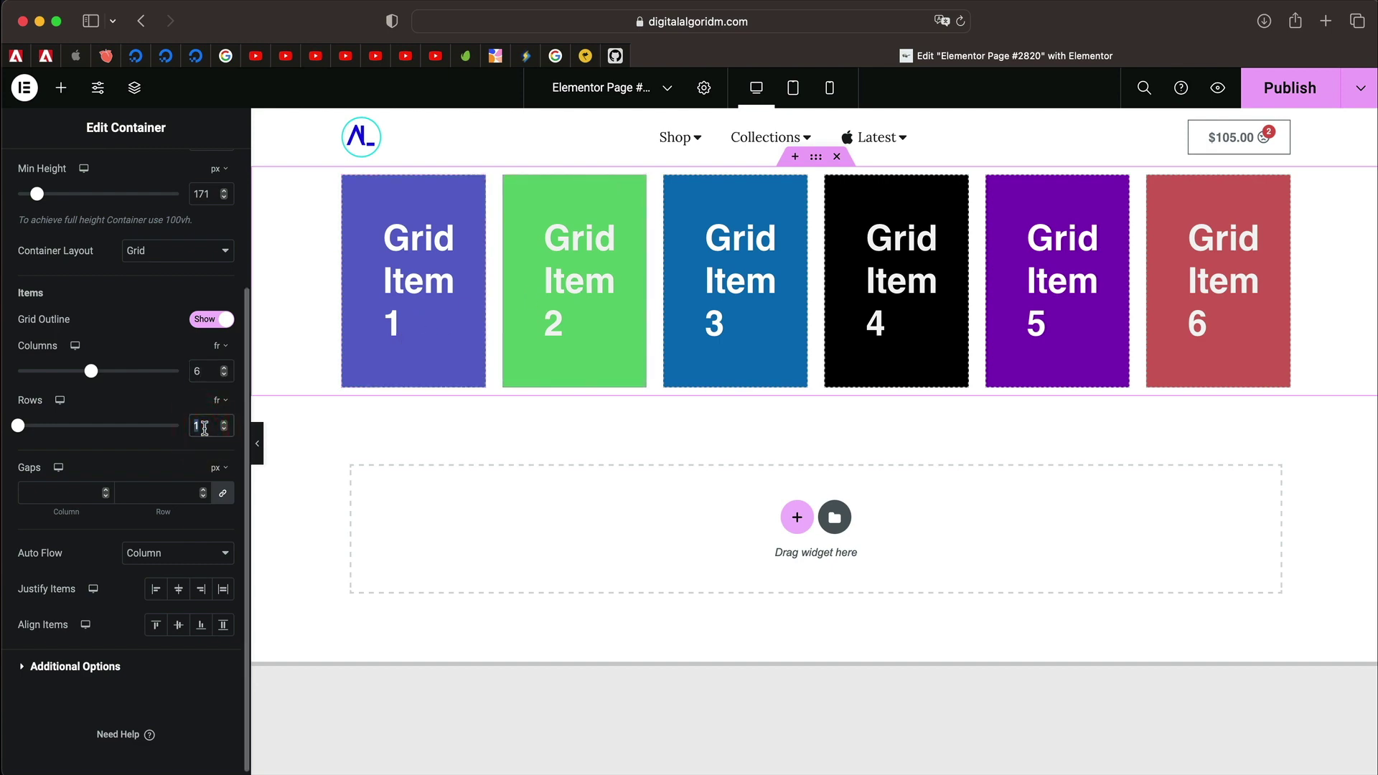
pyautogui.press('BackSpace')
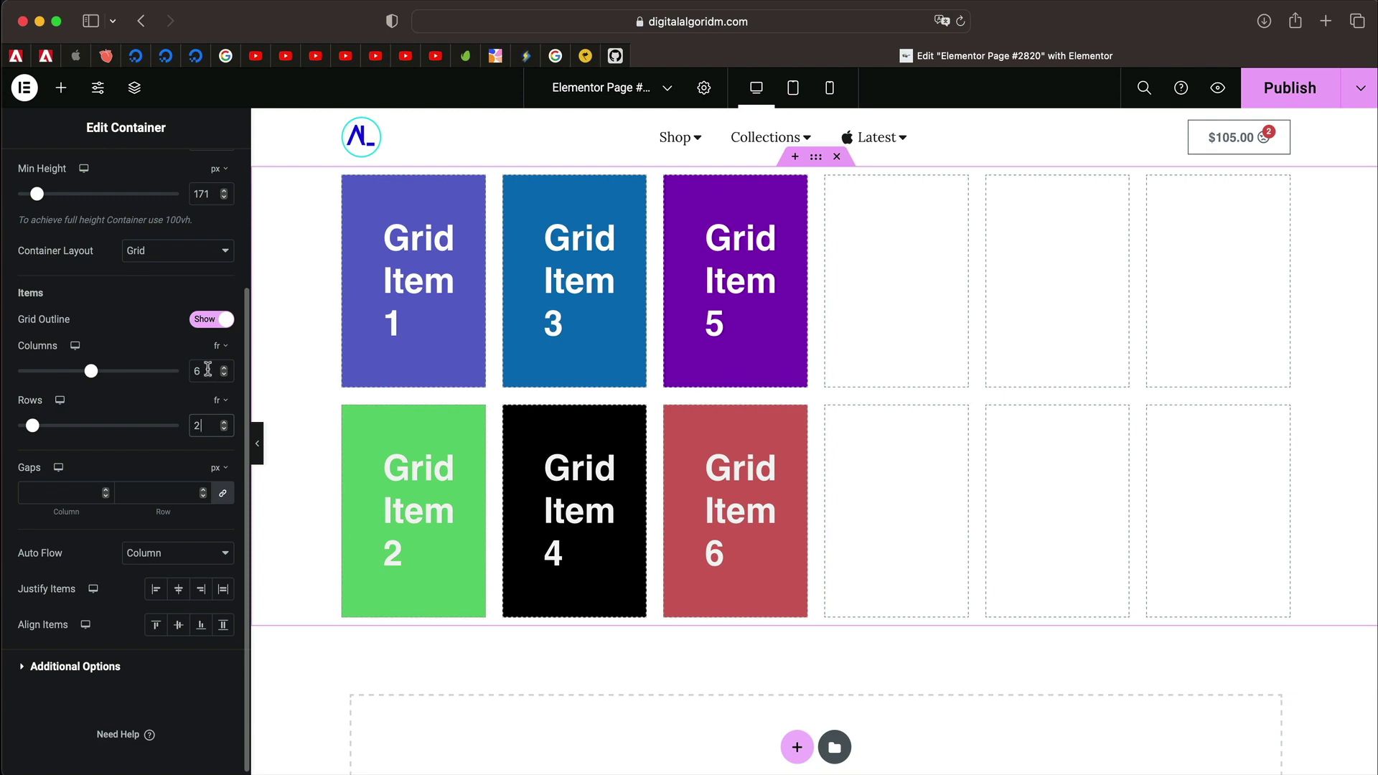
# - Set the grid container's rows back to 1
pyautogui.doubleClick(209, 425)
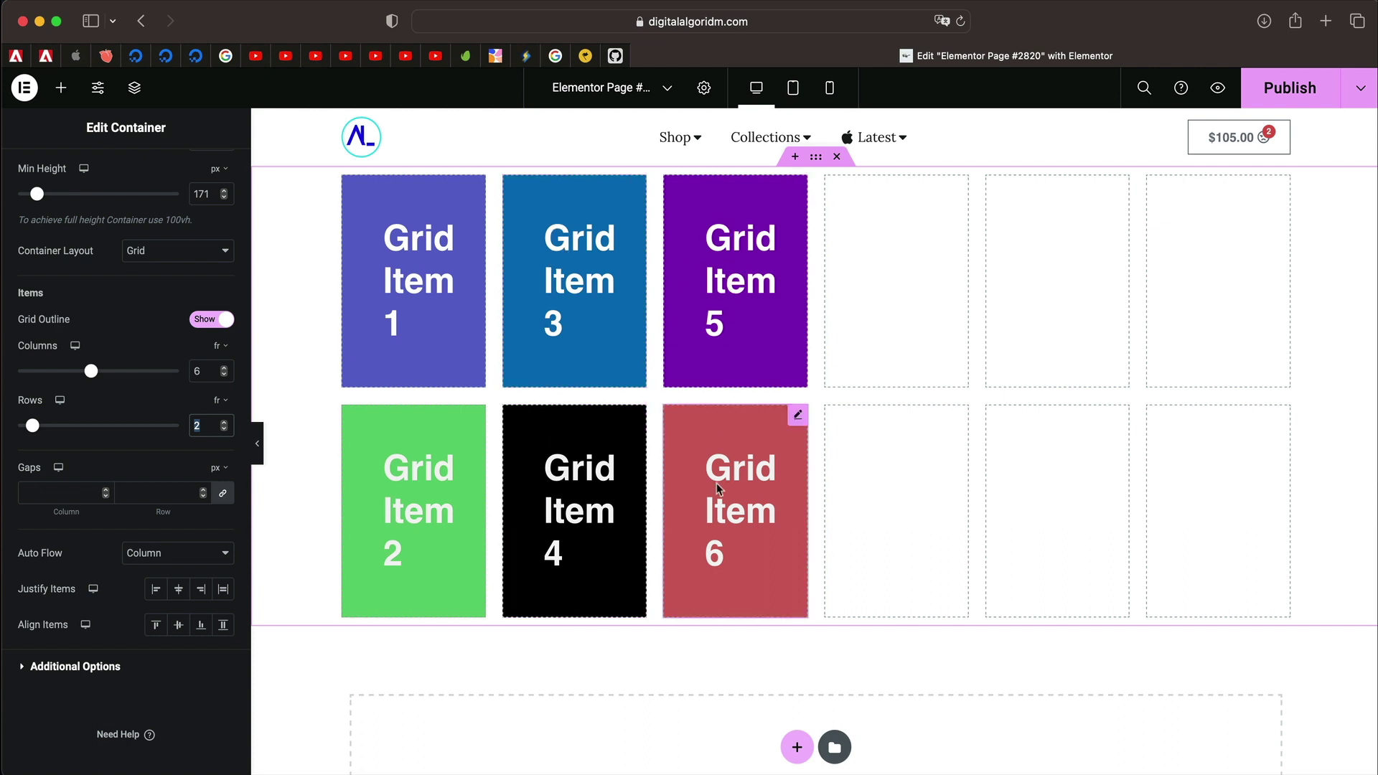
pyautogui.click(195, 424)
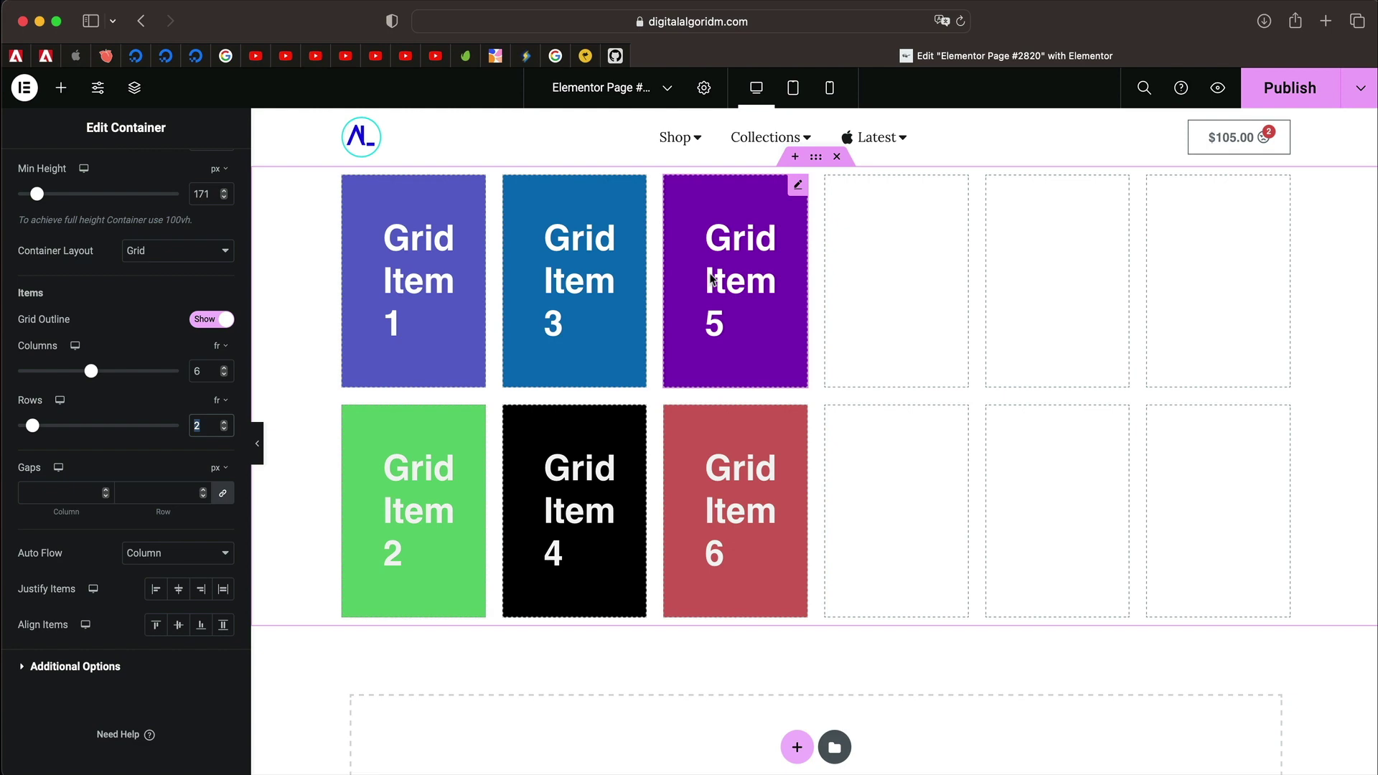
pyautogui.click(211, 421)
pyautogui.write('1')
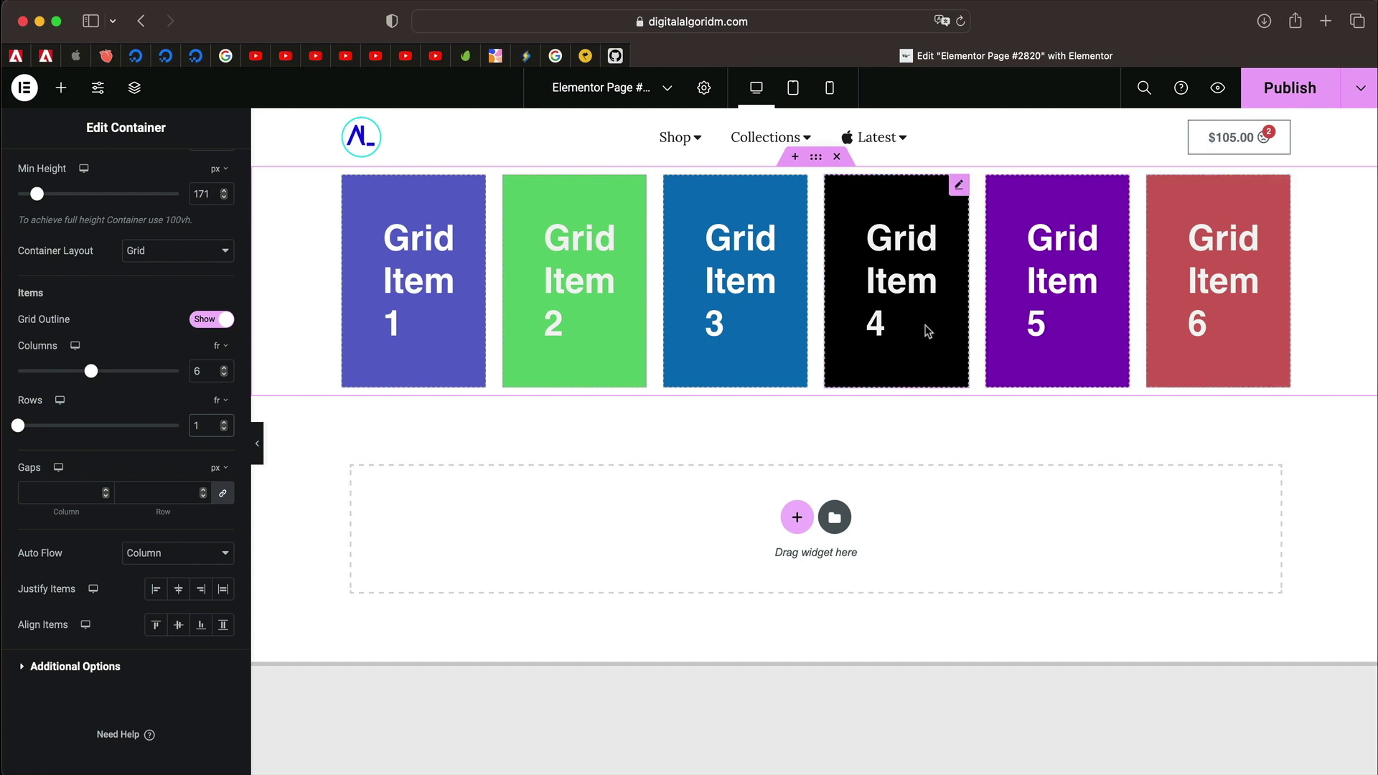
# - Set the grid container's rows to 3, and check how the items fill each column
pyautogui.click(201, 425)
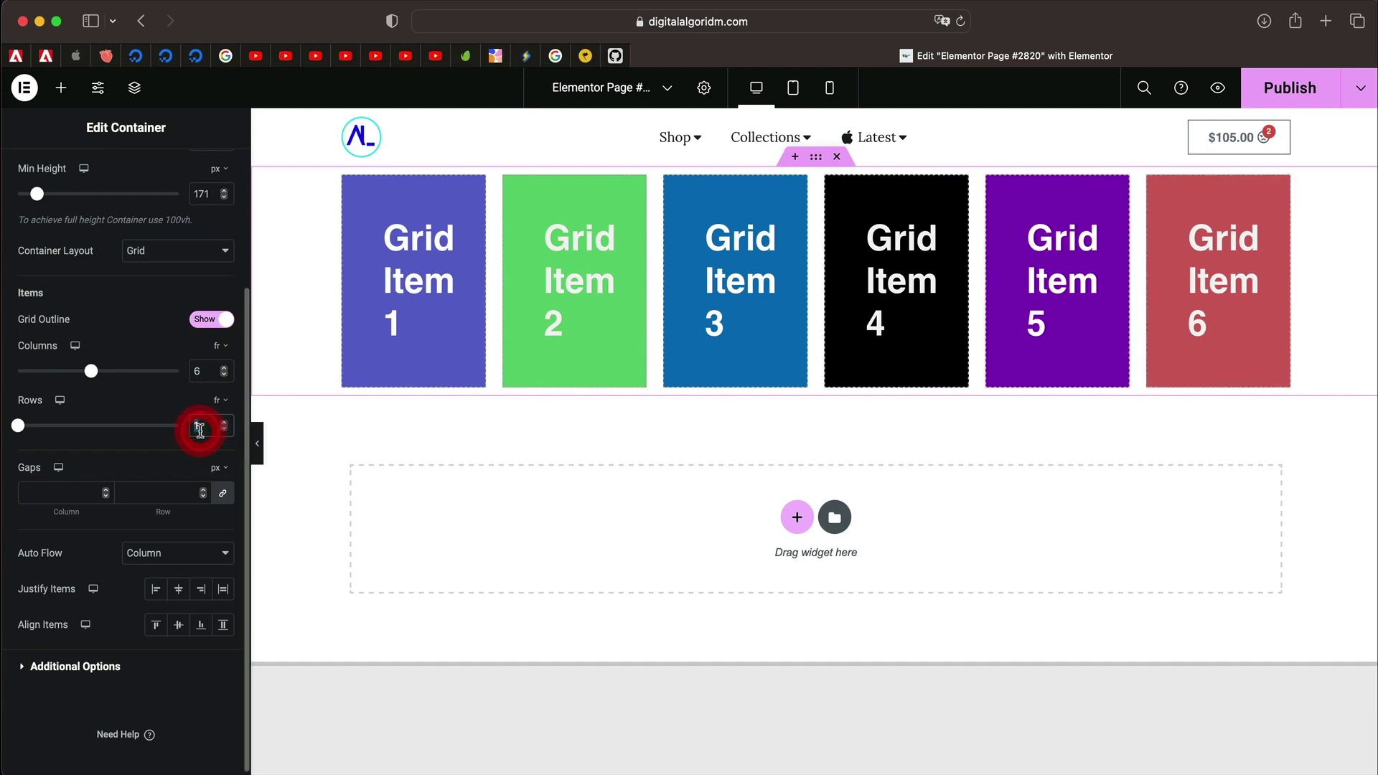
pyautogui.press('BackSpace')
pyautogui.write('3')
pyautogui.scroll(-3, 714, 385)
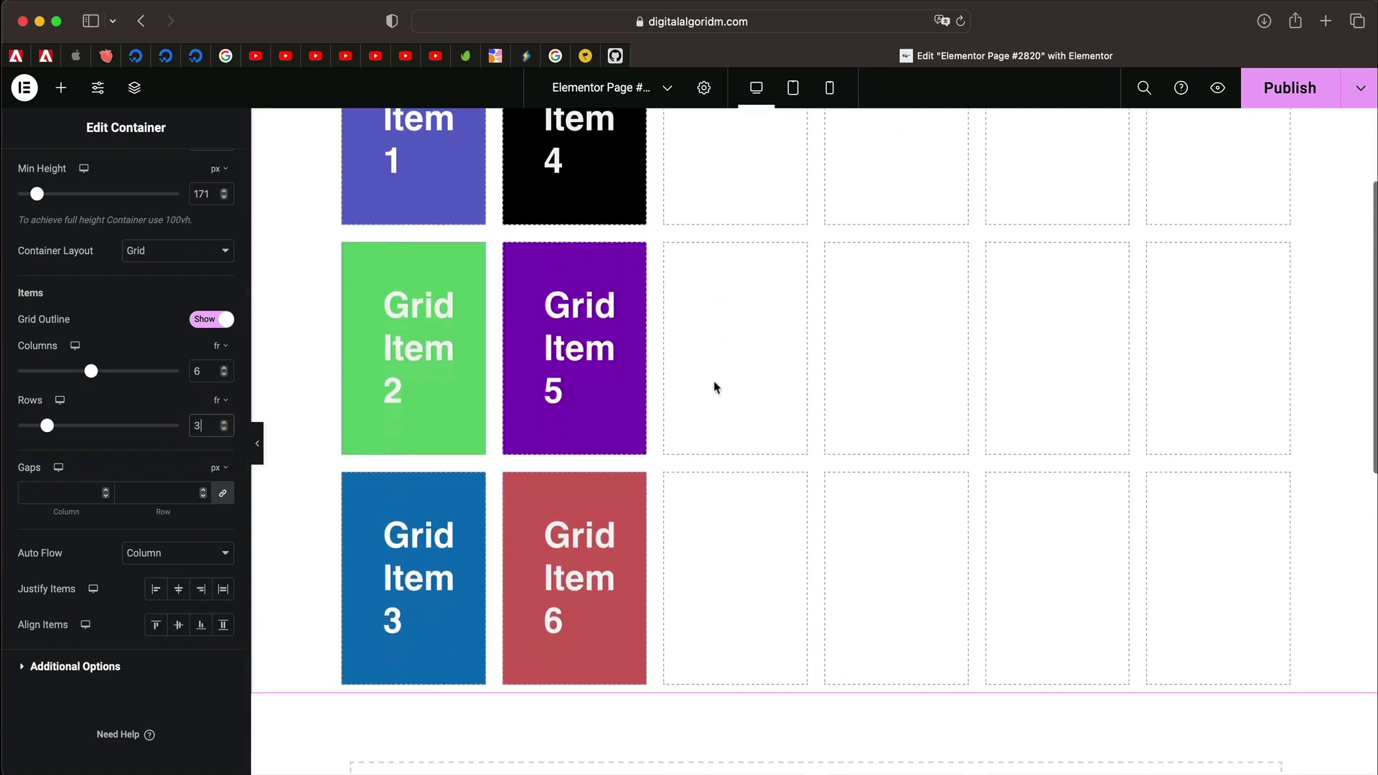
pyautogui.scroll(3, 714, 388)
pyautogui.scroll(-2, 449, 224)
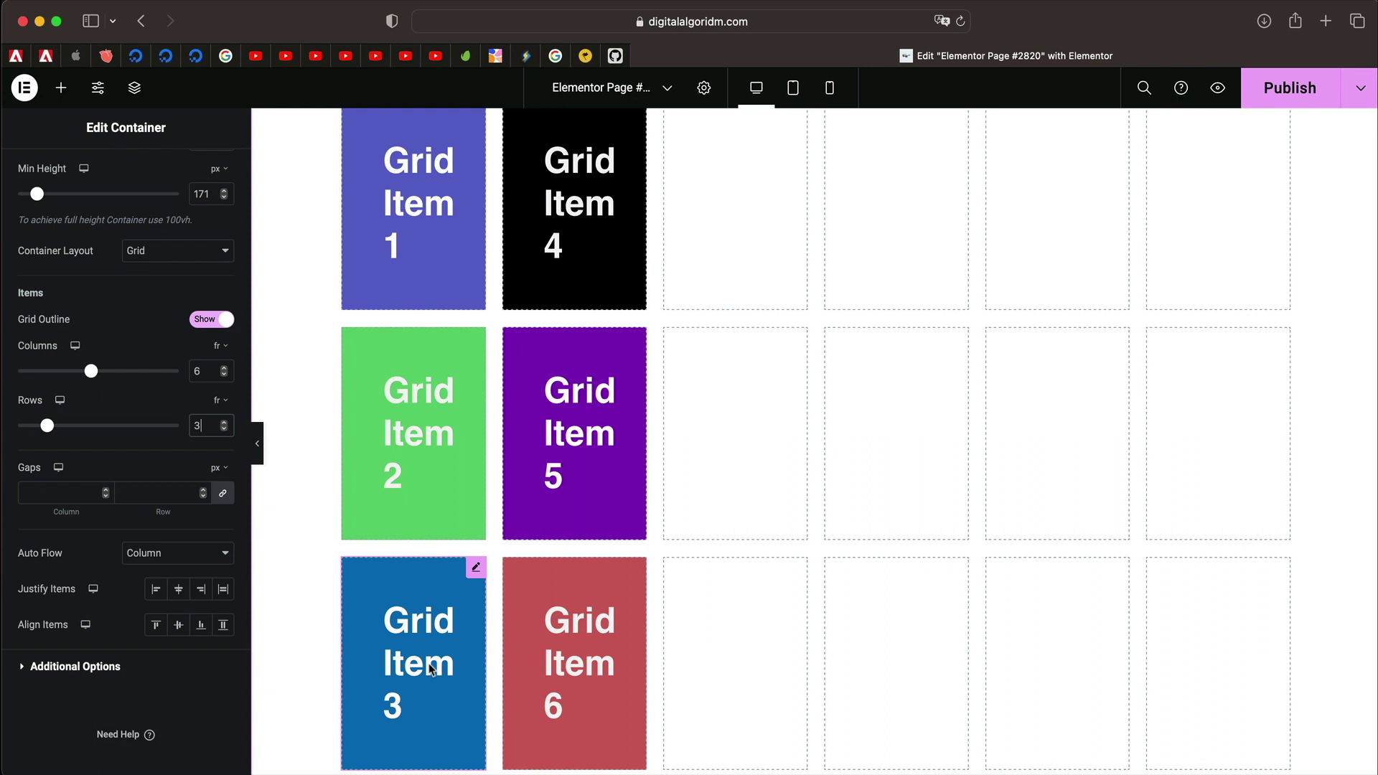
# - Examine how the six items are distributed down the columns of the three-row grid container
pyautogui.scroll(-1, 428, 663)
pyautogui.scroll(3, 429, 663)
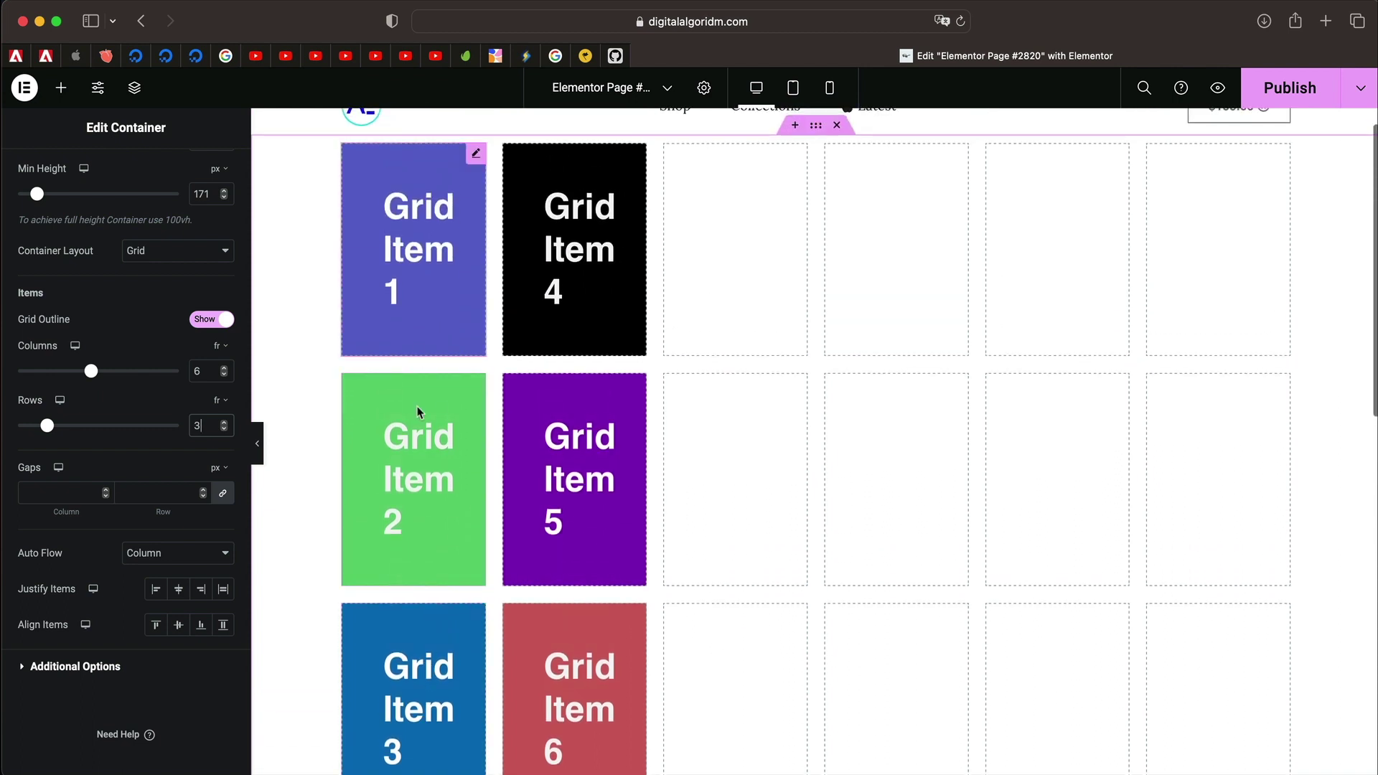
pyautogui.scroll(-1, 441, 711)
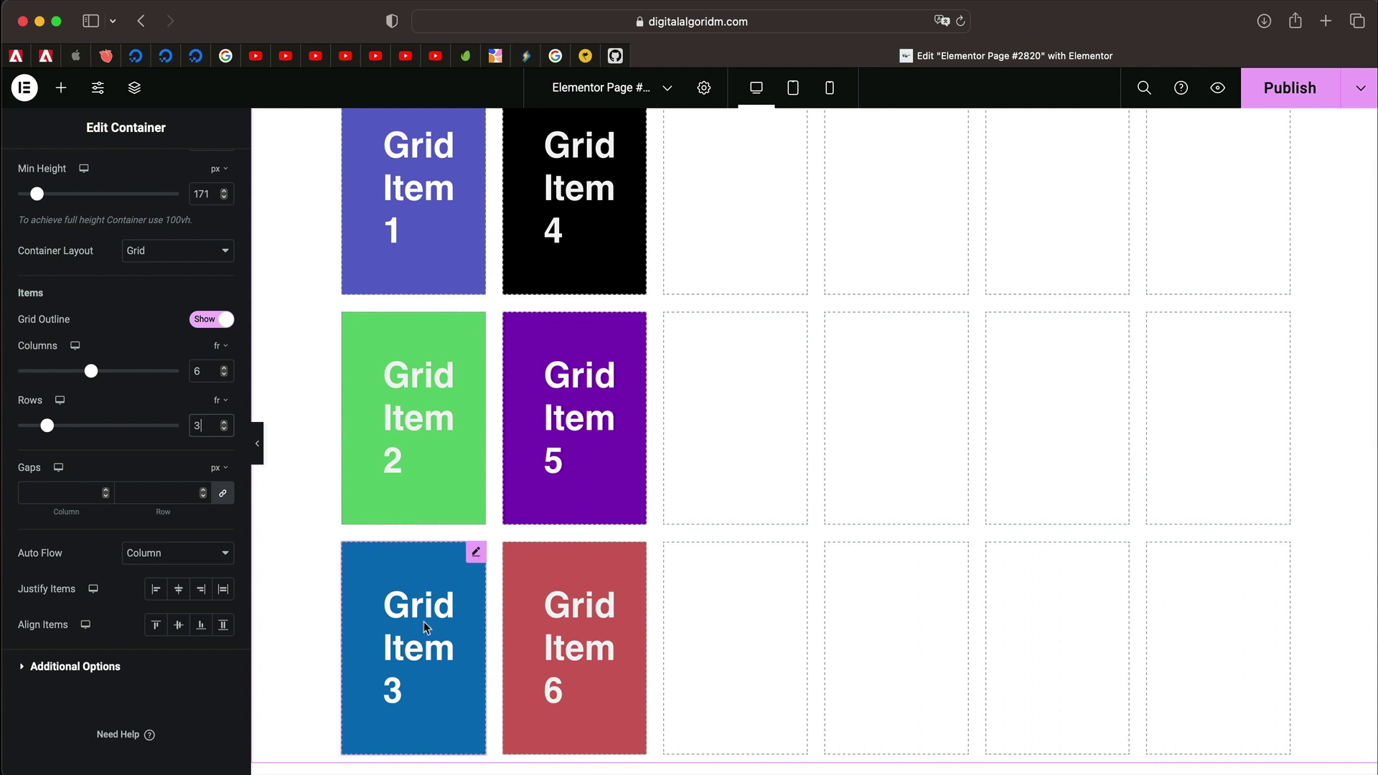
pyautogui.scroll(2, 551, 255)
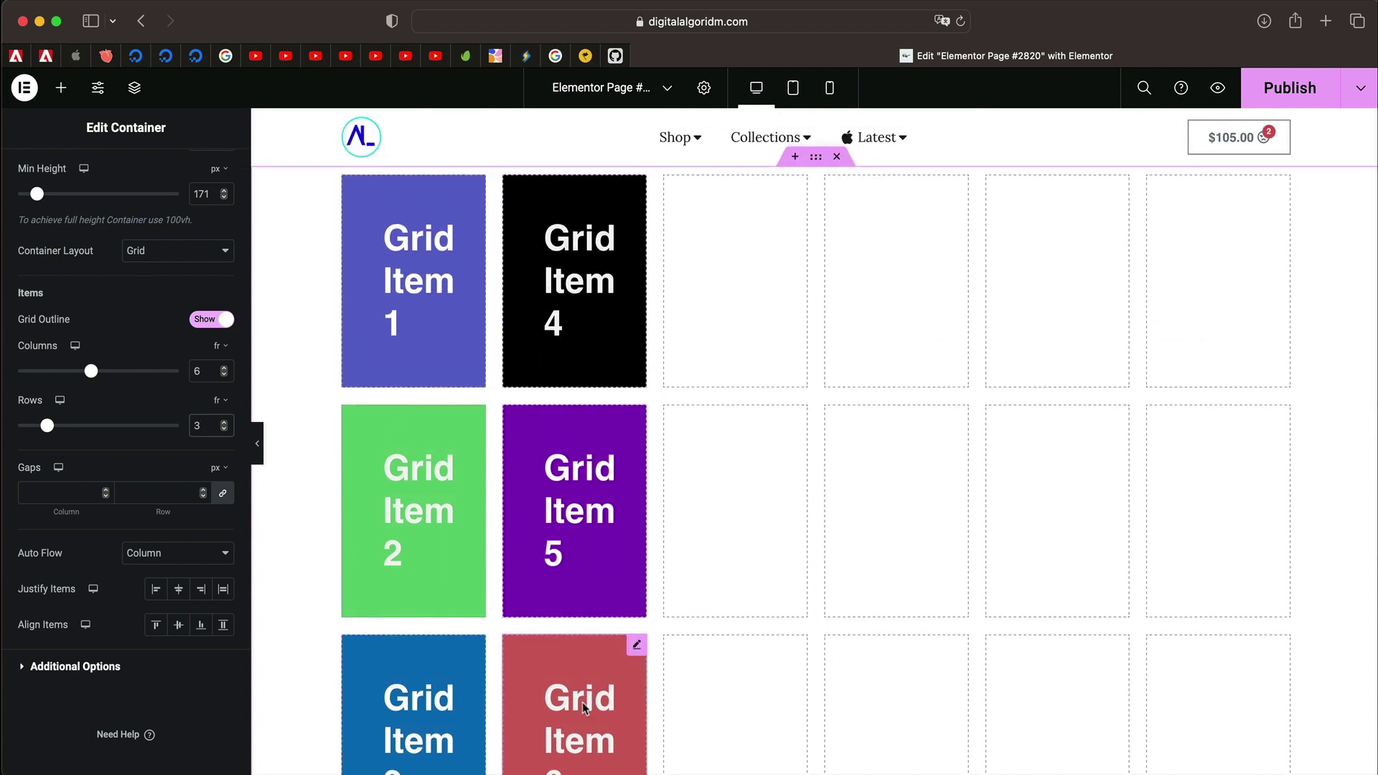
pyautogui.scroll(-2, 583, 707)
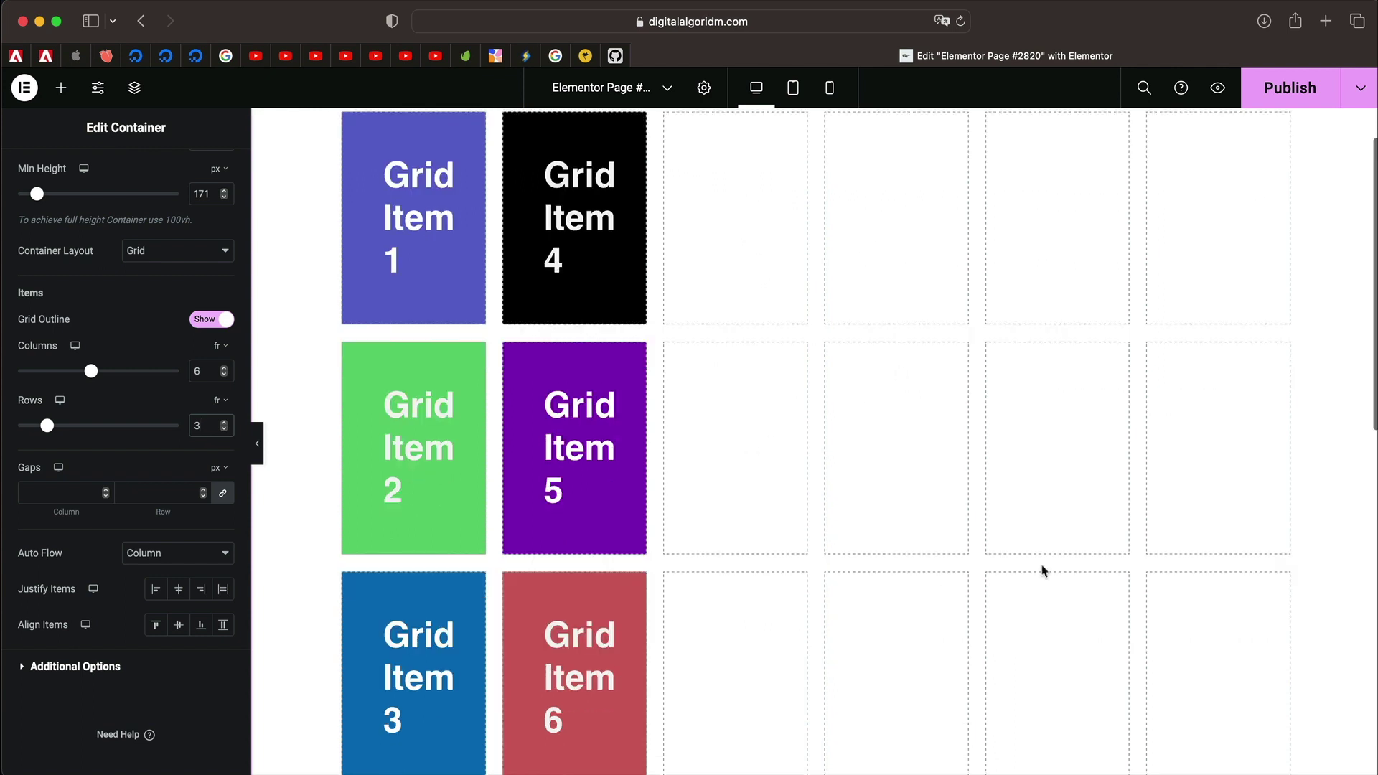
pyautogui.scroll(2, 1129, 502)
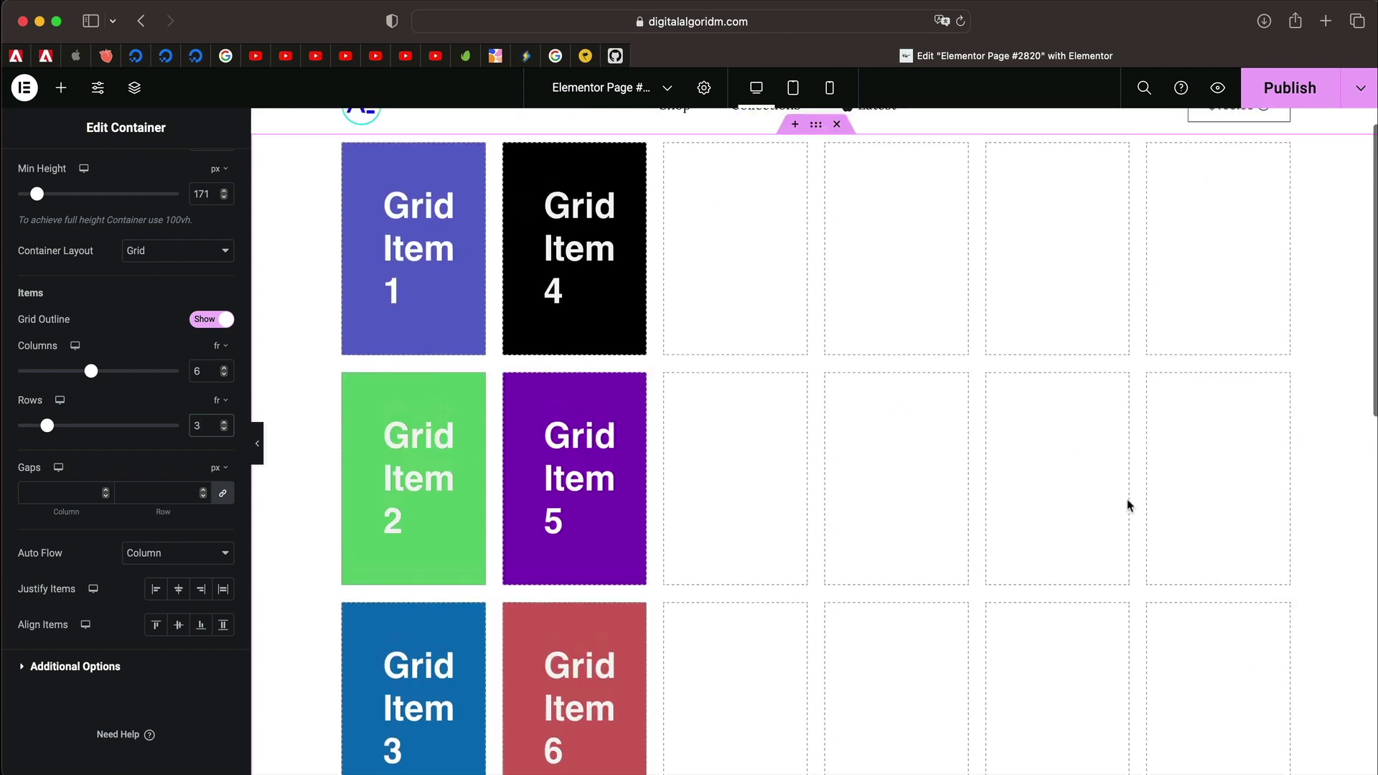
# - Add a Heading widget to the grid container after Grid Item 6
pyautogui.click(61, 88)
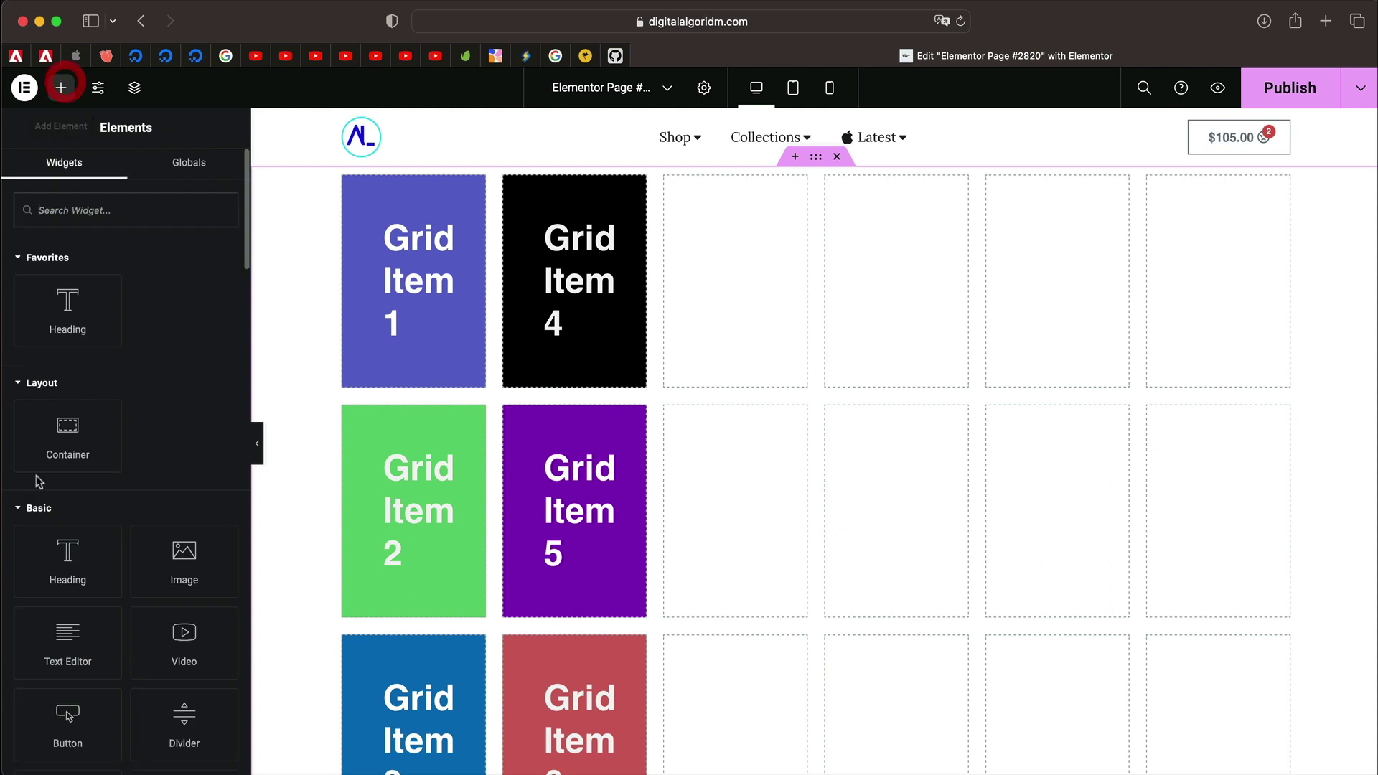
pyautogui.moveTo(88, 565); pyautogui.dragTo(216, 603)
pyautogui.scroll(-6, 588, 584)
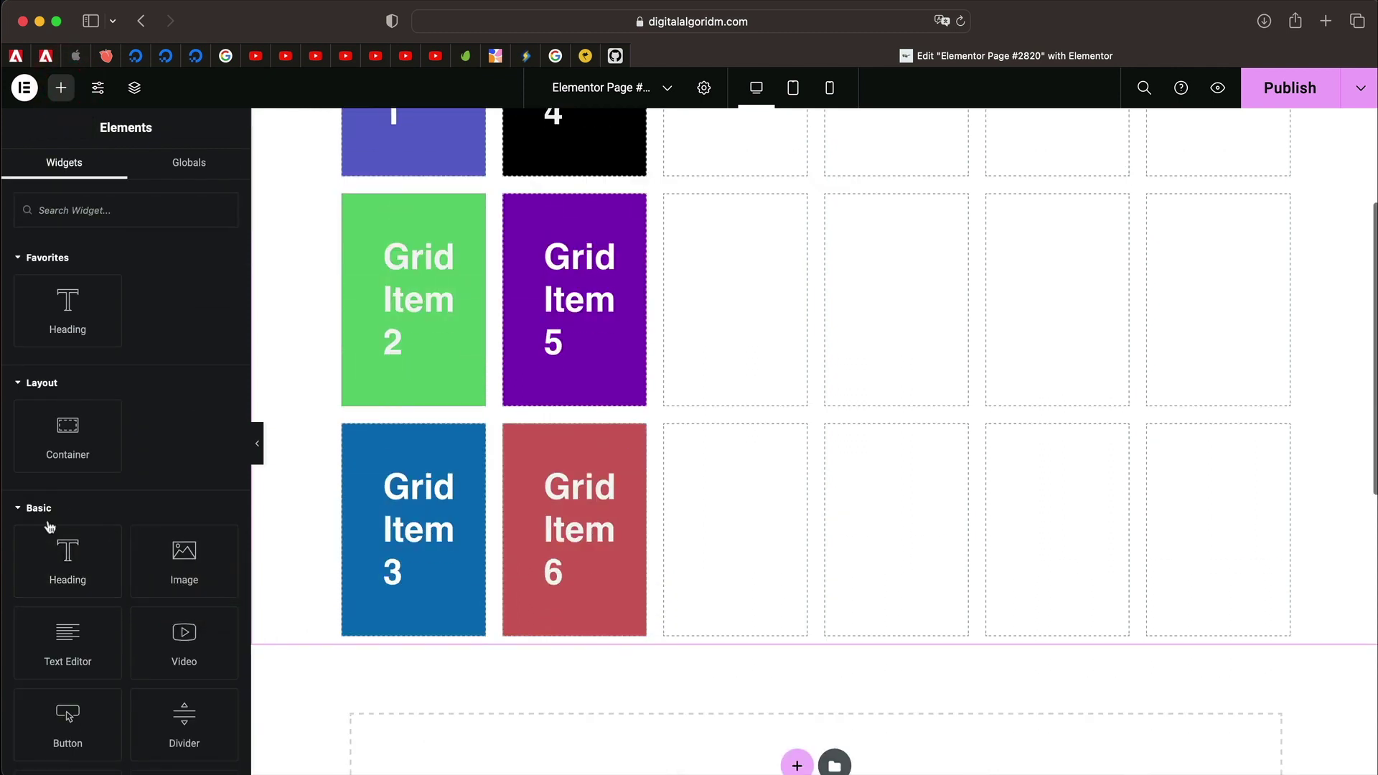
pyautogui.moveTo(60, 545); pyautogui.dragTo(593, 603)
pyautogui.scroll(6, 797, 446)
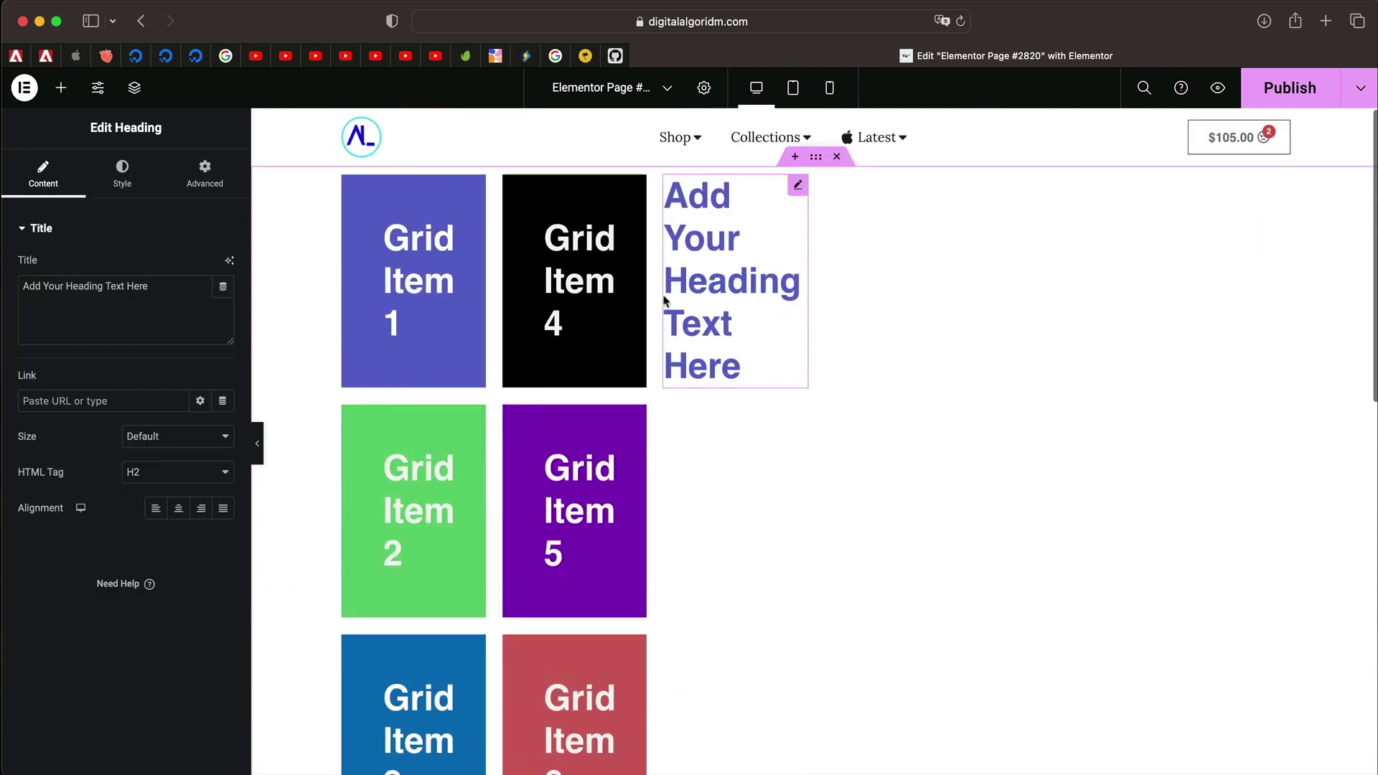
# - Set the grid container's Auto Flow to Row and point out its column and row counts
pyautogui.click(815, 156)
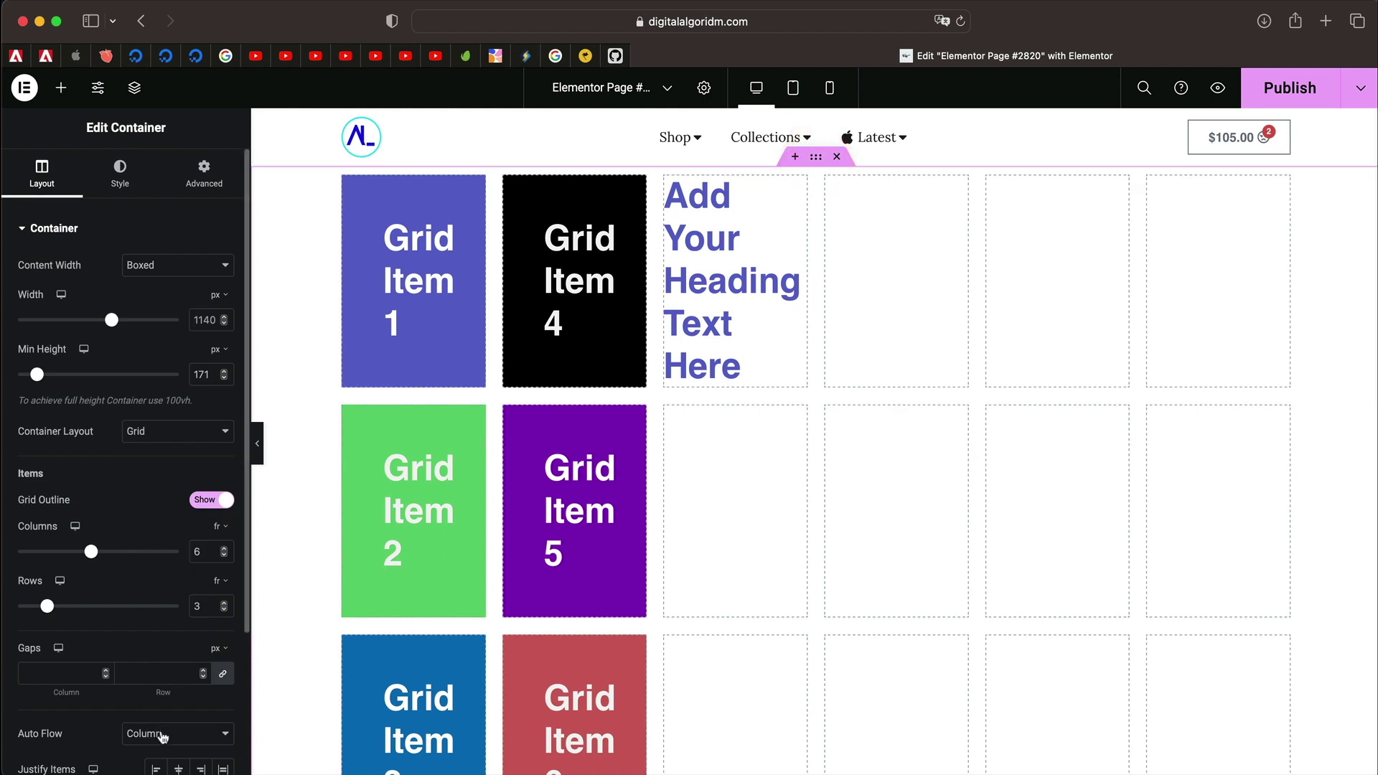
pyautogui.click(163, 737)
pyautogui.click(161, 709)
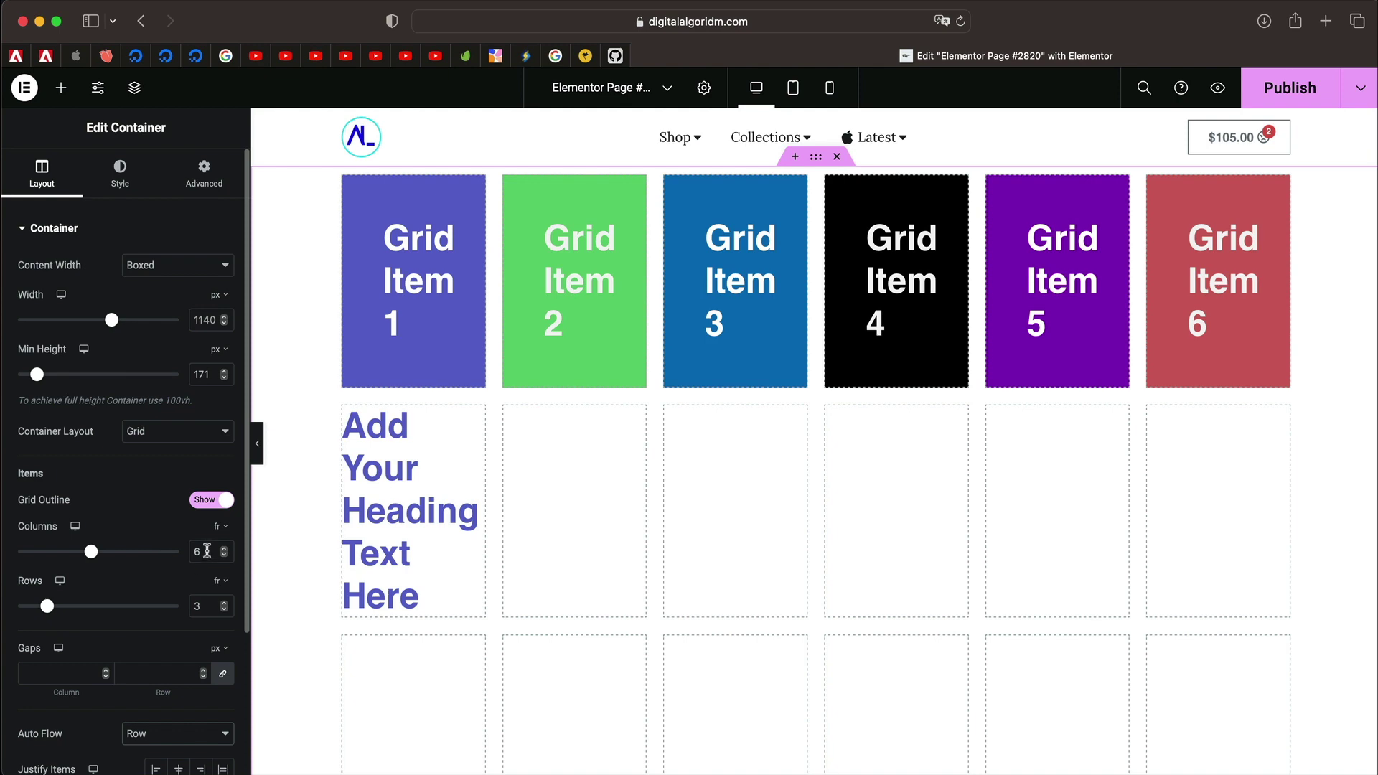
pyautogui.click(207, 551)
pyautogui.click(207, 606)
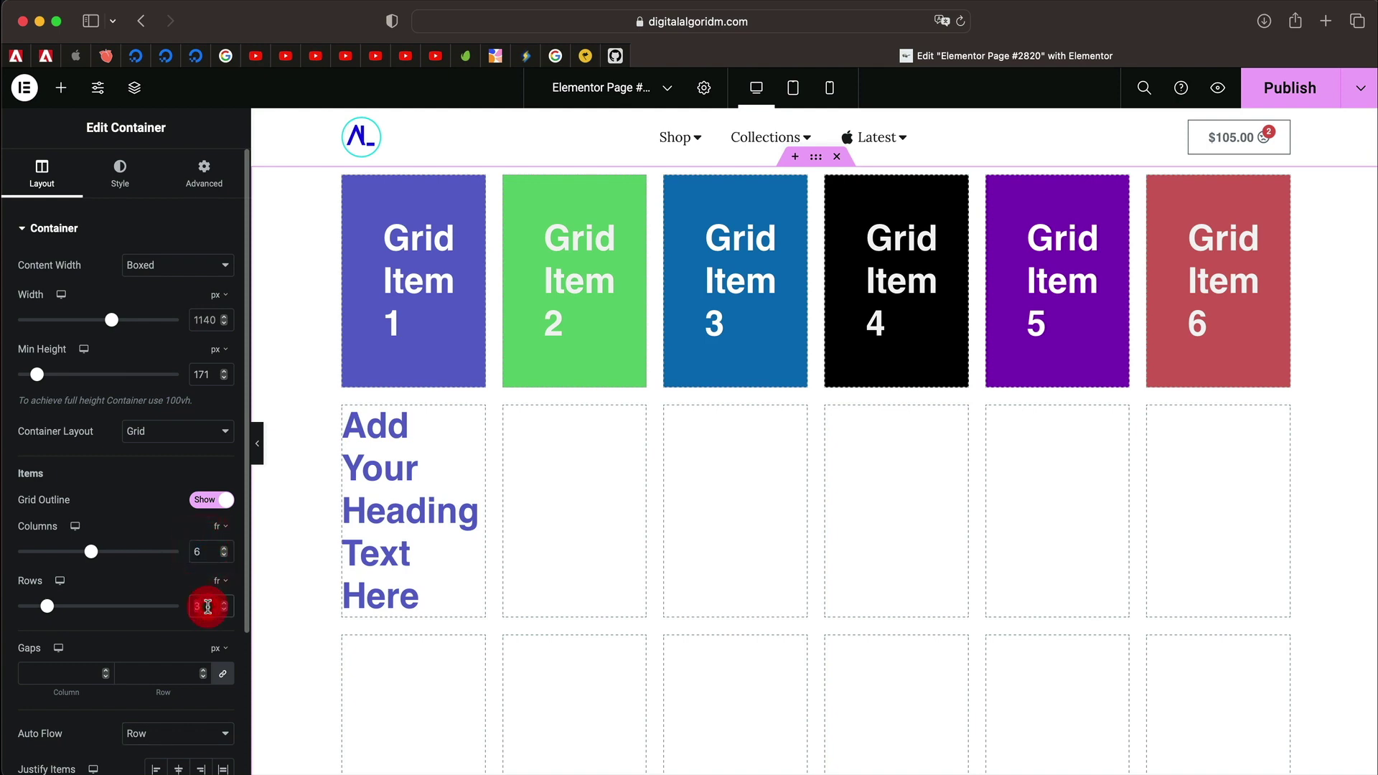
# - Move the placeholder heading between Grid Items 1 and 2, and add another Heading widget between Grid Items 3 and 4
pyautogui.scroll(-1, 560, 529)
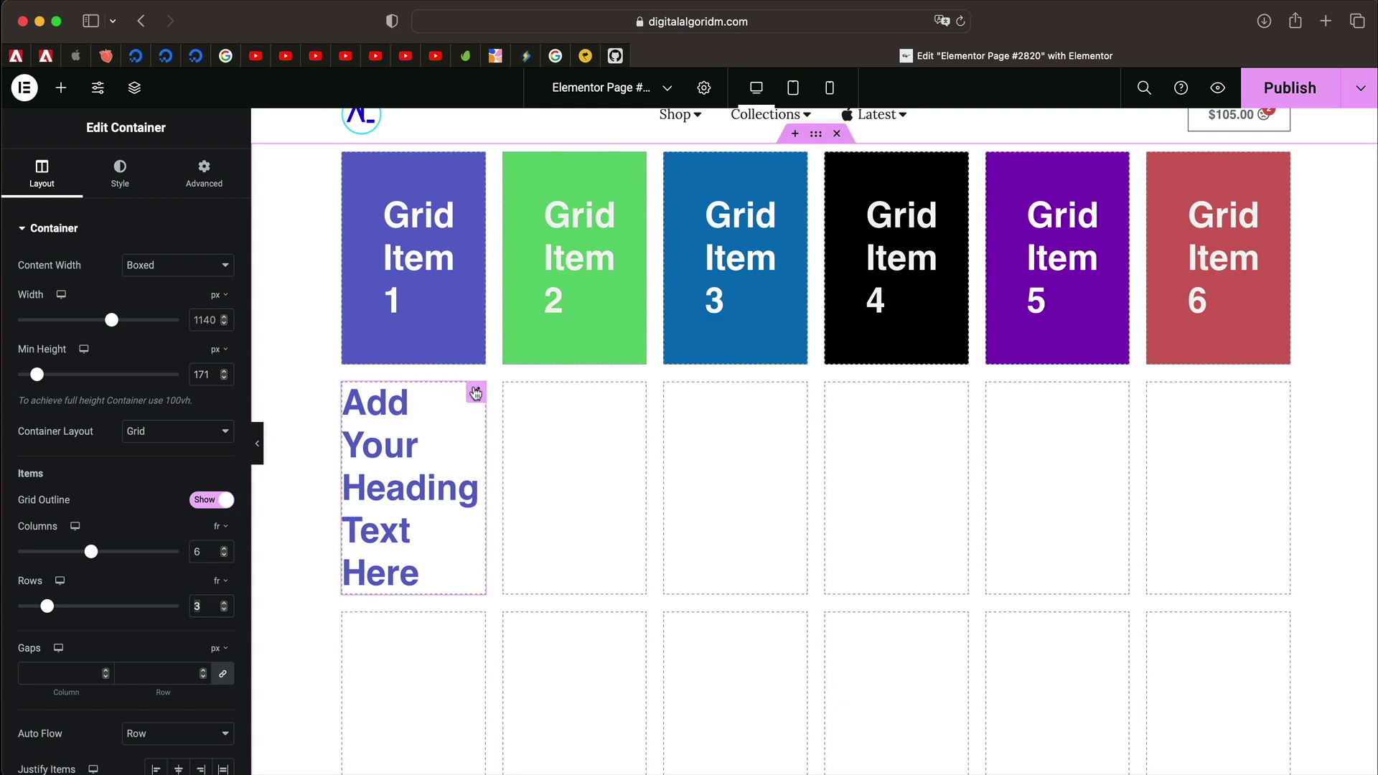
pyautogui.moveTo(476, 392); pyautogui.dragTo(511, 244)
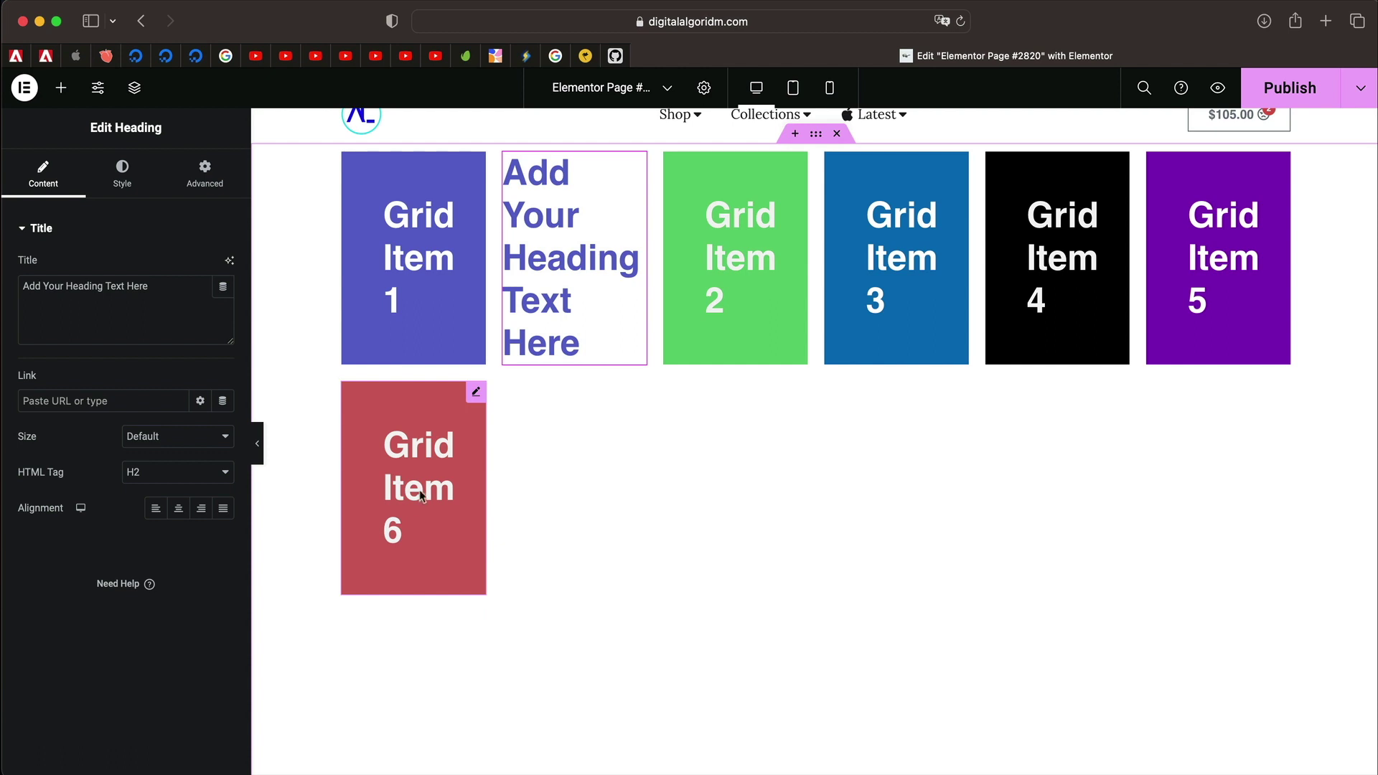
pyautogui.click(817, 136)
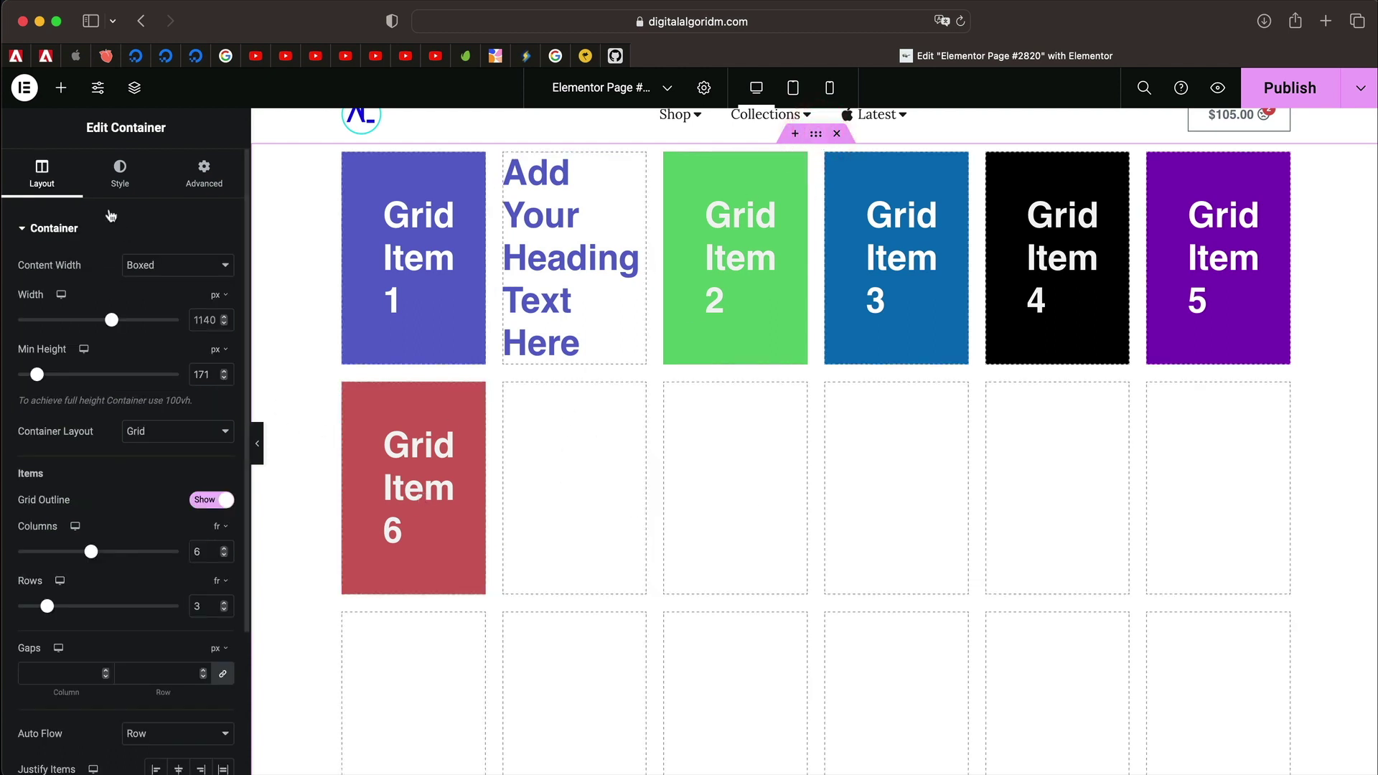
pyautogui.click(63, 87)
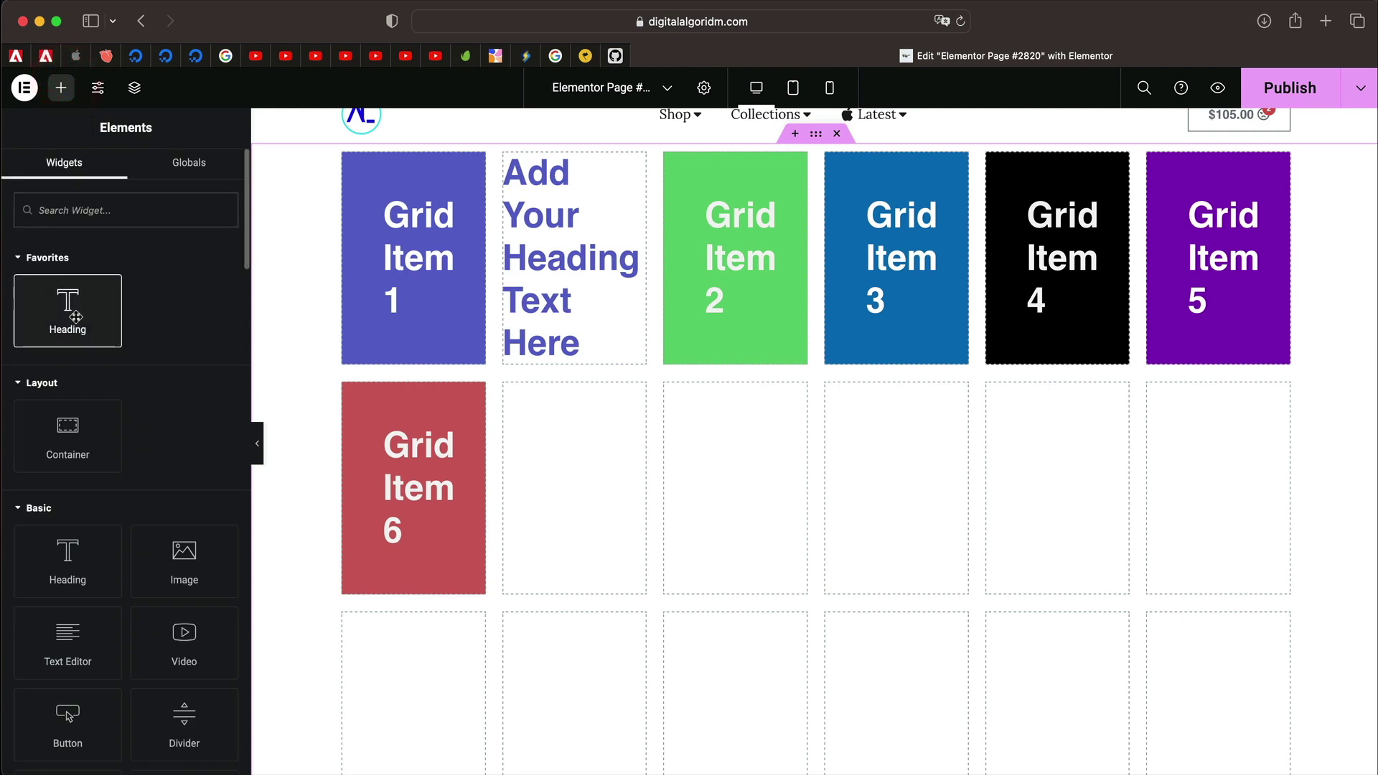
pyautogui.moveTo(67, 309); pyautogui.dragTo(958, 273)
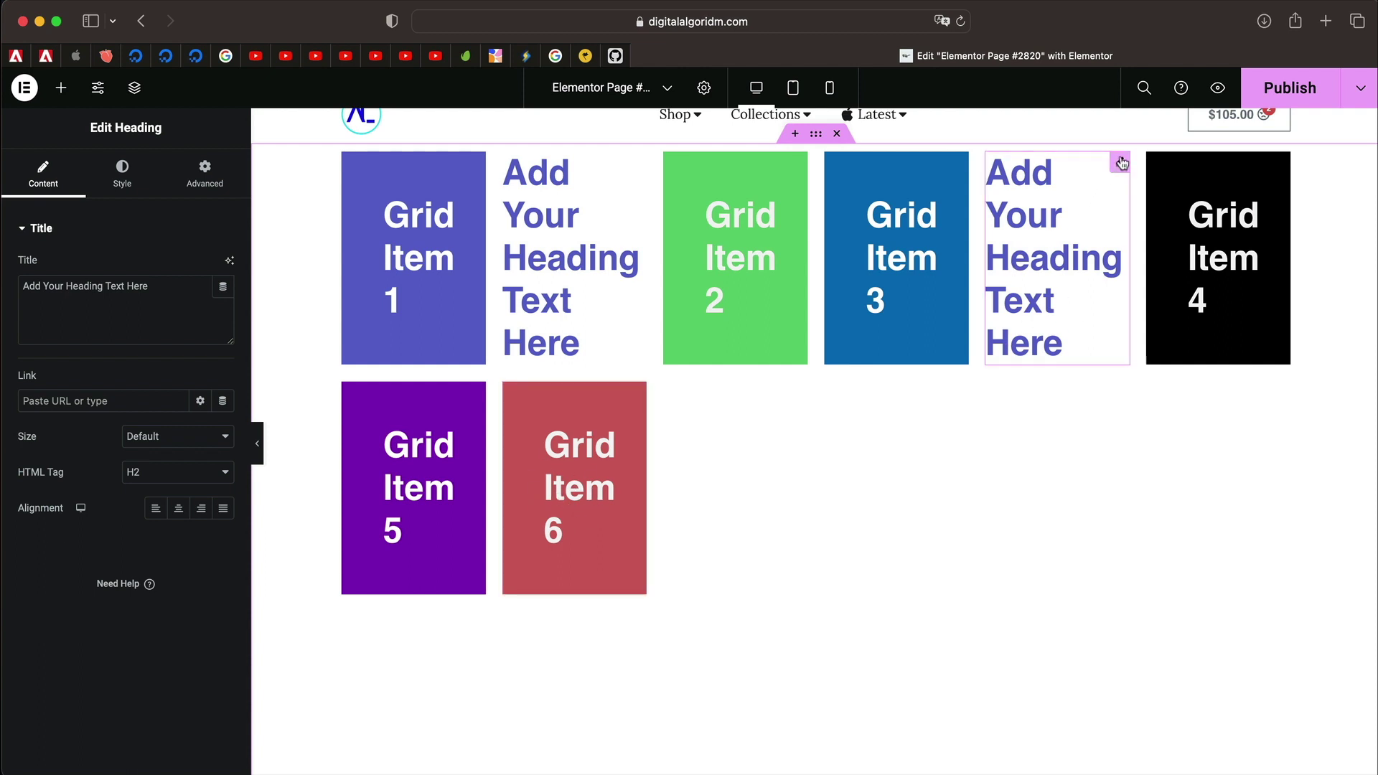
# - Move both placeholder headings to the end of the grid, after Grid Item 6
pyautogui.moveTo(1120, 162)
pyautogui.mouseDown()
pyautogui.moveTo(567, 540)
pyautogui.moveTo(612, 533)
pyautogui.mouseUp()
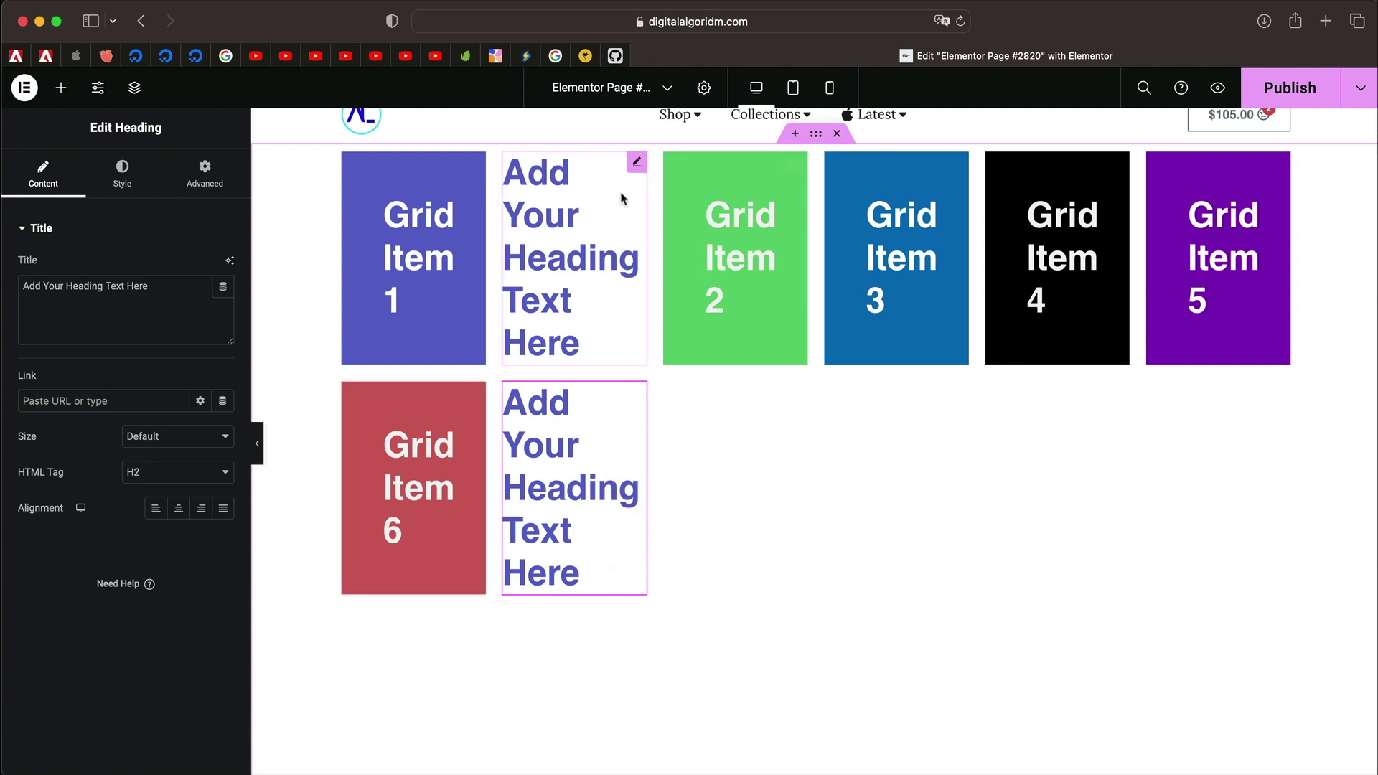
pyautogui.moveTo(637, 165)
pyautogui.mouseDown()
pyautogui.moveTo(492, 424)
pyautogui.moveTo(493, 467)
pyautogui.moveTo(475, 452)
pyautogui.mouseUp()
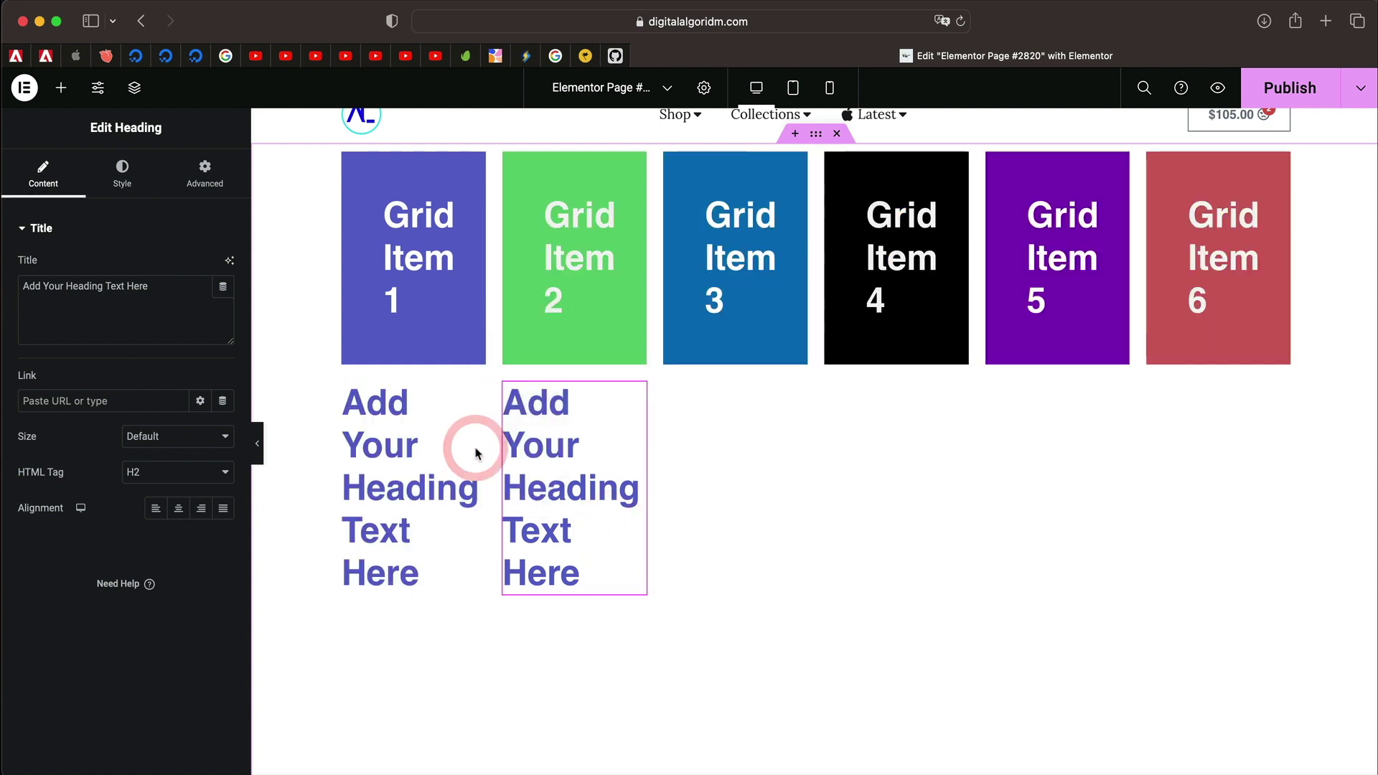
# - Set the grid container's rows to 1 and its columns to 3
pyautogui.click(816, 134)
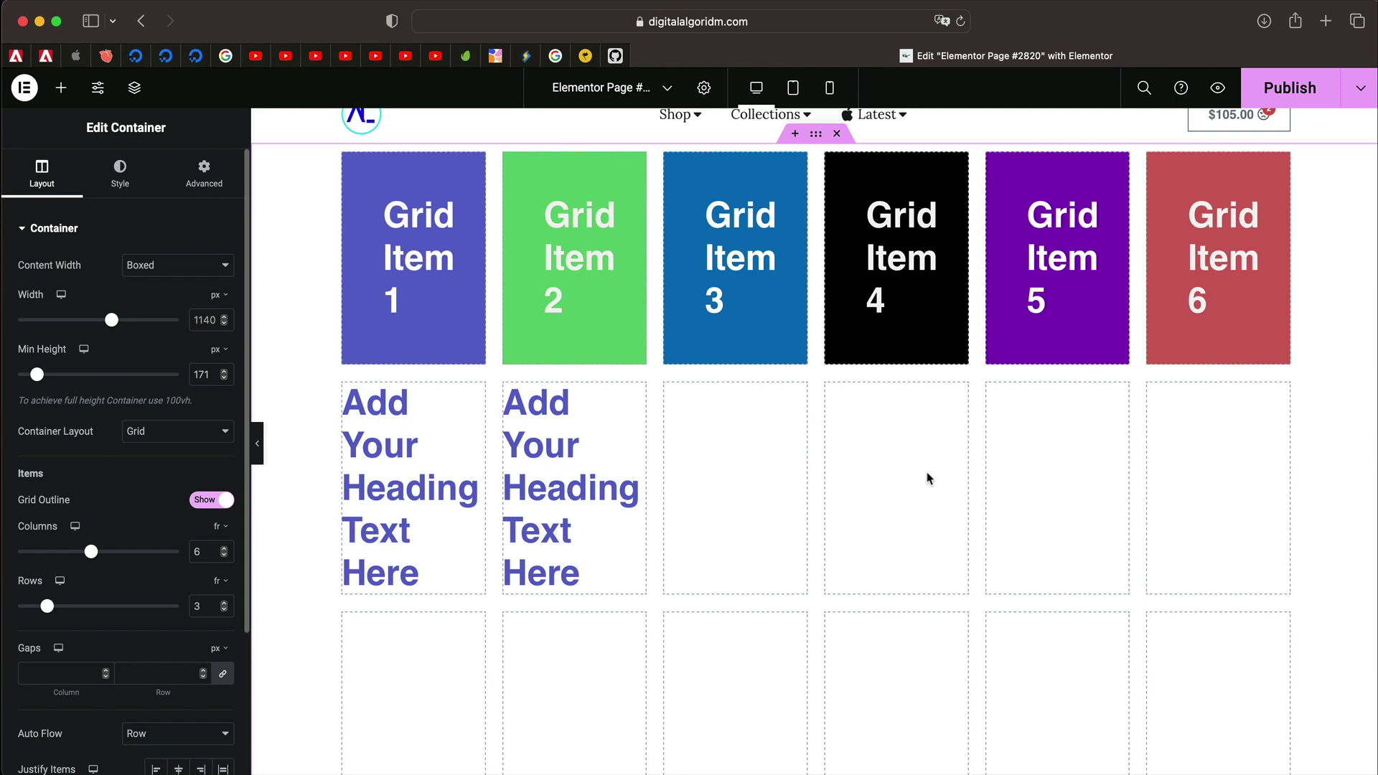
pyautogui.scroll(-3, 148, 631)
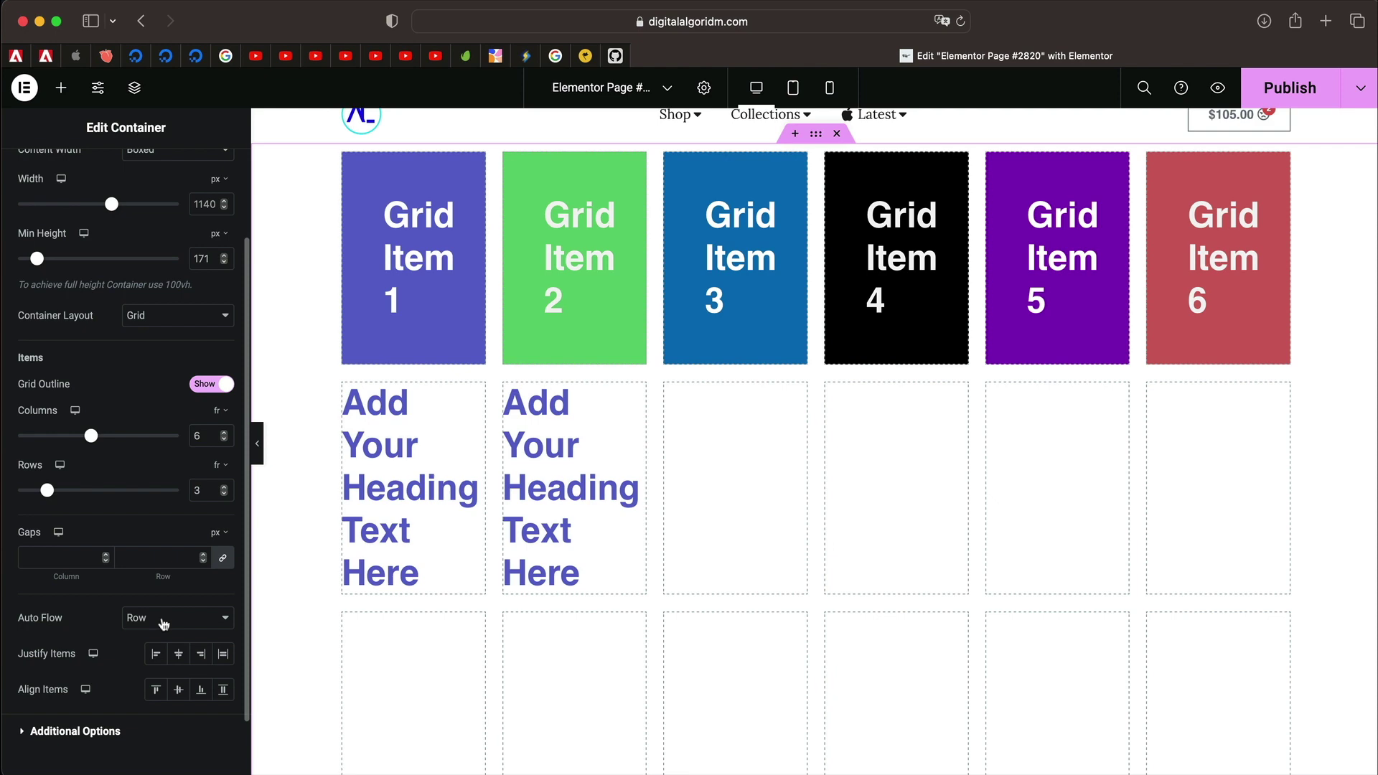
pyautogui.doubleClick(207, 489)
pyautogui.write('1')
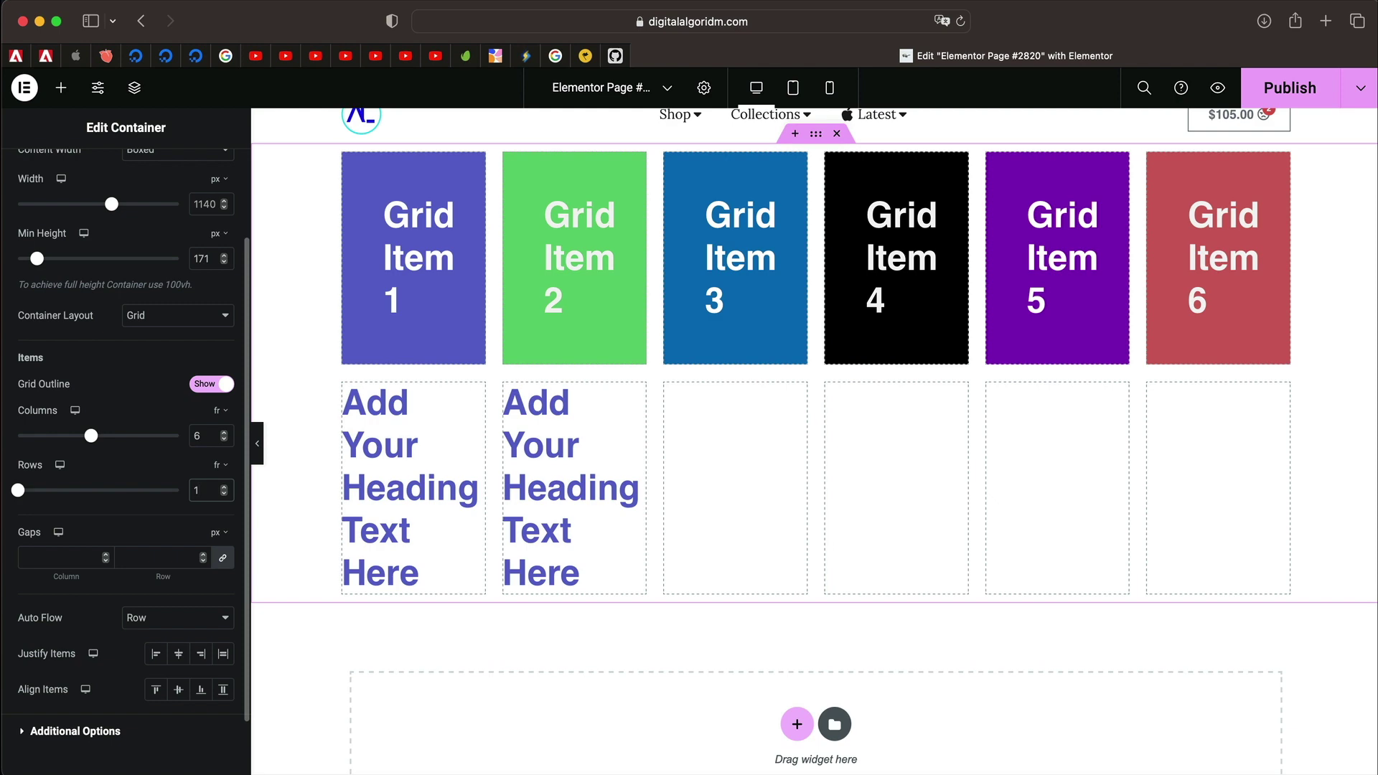
pyautogui.doubleClick(204, 434)
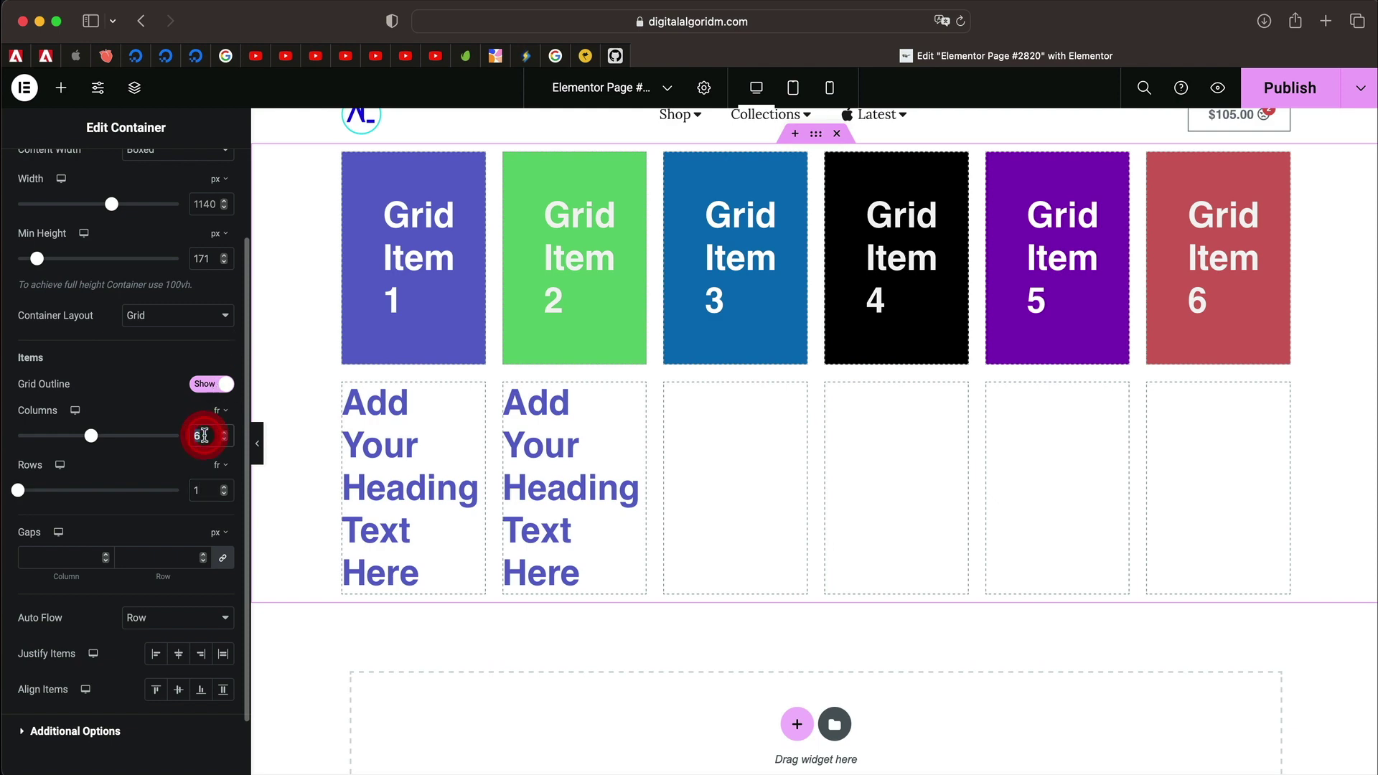
pyautogui.write('3')
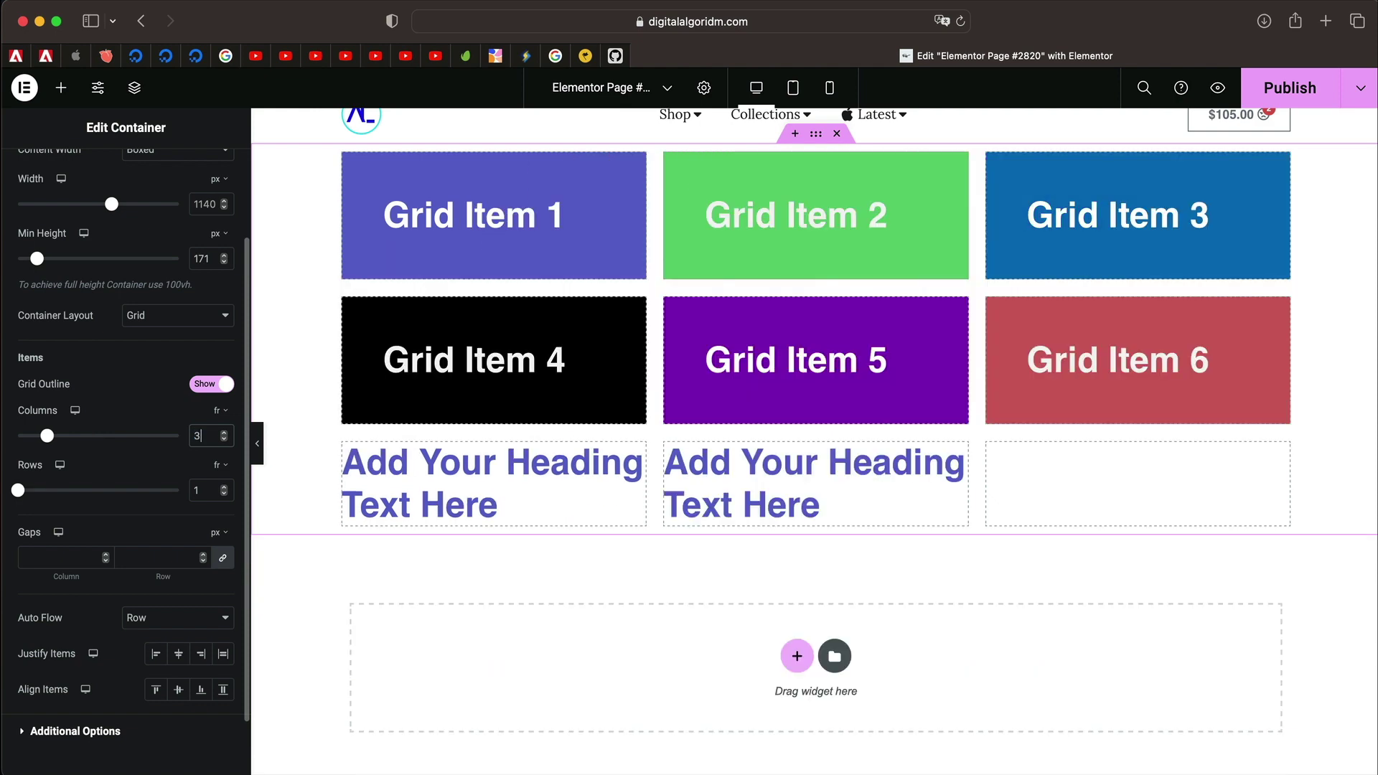
# - Set the grid container's rows to 3
pyautogui.click(213, 491)
pyautogui.doubleClick(203, 492)
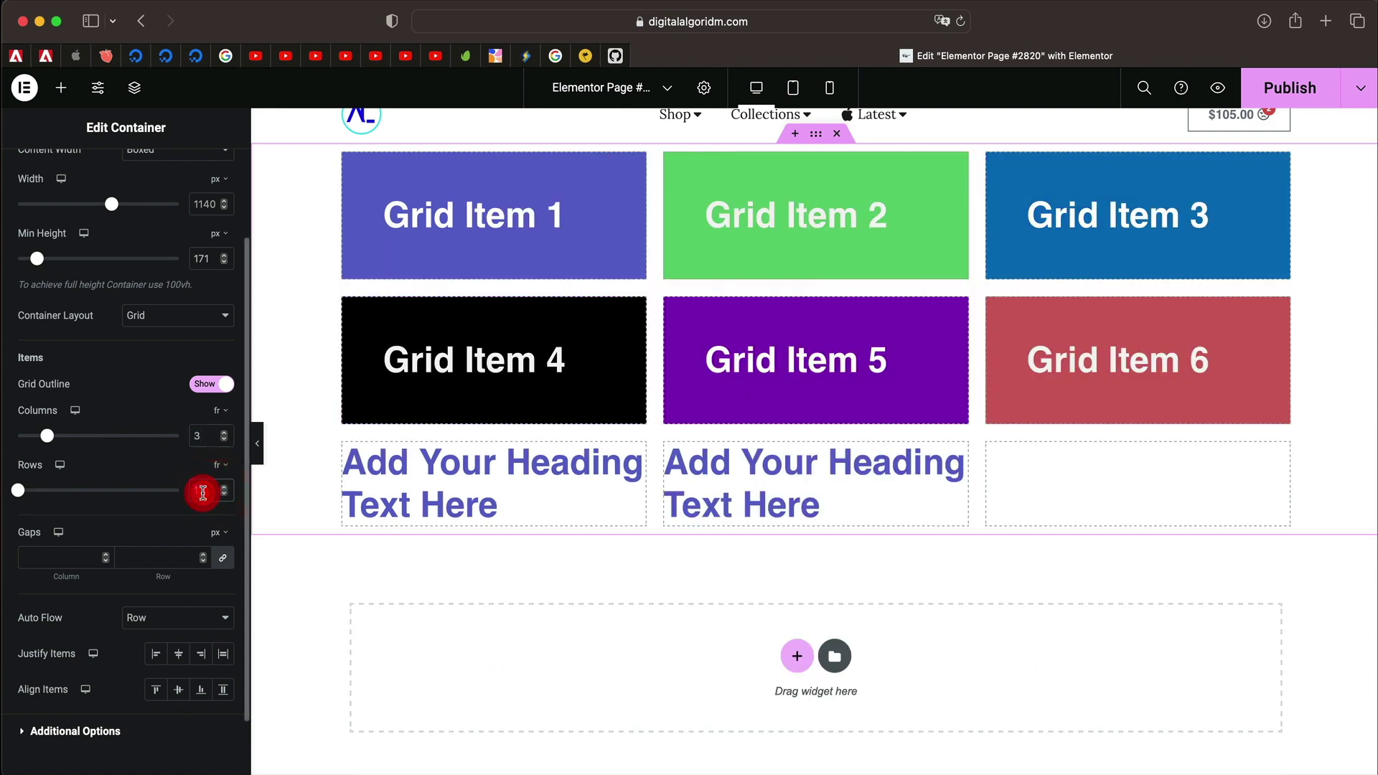
pyautogui.doubleClick(199, 436)
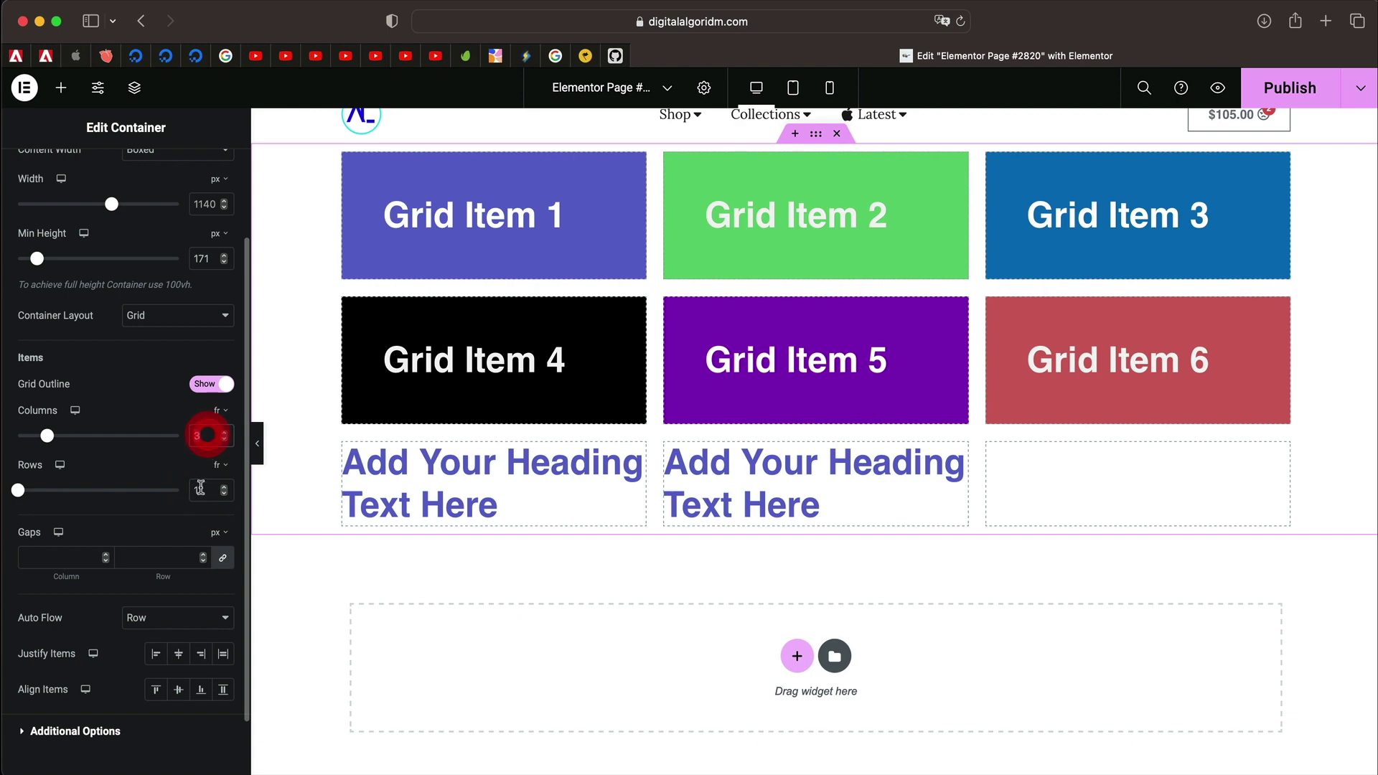
pyautogui.doubleClick(202, 490)
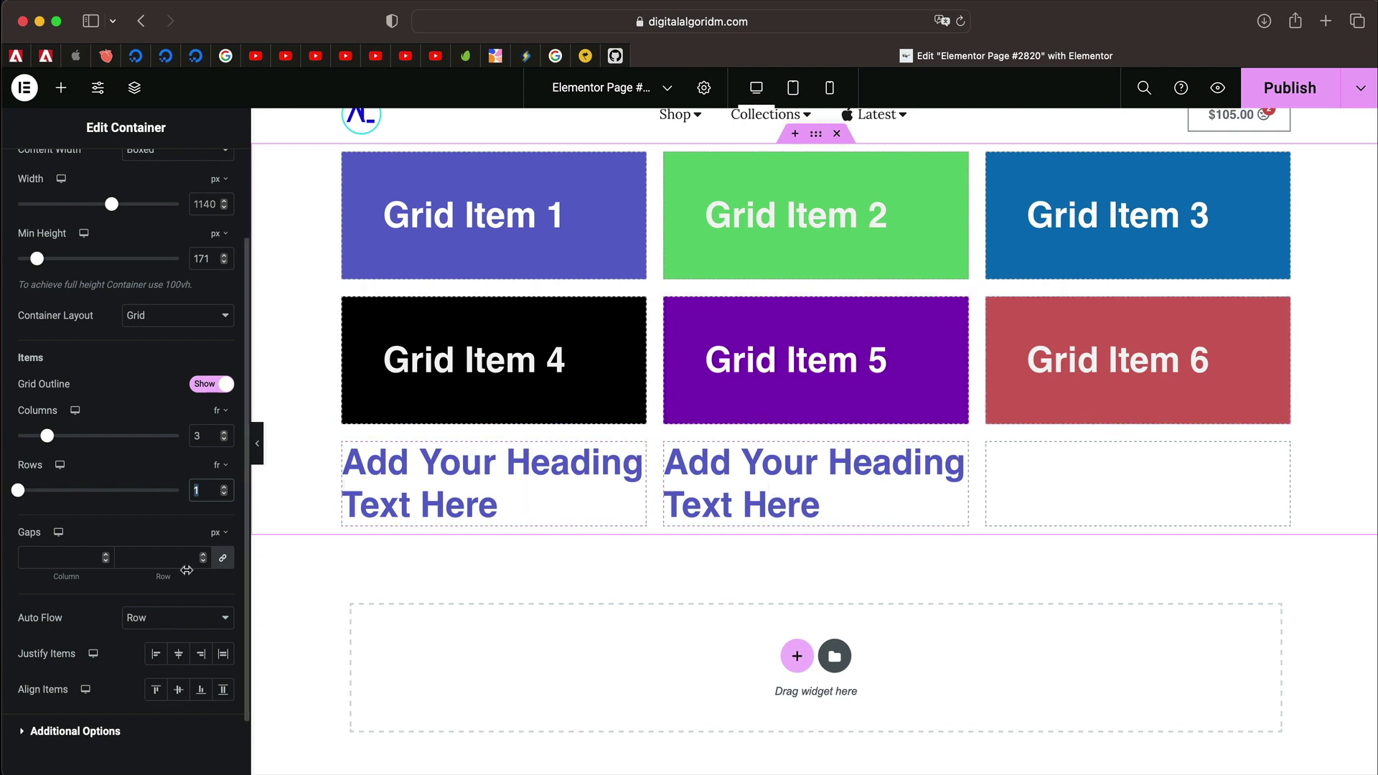
pyautogui.doubleClick(201, 488)
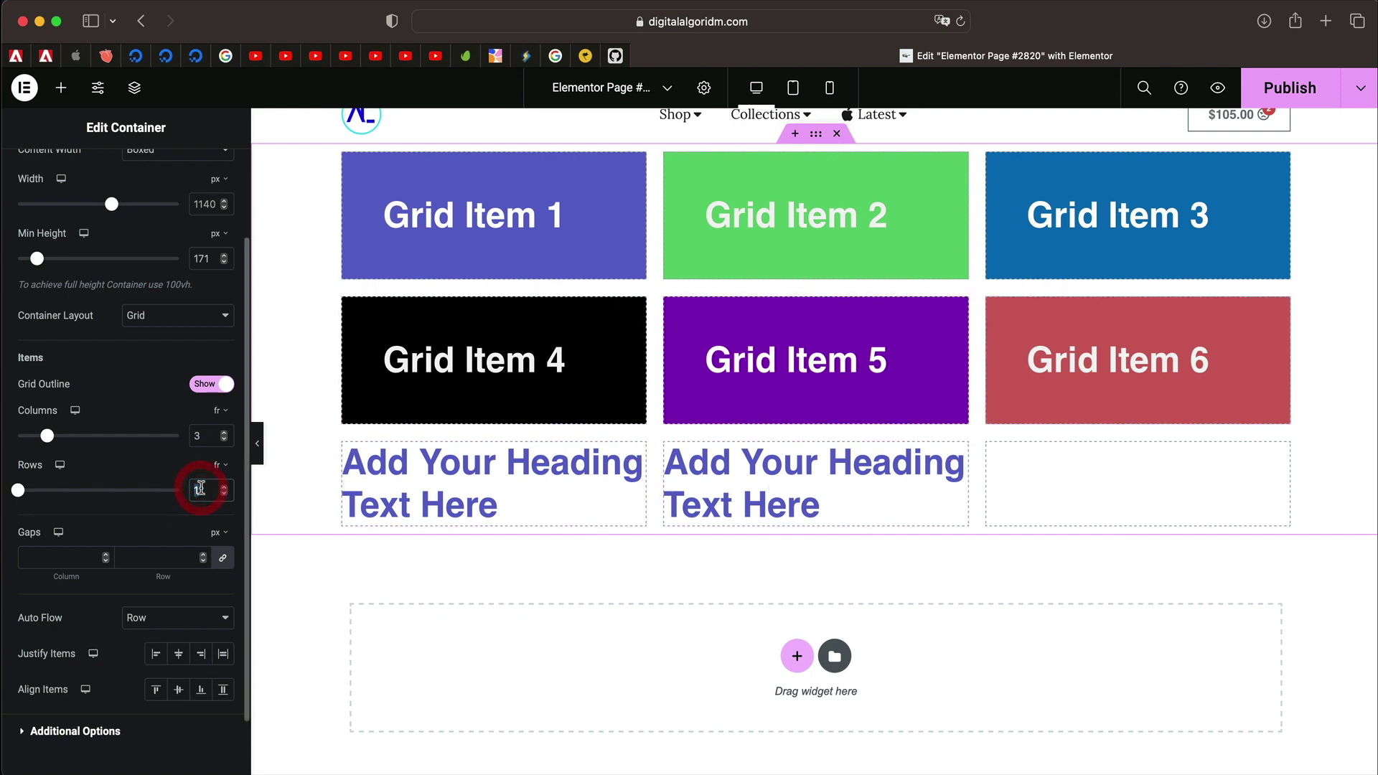
pyautogui.write('3')
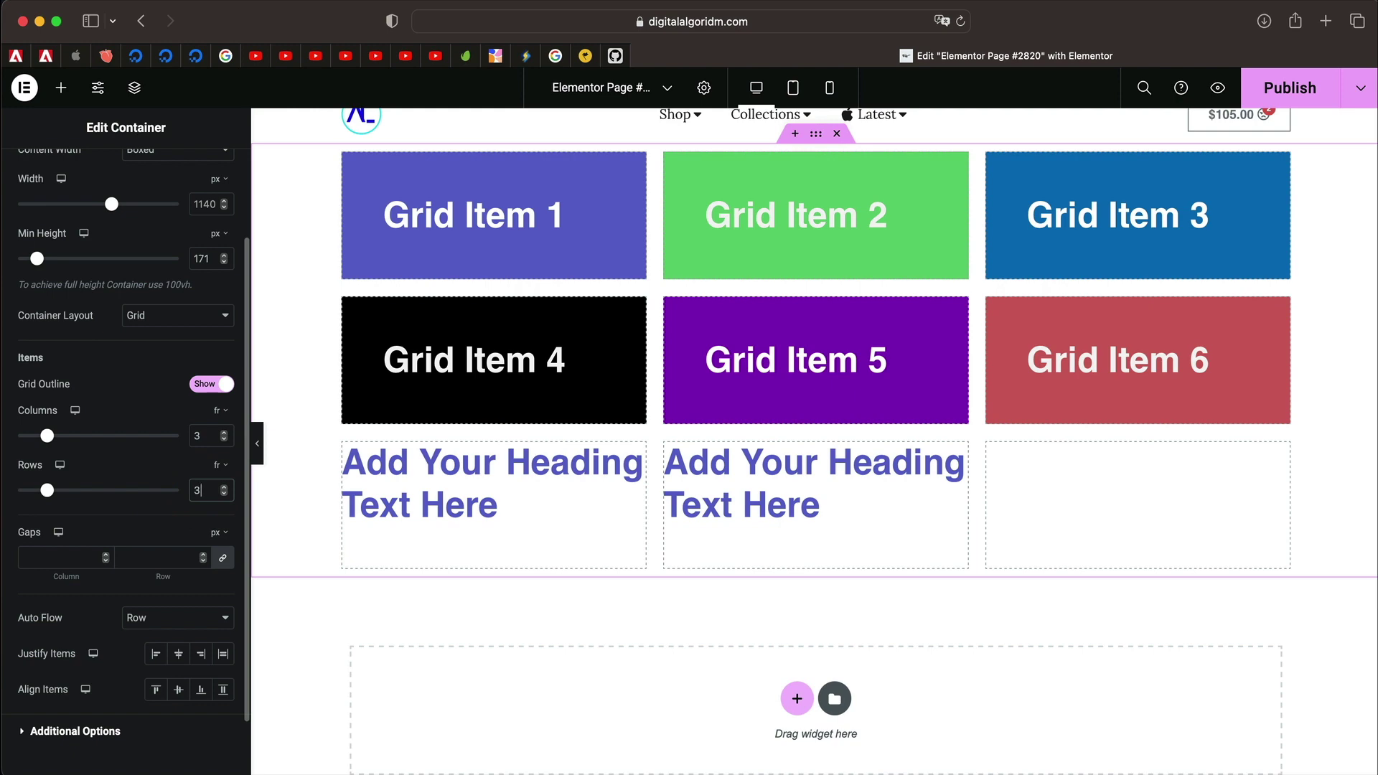
# - Set the grid container's columns to 4 and keep Auto Flow on Row
pyautogui.doubleClick(201, 436)
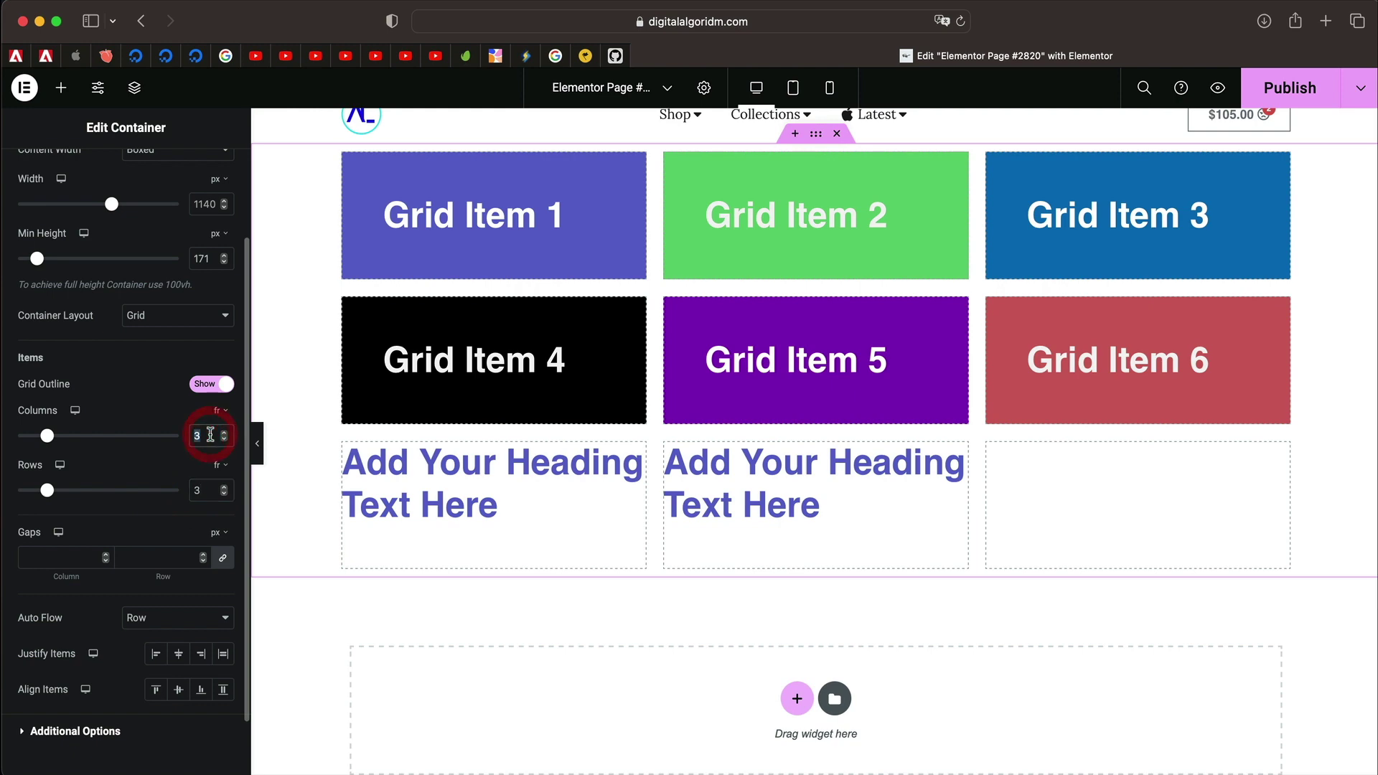
pyautogui.write('4')
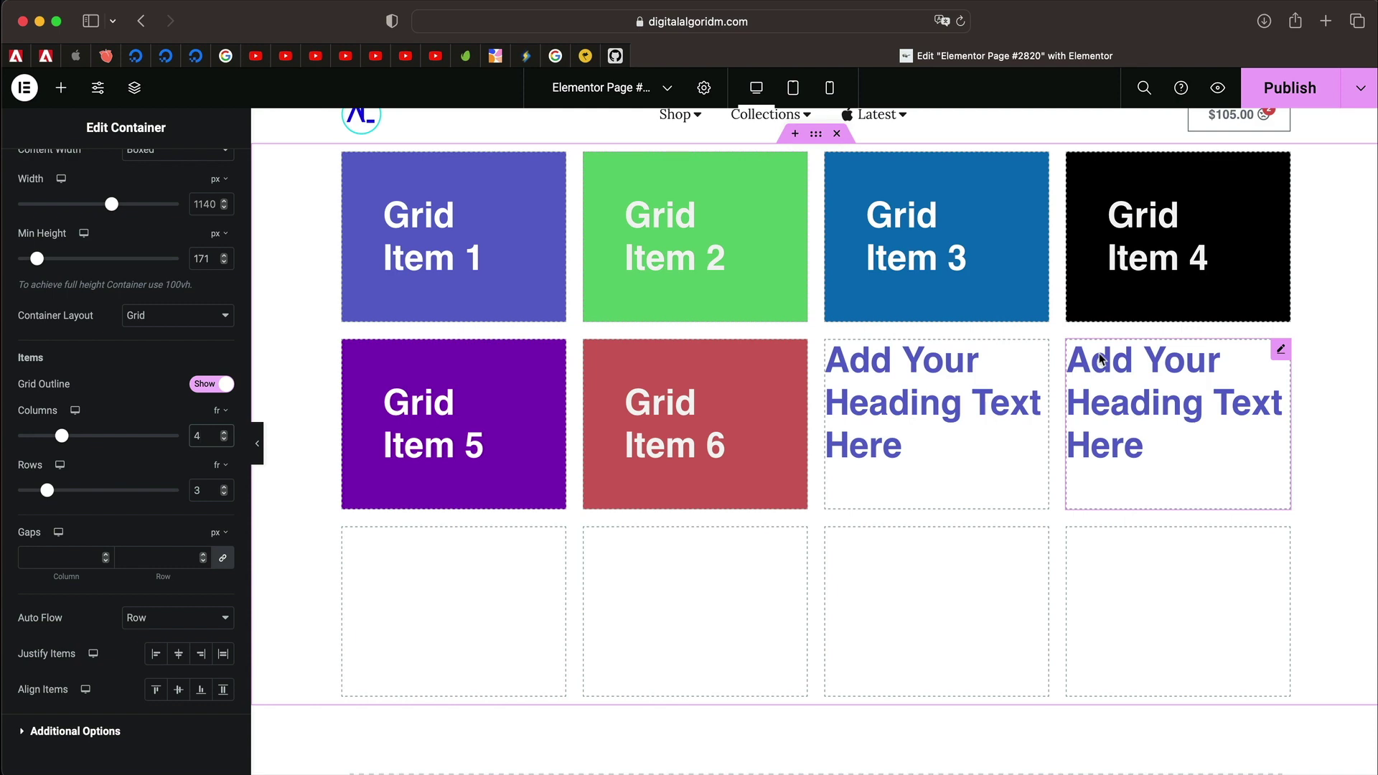
pyautogui.click(139, 622)
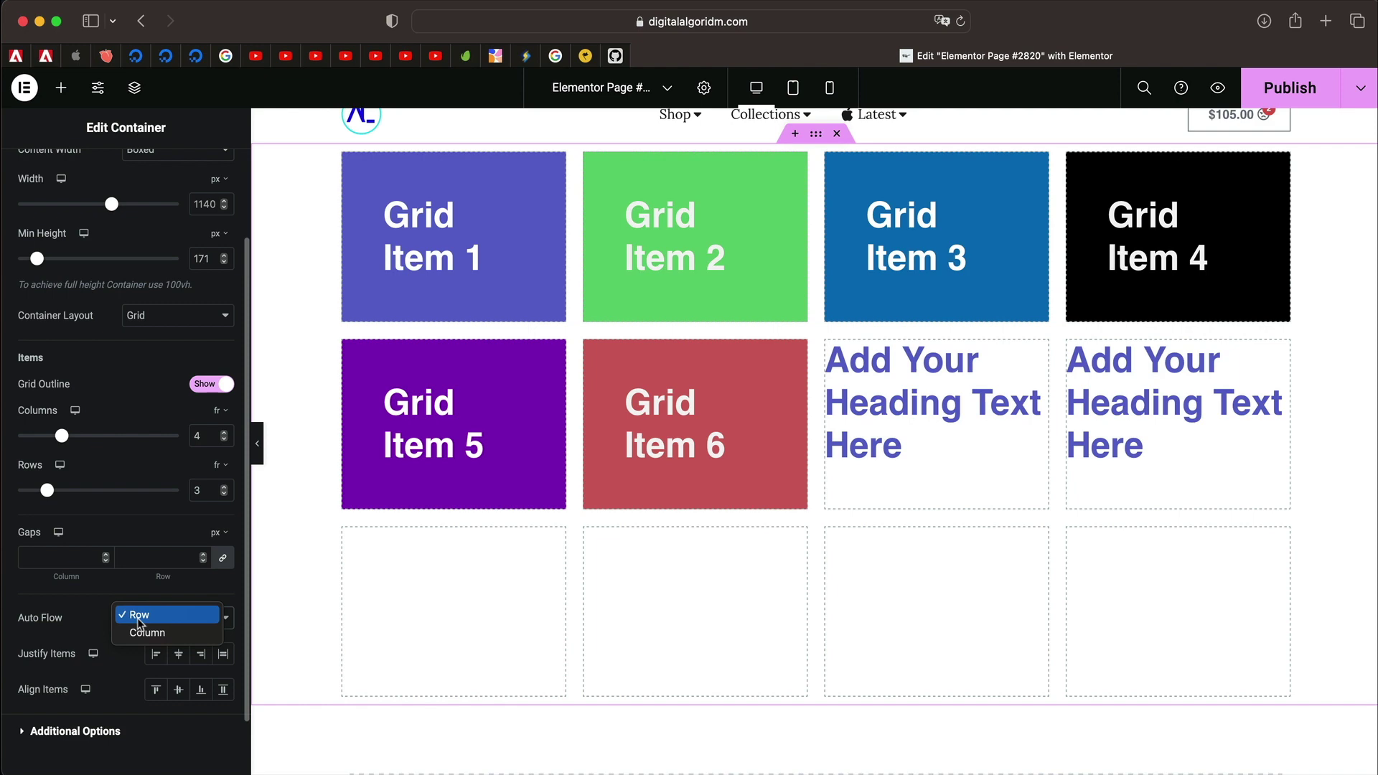
pyautogui.click(139, 619)
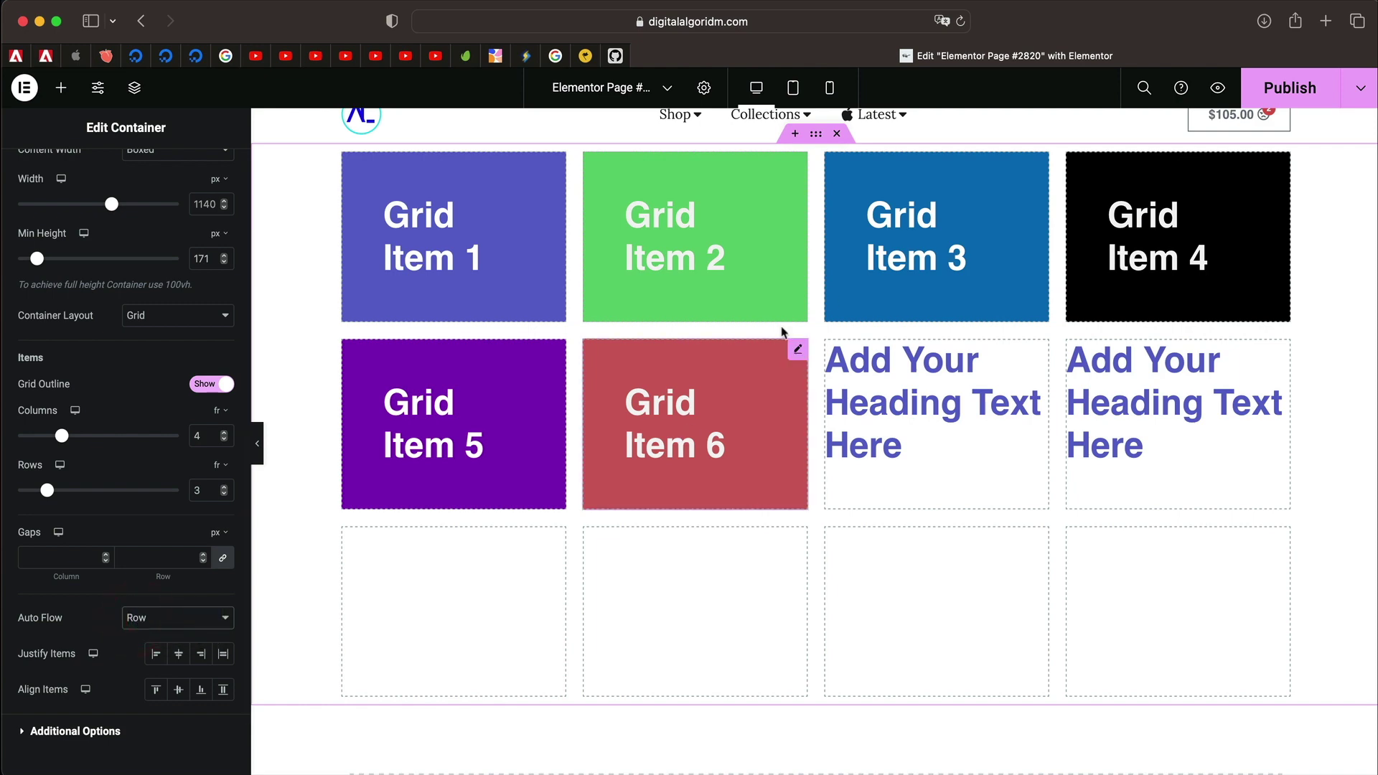
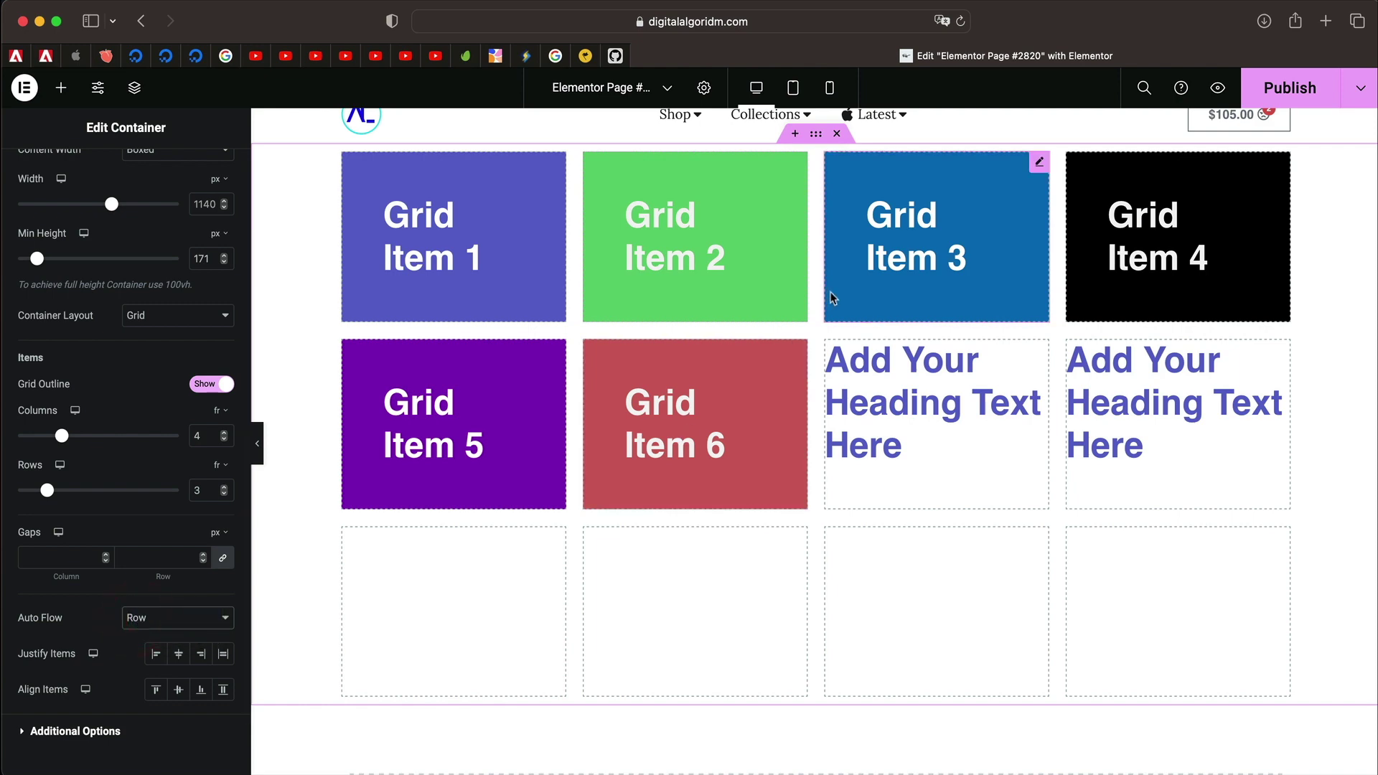
pyautogui.doubleClick(211, 436)
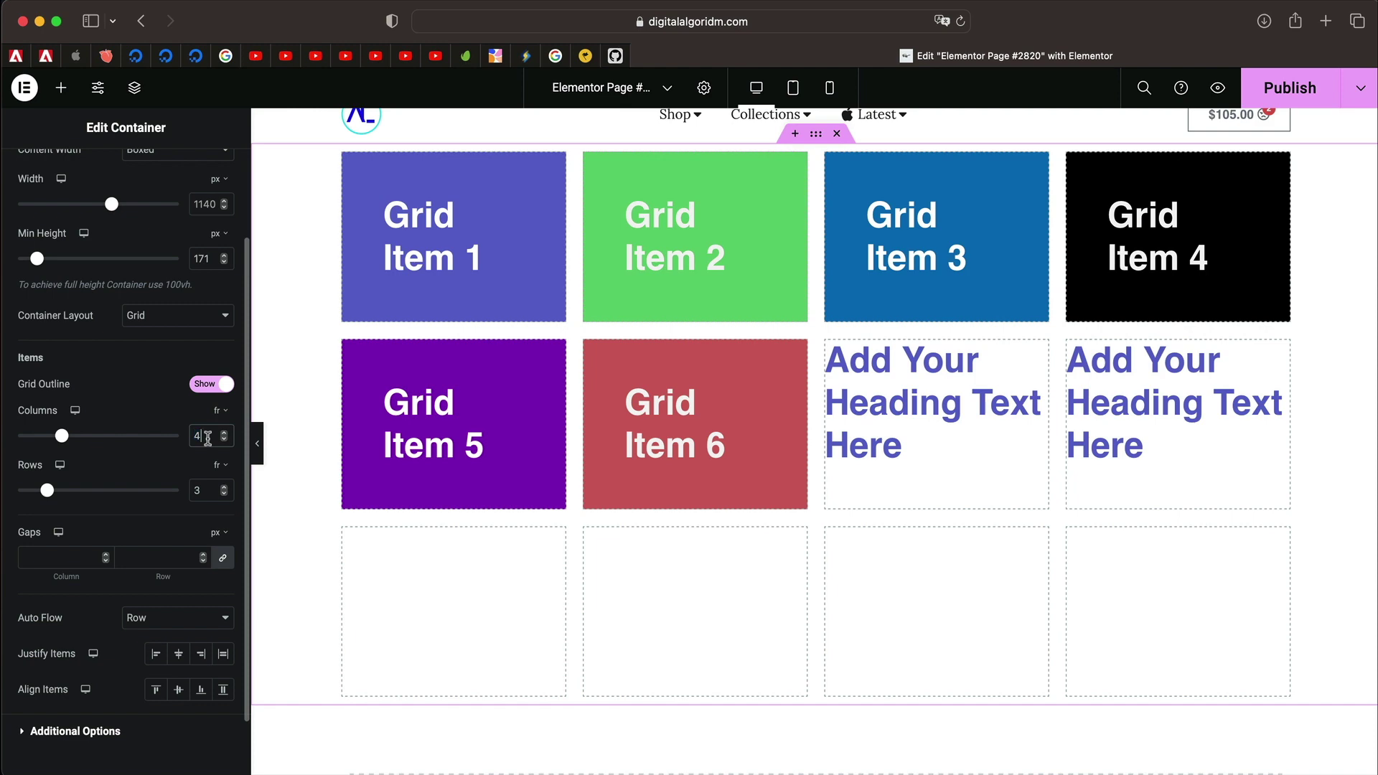
pyautogui.doubleClick(208, 437)
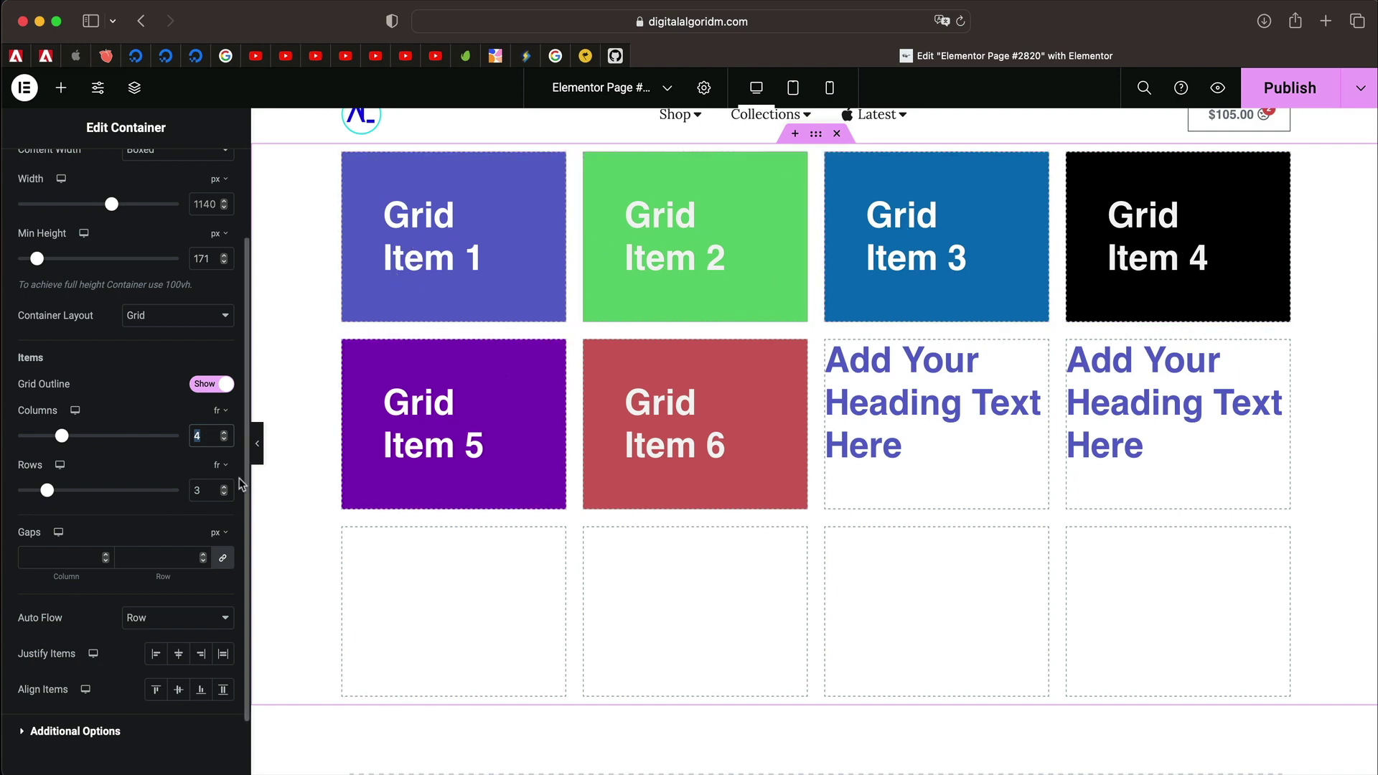
# - Switch the grid container's columns to custom units and define them as 1fr 2fr 1fr
pyautogui.click(219, 411)
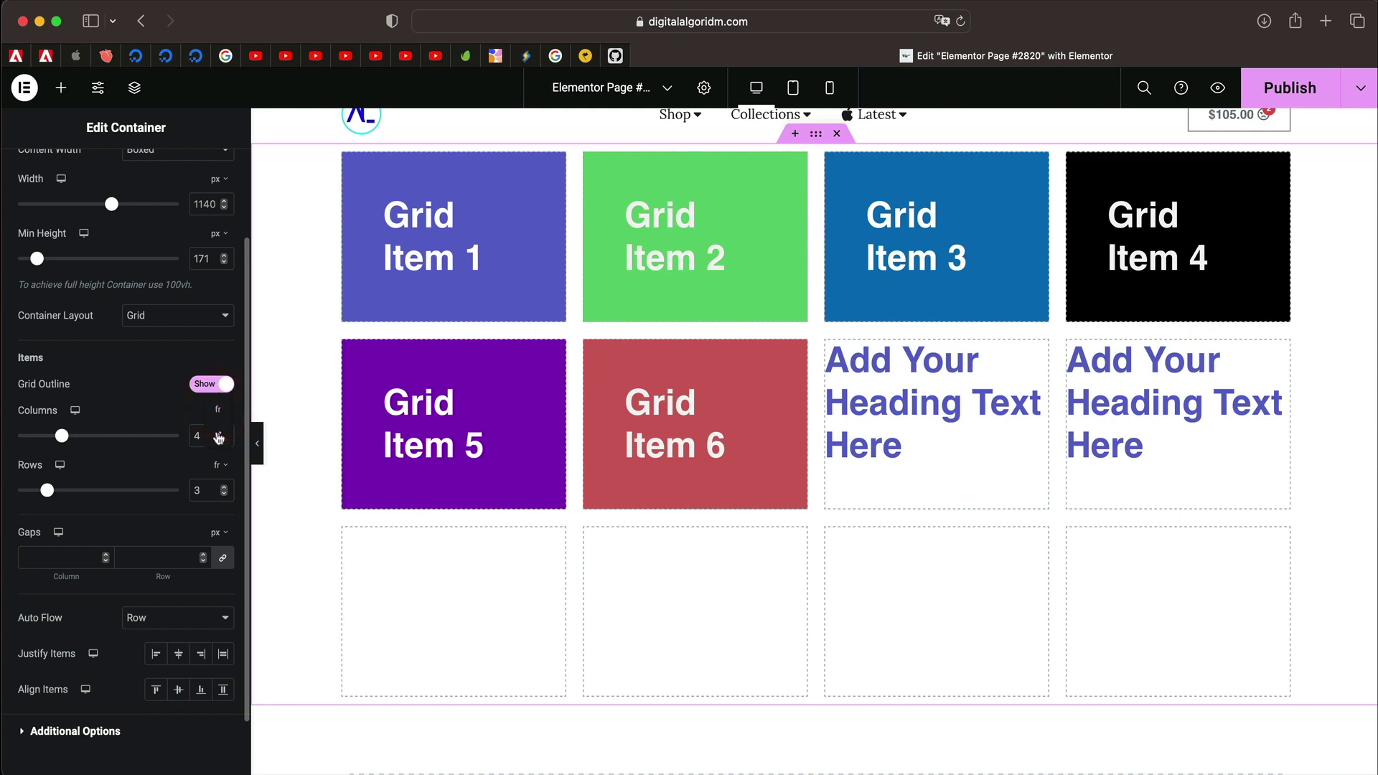
pyautogui.click(219, 438)
pyautogui.click(63, 434)
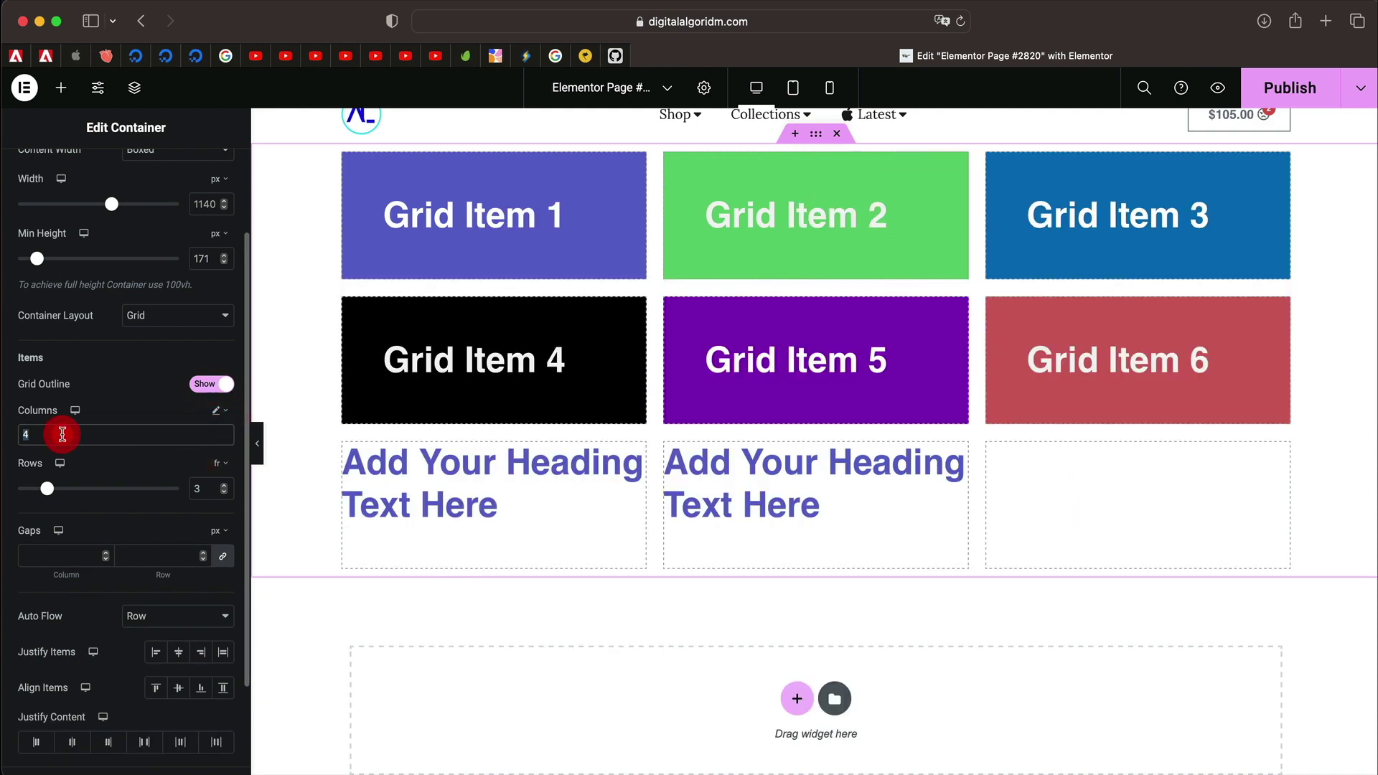
pyautogui.press('BackSpace')
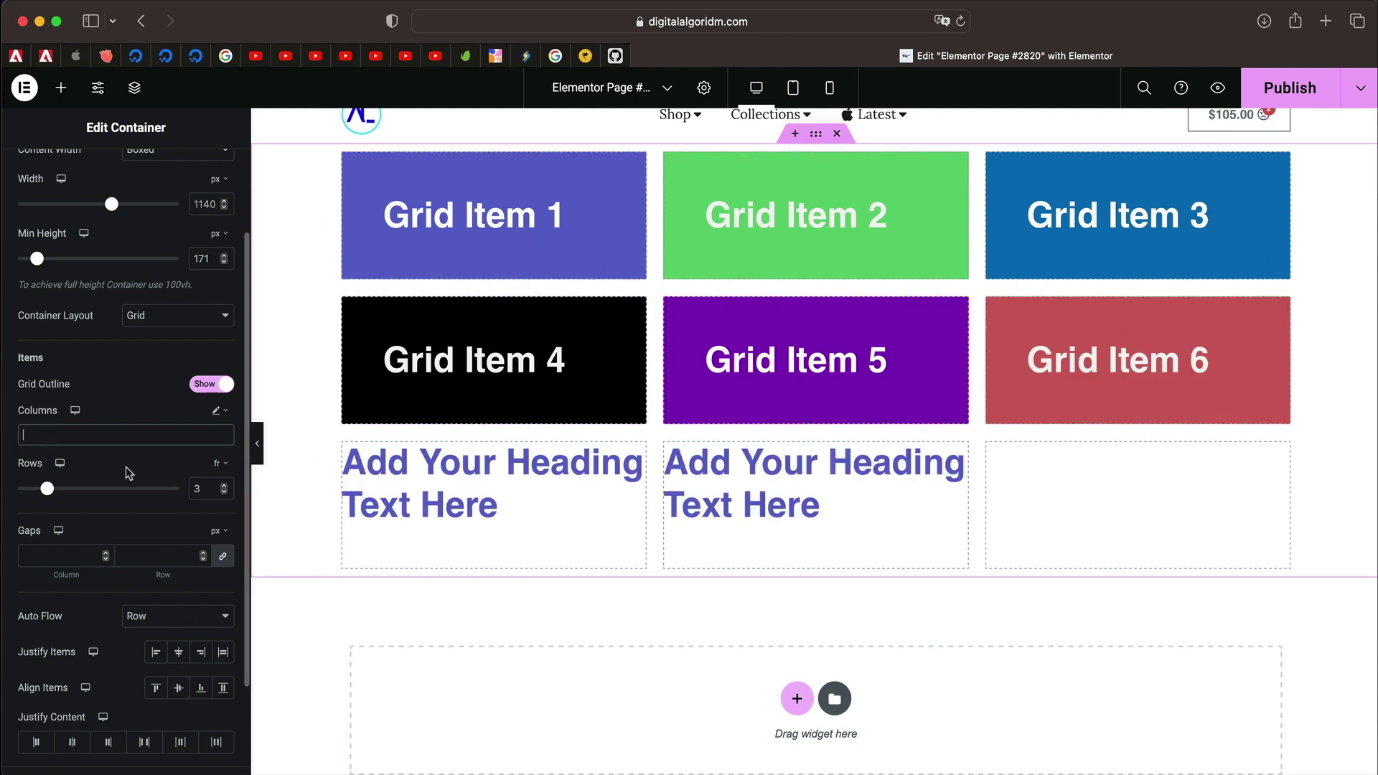
pyautogui.write('1fr')
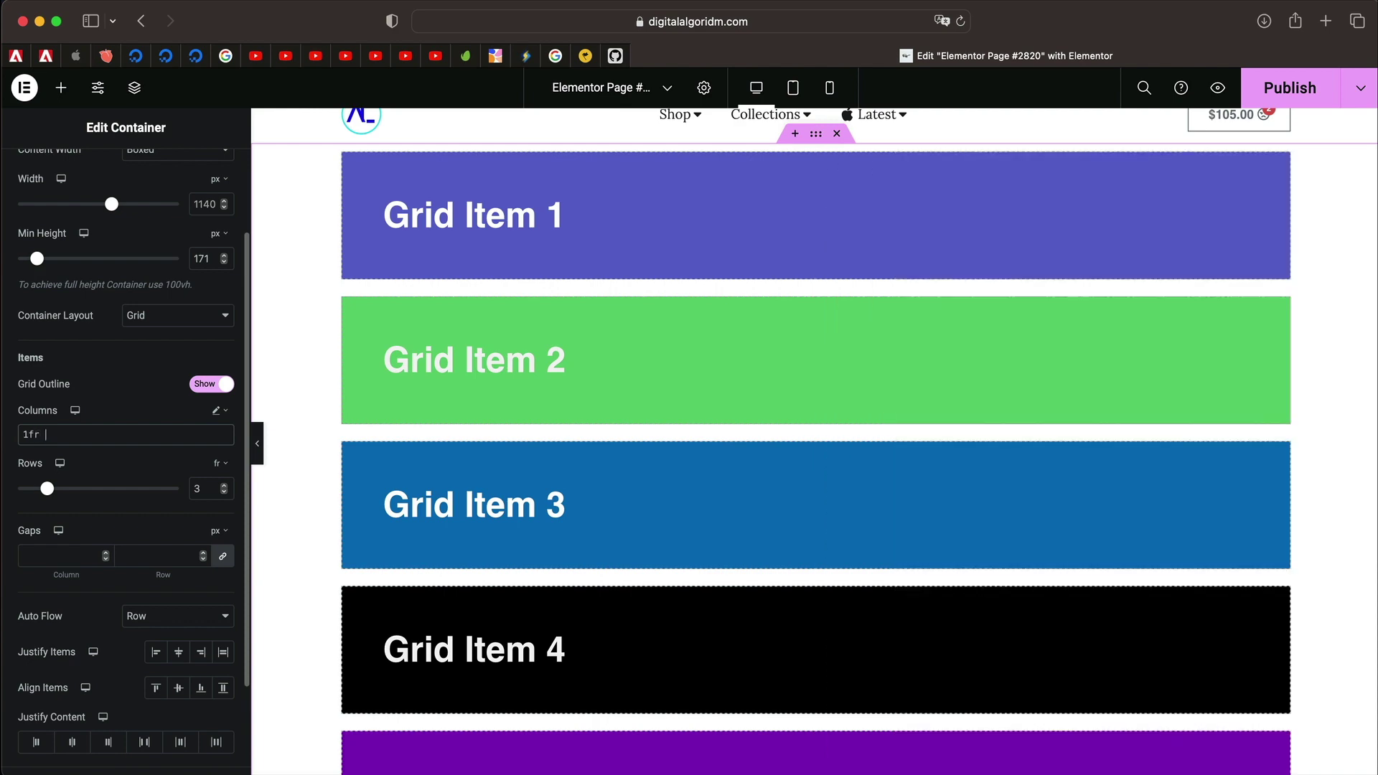
pyautogui.write(' 2fr 1')
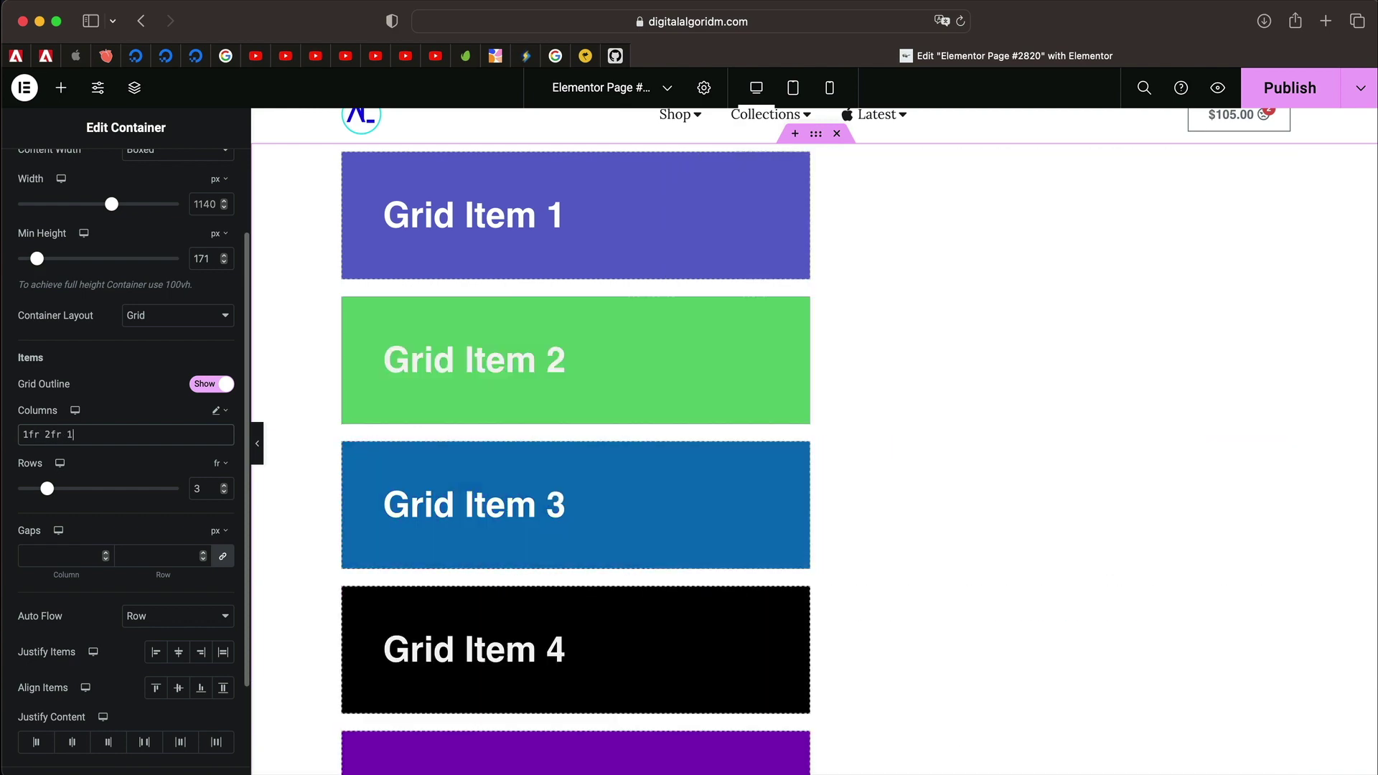
pyautogui.write('fr')
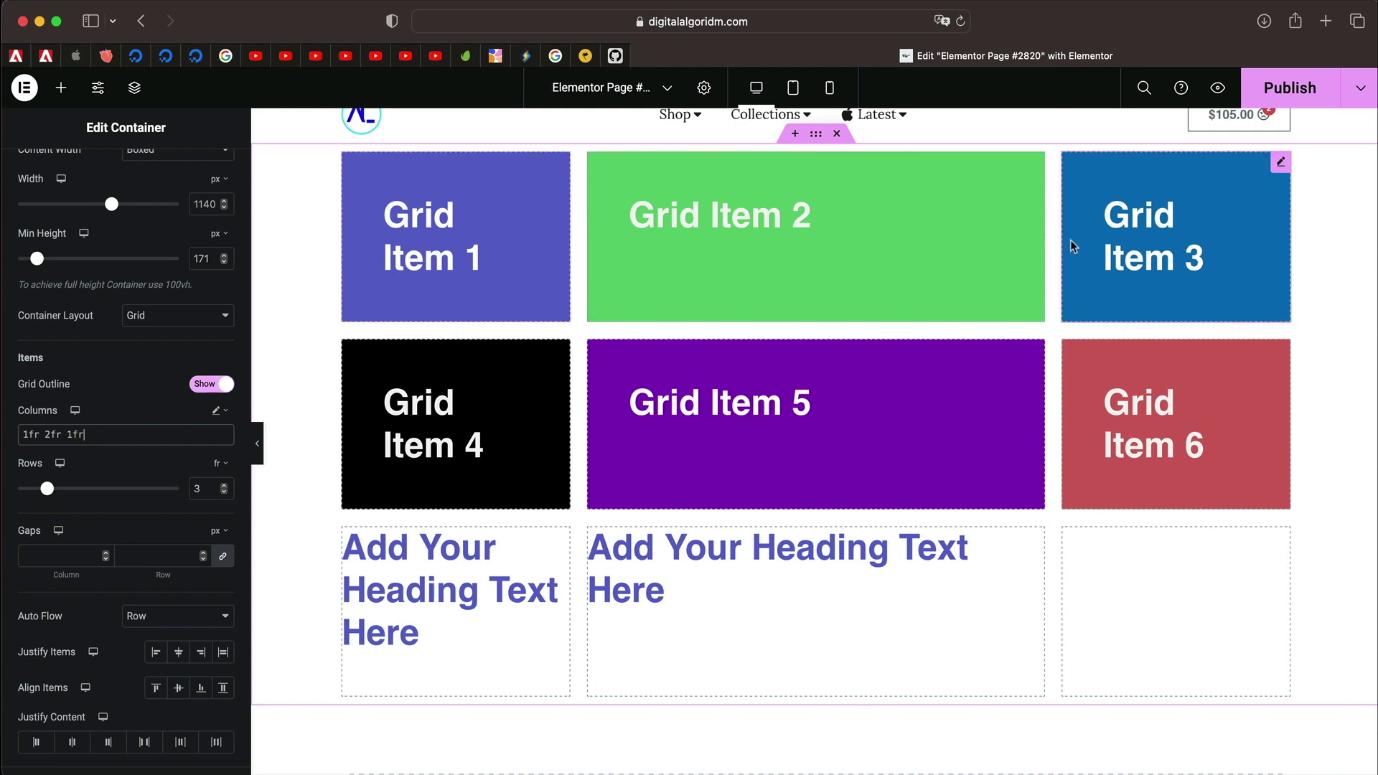
# - Try 100px and 400px for the grid's third column, and set the columns to 1fr 2fr 3fr
pyautogui.click(67, 434)
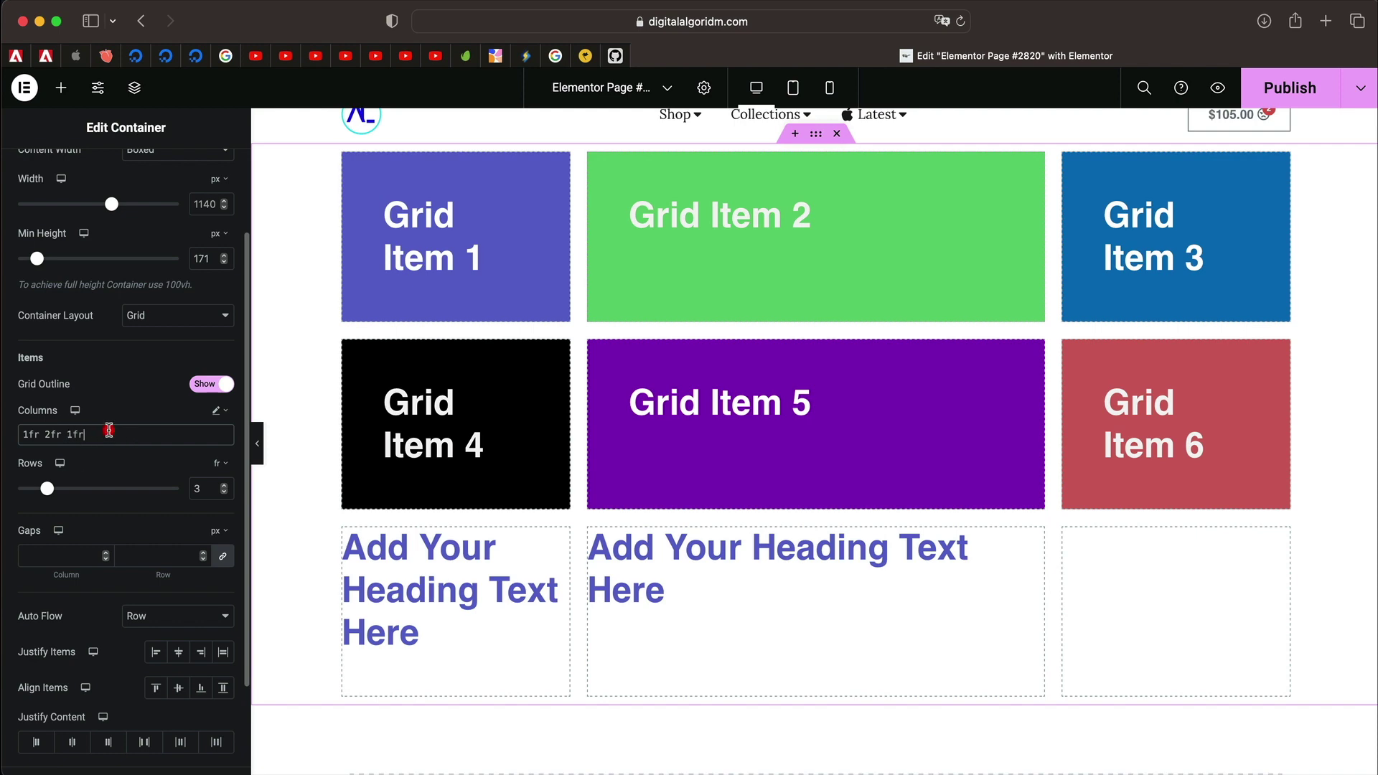
pyautogui.press('BackSpace')
pyautogui.press('BackSpace')
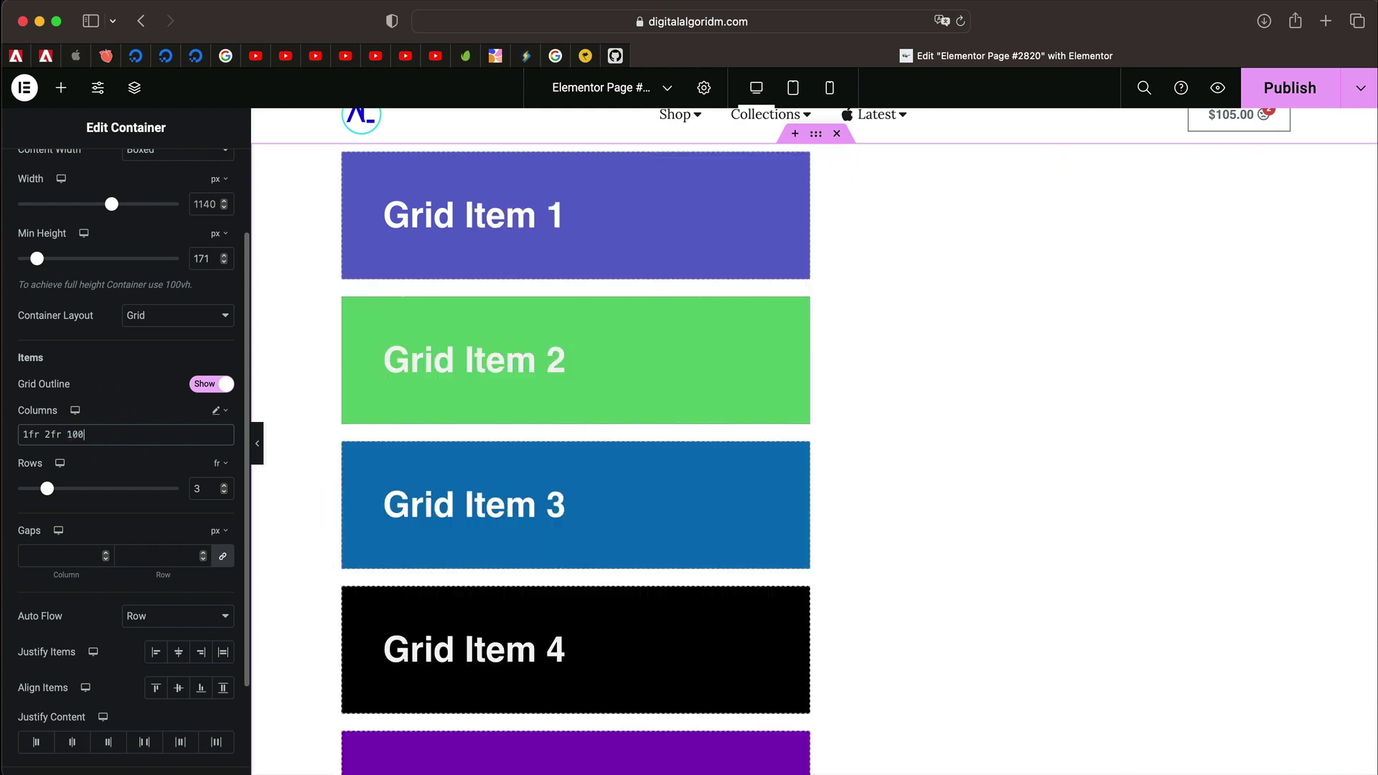
pyautogui.write('00px')
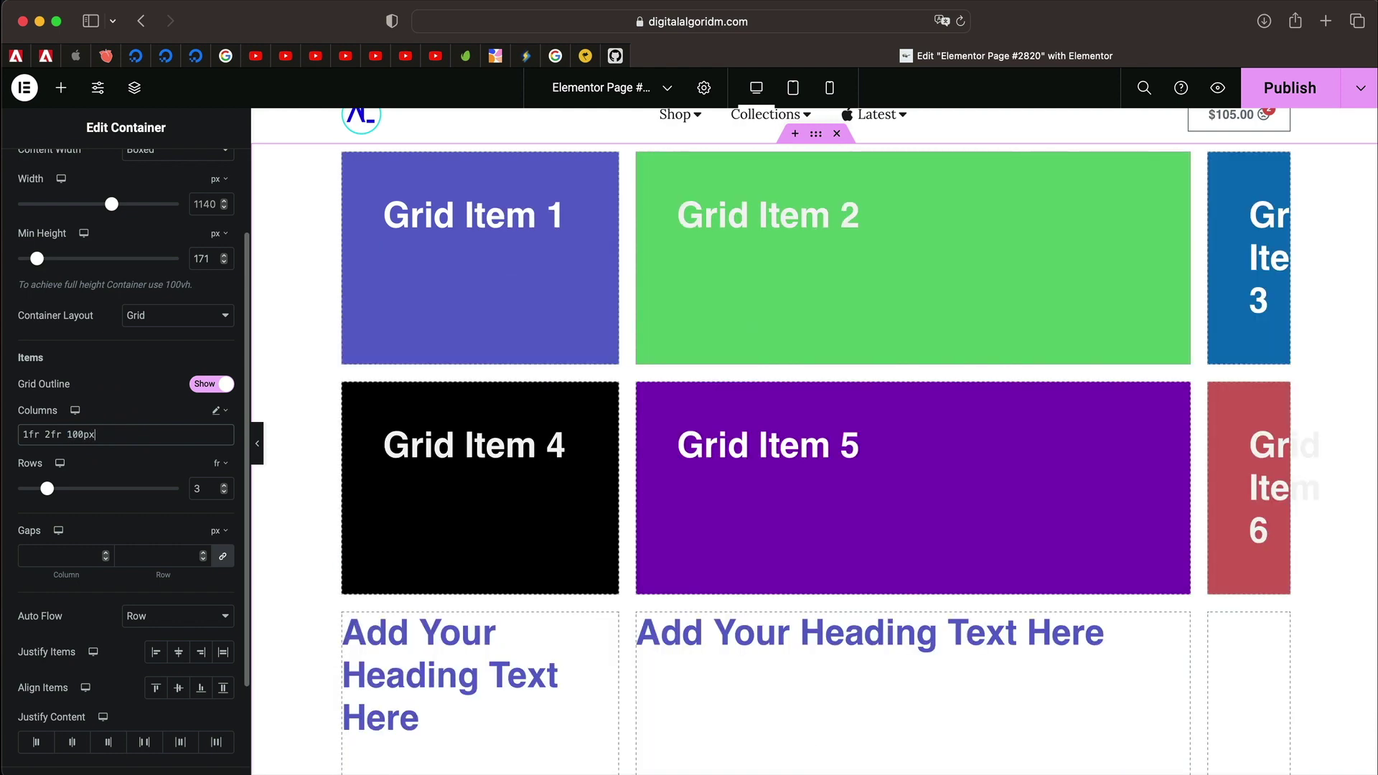
pyautogui.press('BackSpace')
pyautogui.write('4')
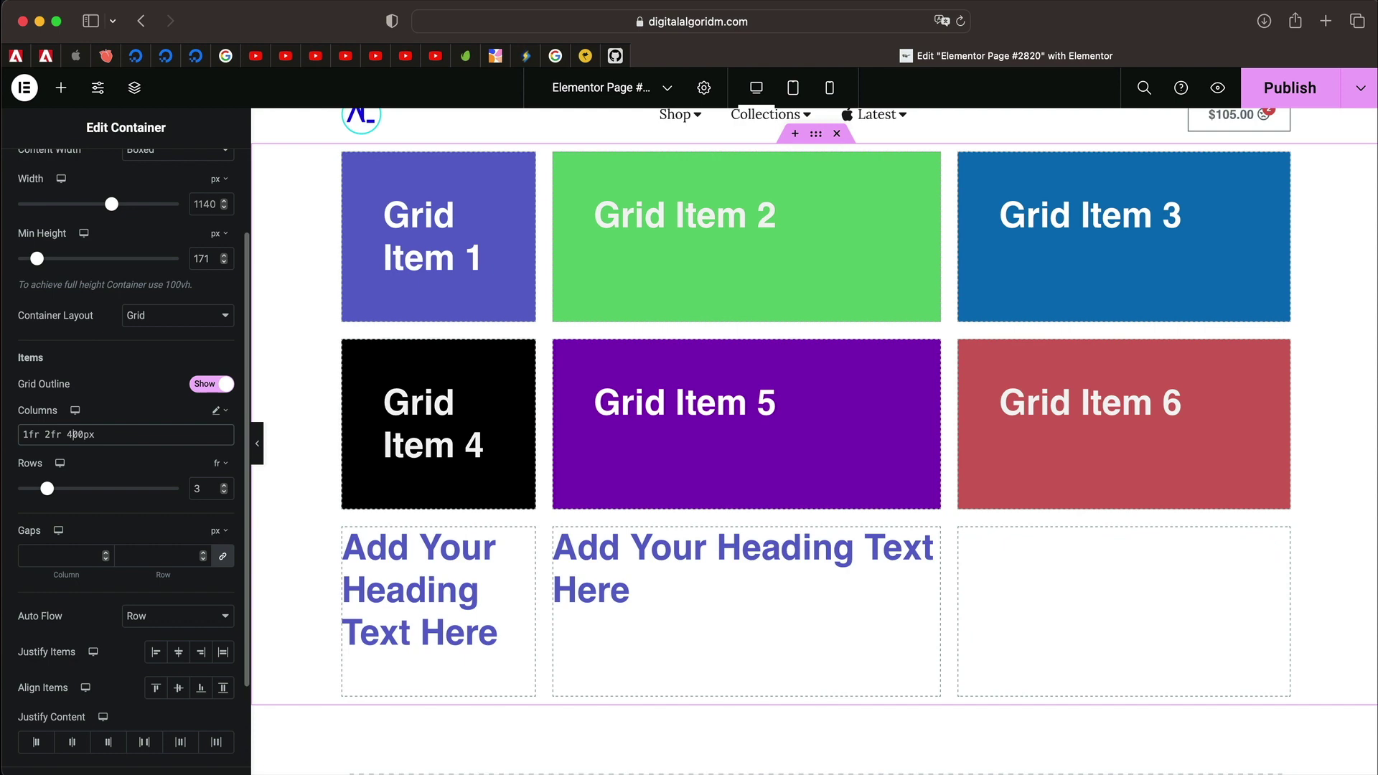
pyautogui.tripleClick(108, 431)
pyautogui.write('1fr 2fr 3fr')
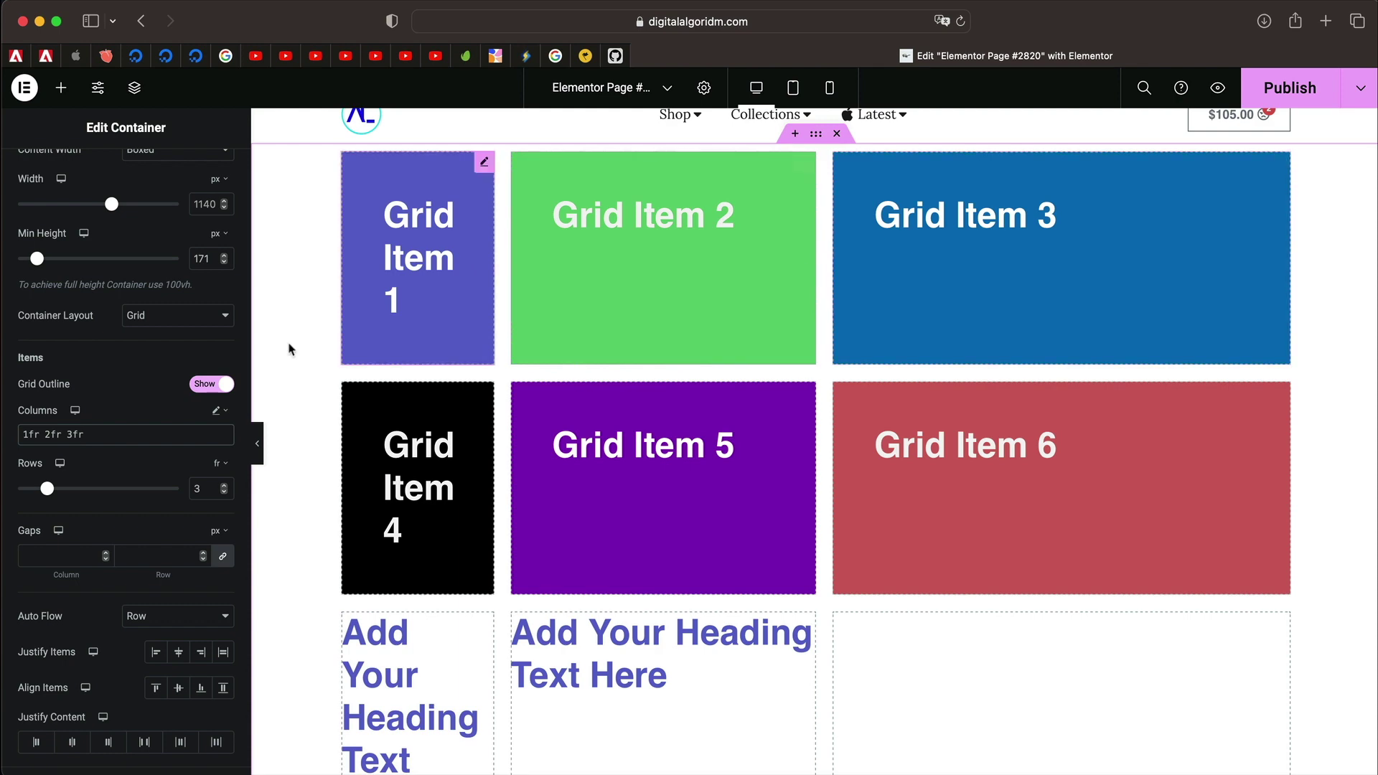
# - Switch the grid container's rows to custom units and define them as 1fr 2fr 1fr
pyautogui.click(218, 463)
pyautogui.click(219, 490)
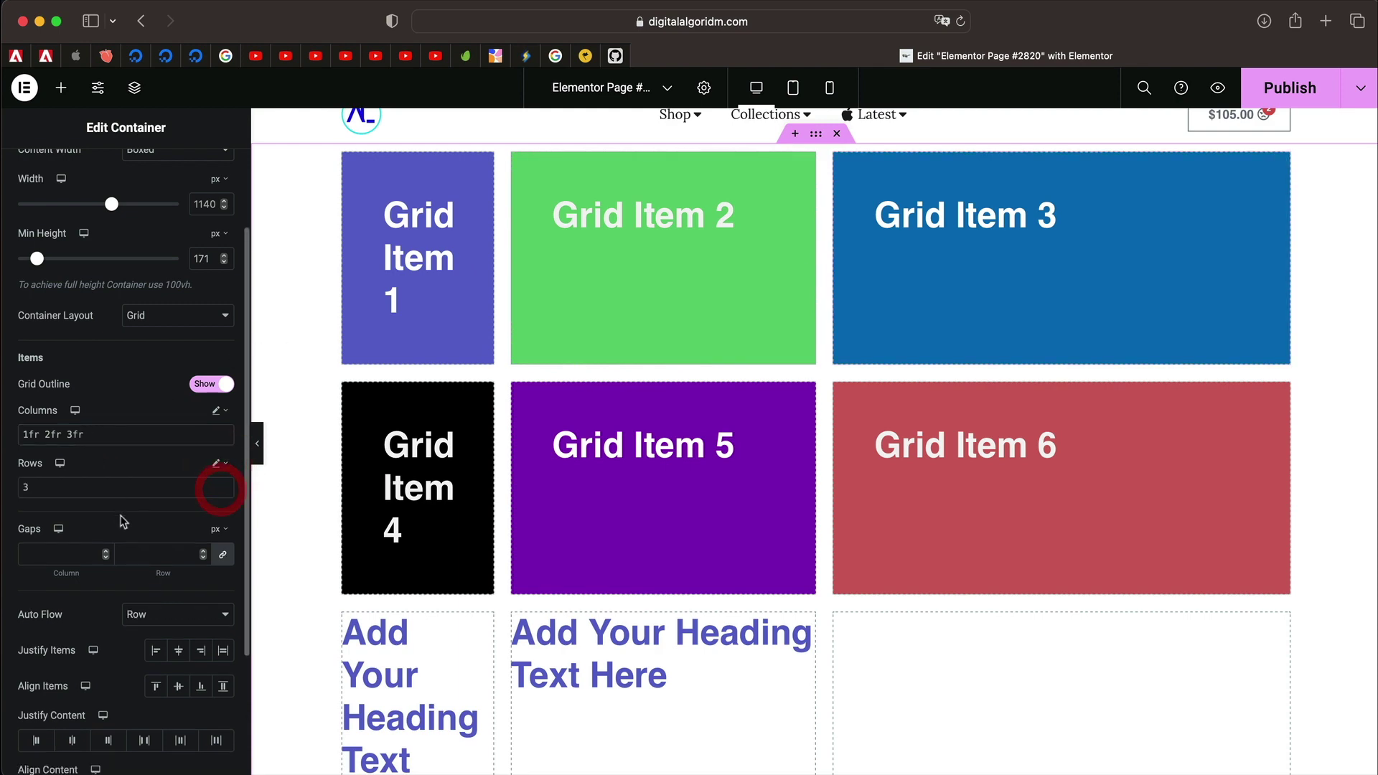
pyautogui.click(101, 483)
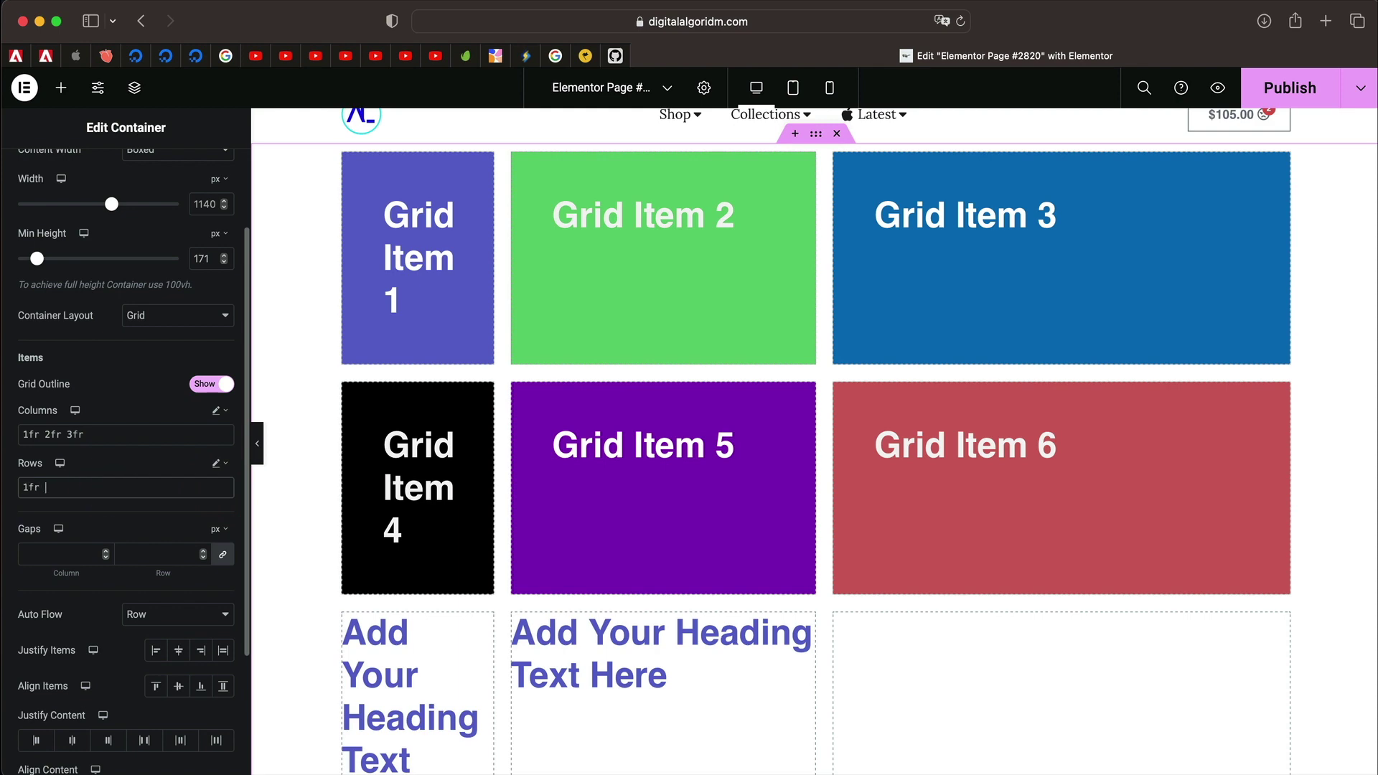
pyautogui.write('fr 2fr')
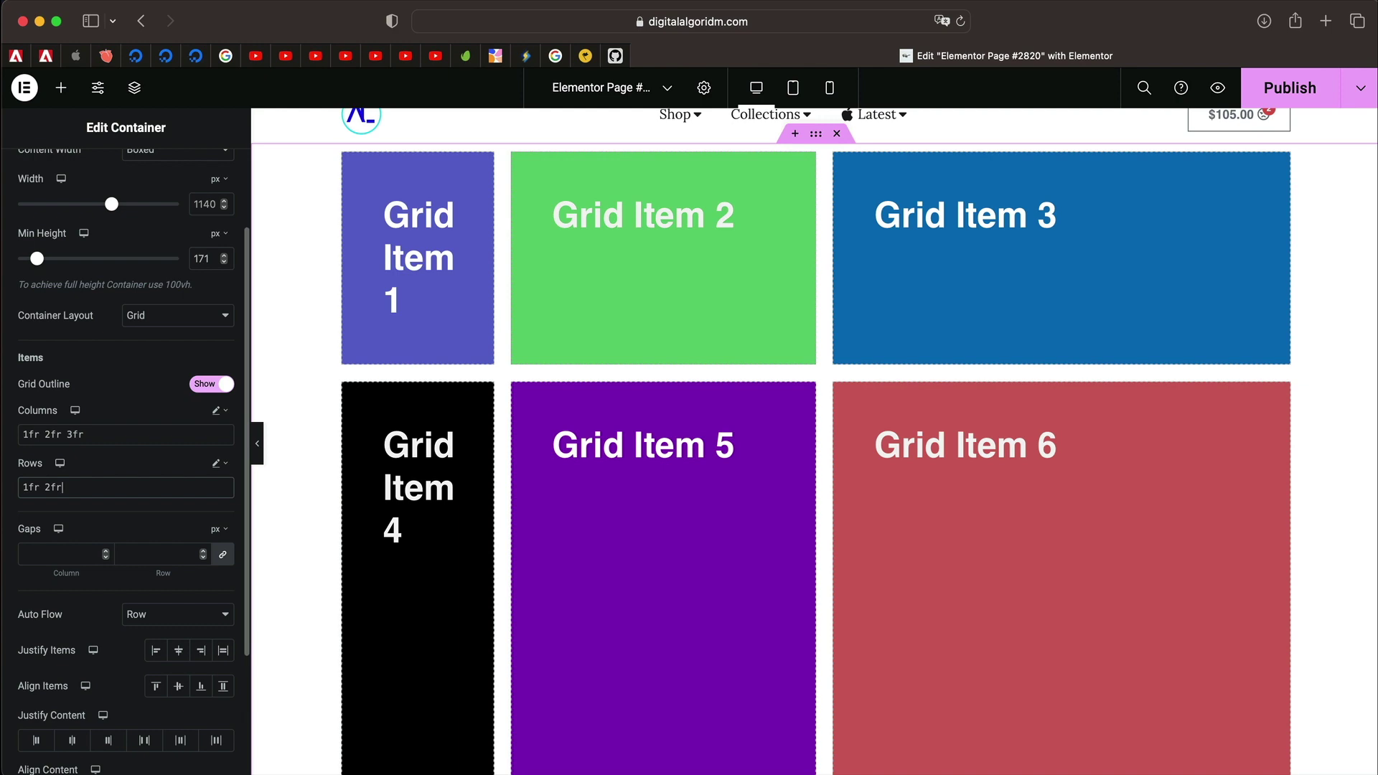
pyautogui.write(' 1fr')
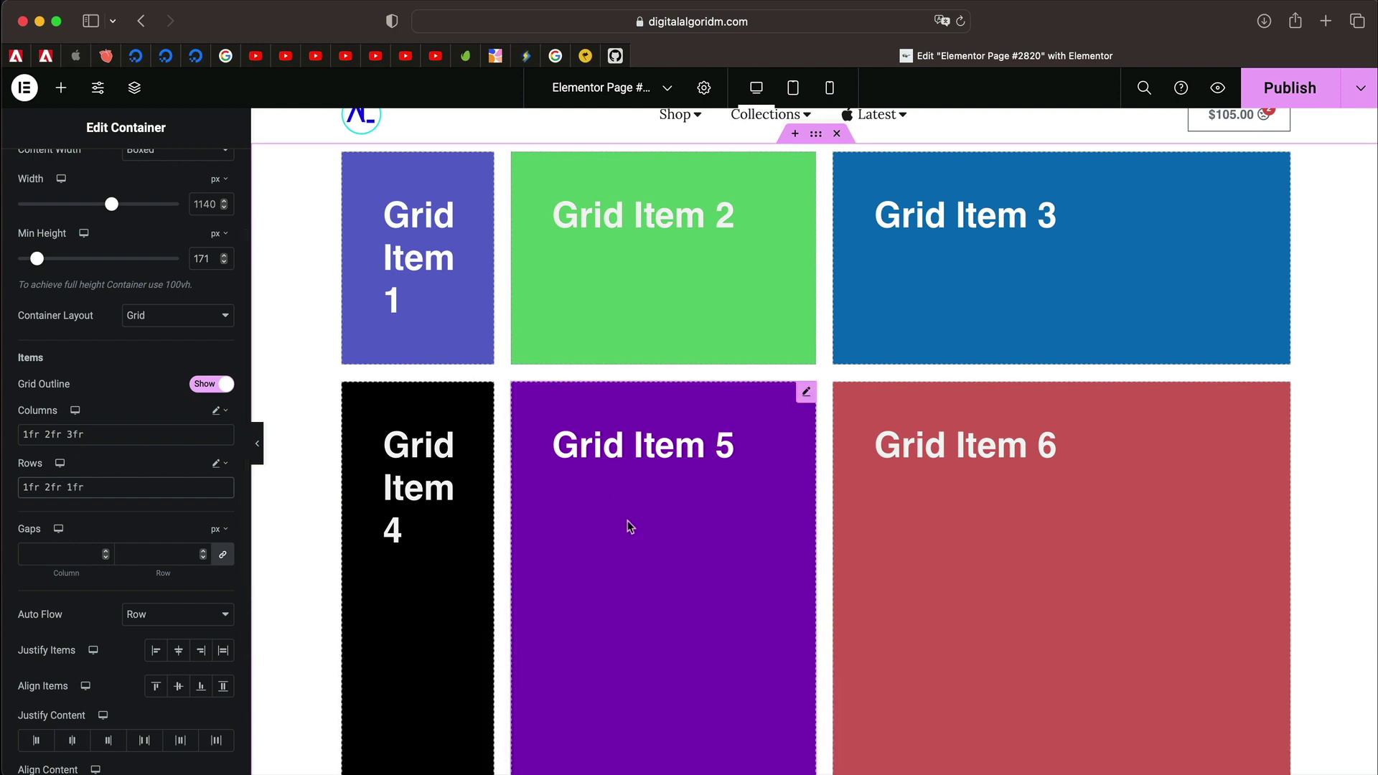
pyautogui.scroll(-5, 627, 520)
pyautogui.scroll(5, 628, 519)
pyautogui.scroll(-1, 630, 526)
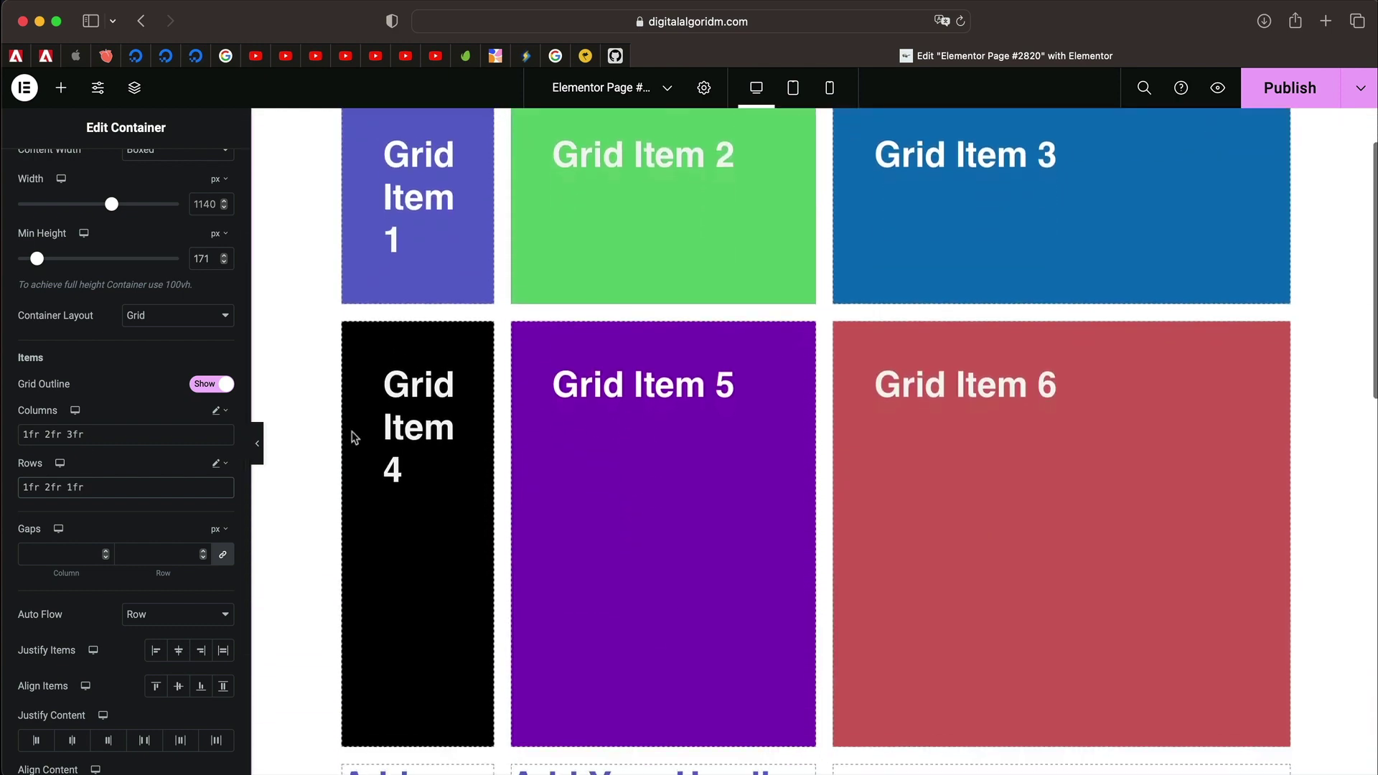
# - Change the custom row sizes to 2fr 1fr 1fr and check the resulting grid on the page
pyautogui.click(30, 486)
pyautogui.press('BackSpace')
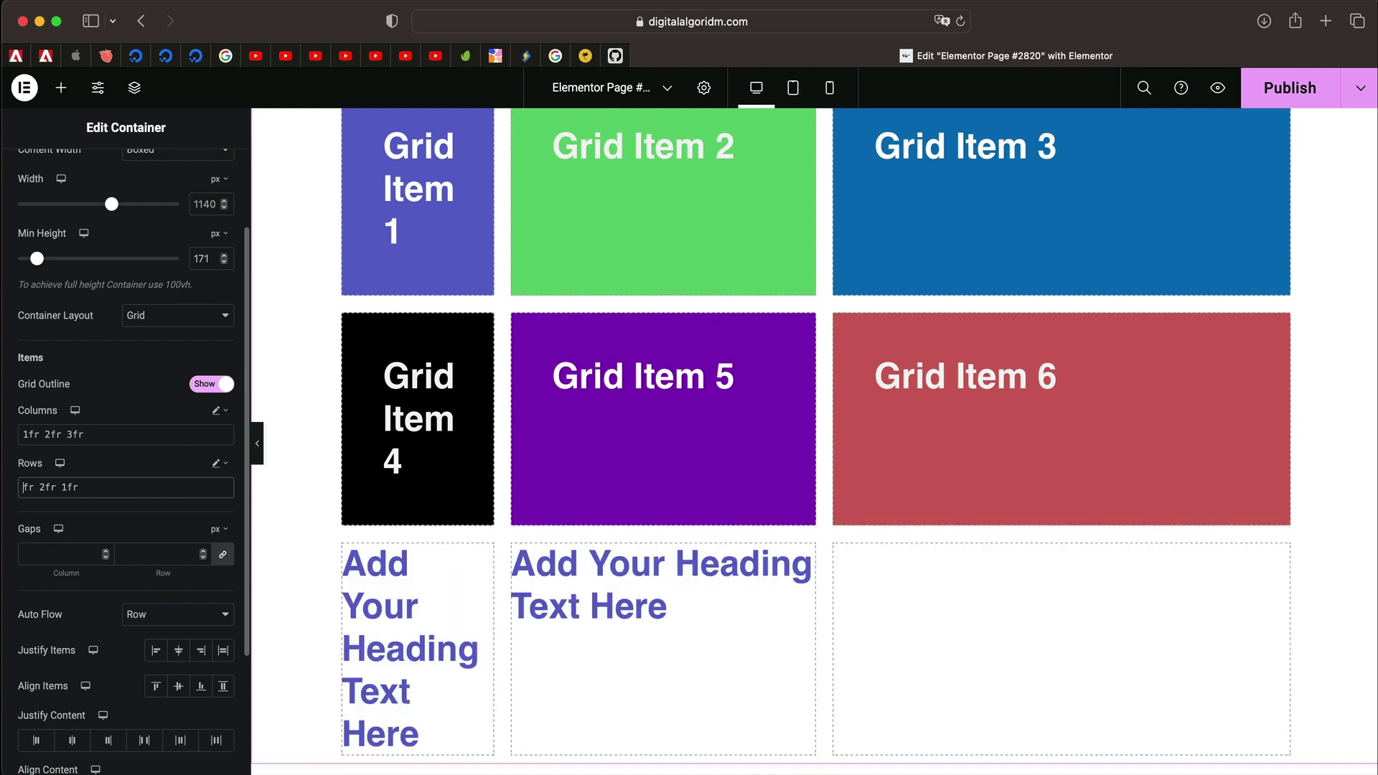
pyautogui.write('2')
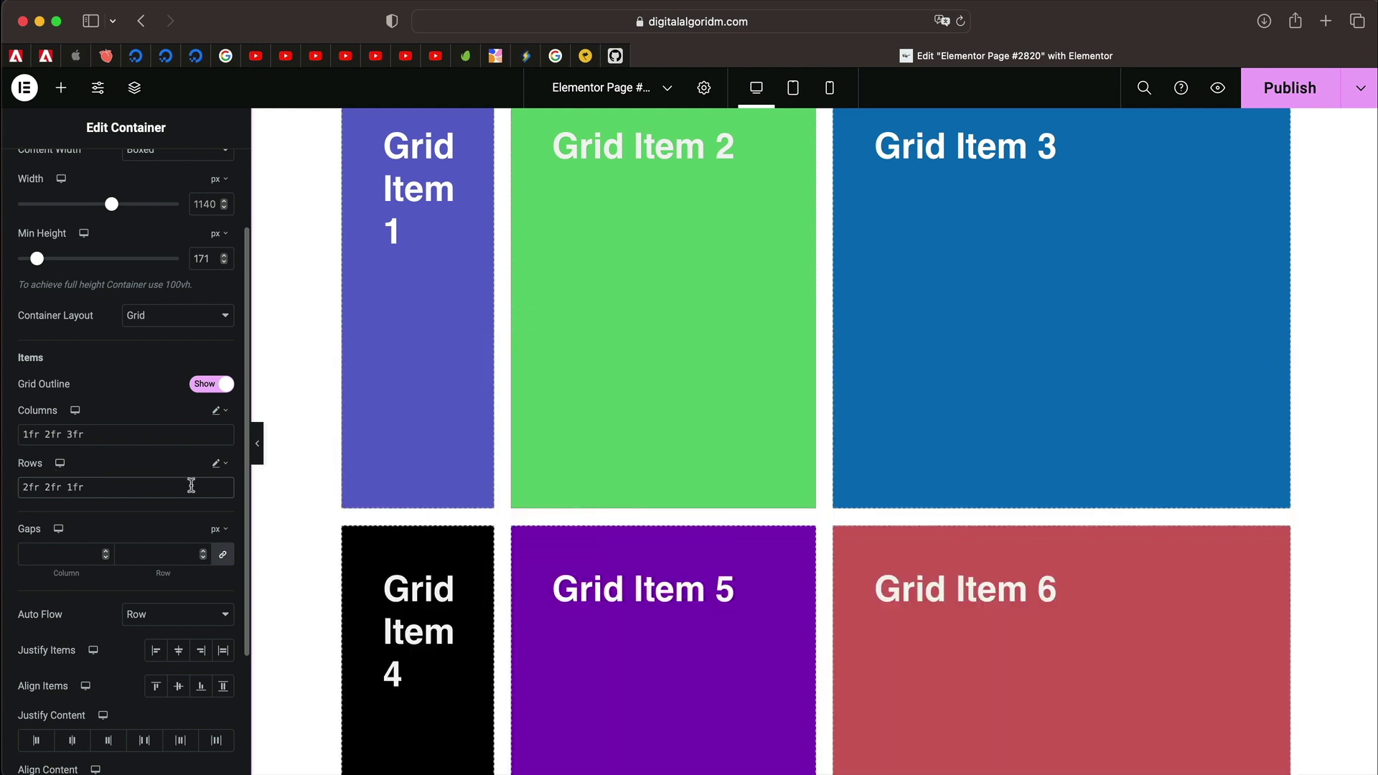
pyautogui.click(48, 487)
pyautogui.press('BackSpace')
pyautogui.write('1fr')
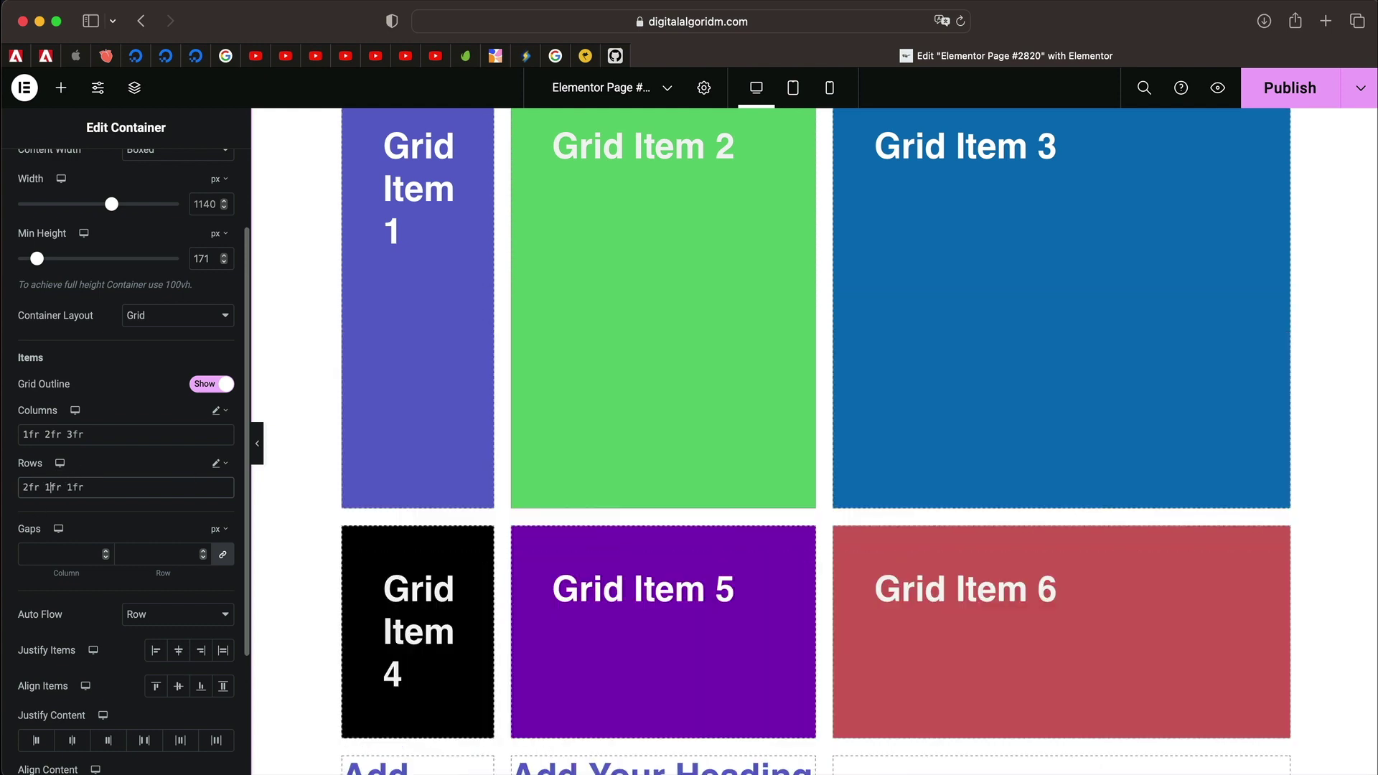
pyautogui.scroll(3, 477, 523)
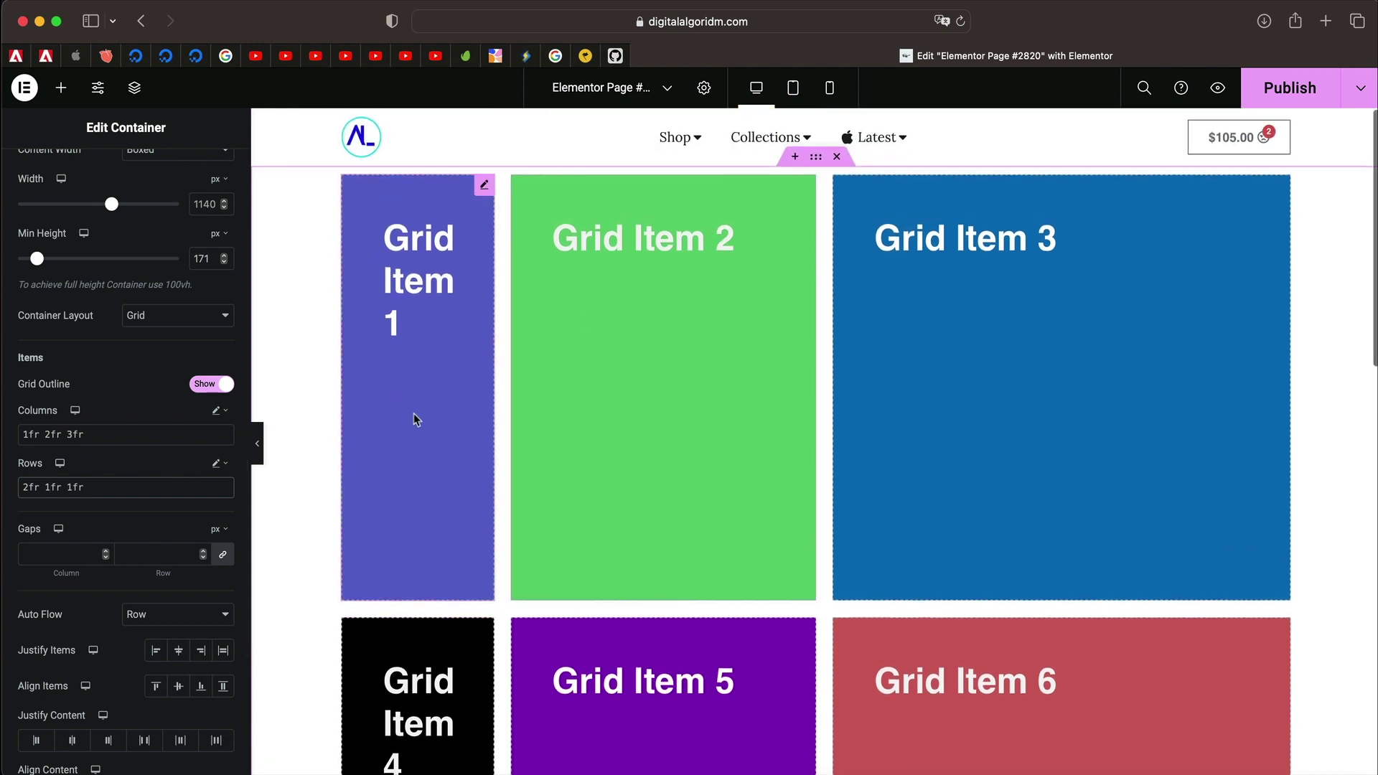
pyautogui.scroll(-5, 415, 418)
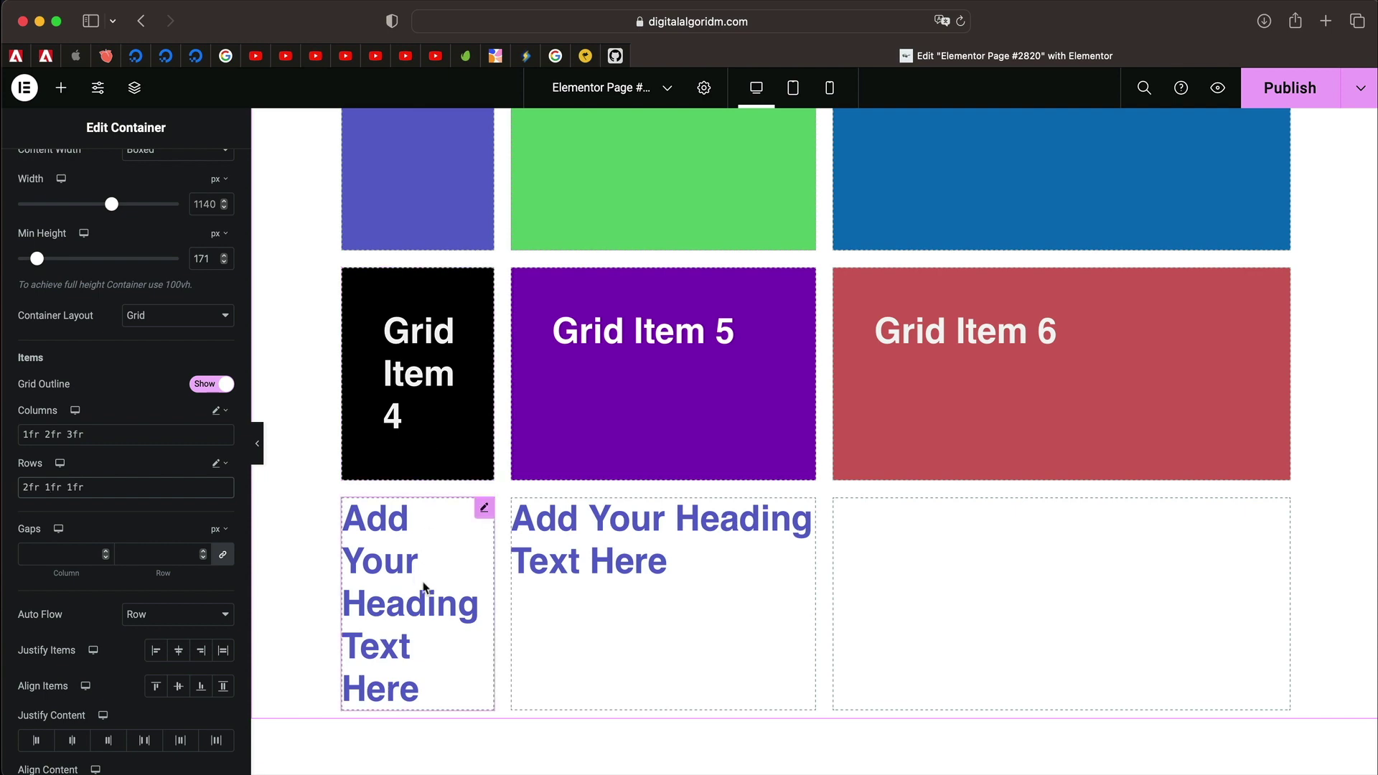
# - Return the columns and rows to the fr unit, with 4 columns and 3 rows
pyautogui.click(217, 415)
pyautogui.click(220, 415)
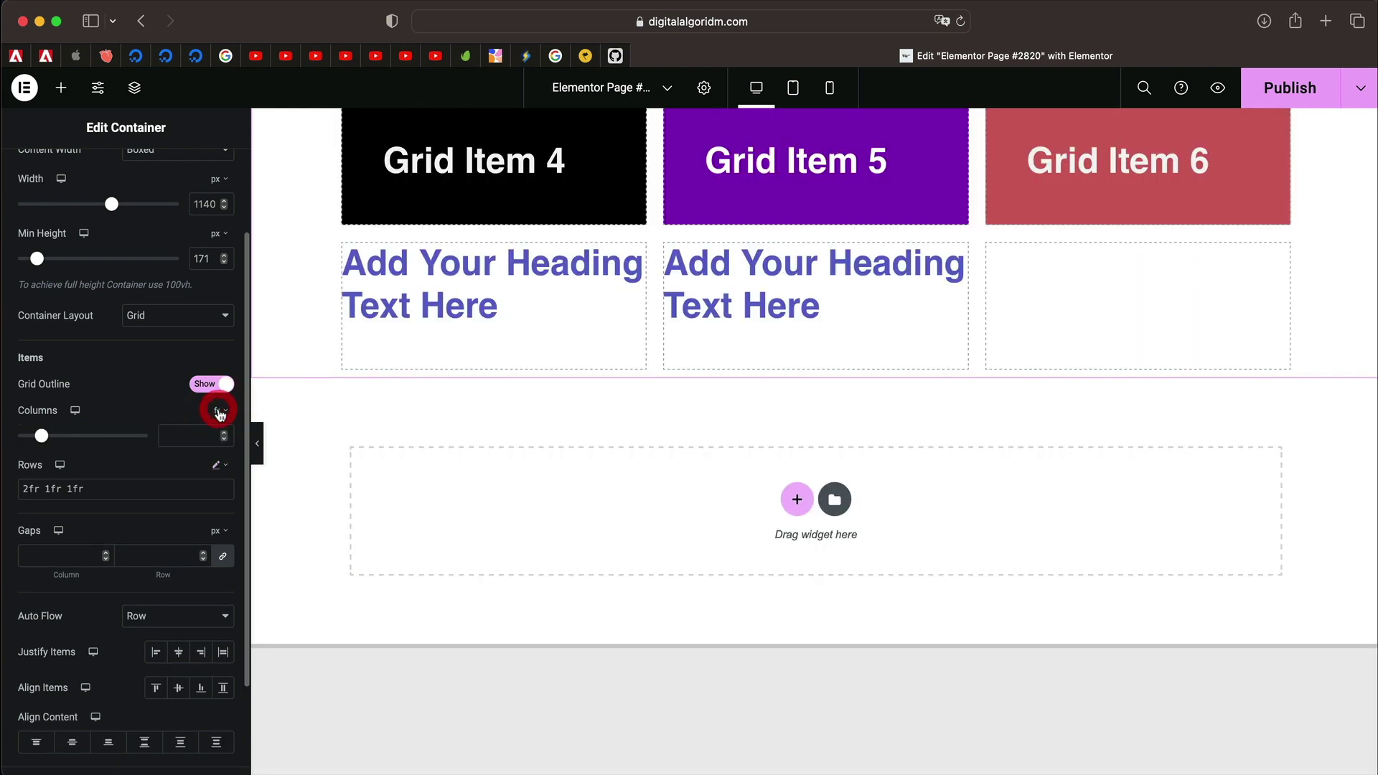
pyautogui.click(220, 465)
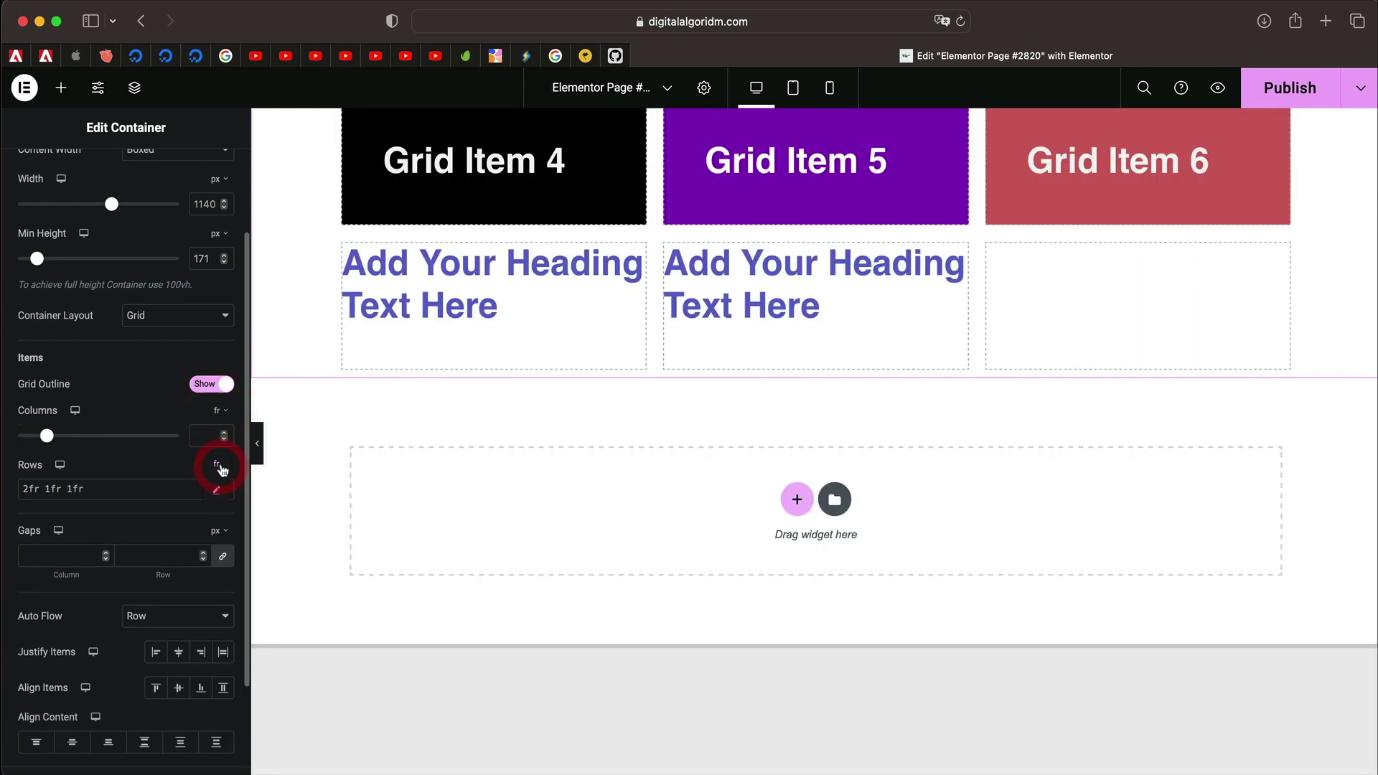
pyautogui.click(220, 466)
pyautogui.click(200, 435)
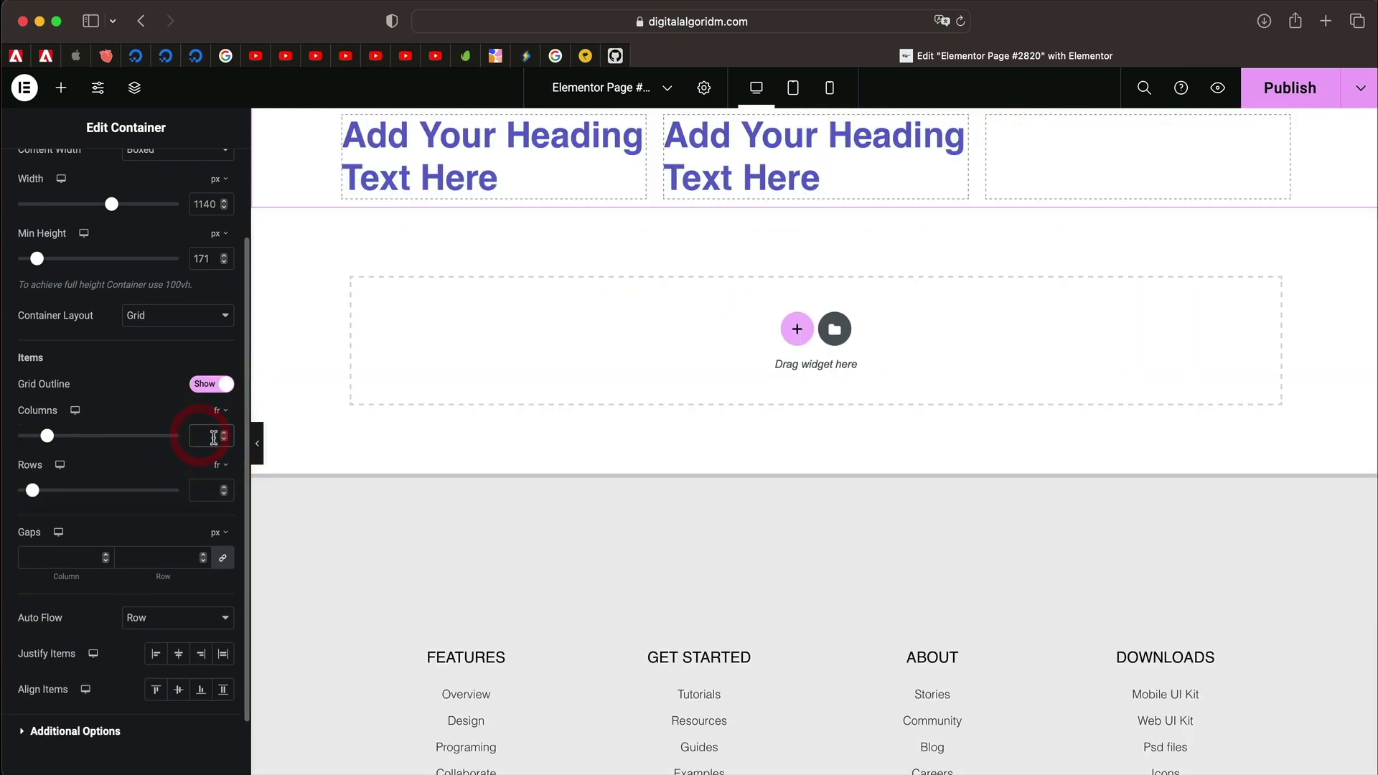
pyautogui.write('4')
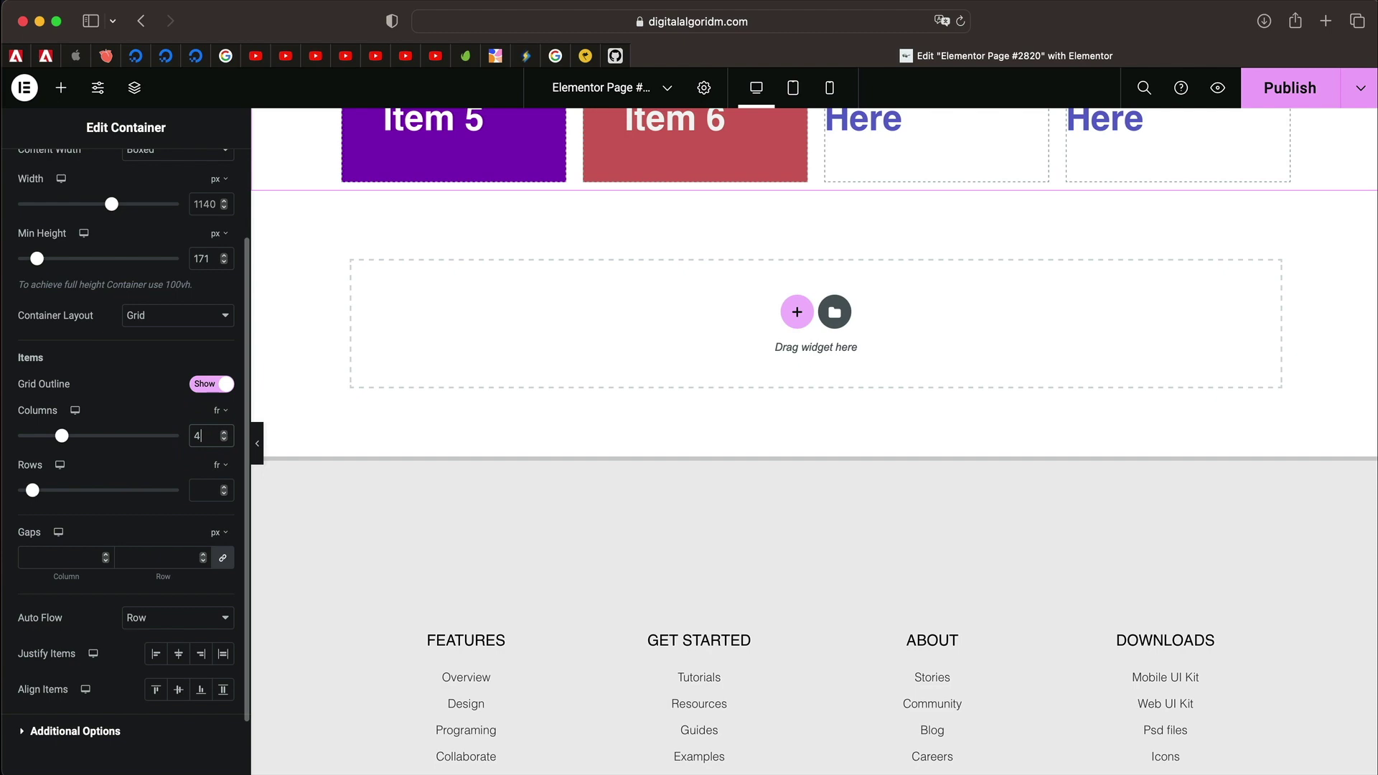
pyautogui.click(214, 488)
pyautogui.write('3')
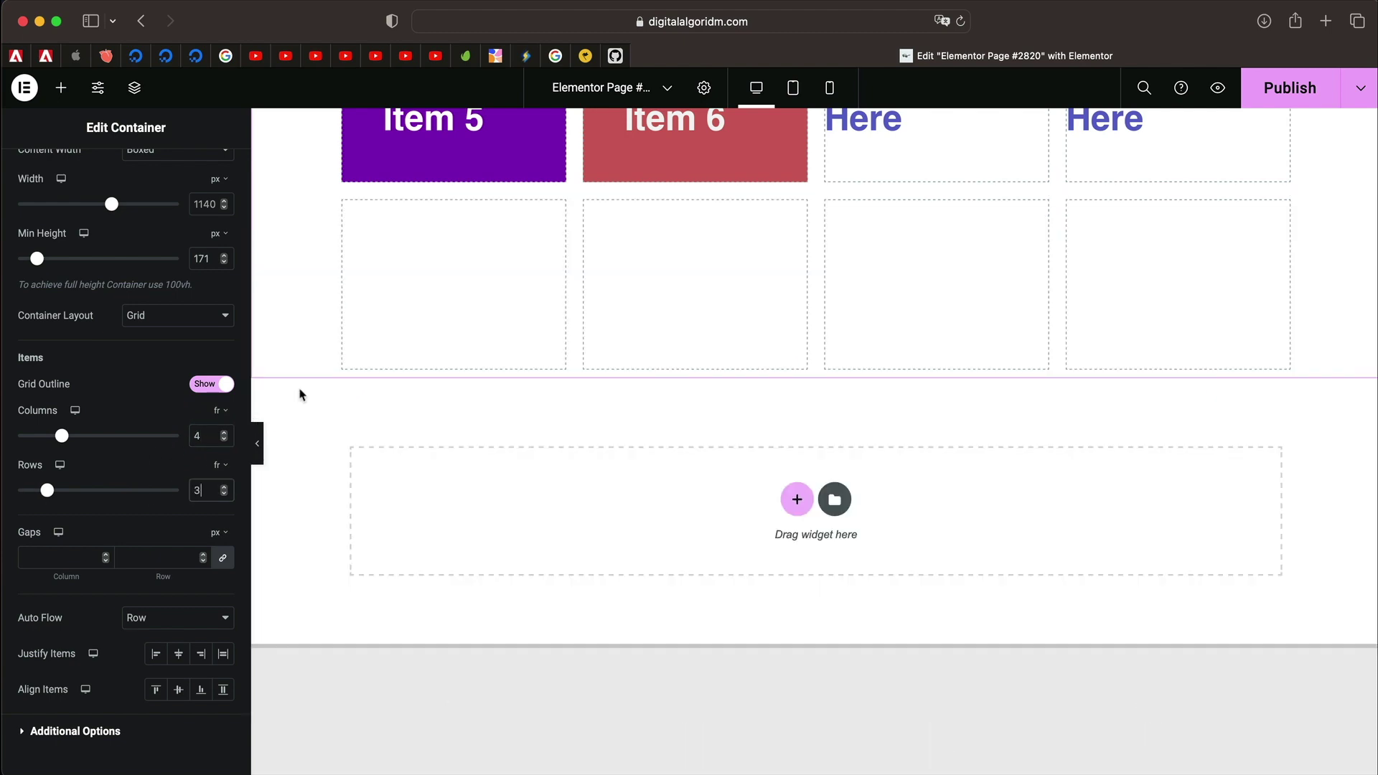
pyautogui.scroll(3, 468, 374)
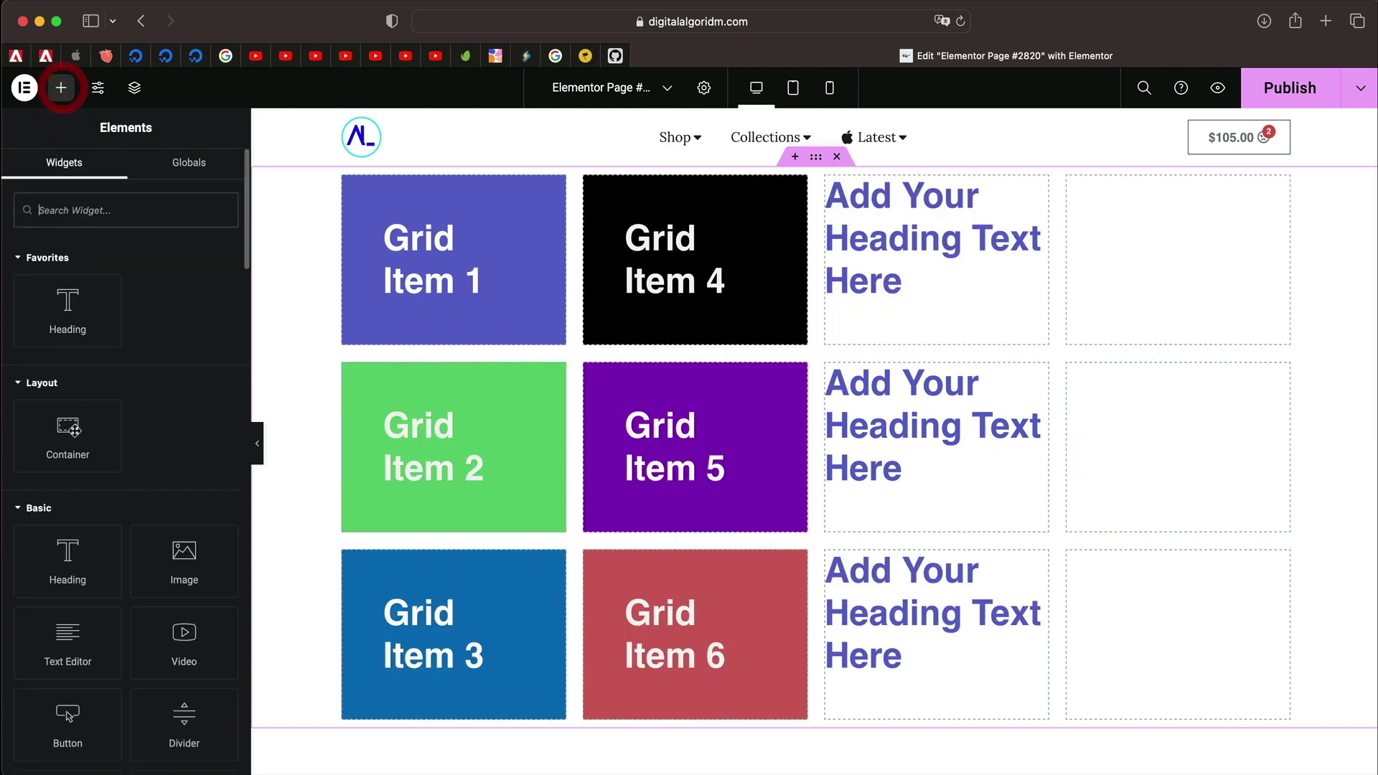
# - Insert a Button widget and an Image widget in the grid's second column, directly below Grid Item 4
pyautogui.scroll(-5, 170, 603)
pyautogui.moveTo(67, 323); pyautogui.dragTo(738, 427)
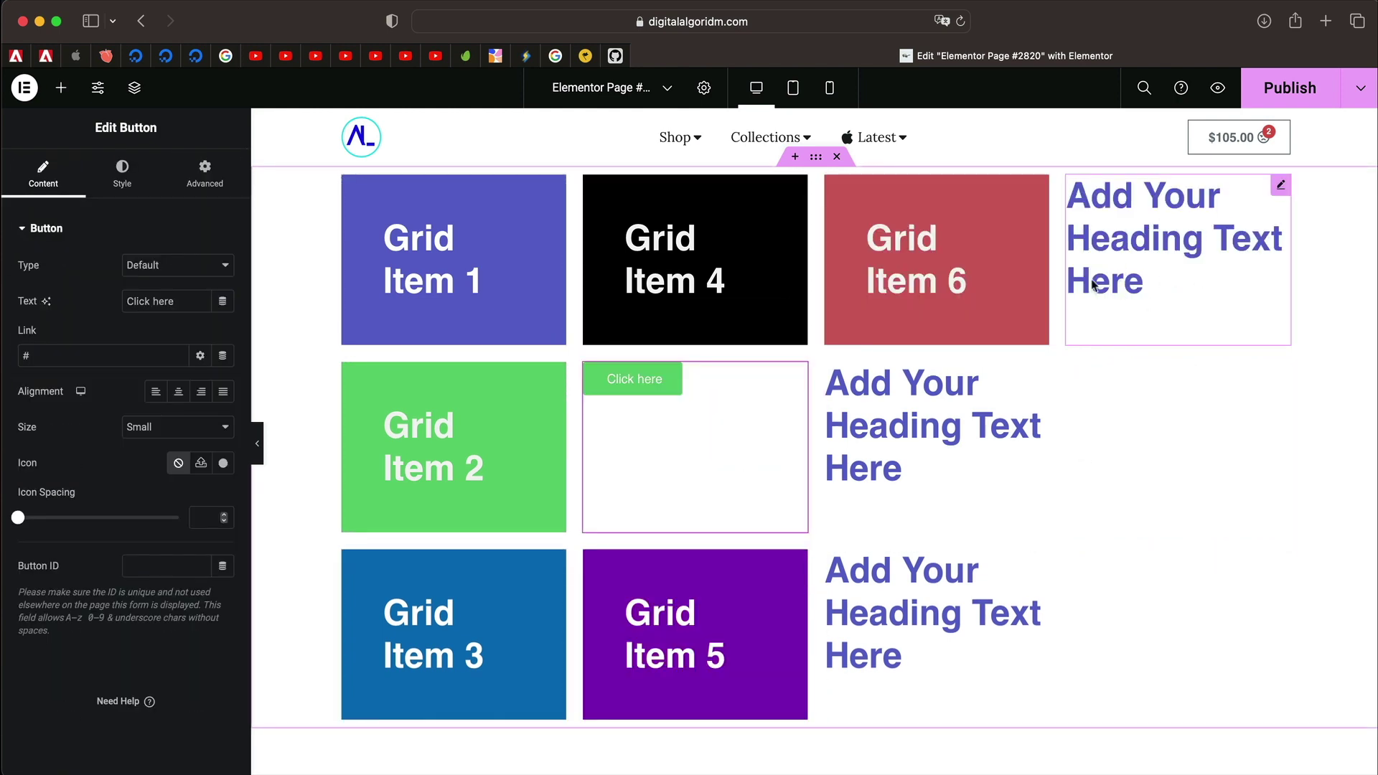
pyautogui.click(61, 88)
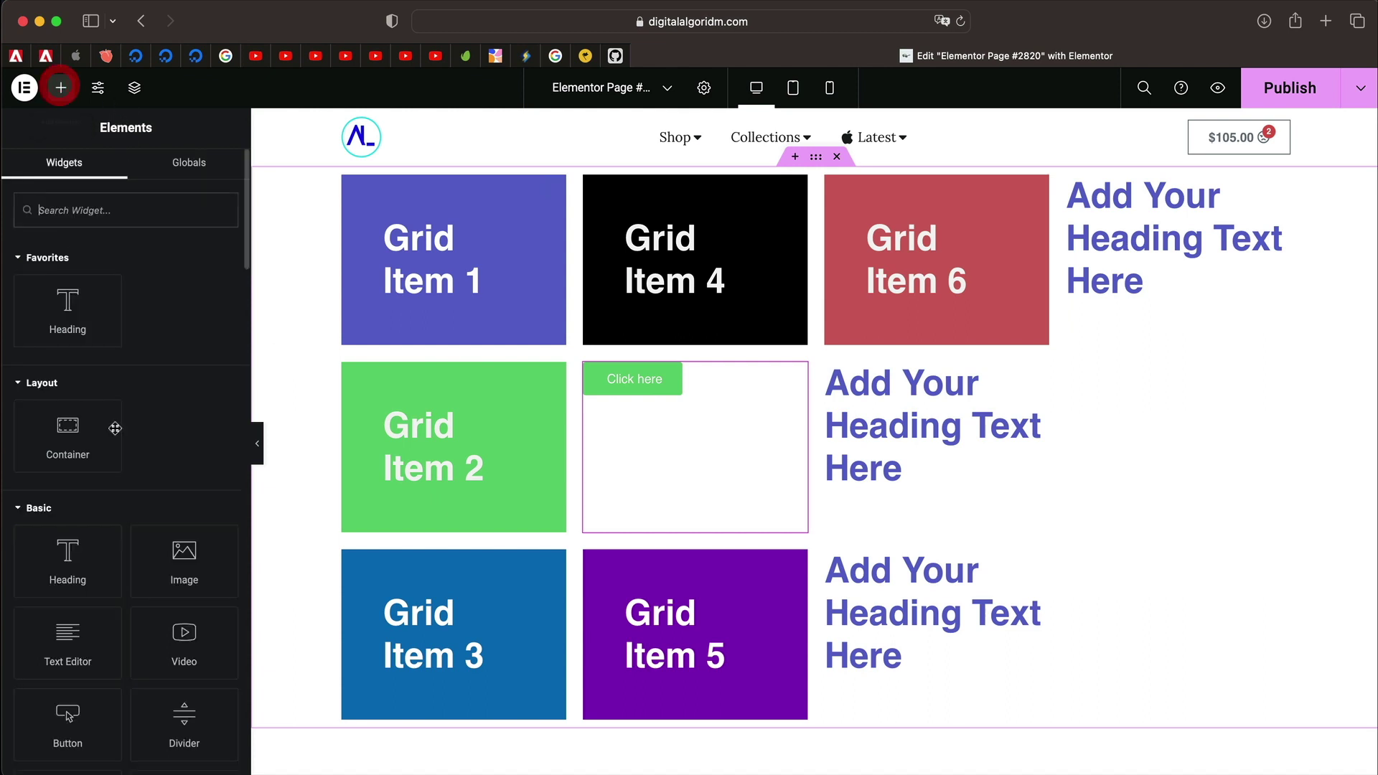
pyautogui.moveTo(183, 552); pyautogui.dragTo(656, 384)
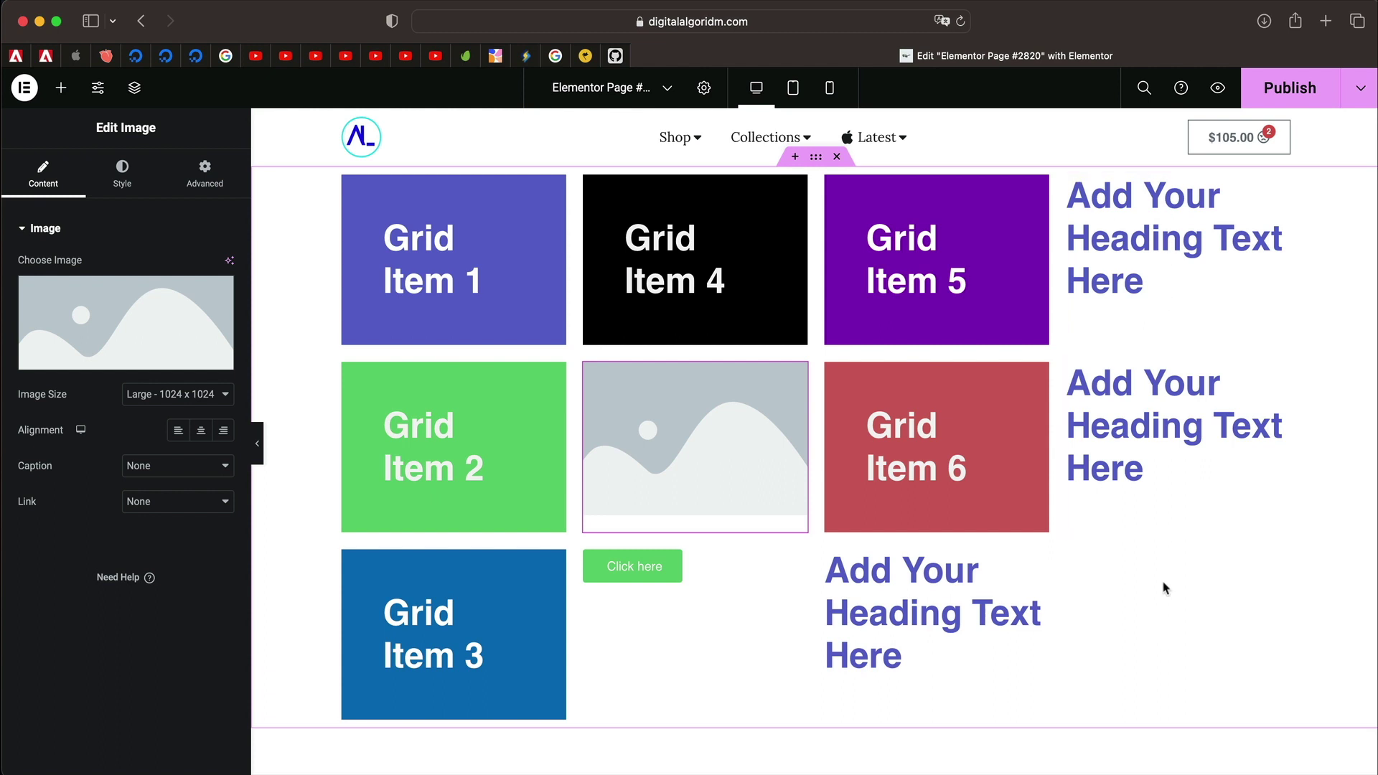
# - Set the grid container's Auto Flow to Row
pyautogui.click(816, 156)
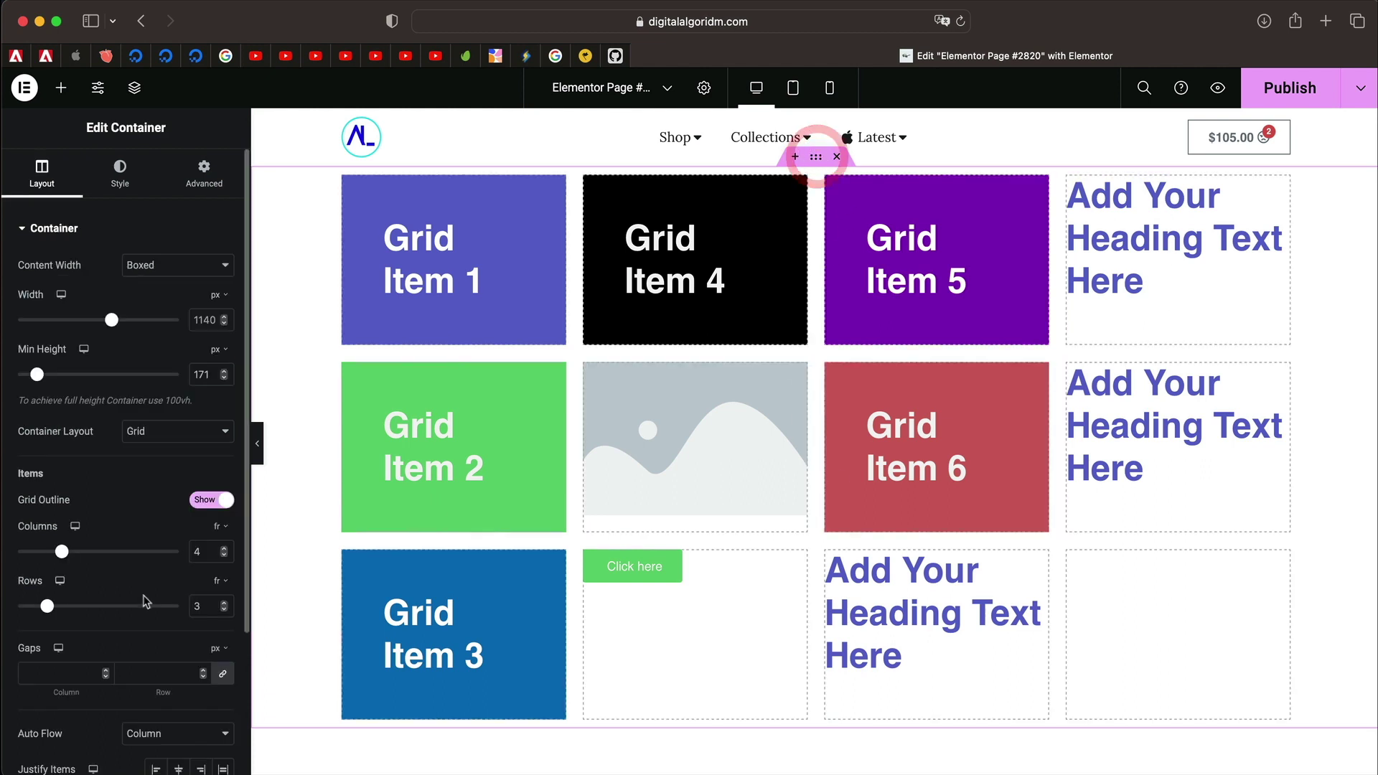
pyautogui.scroll(-4, 145, 602)
pyautogui.click(164, 581)
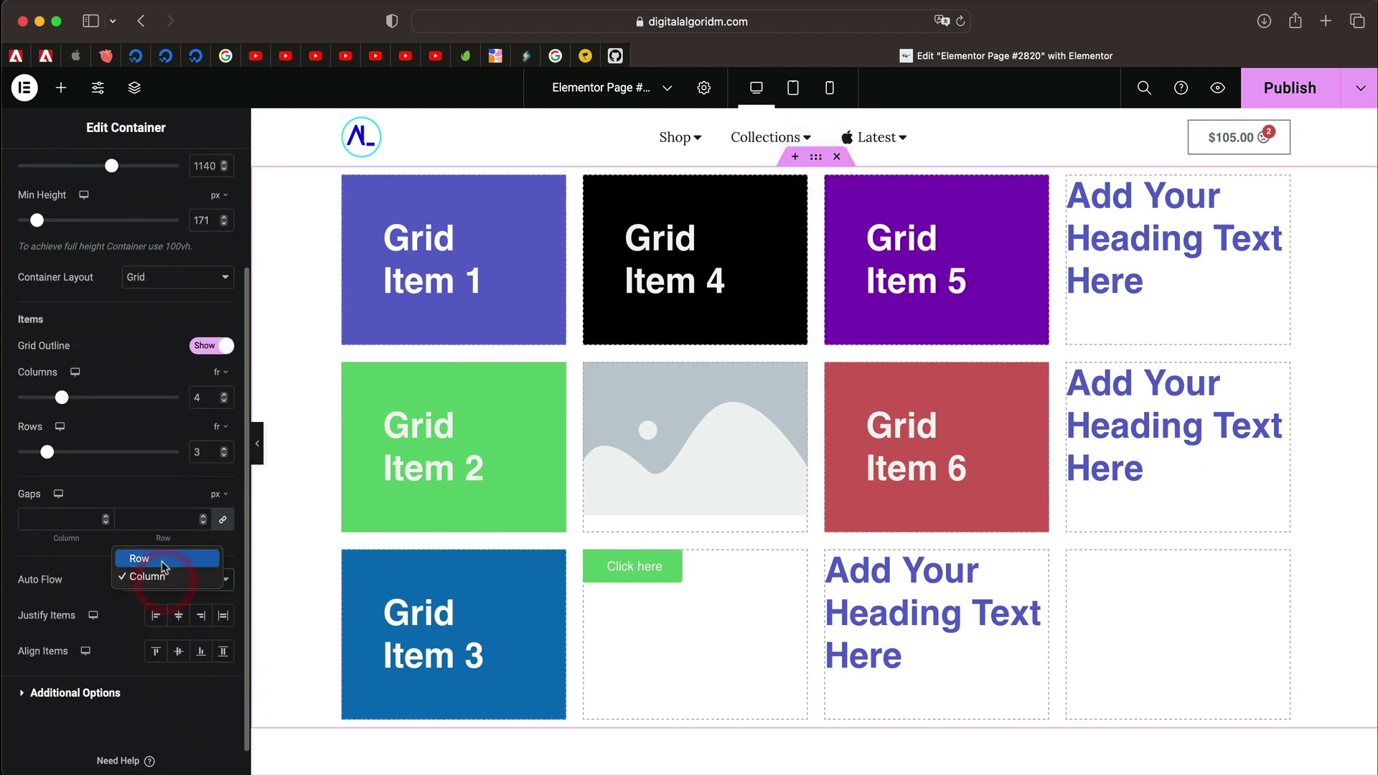
pyautogui.click(162, 562)
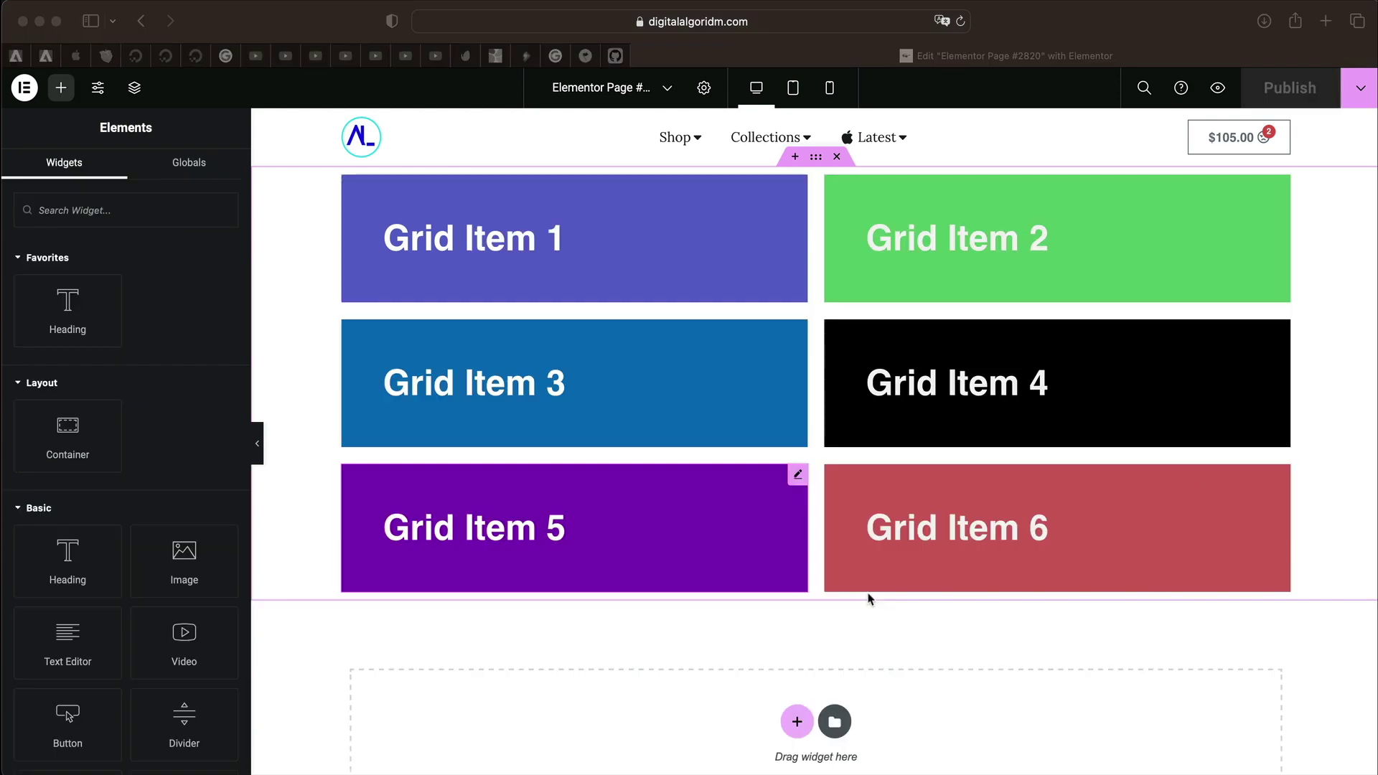
# - Open the Theme Builder by searching the Finder for "theme", and add a new Single Post template
pyautogui.click(868, 598)
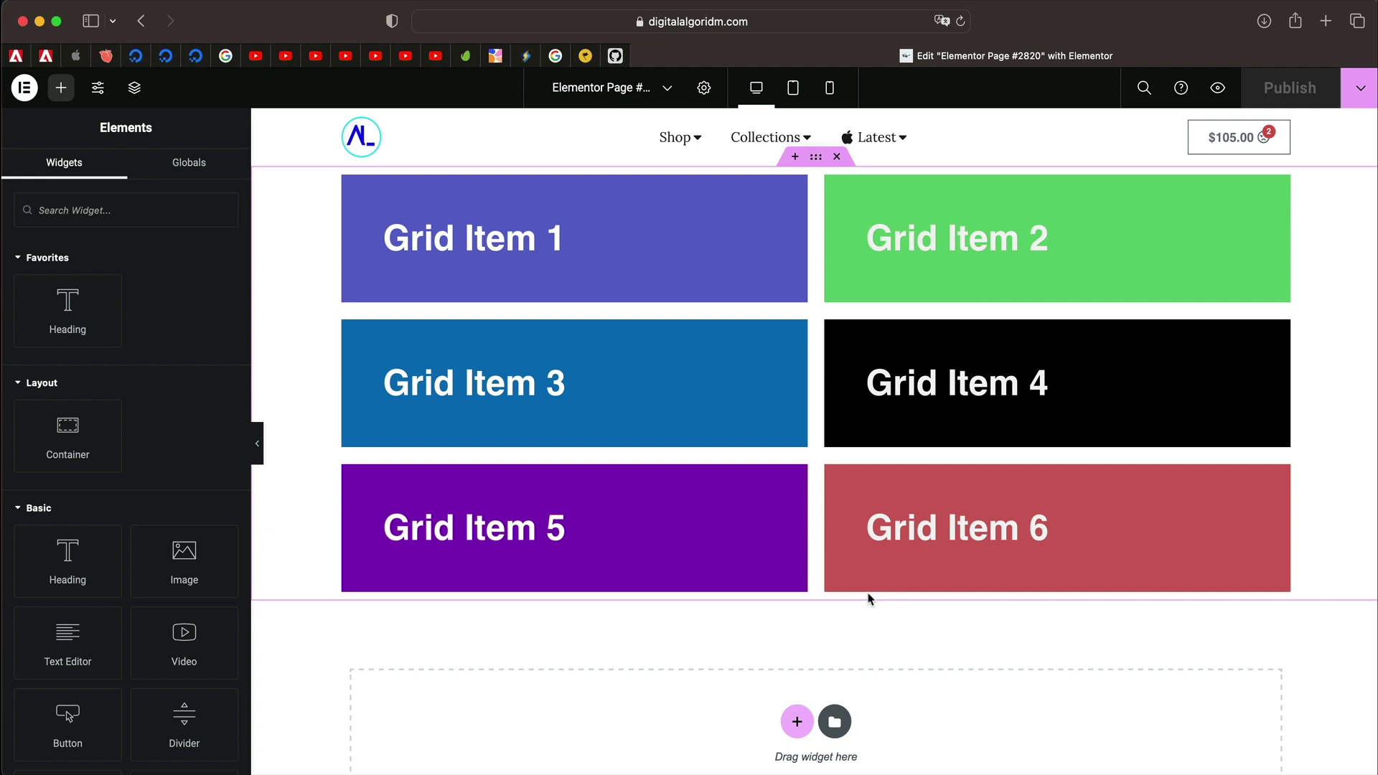
pyautogui.press('super+e')
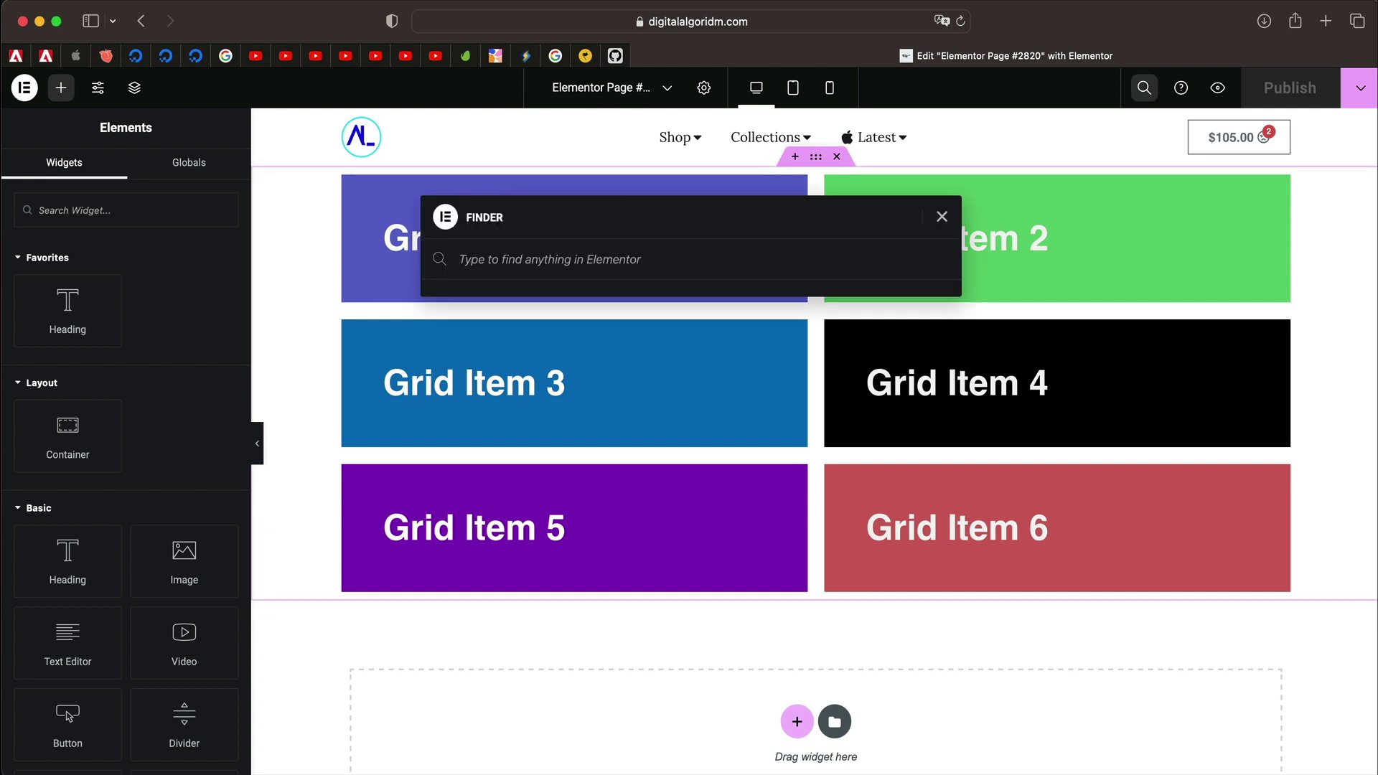
pyautogui.write('theme')
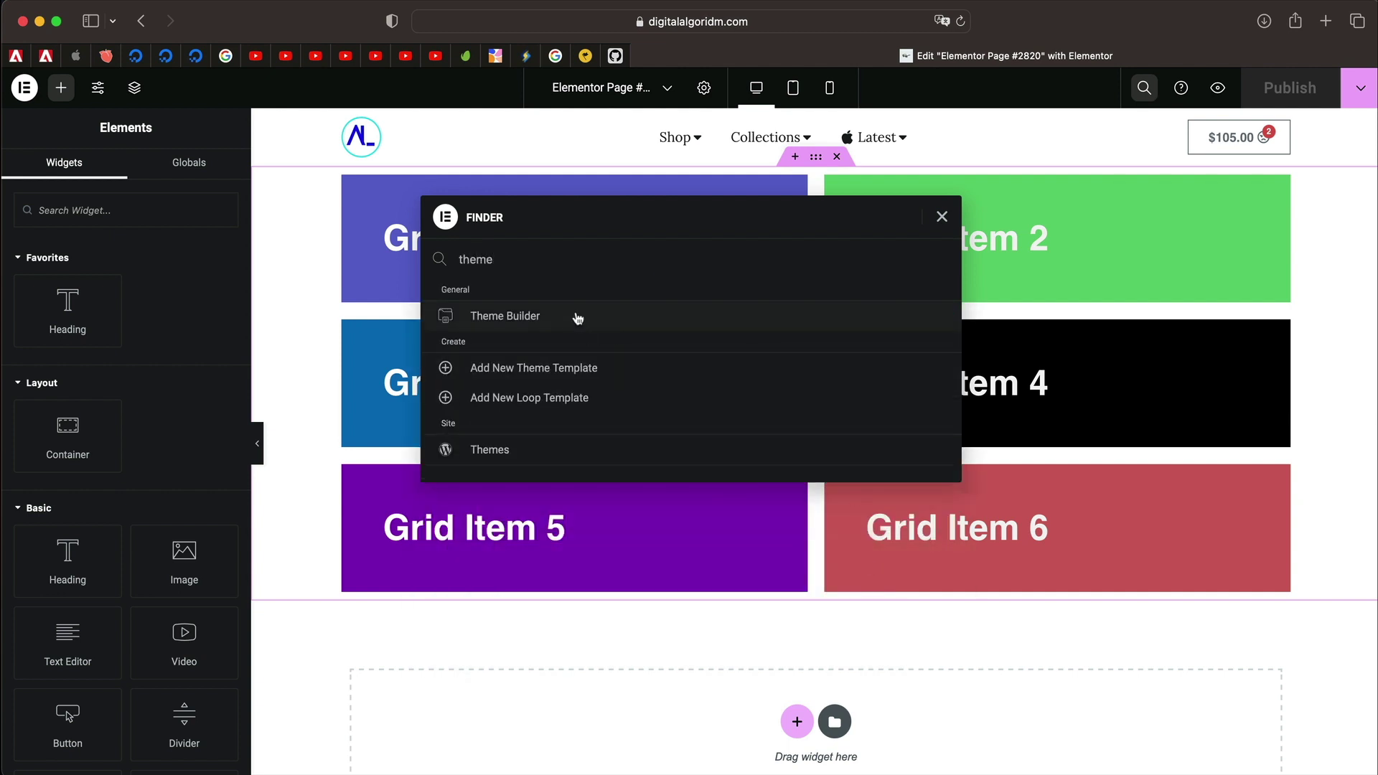
pyautogui.click(588, 321)
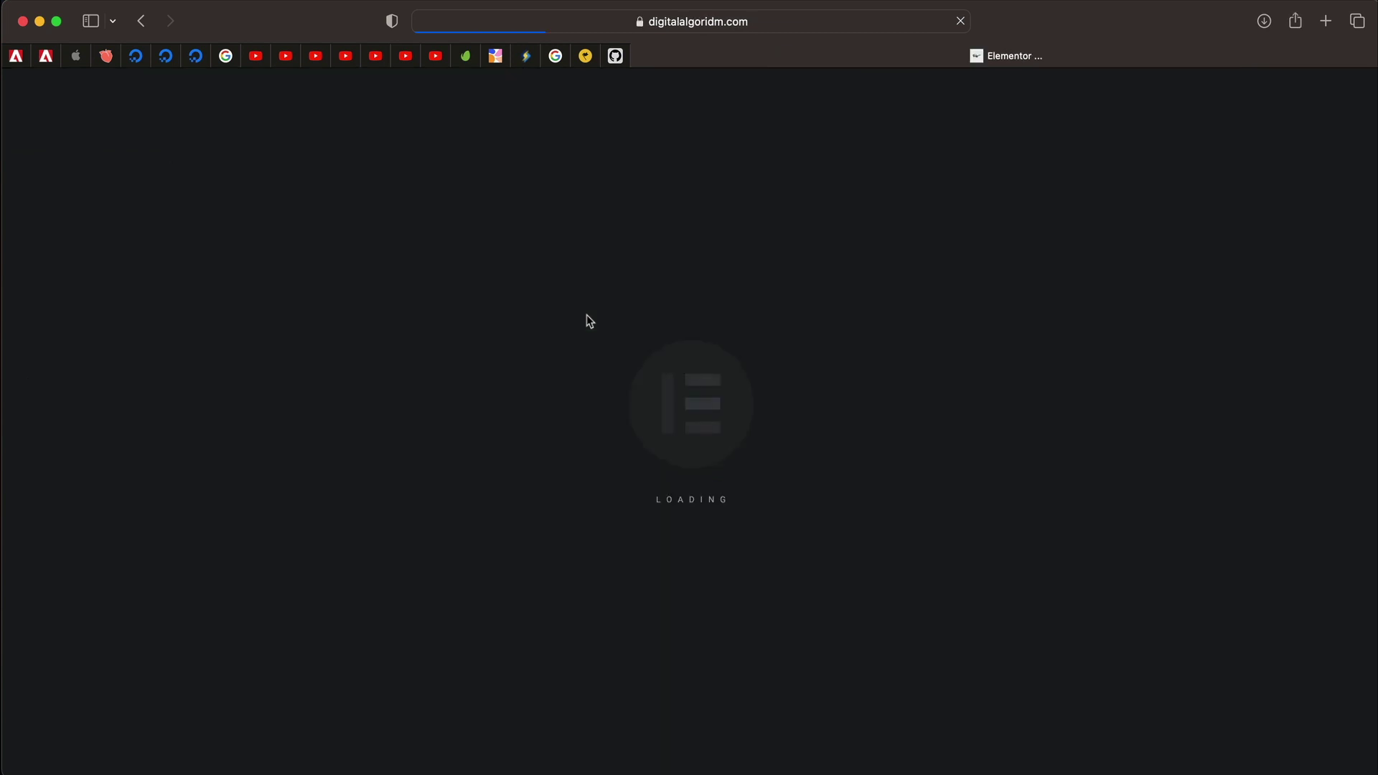
pyautogui.click(91, 333)
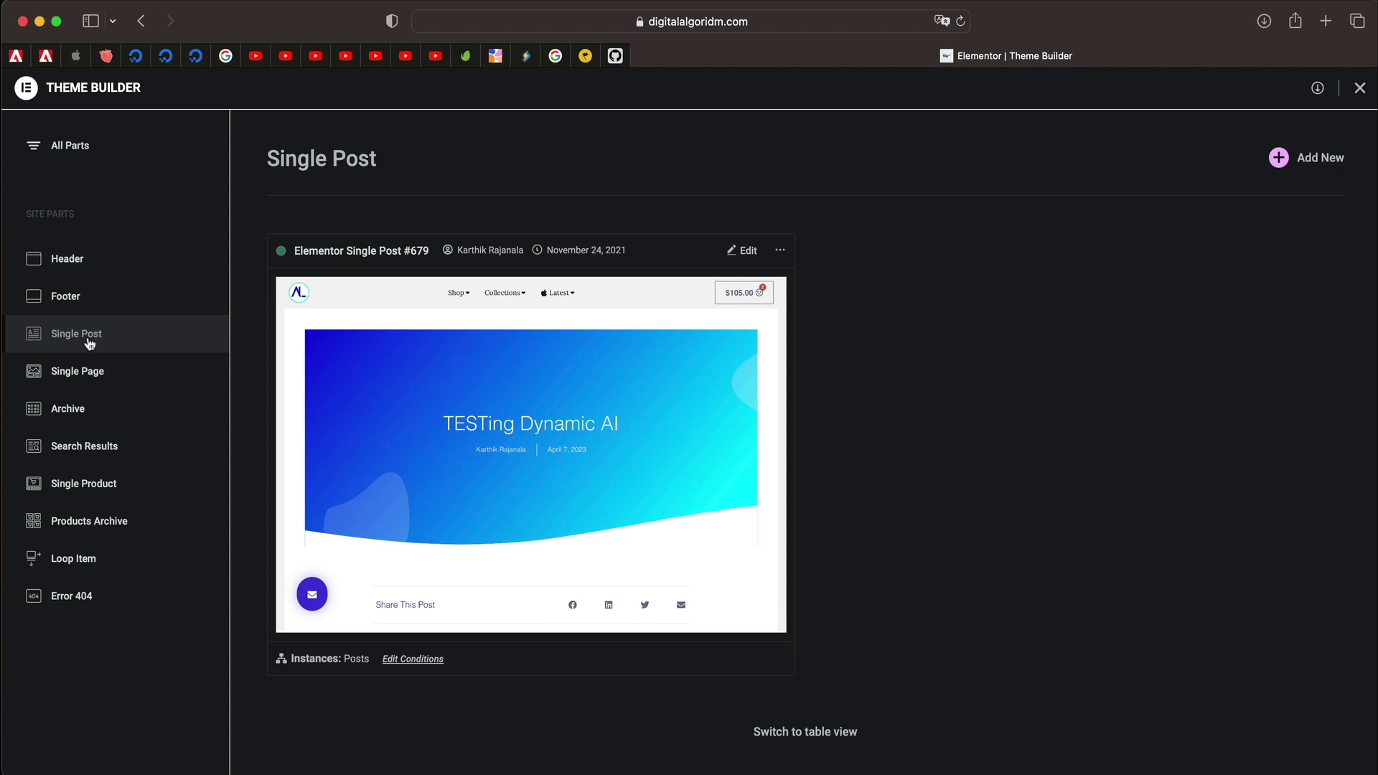
pyautogui.click(1279, 158)
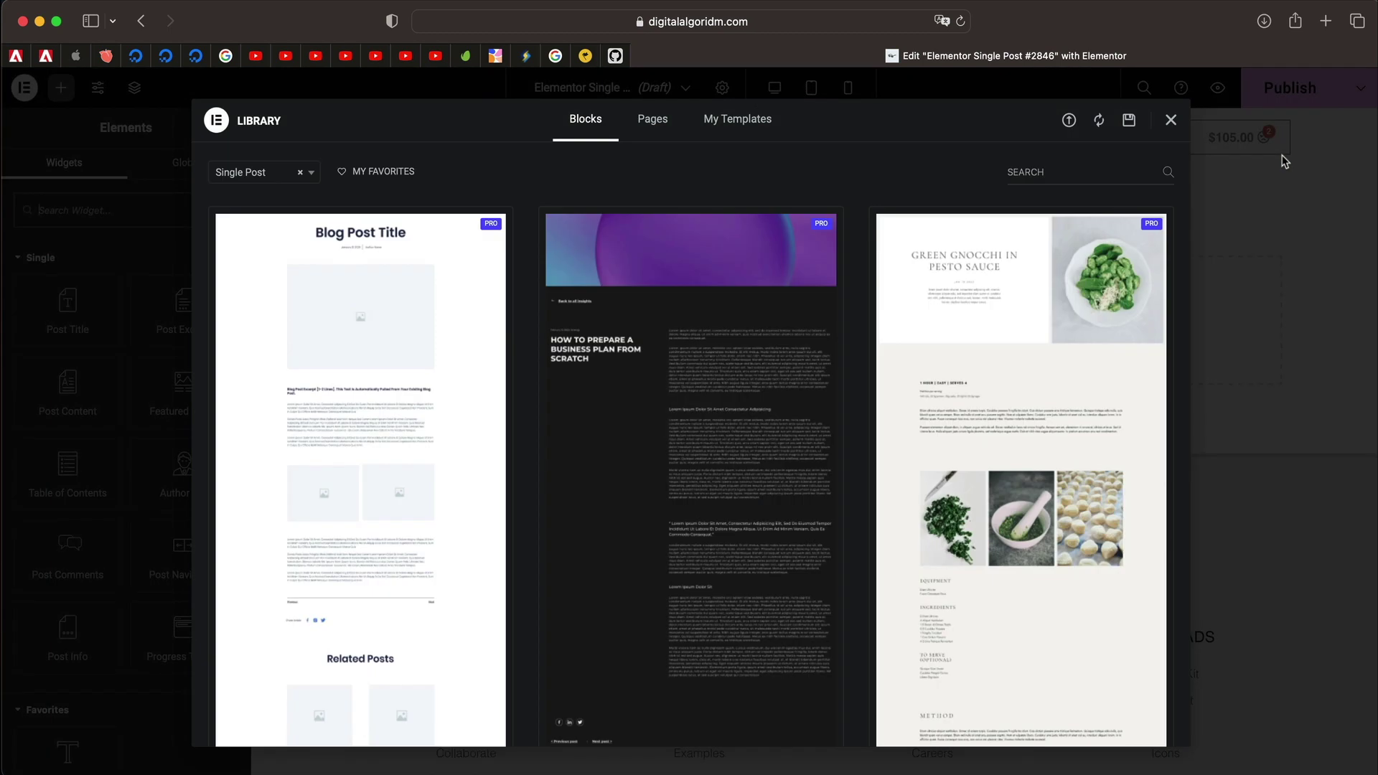
# - Insert the "Why Do I Need Pet Insurance?" single post block from the library and apply its settings as well
pyautogui.scroll(-10, 790, 477)
pyautogui.scroll(3, 790, 478)
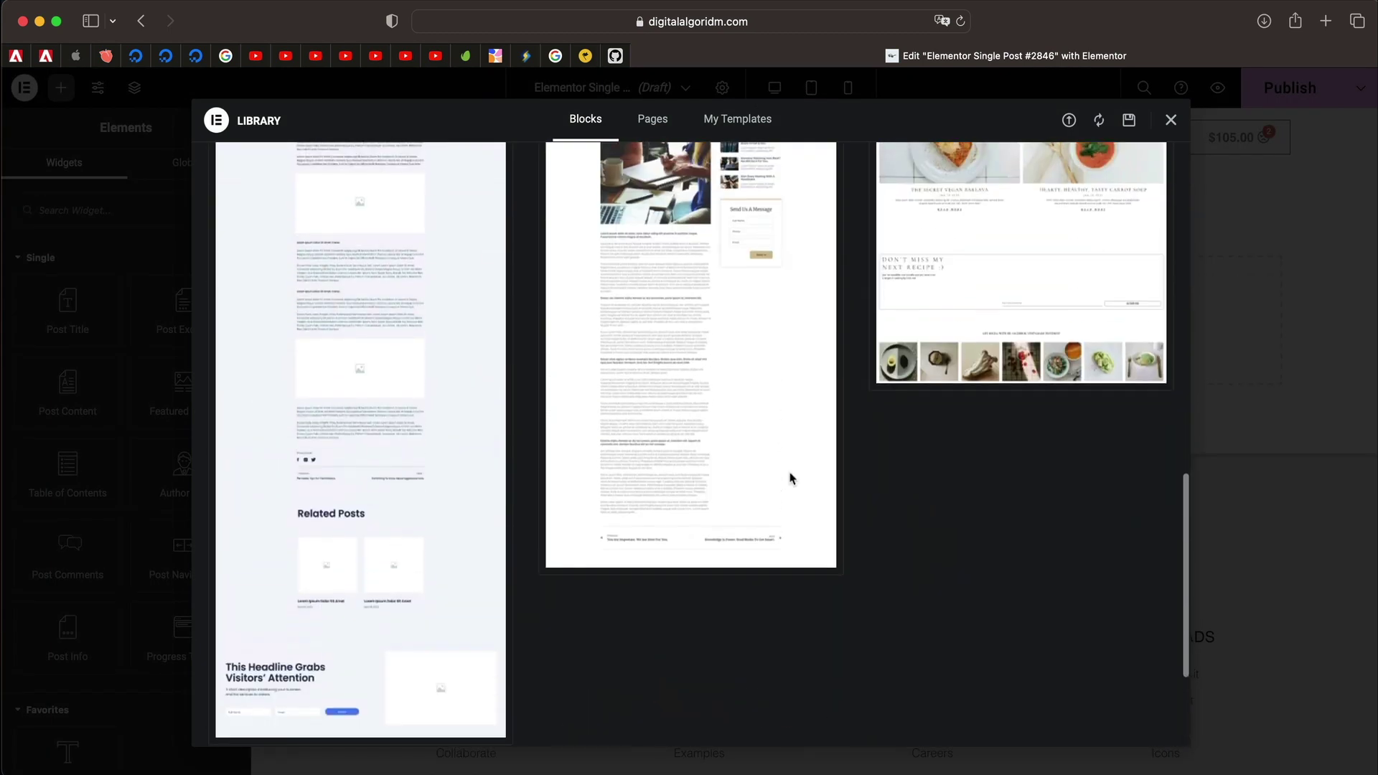
pyautogui.scroll(10, 377, 394)
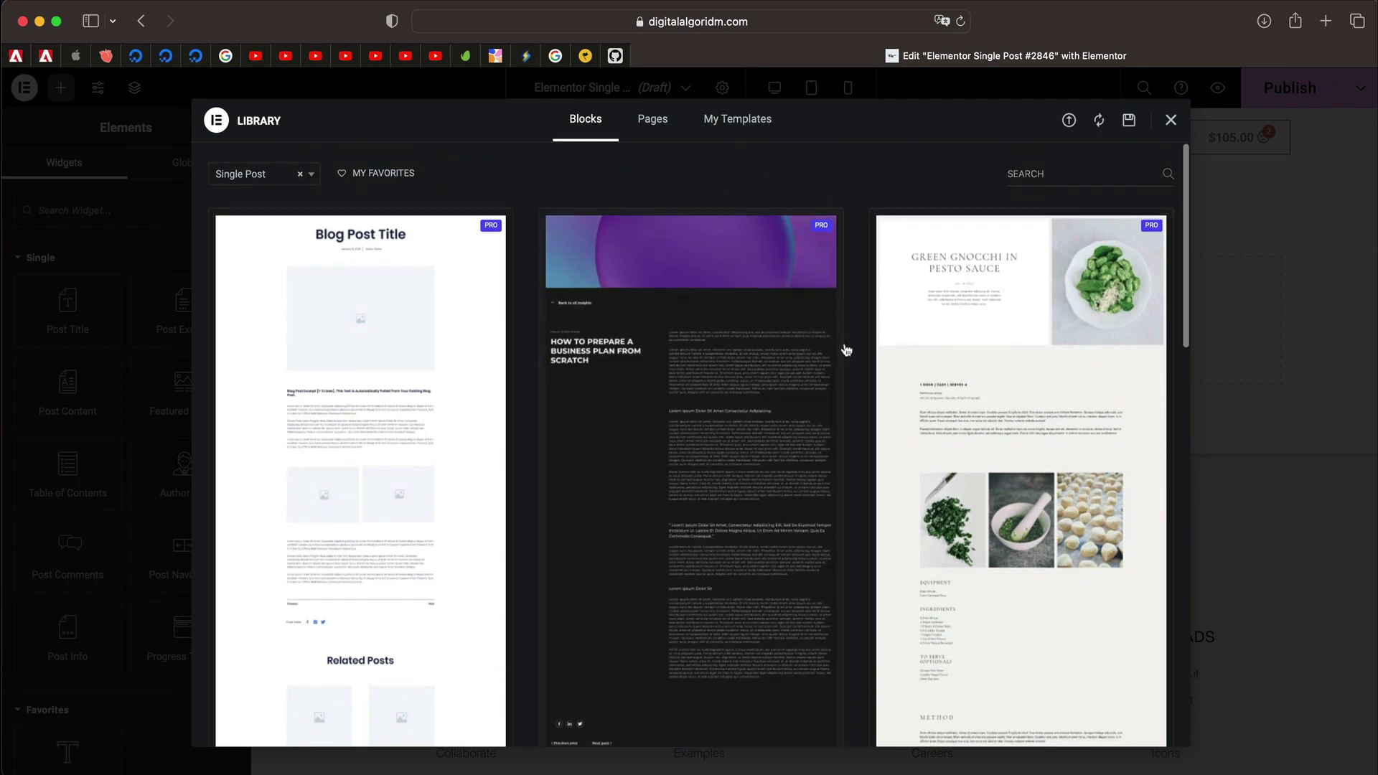
pyautogui.scroll(-10, 462, 430)
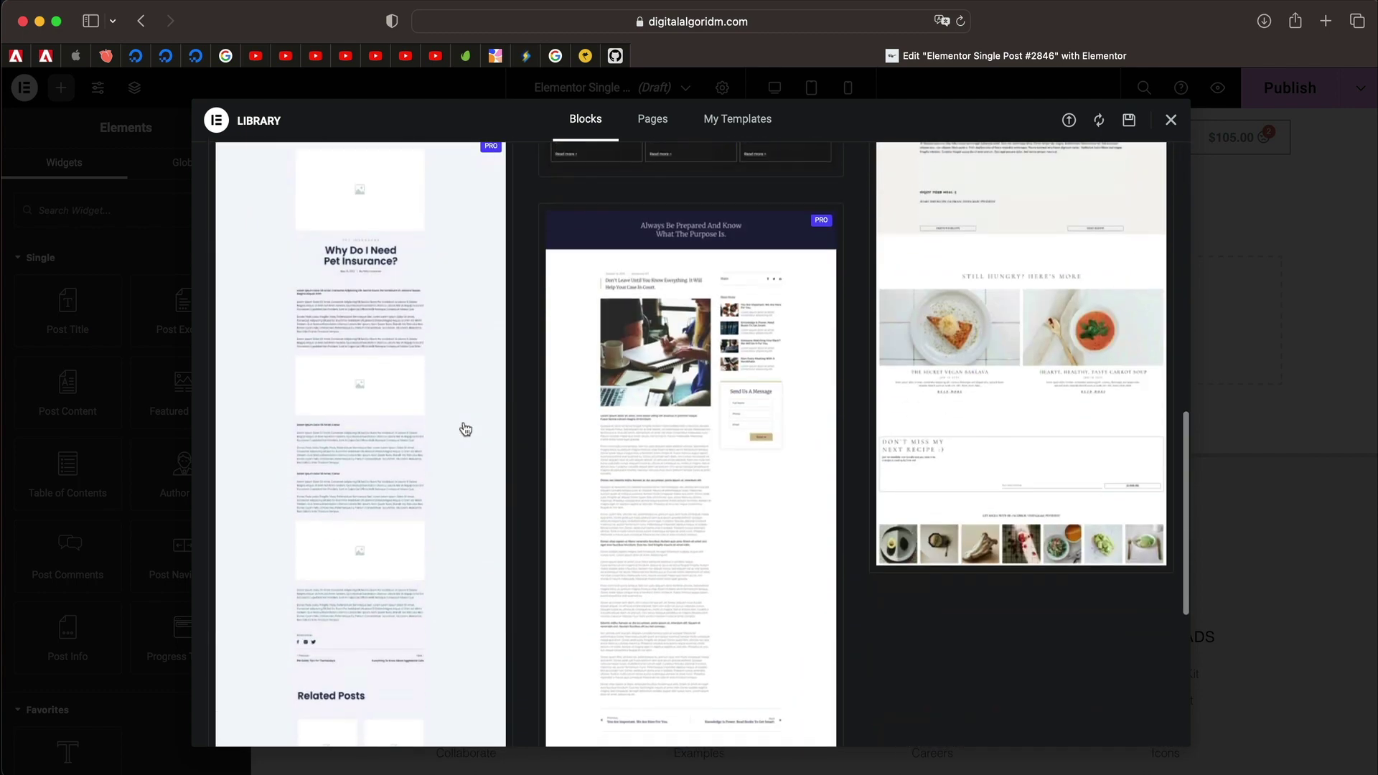
pyautogui.scroll(-5, 354, 524)
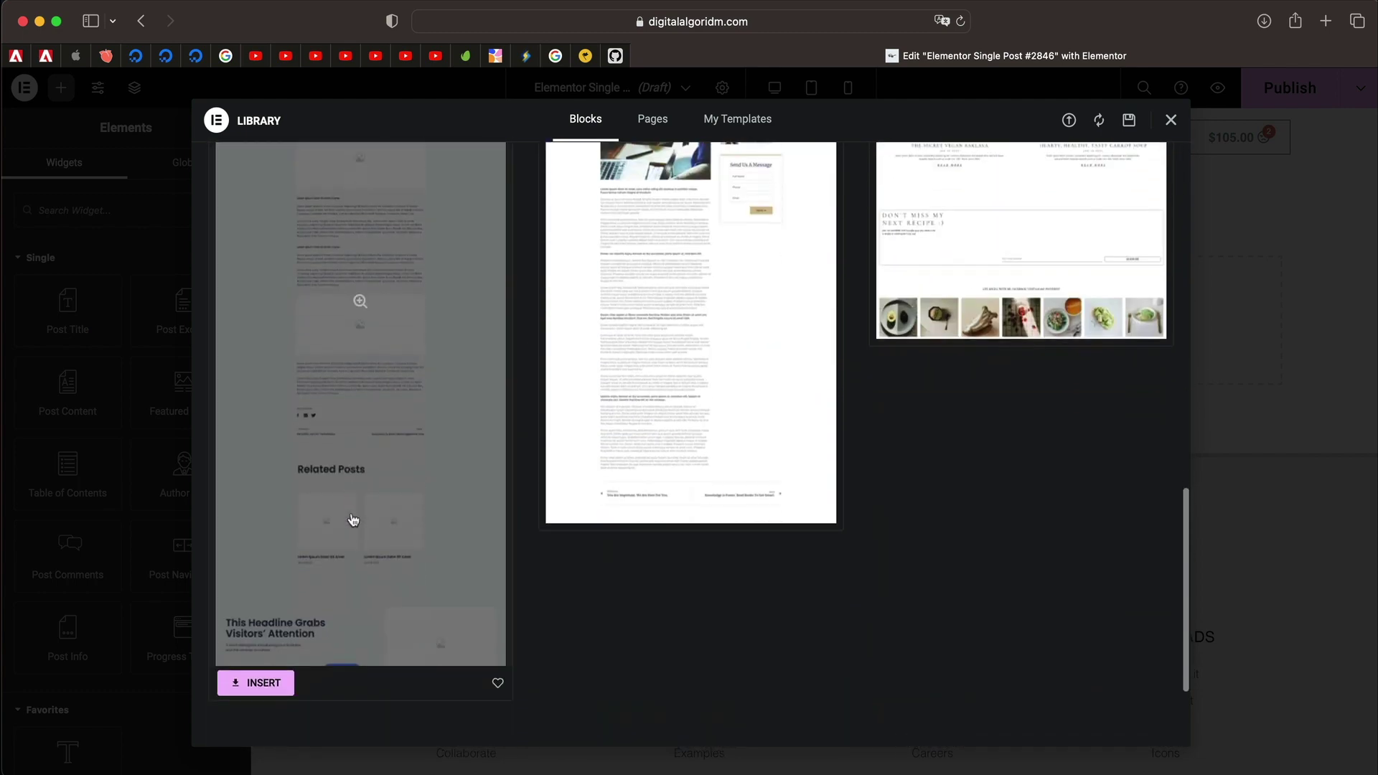
pyautogui.click(274, 681)
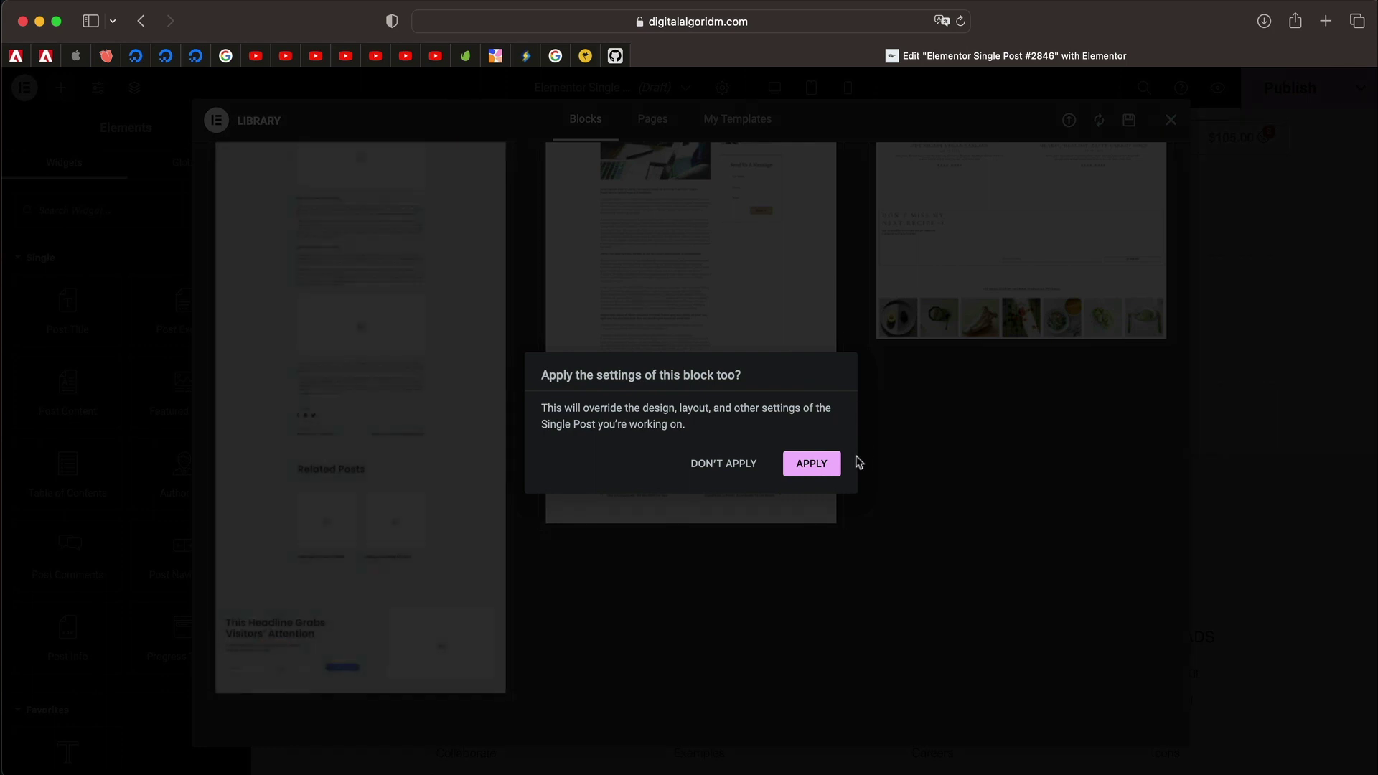
pyautogui.click(811, 470)
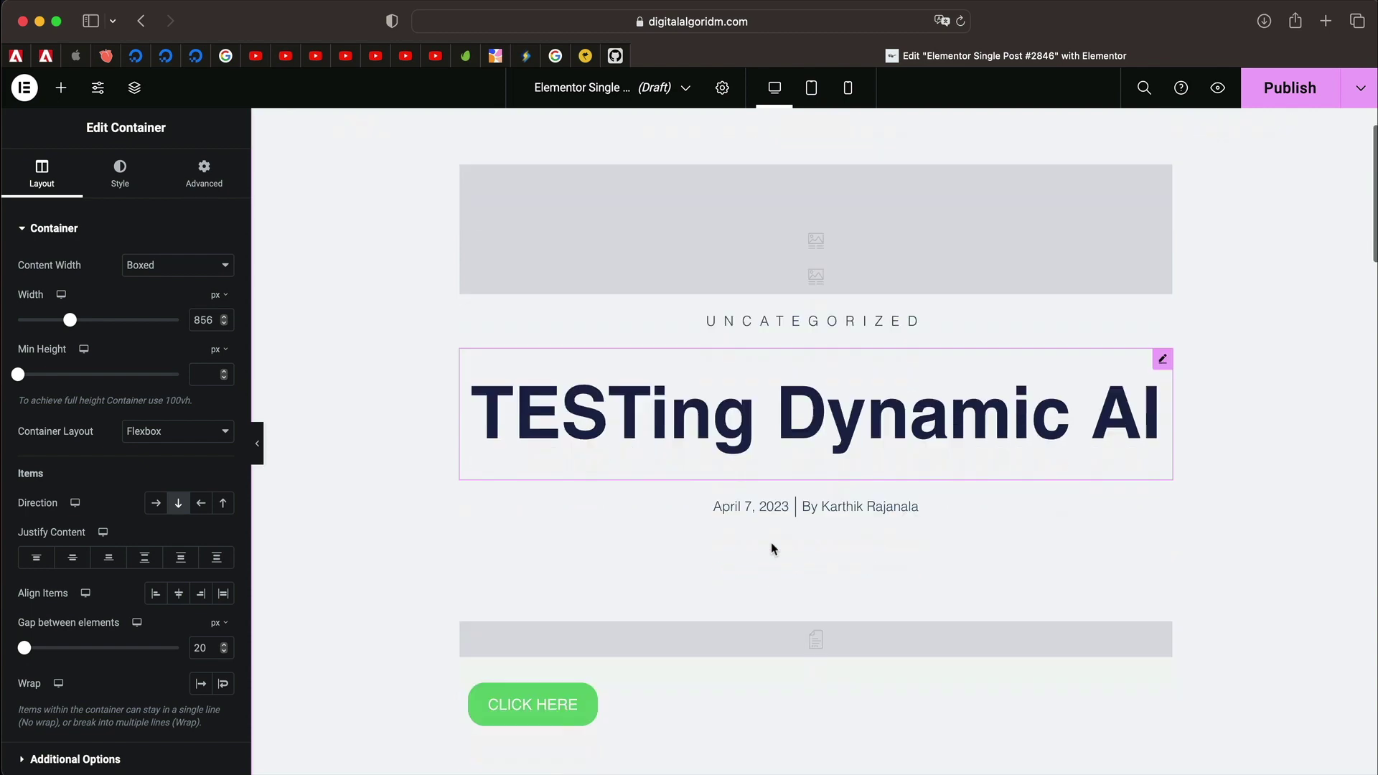
# - Set the template's dynamic content preview to the post "Distinctio aut officiis fuga in reiciendis quisquam" and apply it
pyautogui.scroll(-10, 771, 549)
pyautogui.scroll(15, 771, 549)
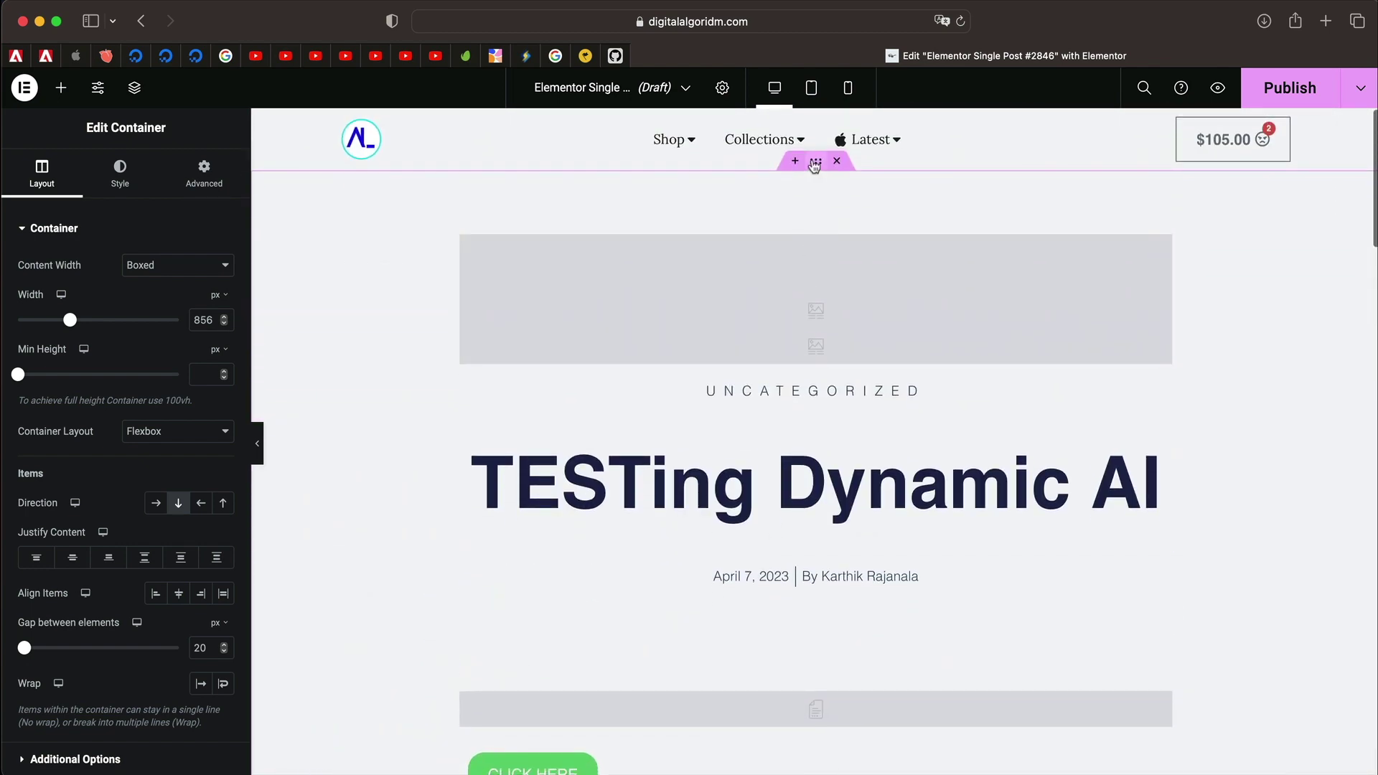
pyautogui.click(815, 162)
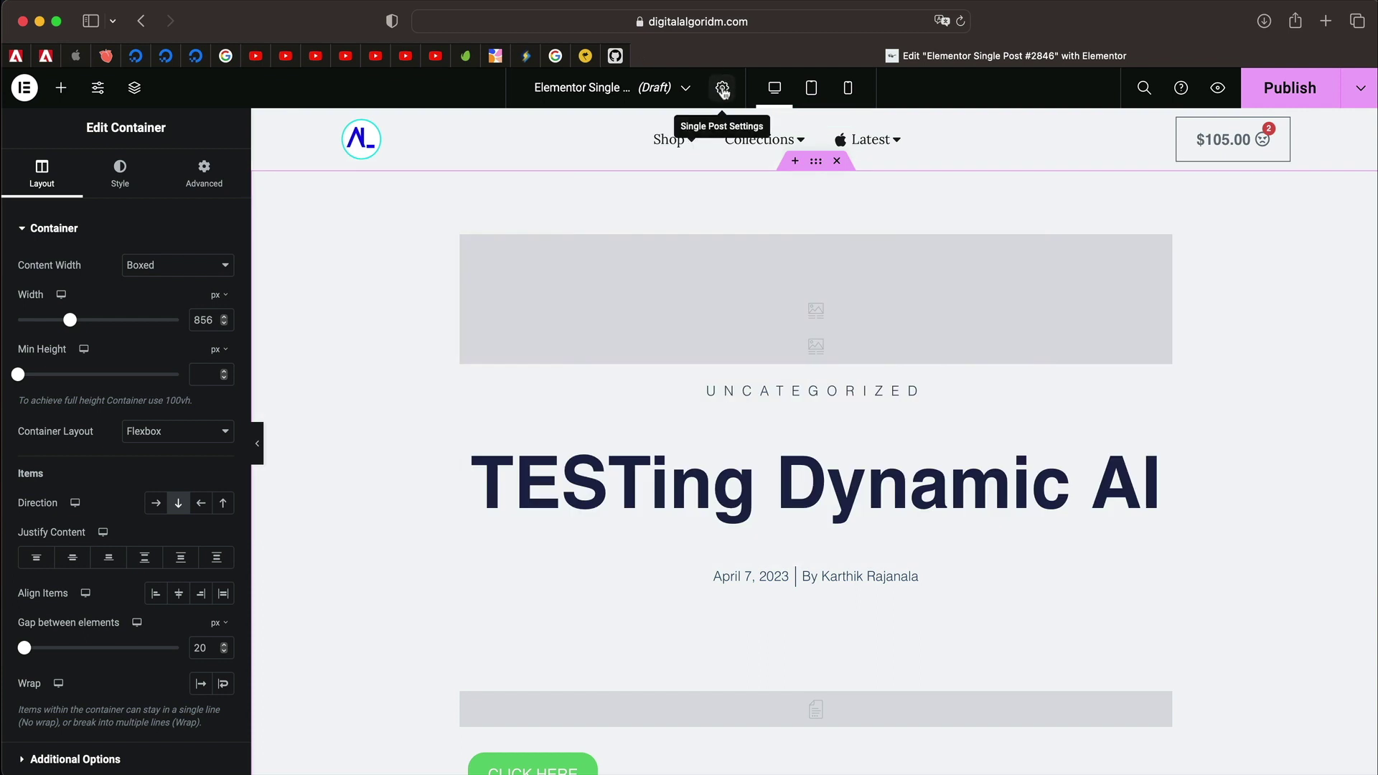
pyautogui.click(722, 92)
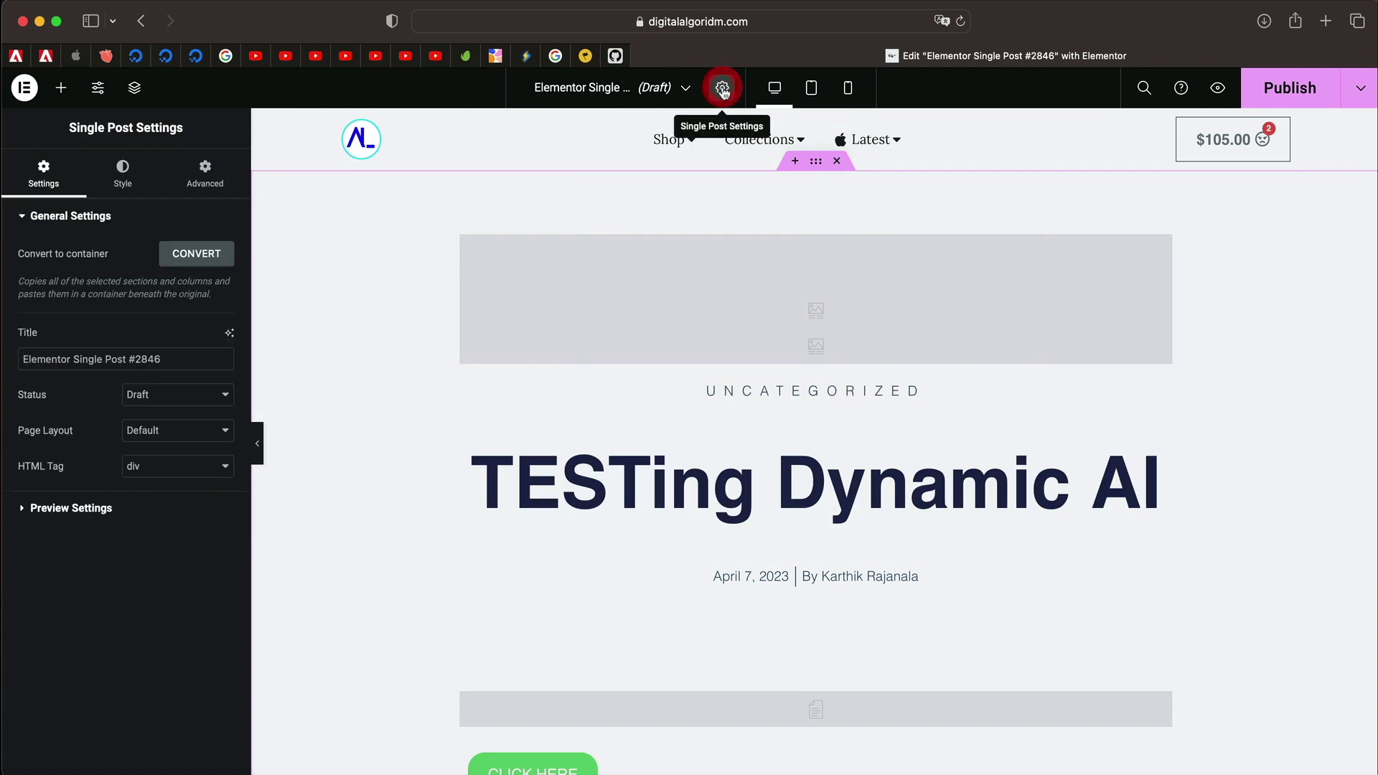
pyautogui.click(135, 514)
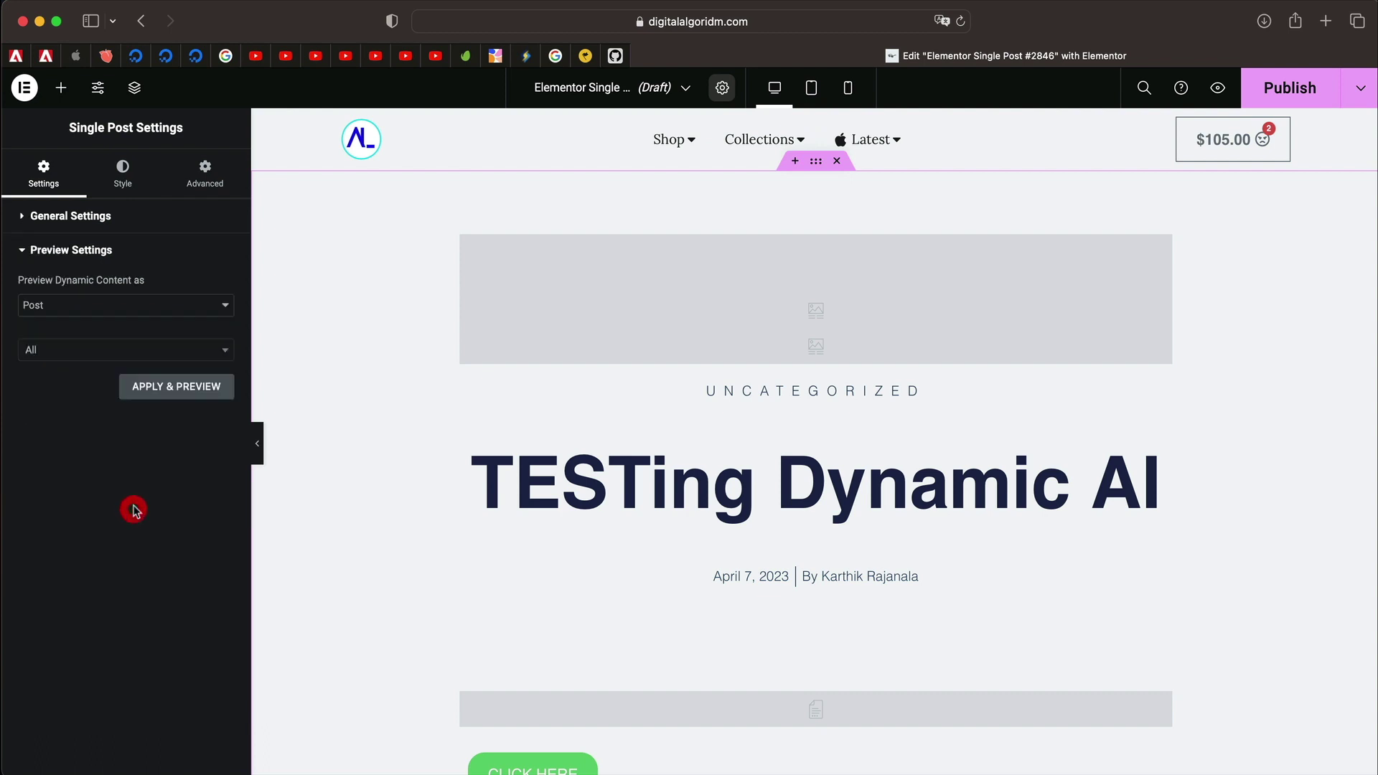
pyautogui.click(105, 351)
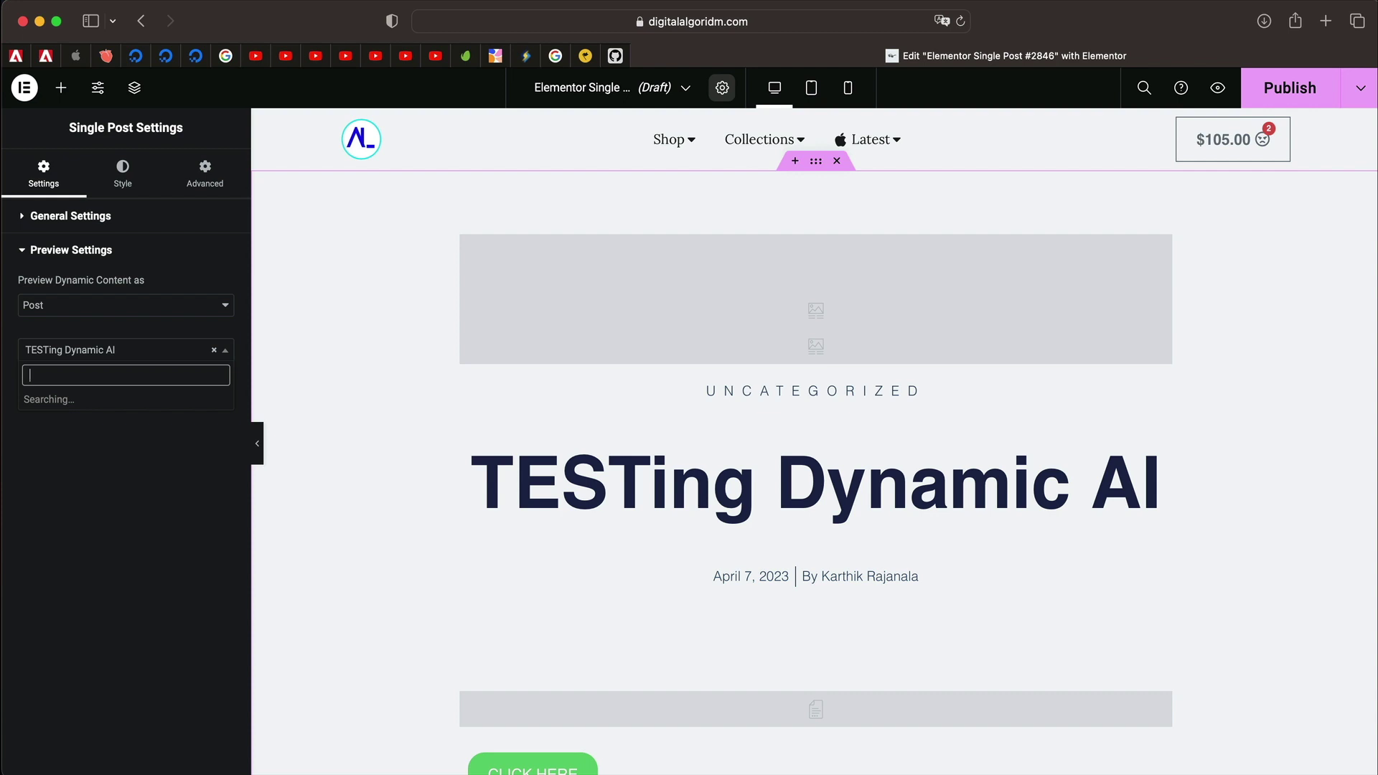
pyautogui.scroll(-5, 98, 526)
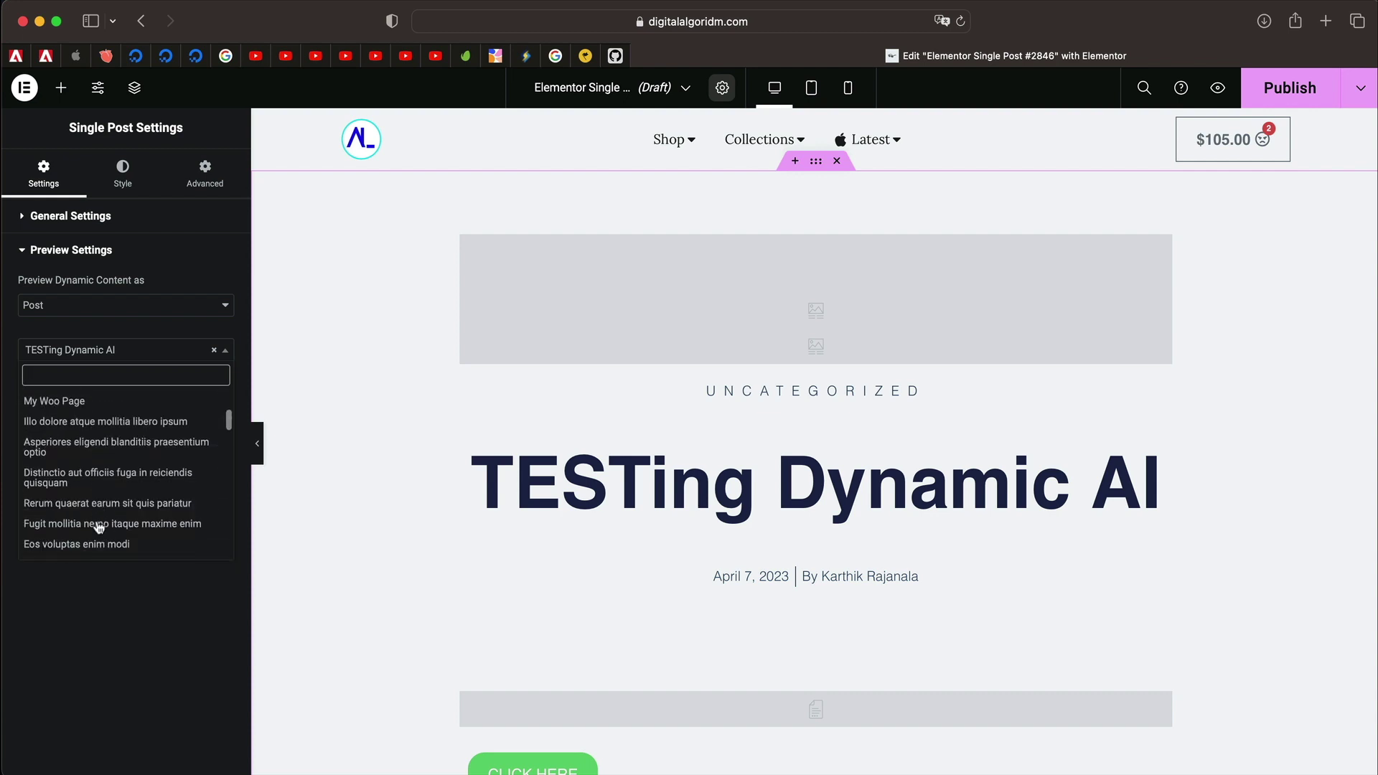
pyautogui.click(101, 496)
pyautogui.click(171, 389)
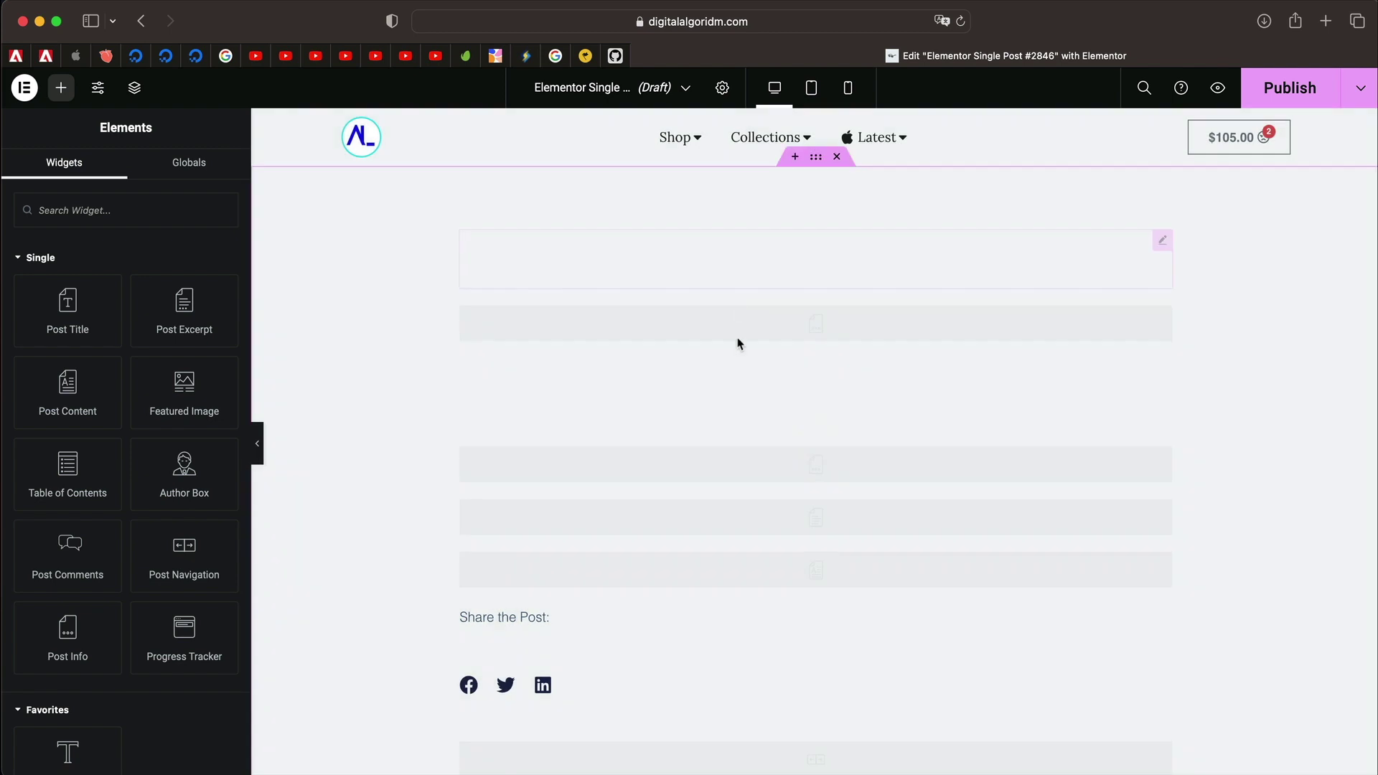
# - Add a Grid container with two columns and one row below the template's existing content
pyautogui.scroll(-8, 873, 561)
pyautogui.scroll(-15, 874, 565)
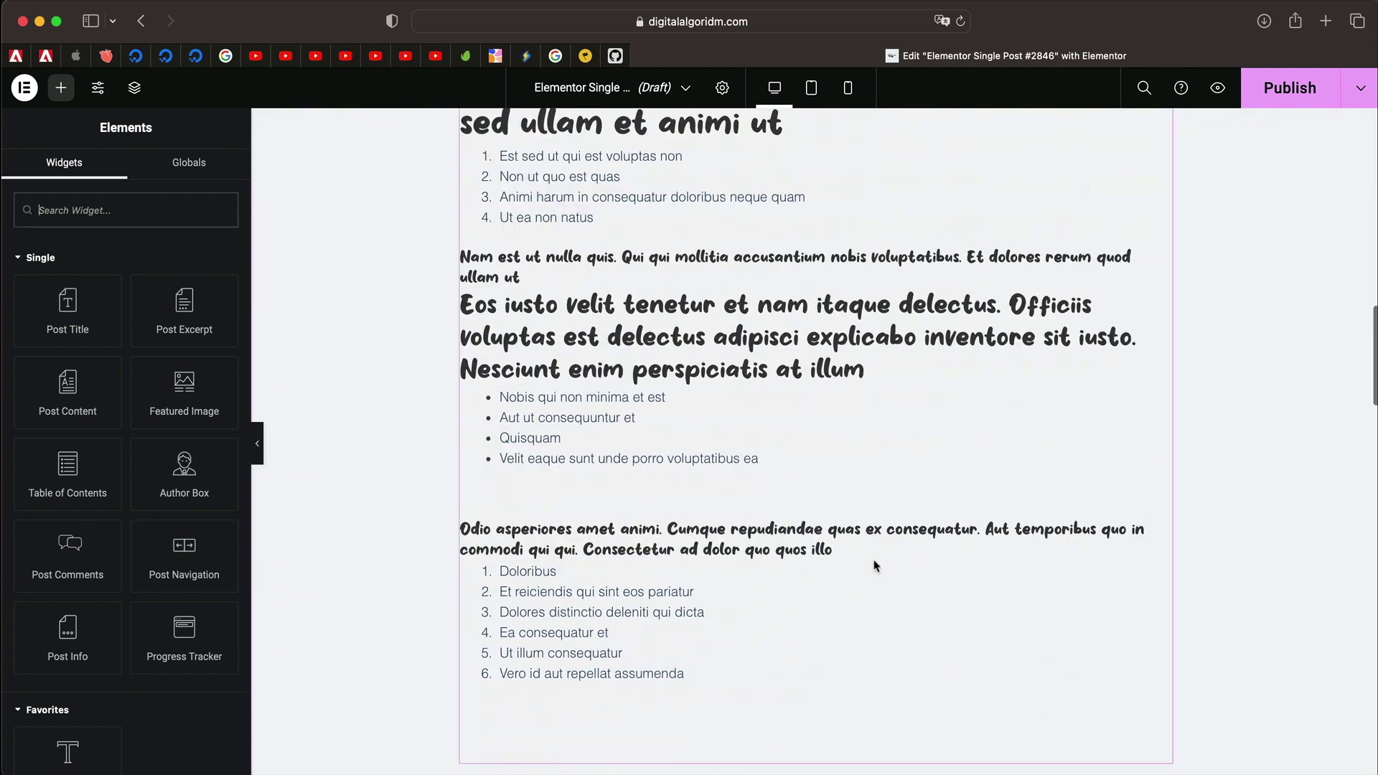
pyautogui.scroll(20, 873, 565)
pyautogui.scroll(3, 882, 359)
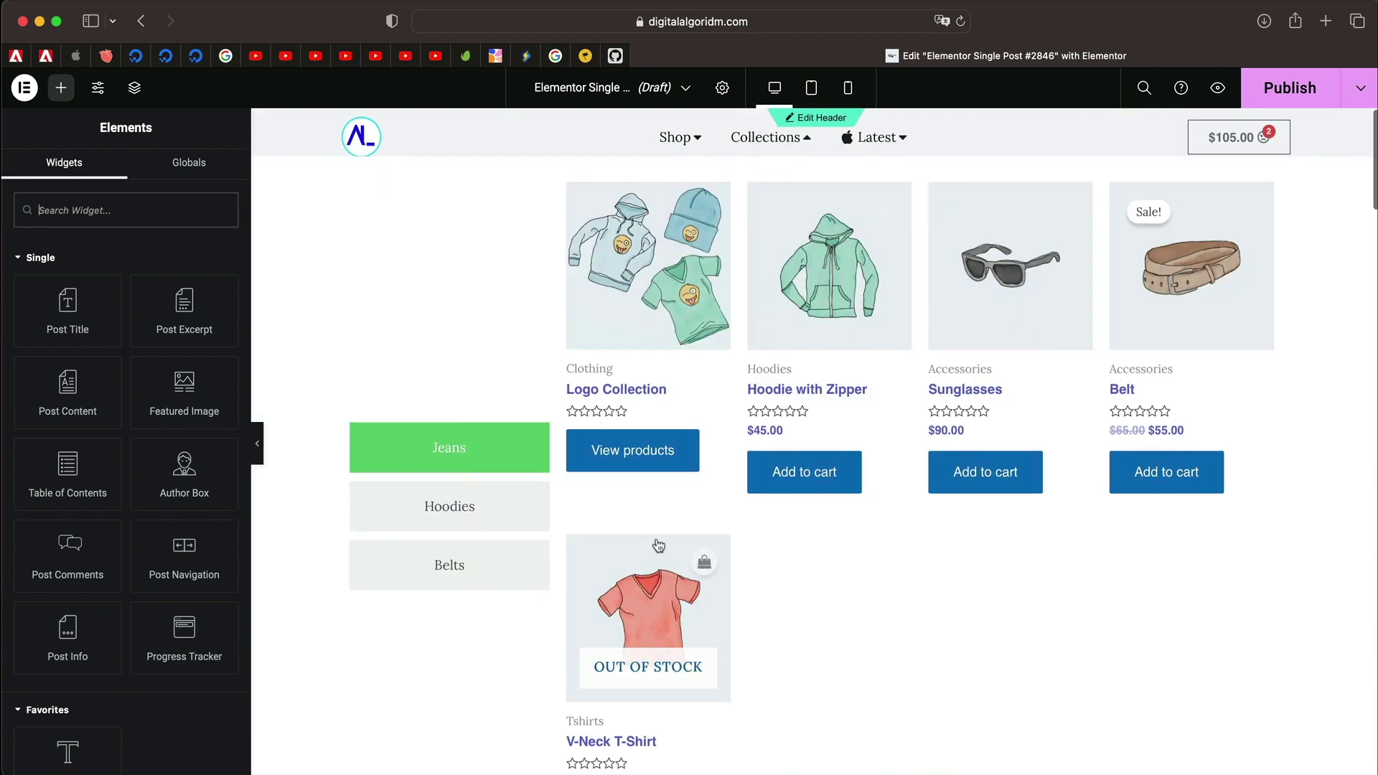
pyautogui.scroll(-15, 837, 580)
pyautogui.scroll(-20, 837, 579)
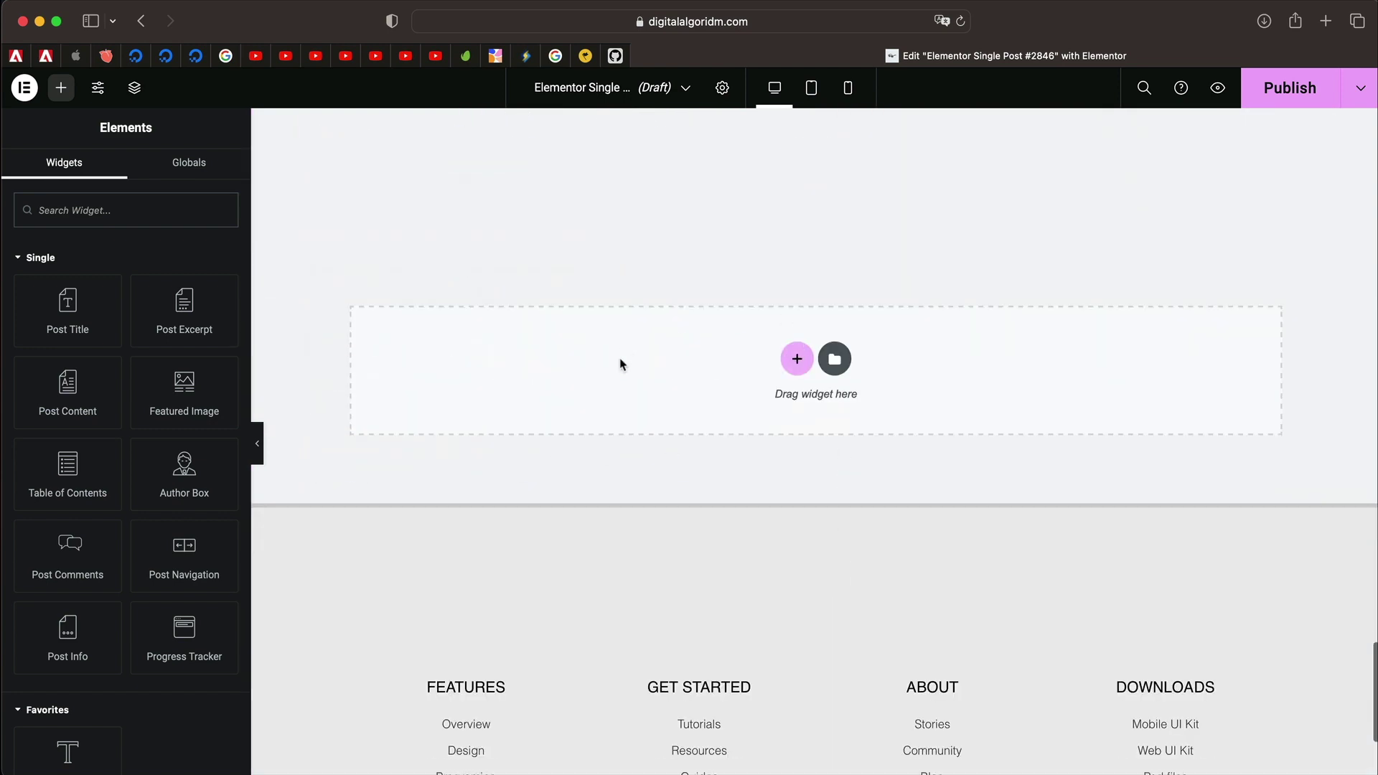
pyautogui.scroll(3, 620, 360)
pyautogui.scroll(-6, 622, 363)
pyautogui.scroll(4, 621, 363)
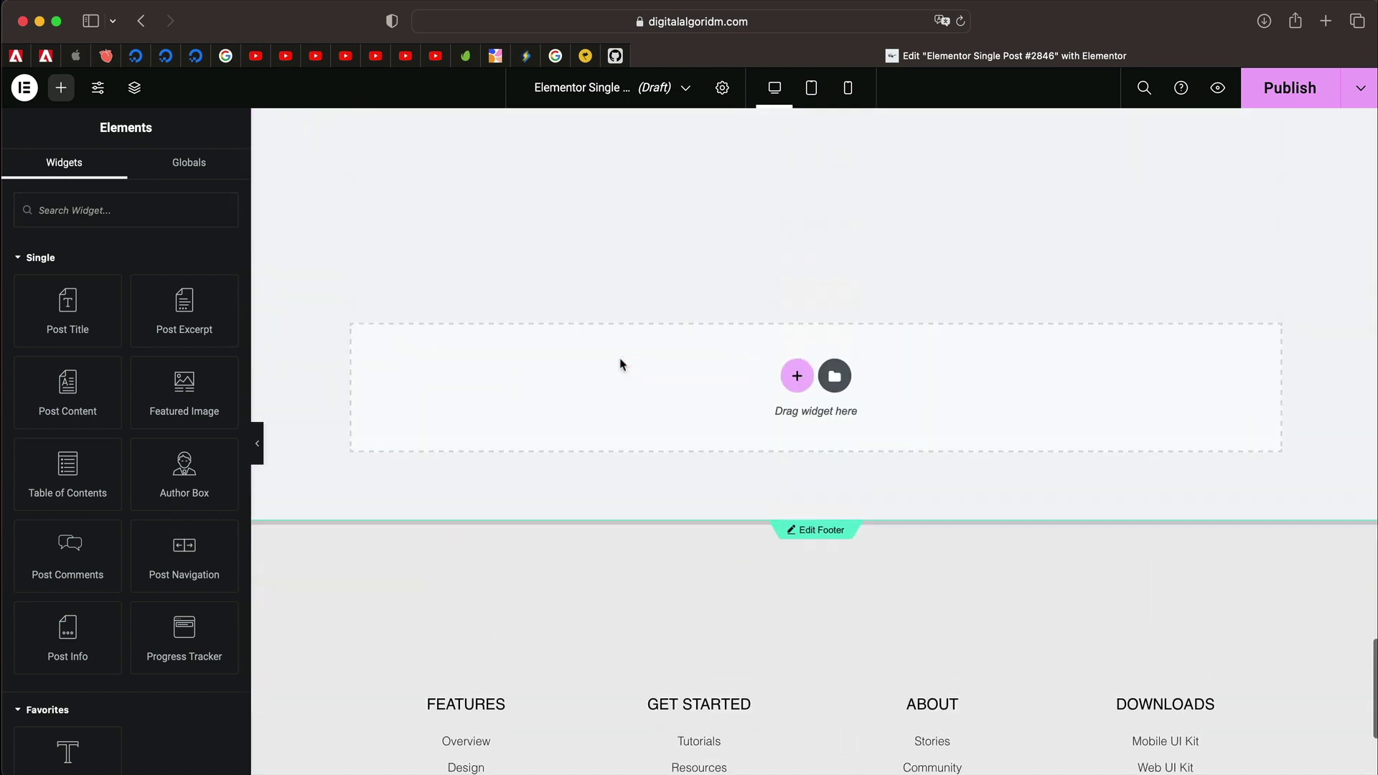
pyautogui.click(796, 418)
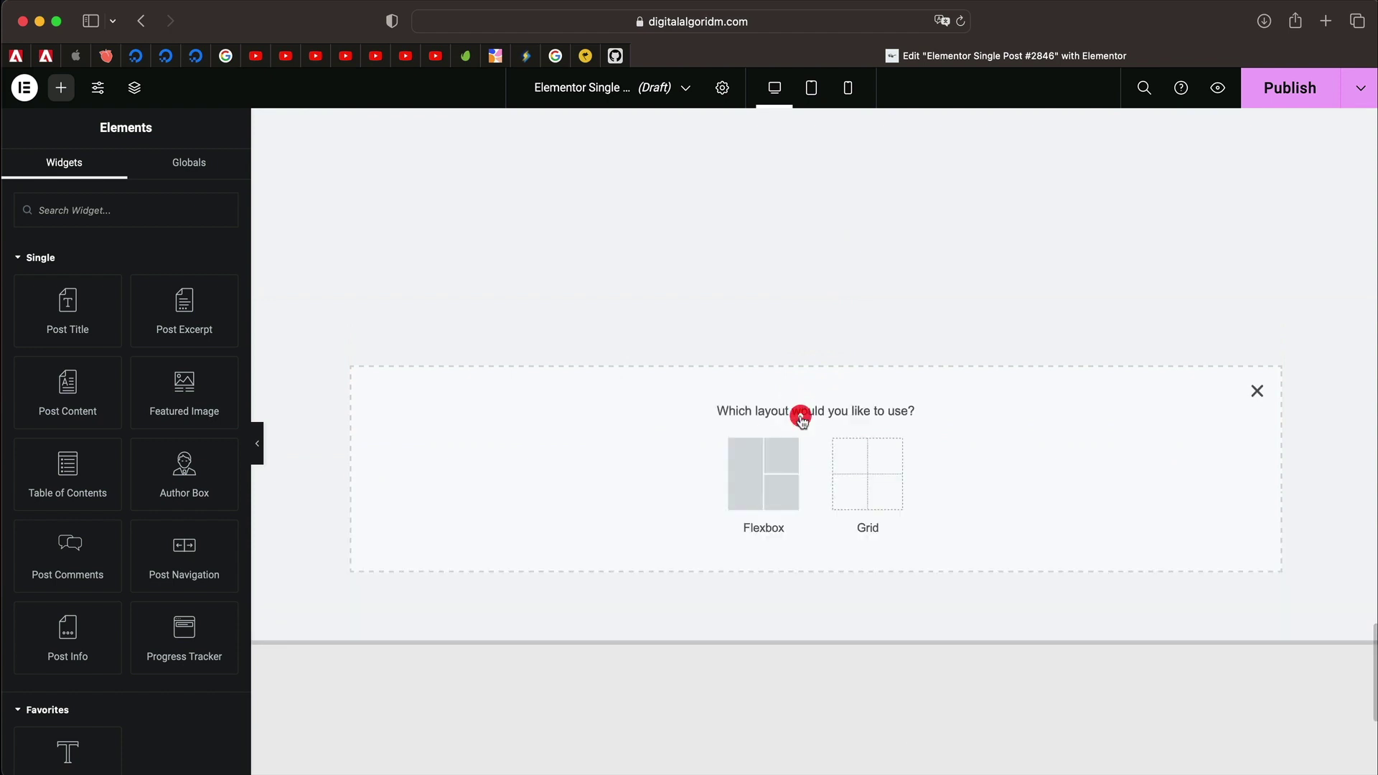
pyautogui.click(873, 477)
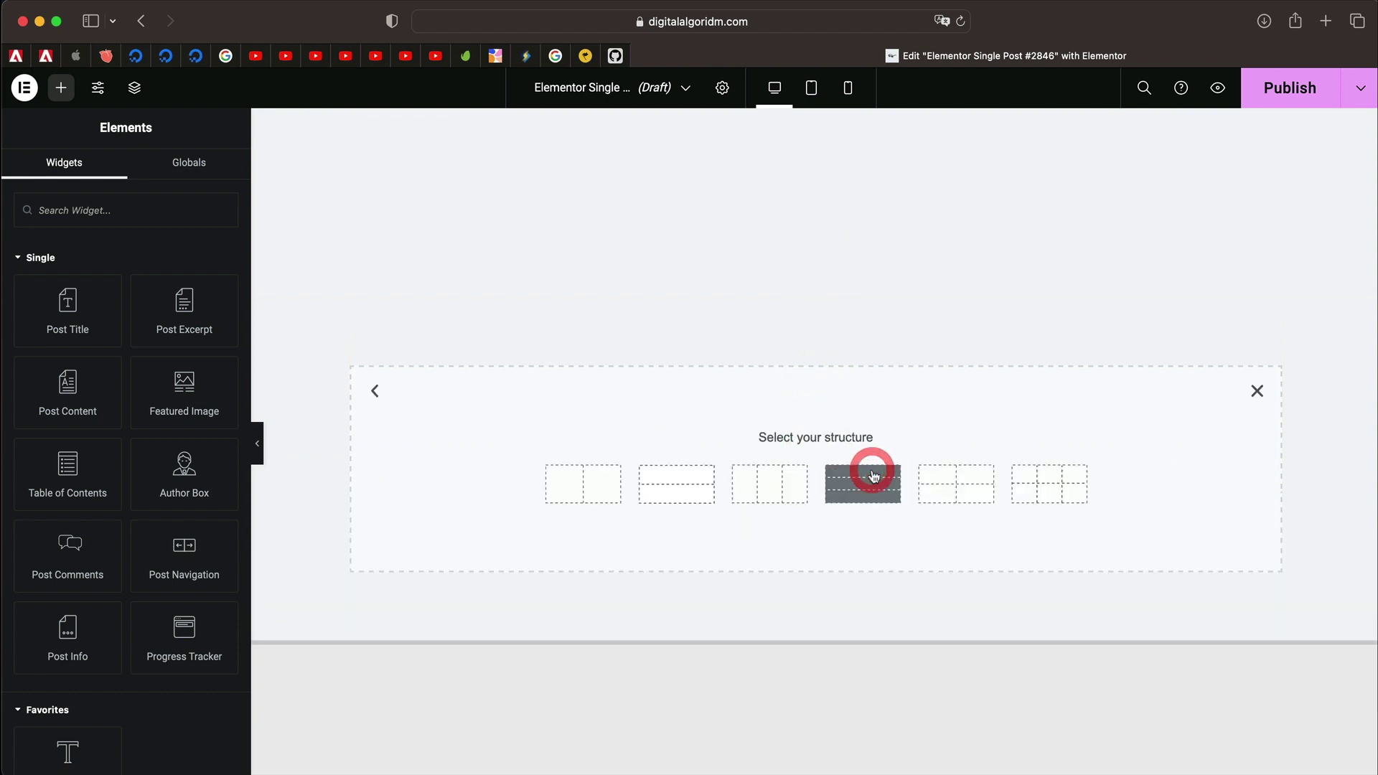
pyautogui.click(598, 489)
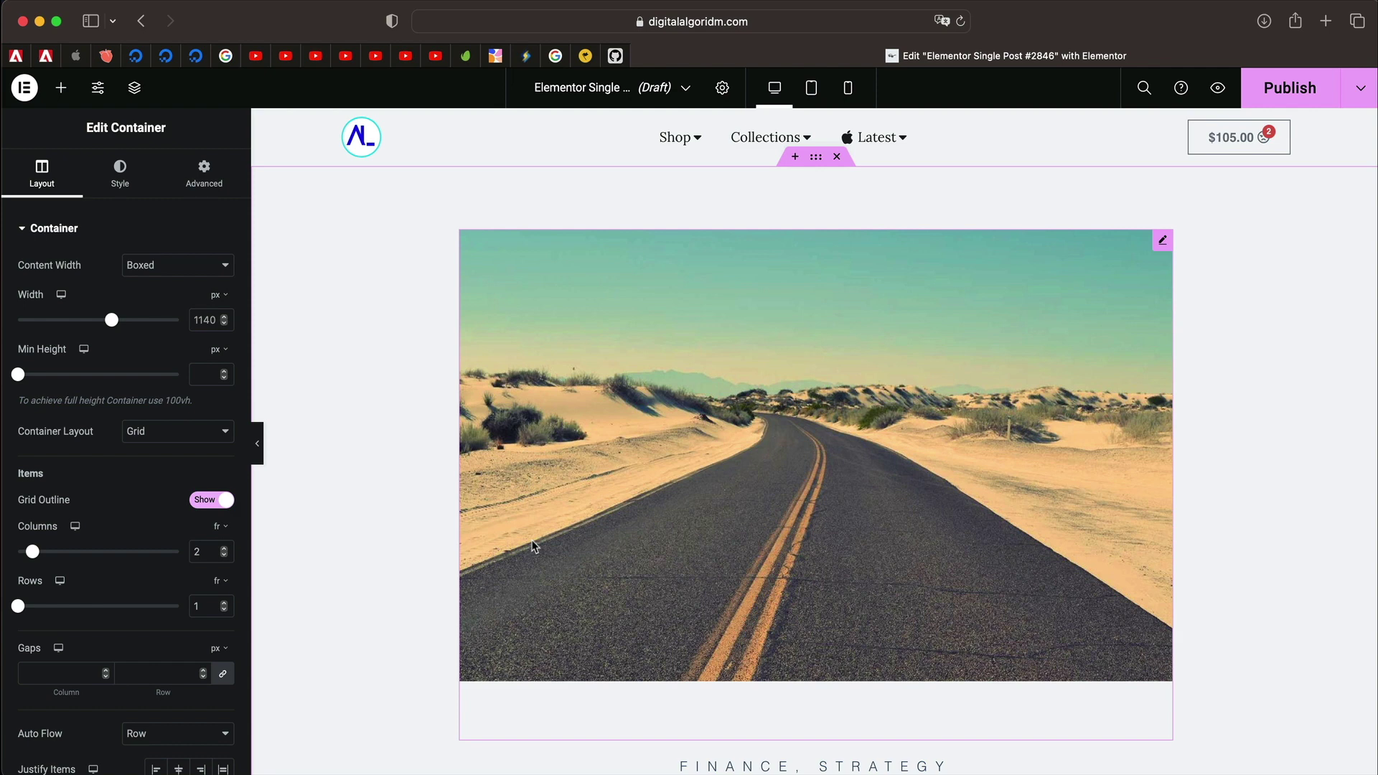
# - Show the fully expanded page structure and copy all widgets inside the Post Content container, from Featured Image to Posts
pyautogui.click(135, 89)
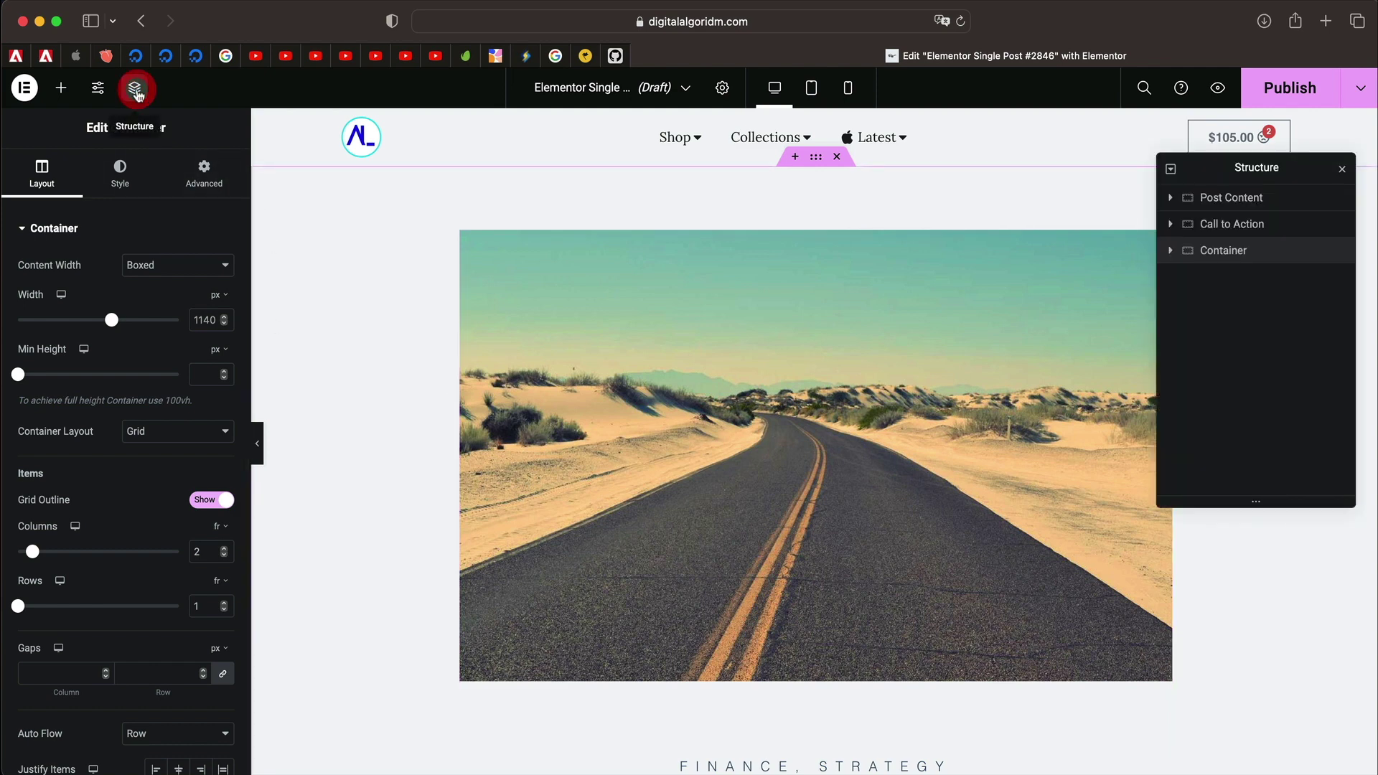
pyautogui.click(1169, 171)
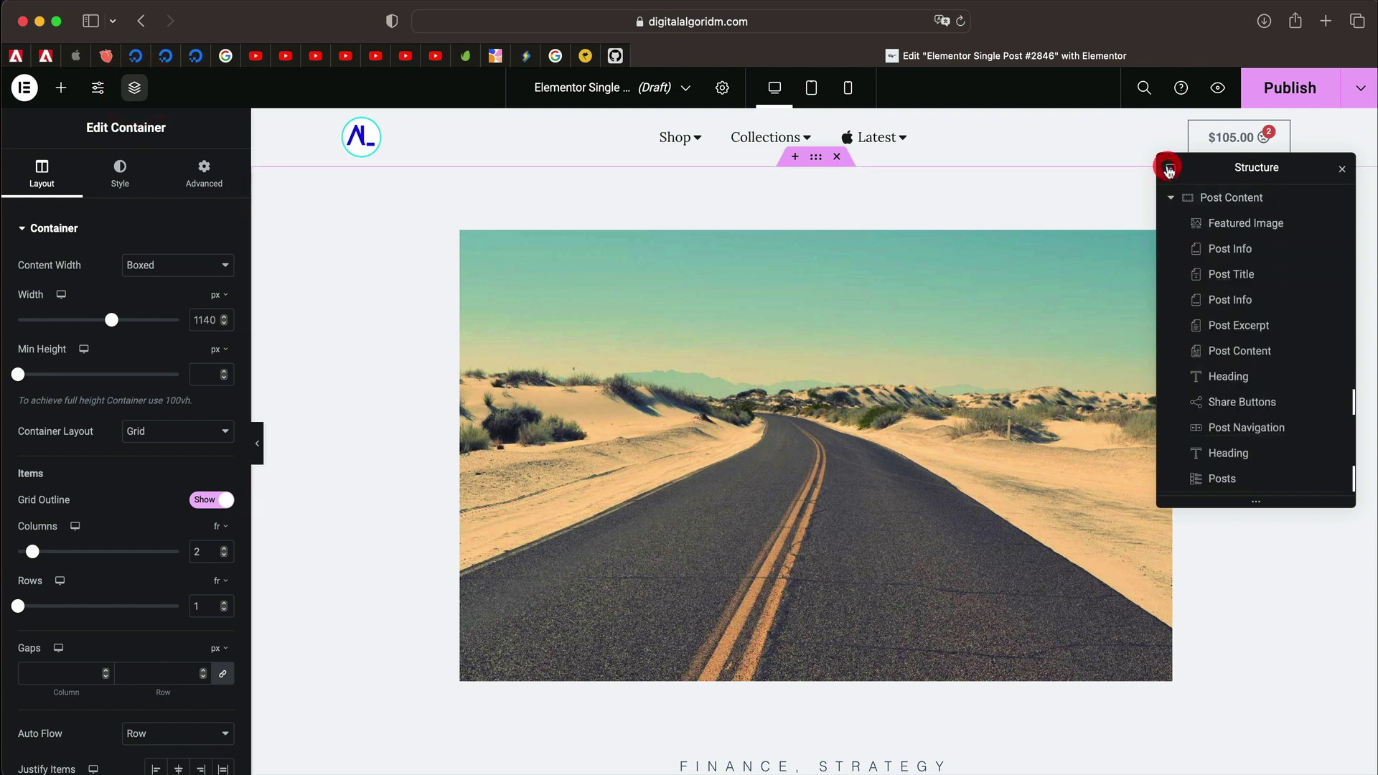
pyautogui.click(1236, 379)
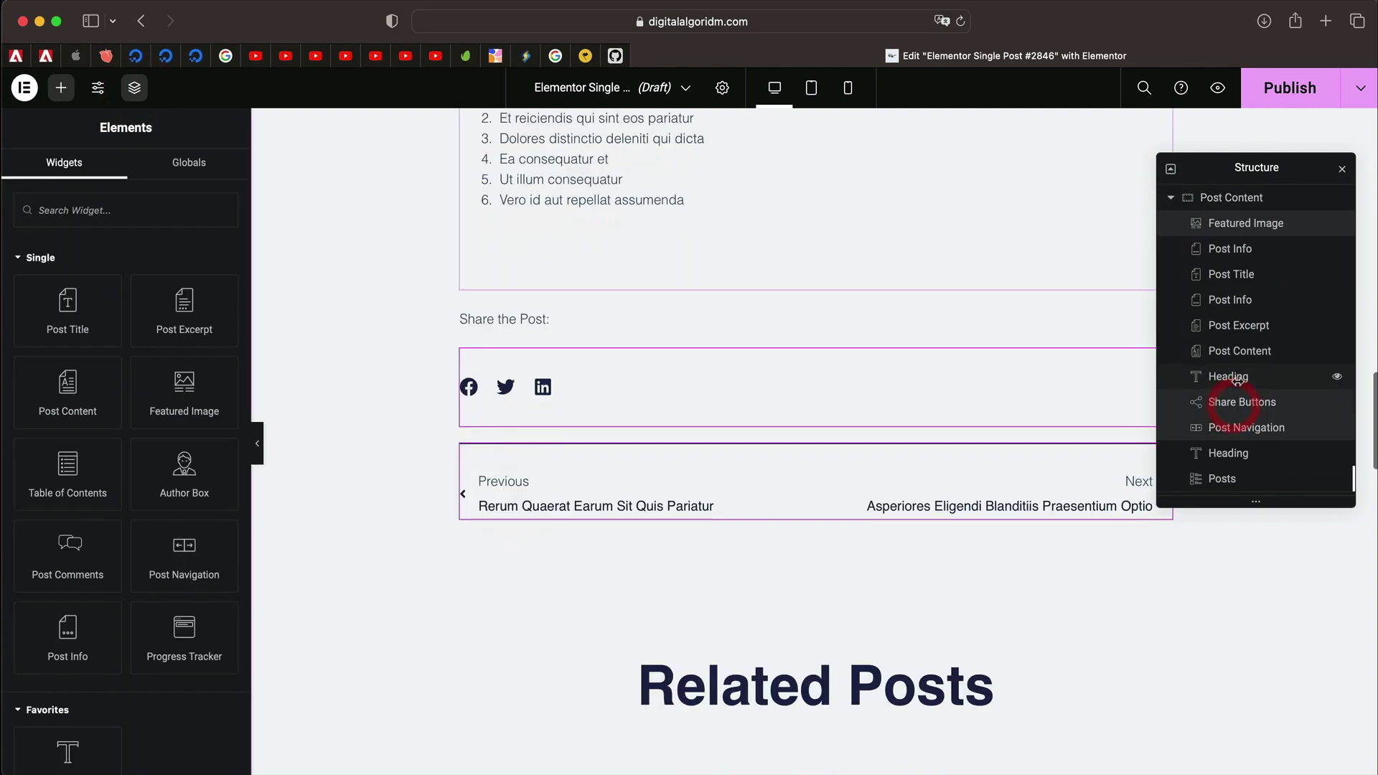
pyautogui.click(1242, 377)
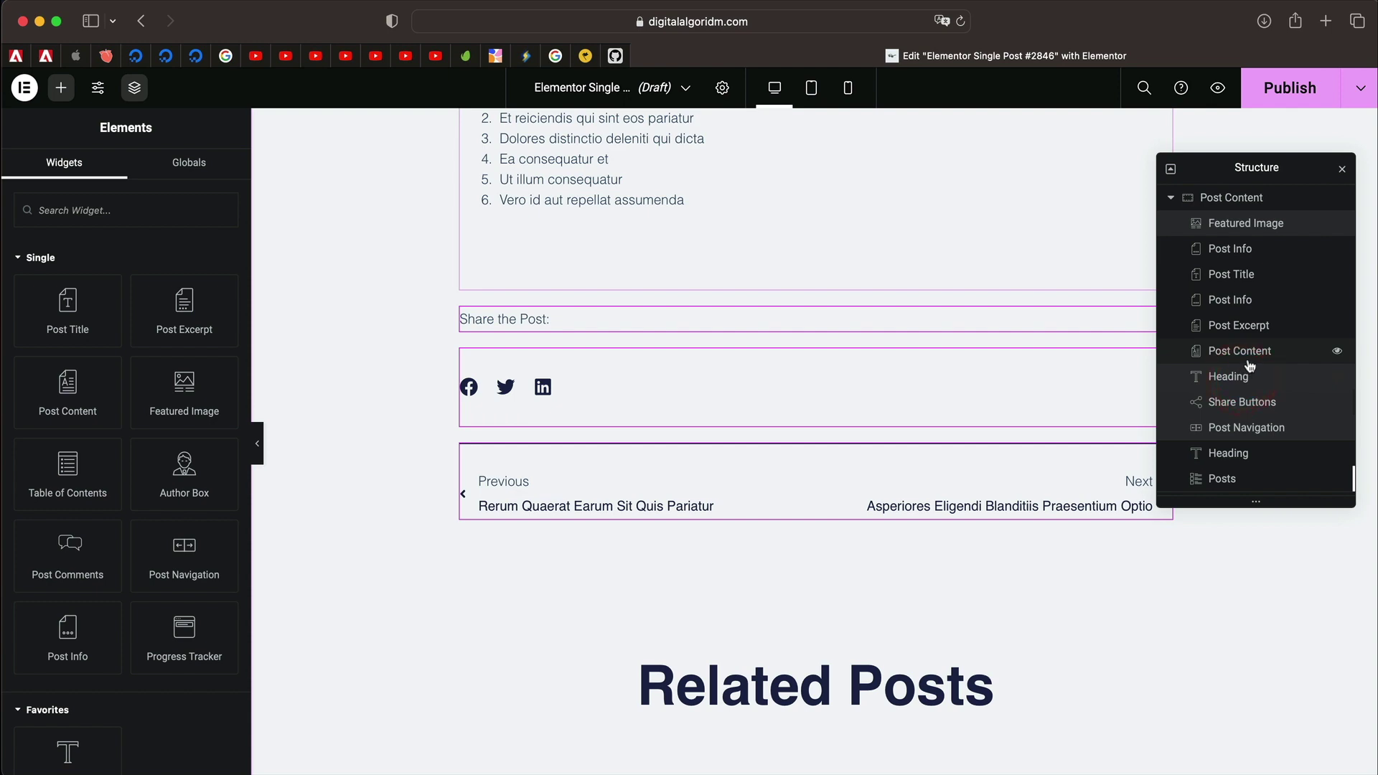
pyautogui.click(1249, 351)
pyautogui.click(1252, 300)
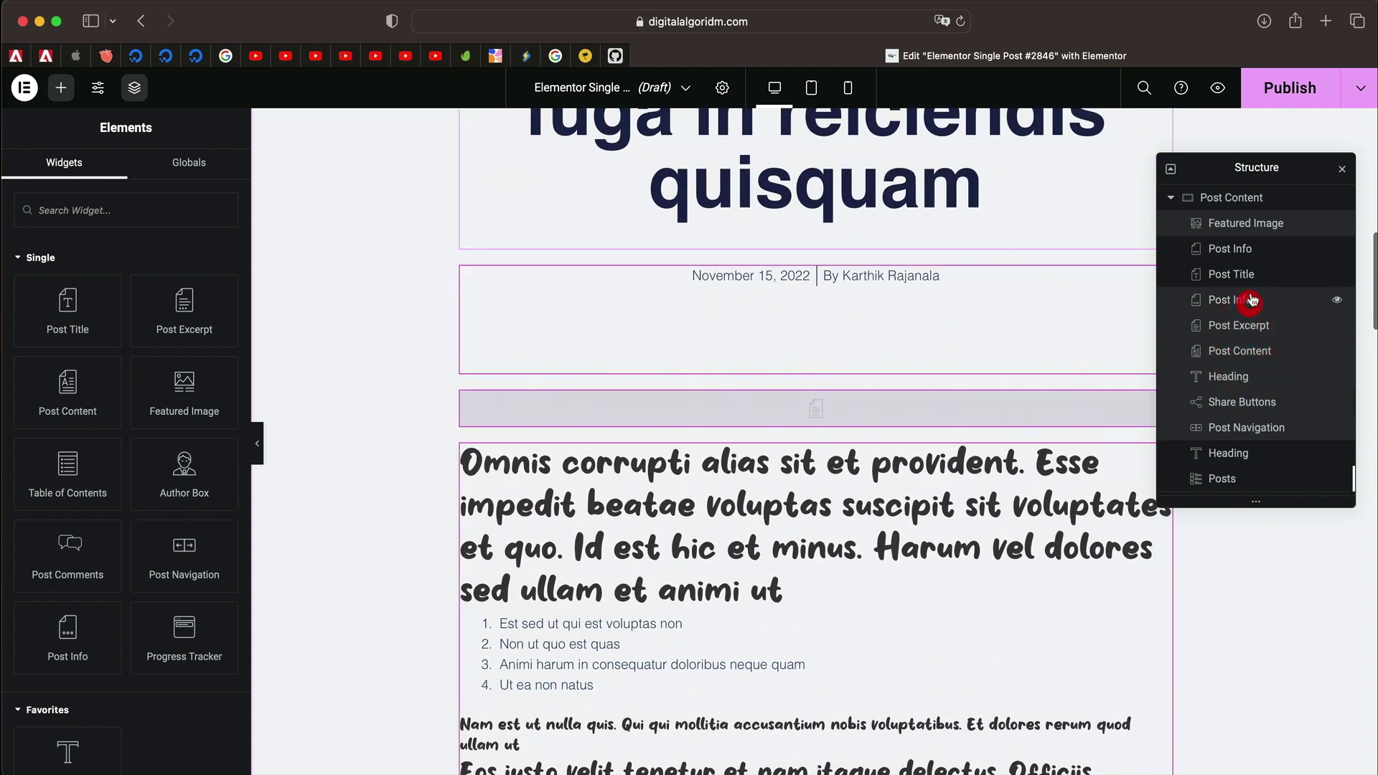
pyautogui.scroll(-3, 1252, 300)
pyautogui.scroll(-3, 1246, 284)
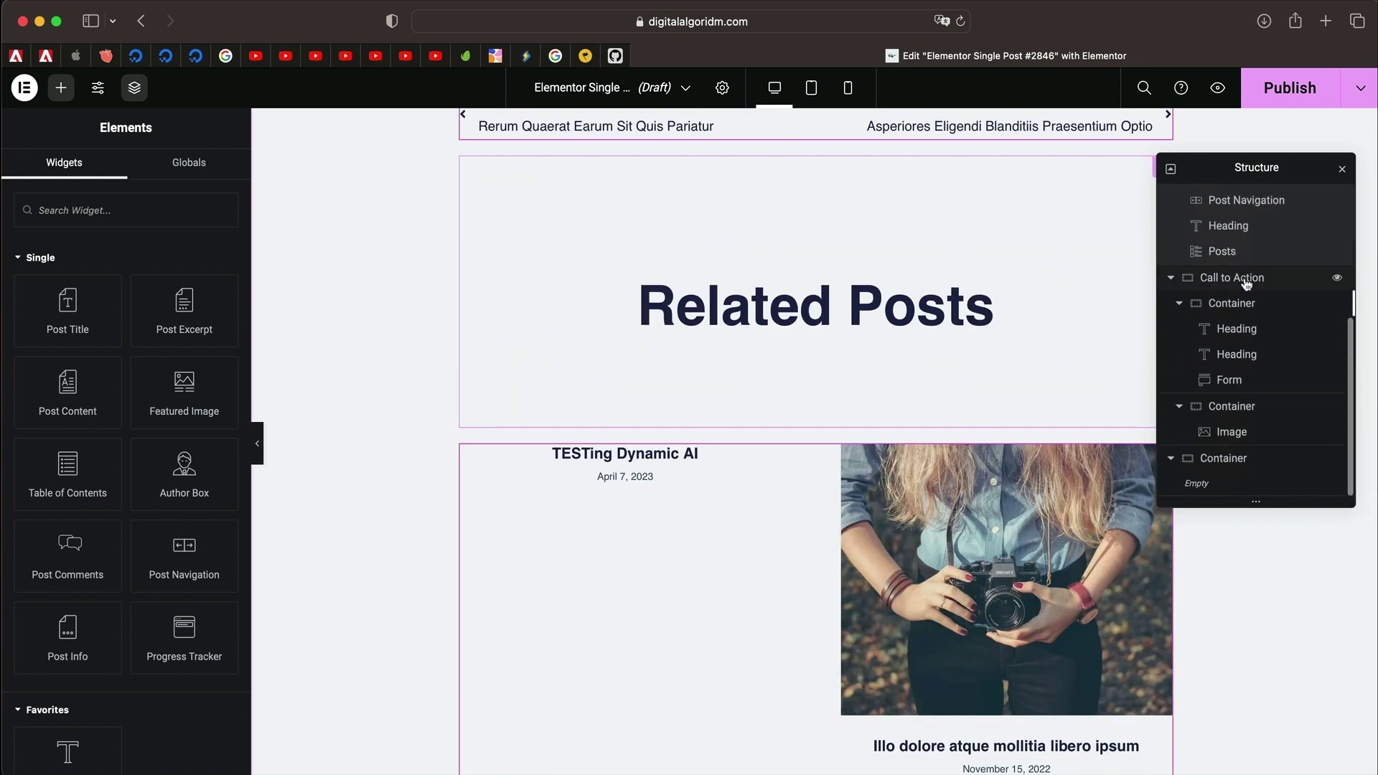
pyautogui.scroll(5, 1247, 283)
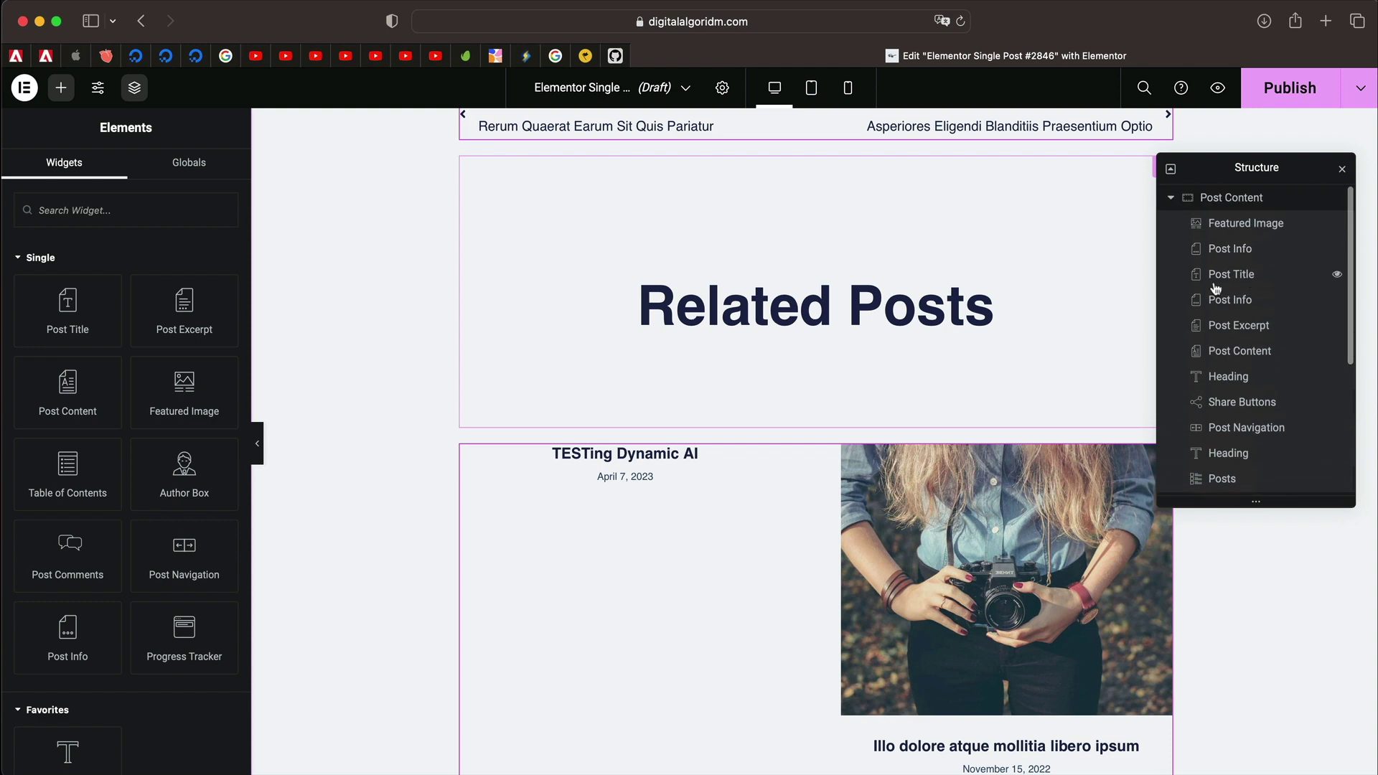
pyautogui.rightClick(1216, 288)
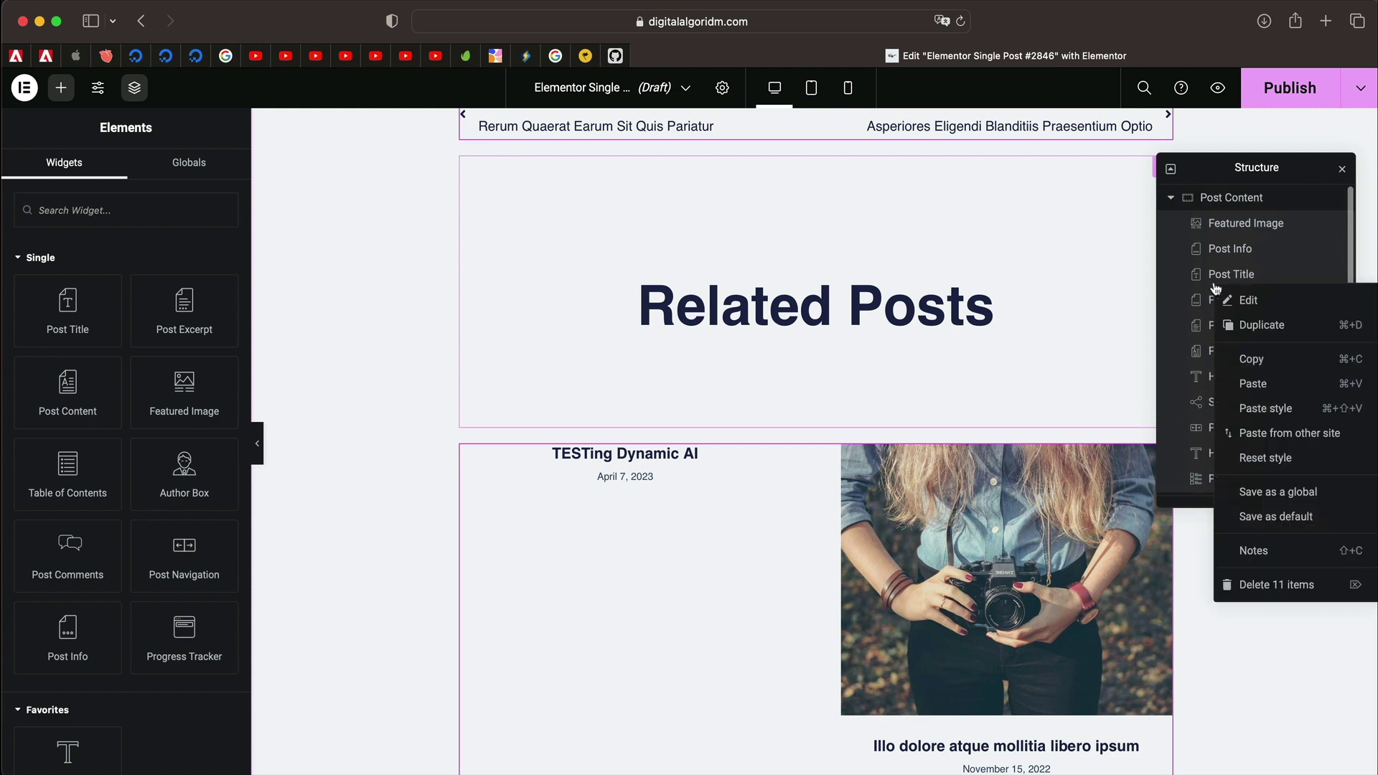
pyautogui.click(1261, 367)
pyautogui.scroll(-5, 1252, 363)
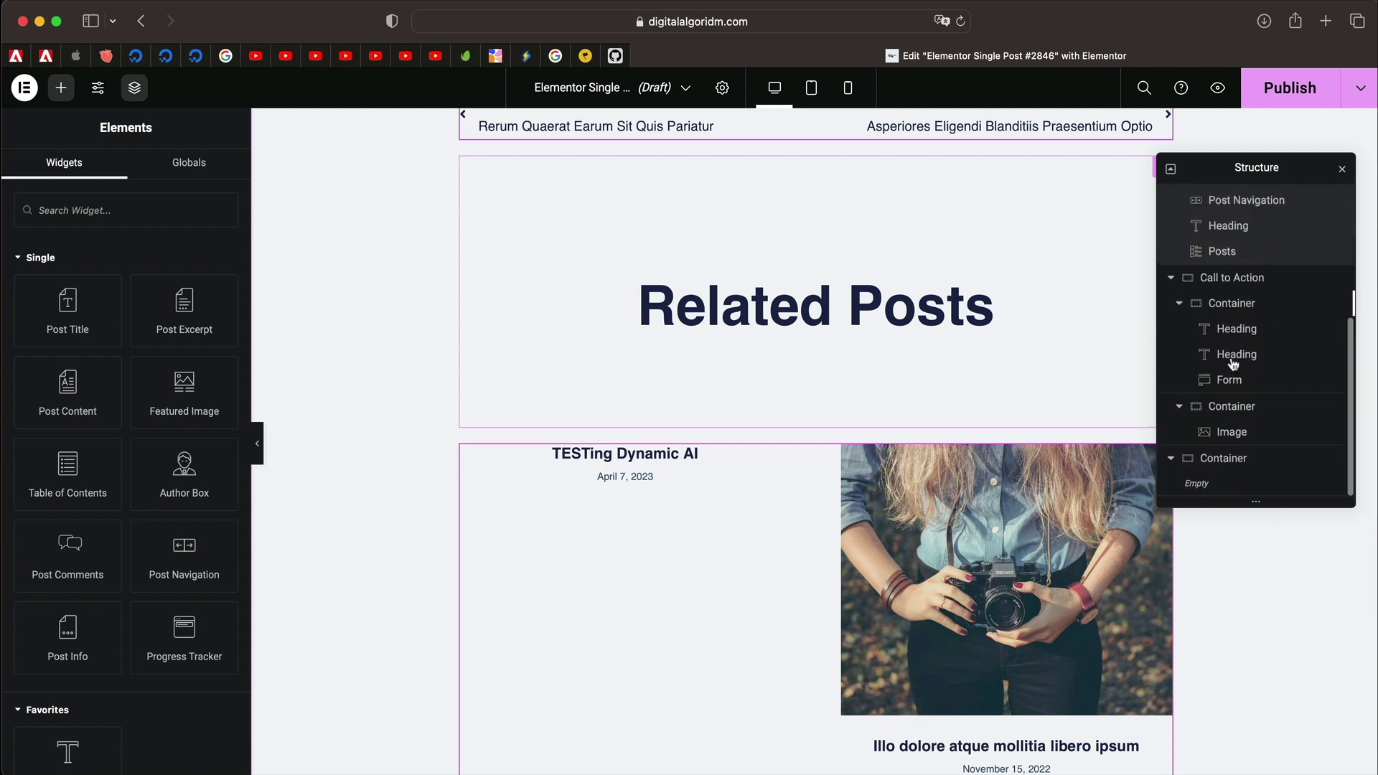
# - Paste the copied post widgets into the empty Grid container and close the page structure
pyautogui.rightClick(1230, 463)
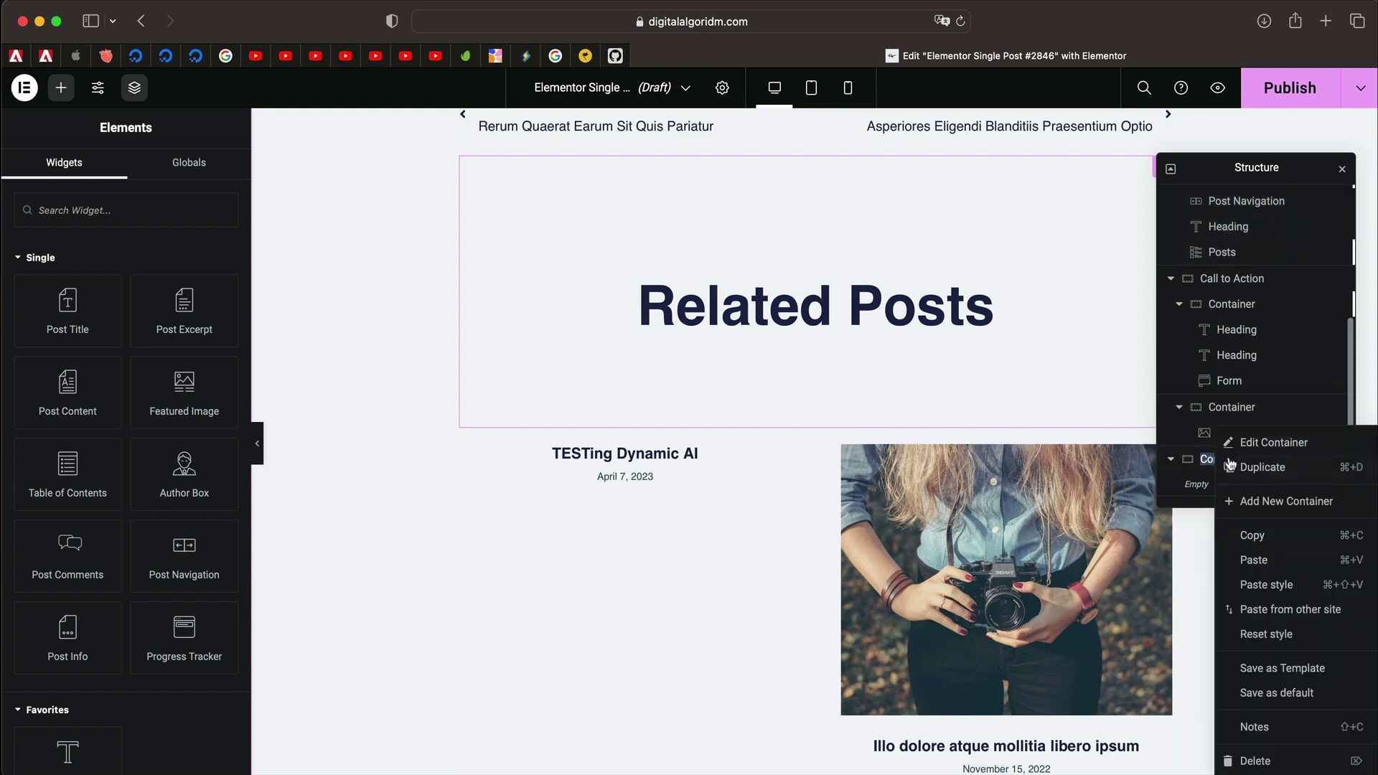
pyautogui.click(1267, 559)
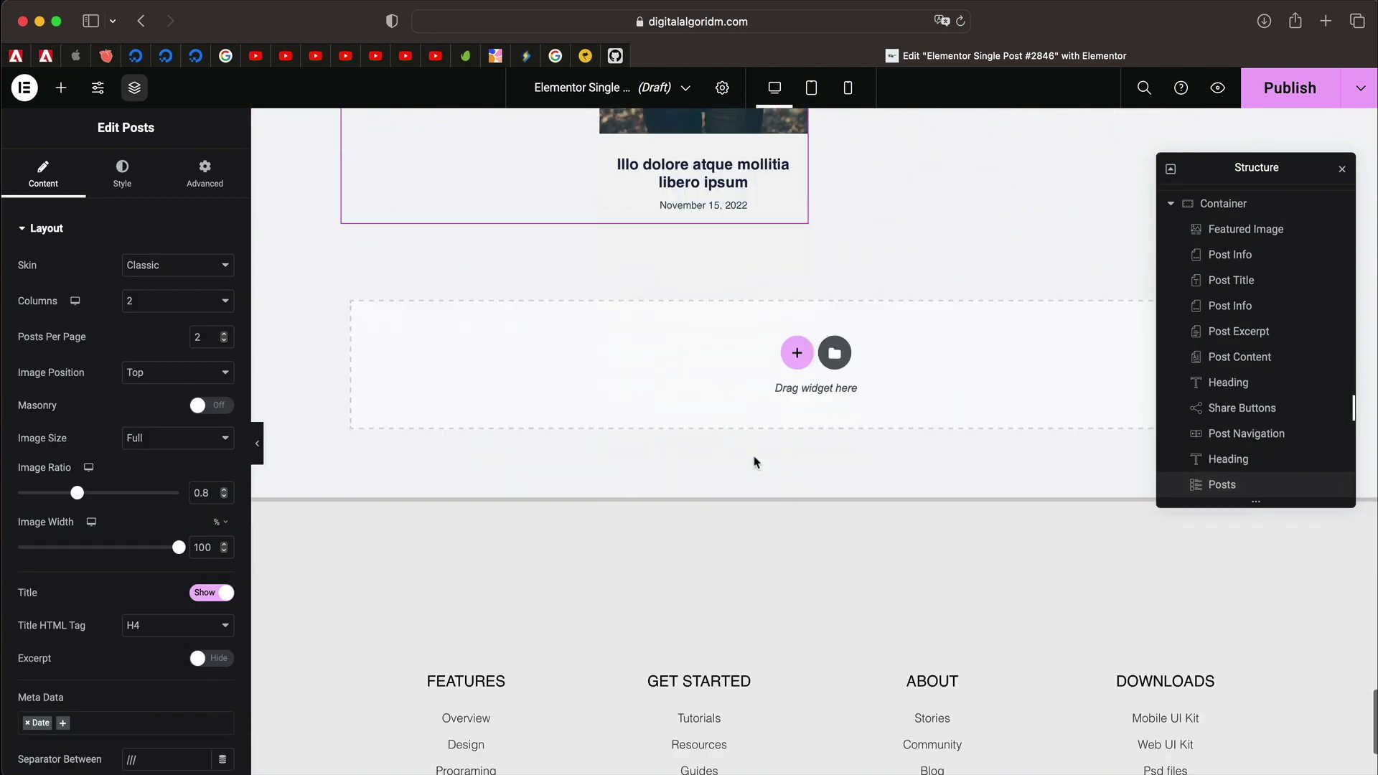
pyautogui.scroll(-3, 755, 462)
pyautogui.click(1340, 174)
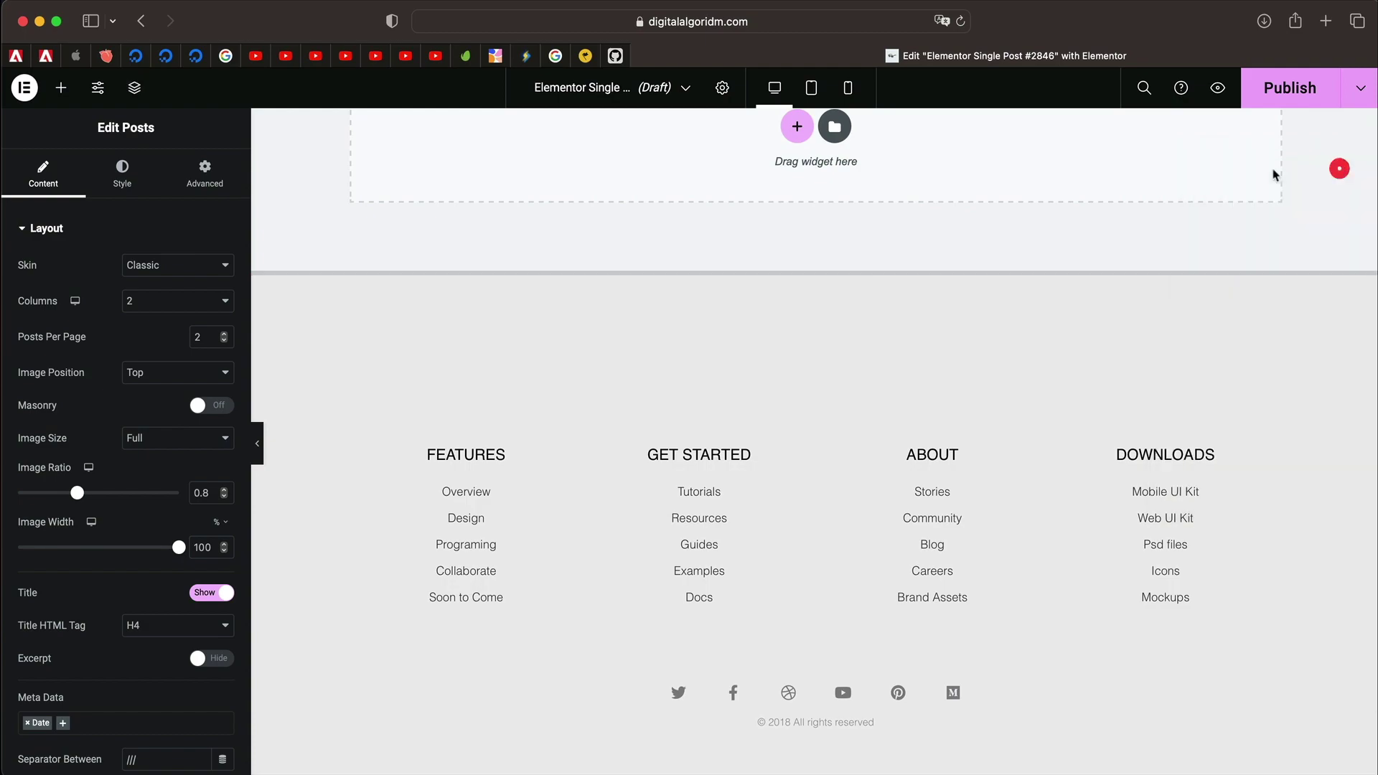
# - Open the Grid container's layout settings and compare its pasted widgets with the original post content above
pyautogui.scroll(20, 802, 314)
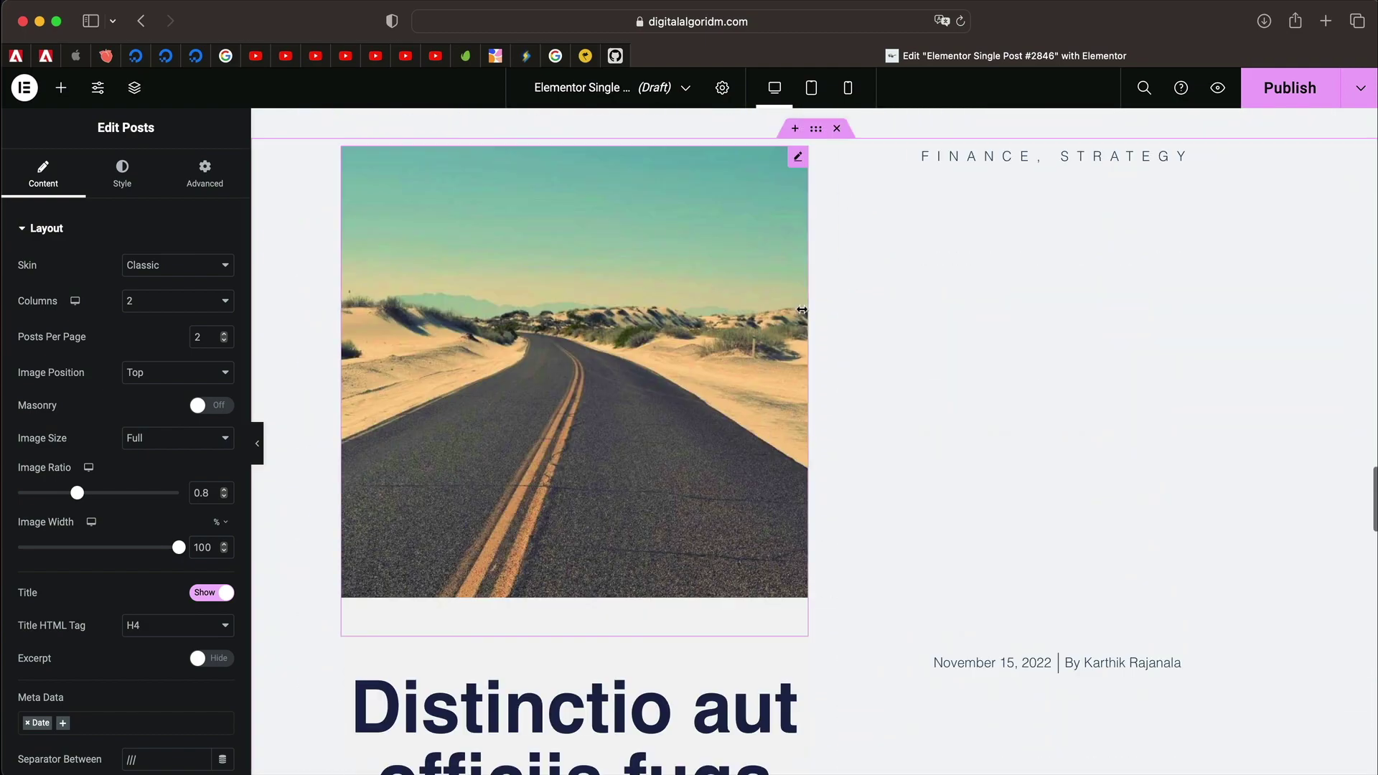
pyautogui.scroll(5, 800, 312)
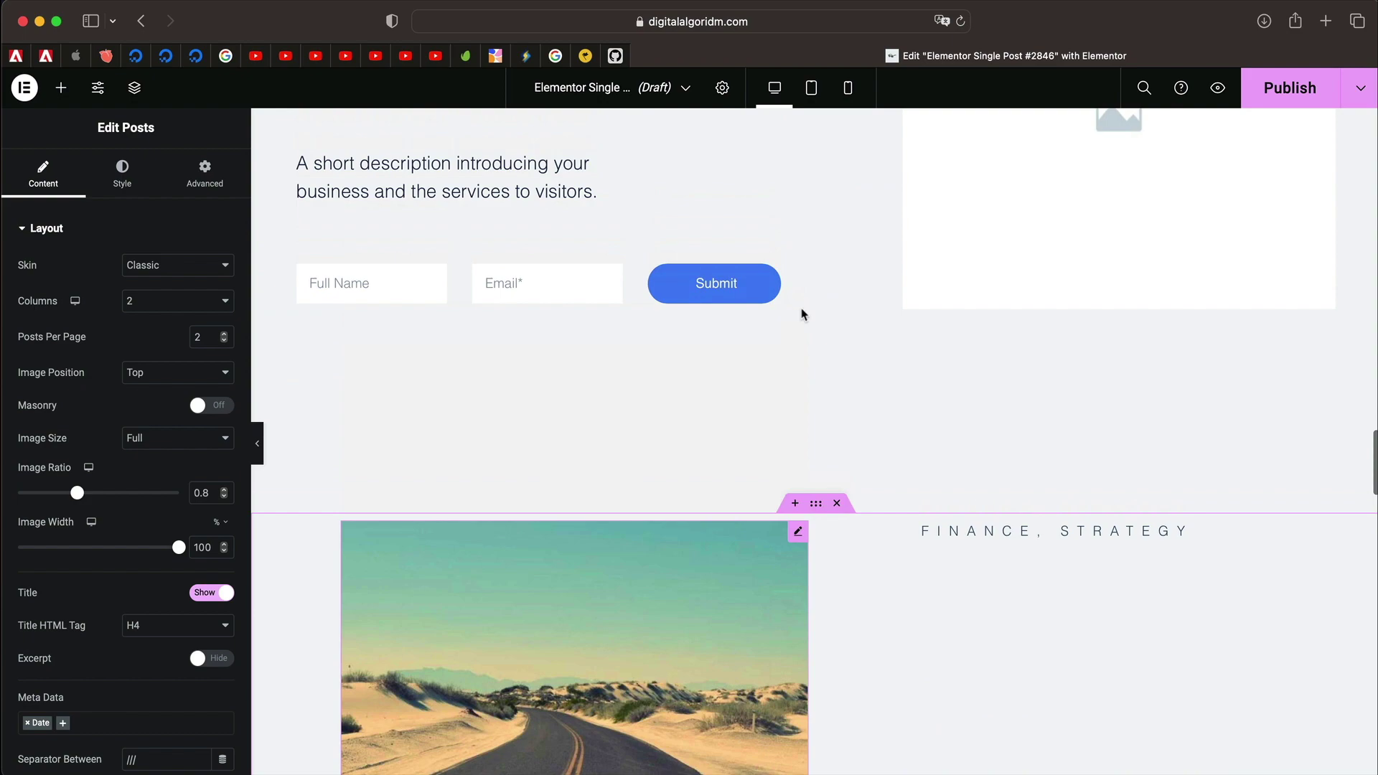
pyautogui.click(816, 505)
pyautogui.scroll(-10, 627, 570)
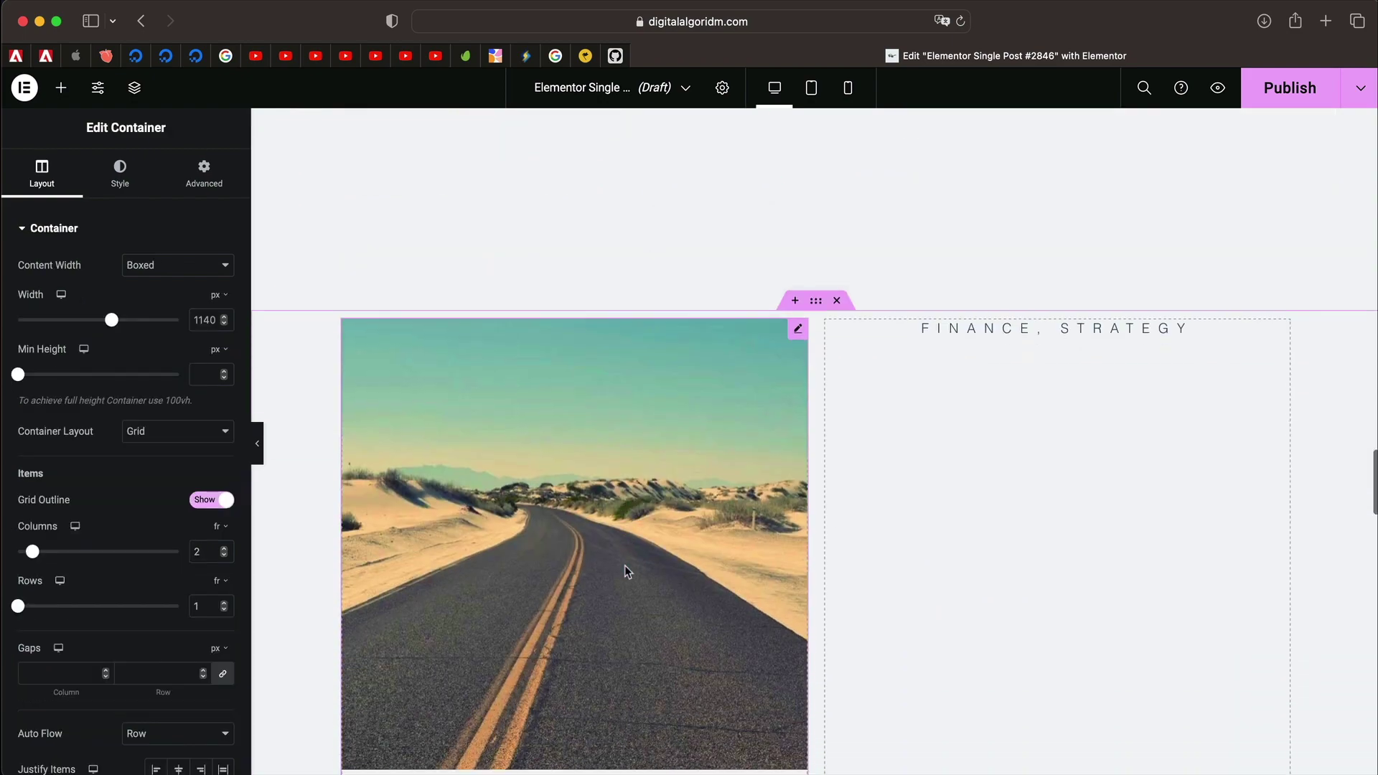
pyautogui.scroll(5, 627, 571)
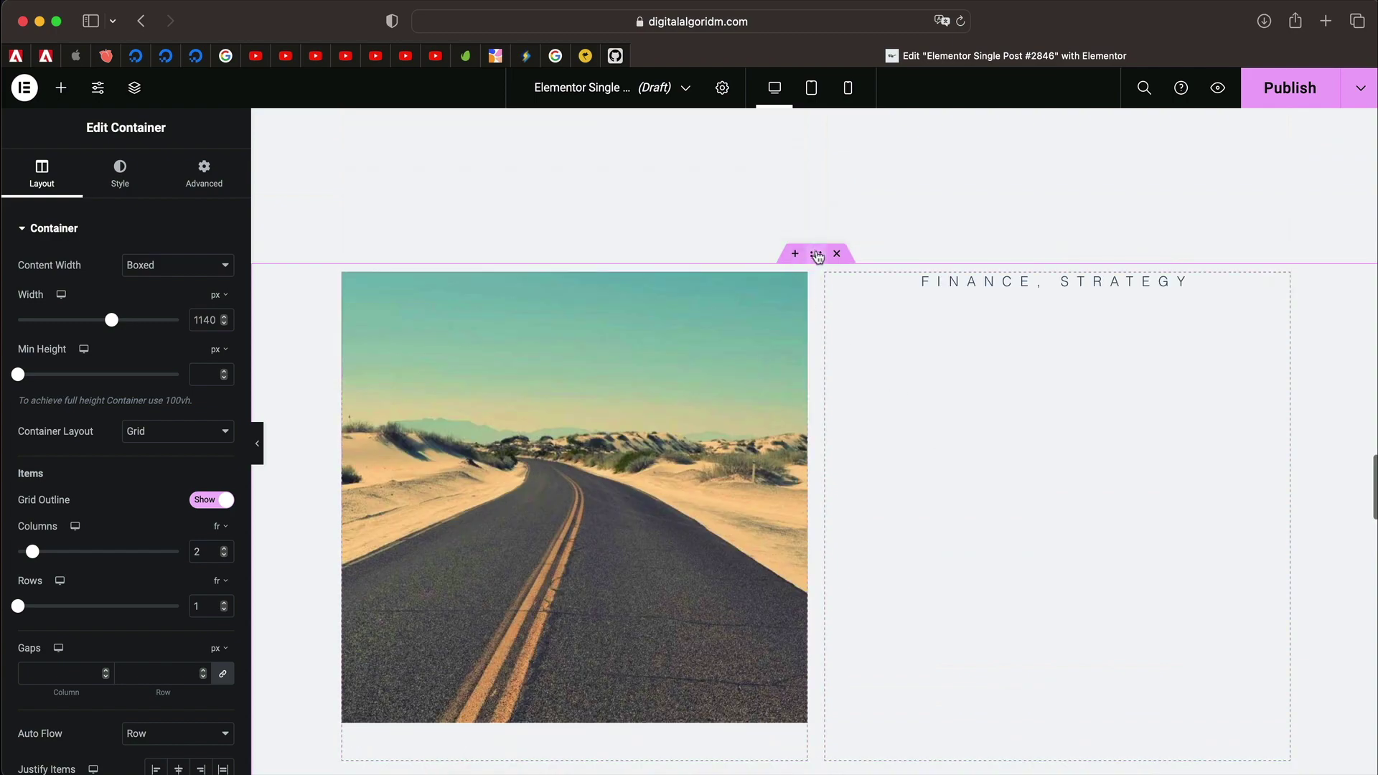
pyautogui.scroll(-10, 653, 214)
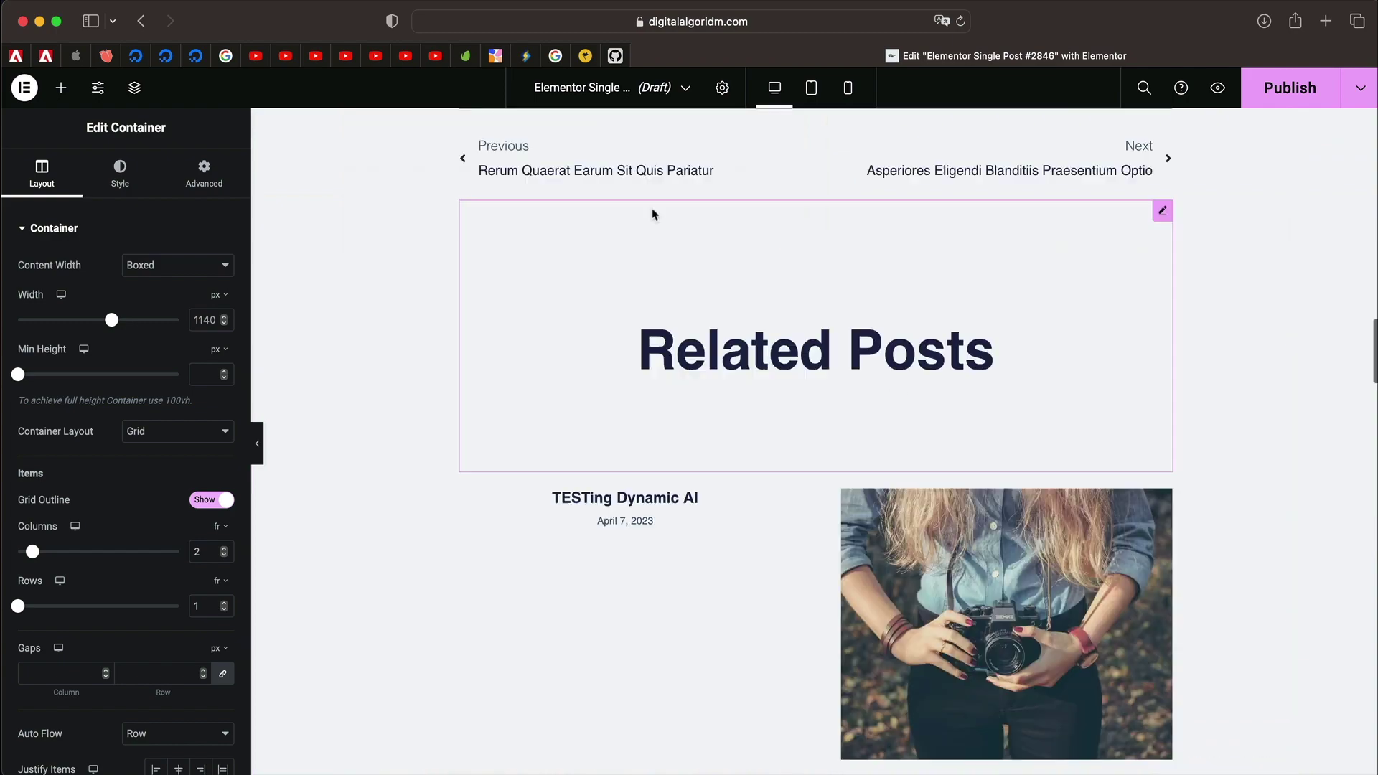
pyautogui.scroll(10, 651, 214)
pyautogui.scroll(-9, 637, 331)
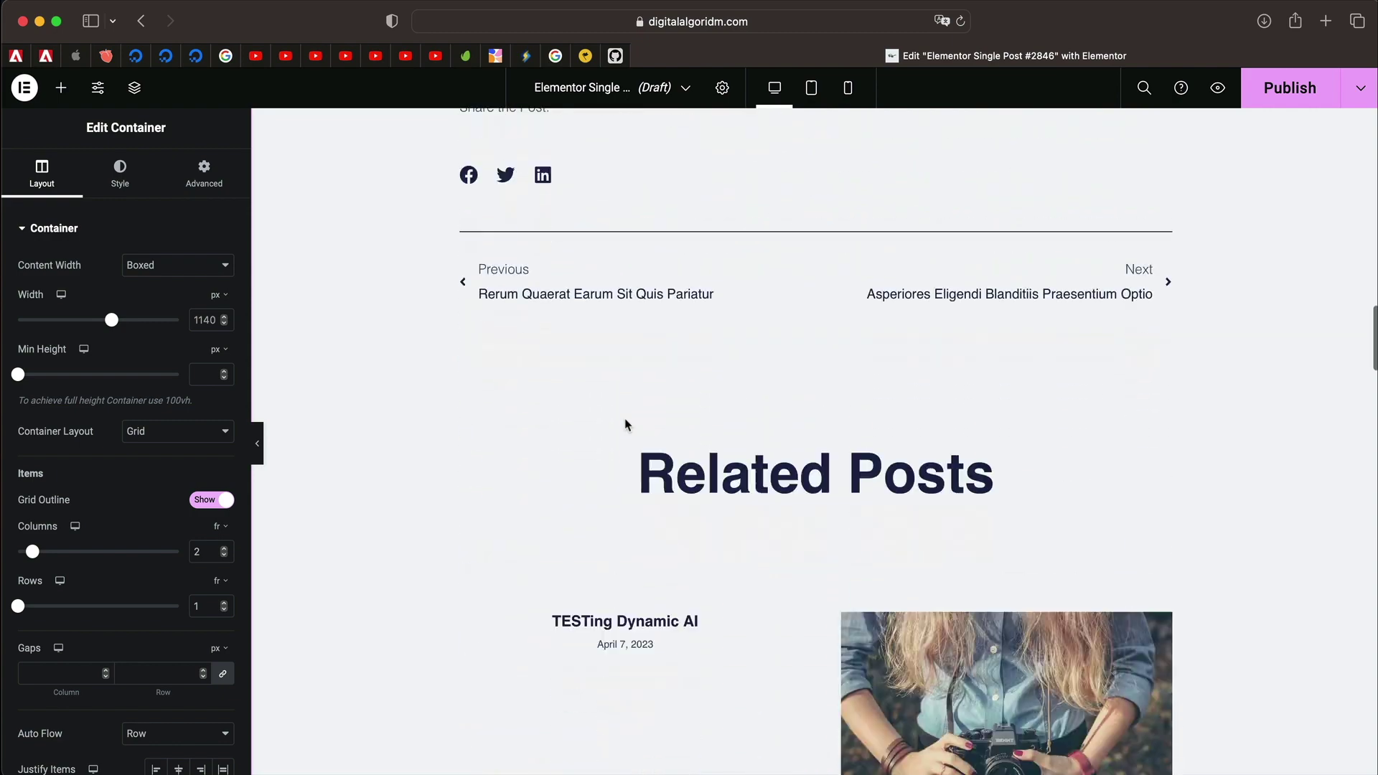
pyautogui.scroll(-5, 625, 425)
pyautogui.scroll(-2, 101, 529)
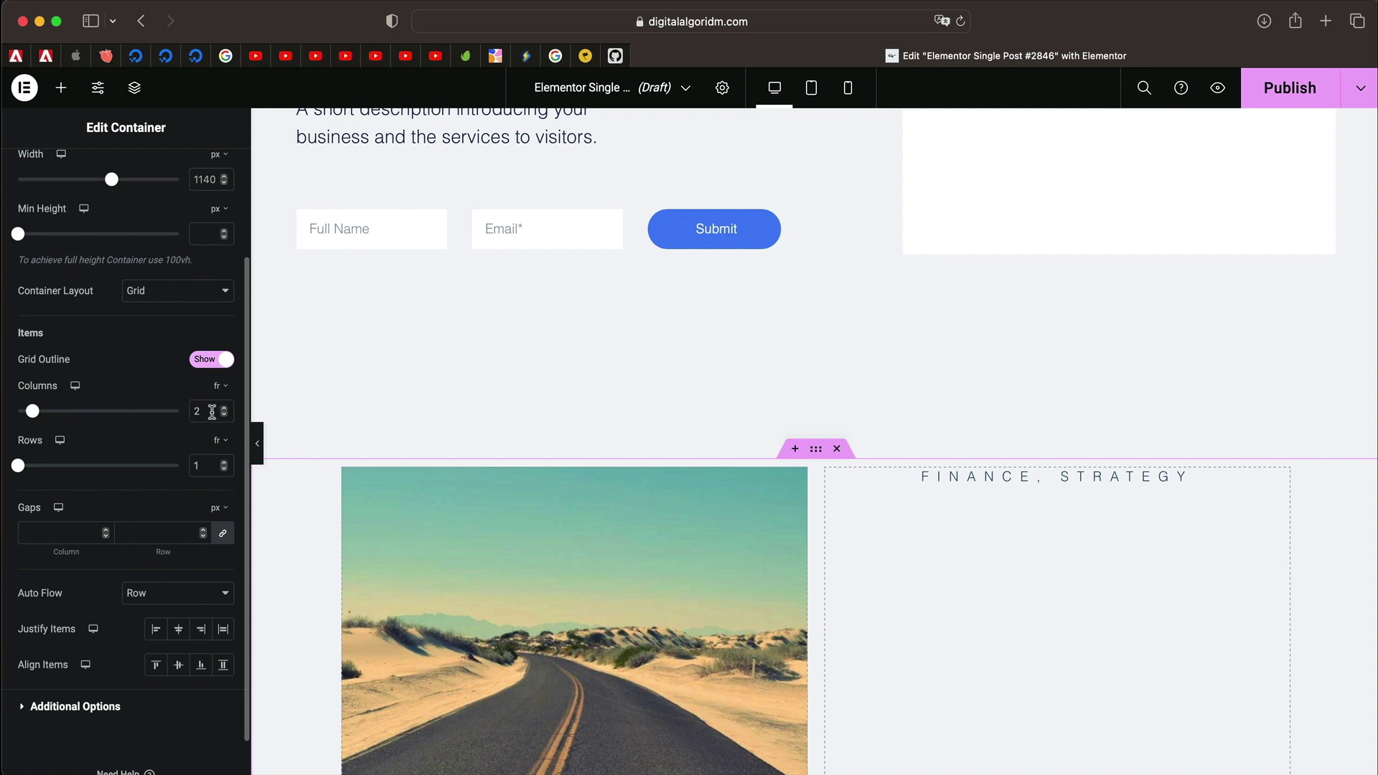
# - Examine how the grid's column and row settings distribute the featured image, post info, title and content across cells
pyautogui.doubleClick(203, 464)
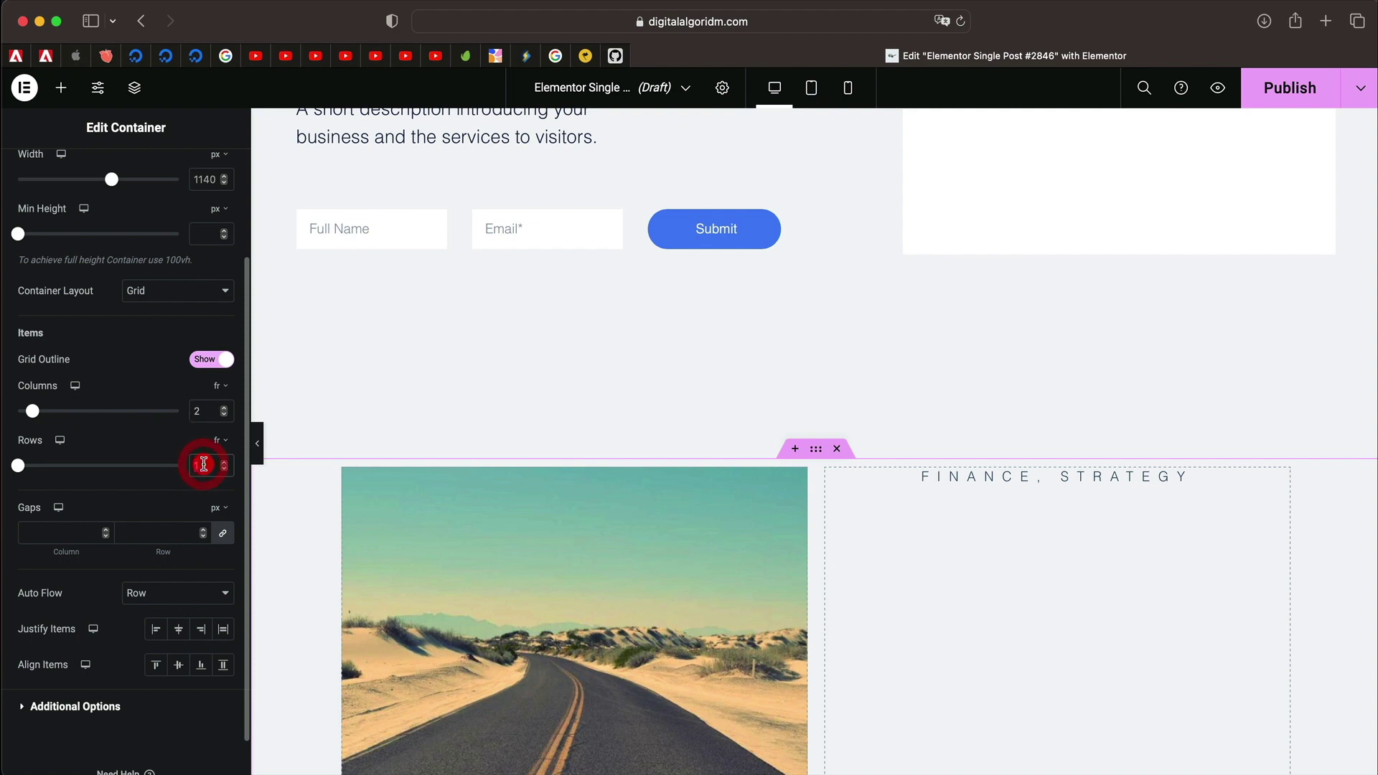
pyautogui.scroll(-3, 553, 539)
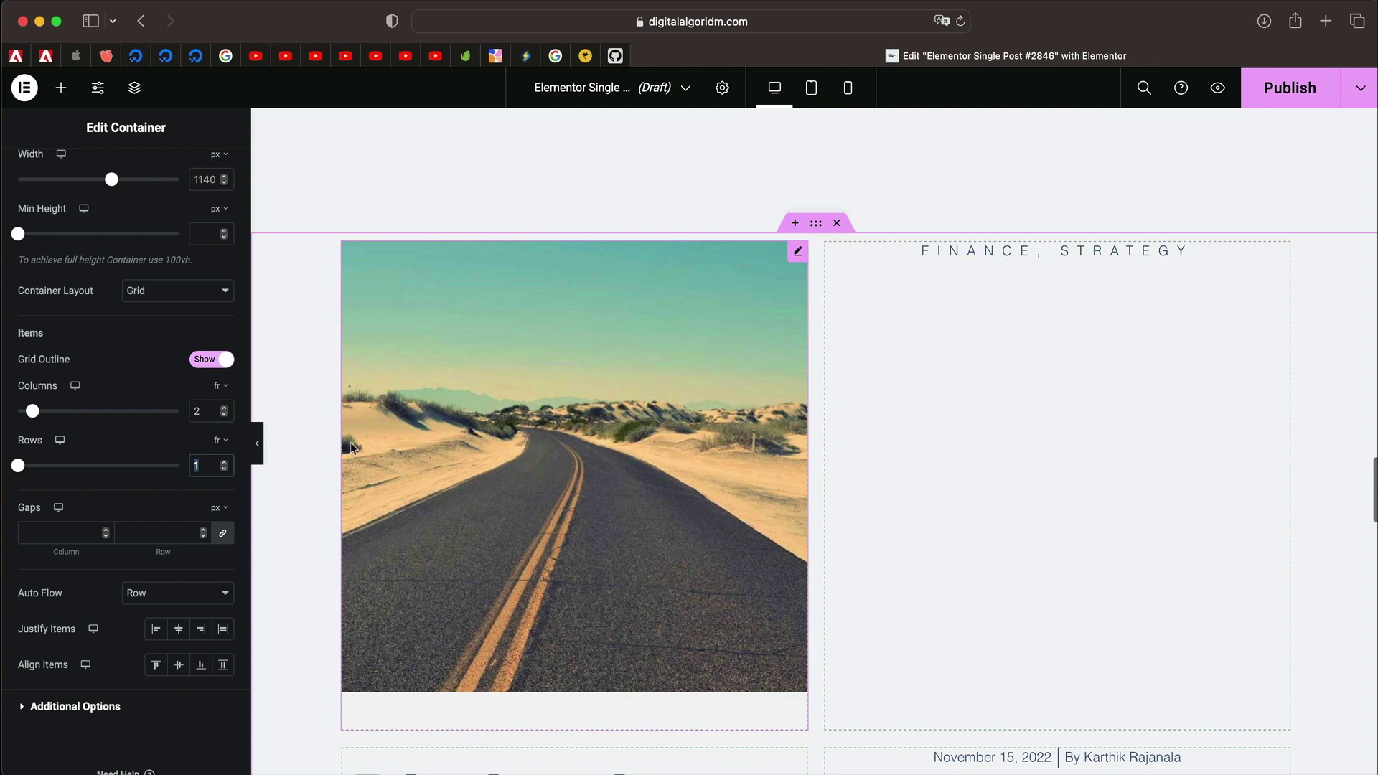
pyautogui.scroll(-3, 562, 498)
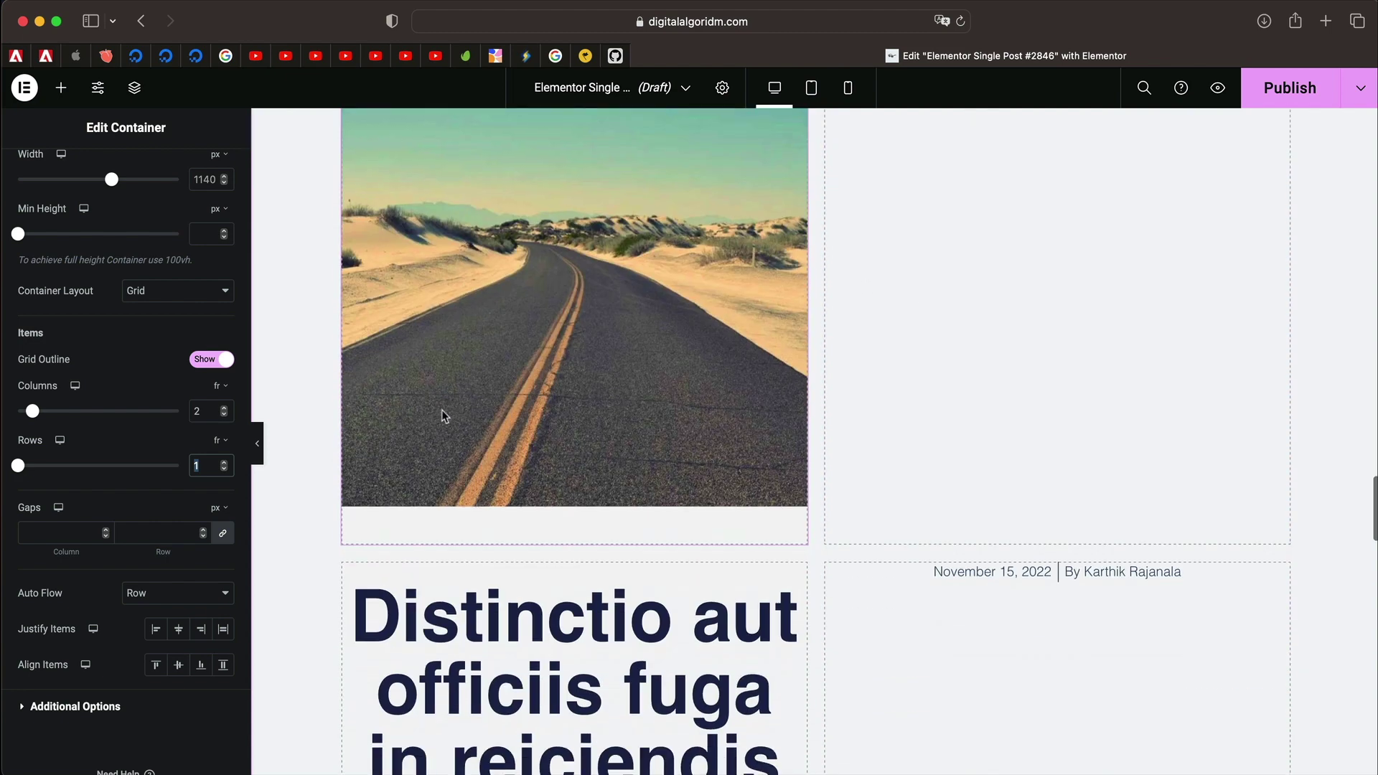
pyautogui.scroll(-2, 837, 572)
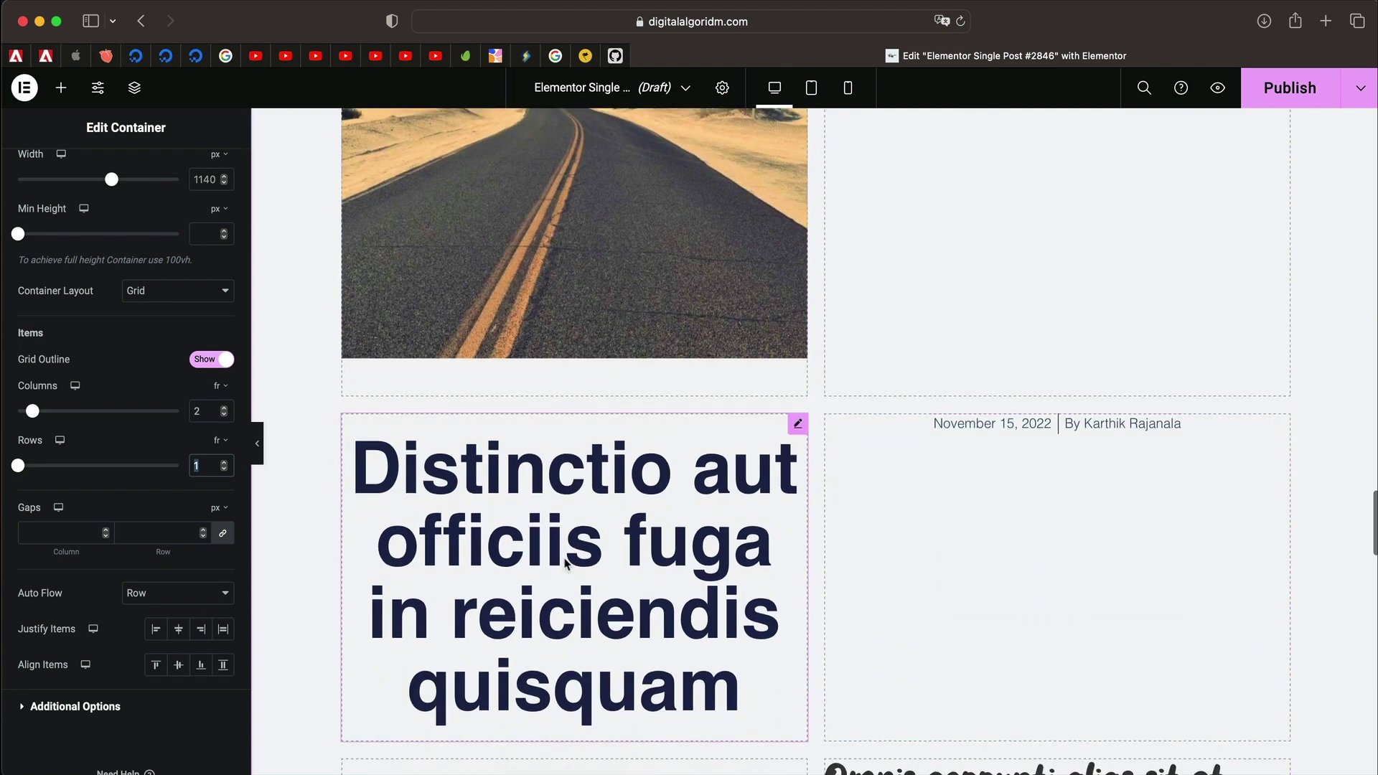
pyautogui.scroll(2, 531, 495)
pyautogui.scroll(2, 442, 370)
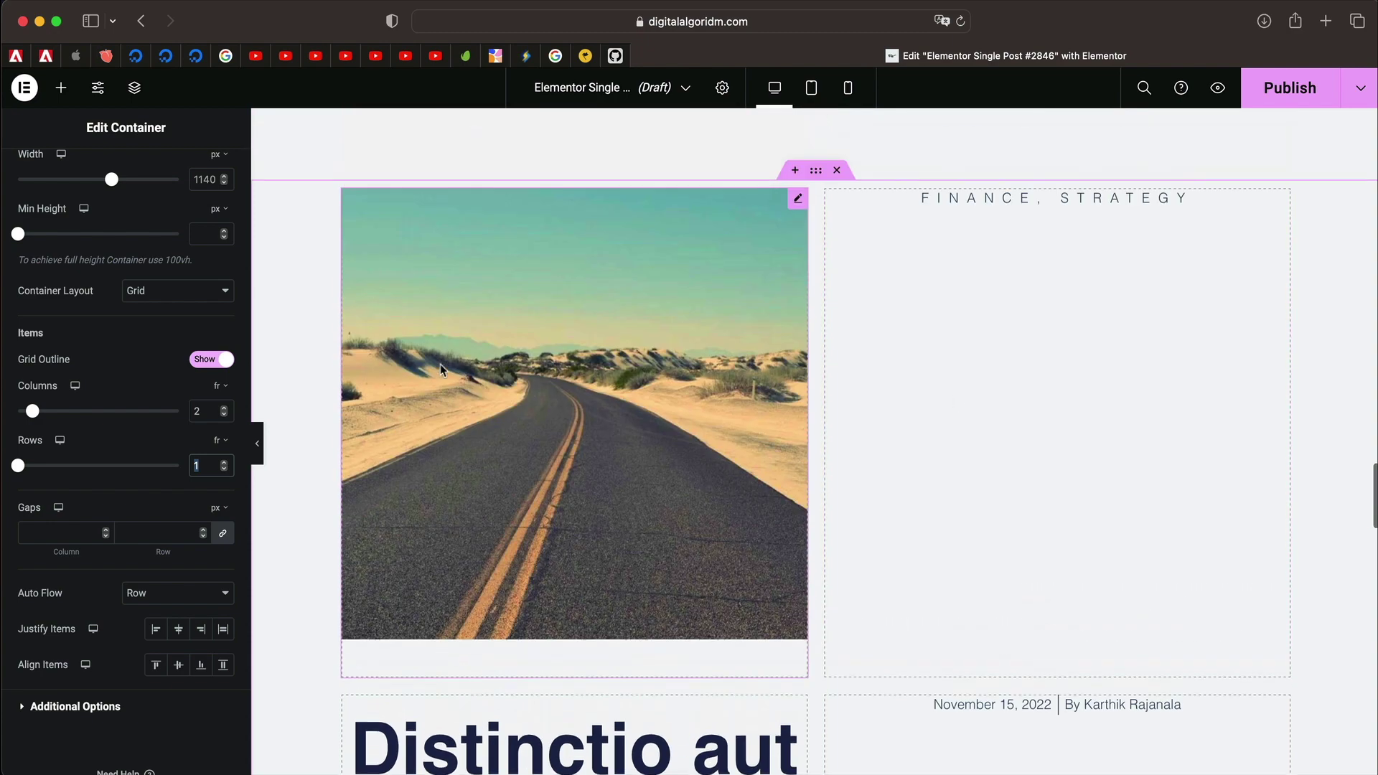
pyautogui.scroll(1, 441, 369)
pyautogui.scroll(-3, 694, 414)
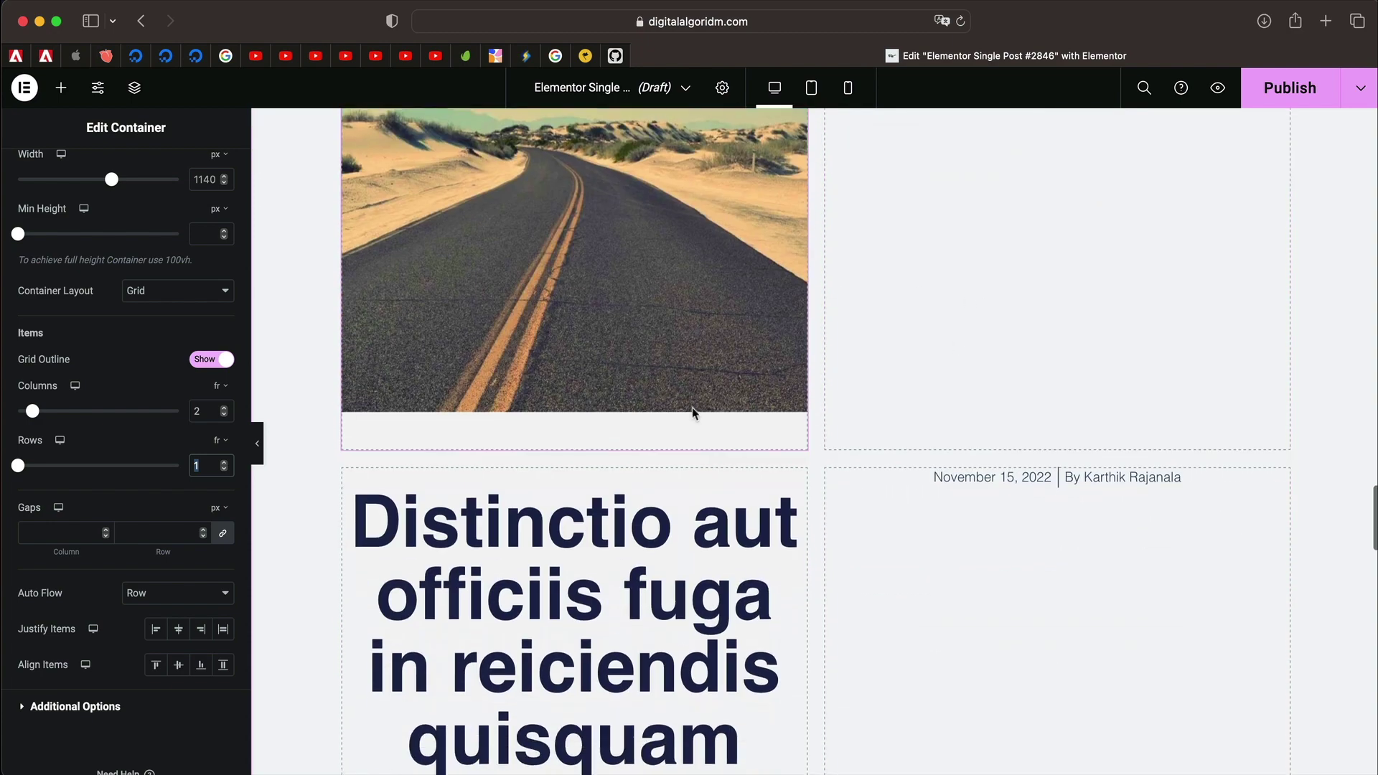
pyautogui.scroll(-3, 692, 413)
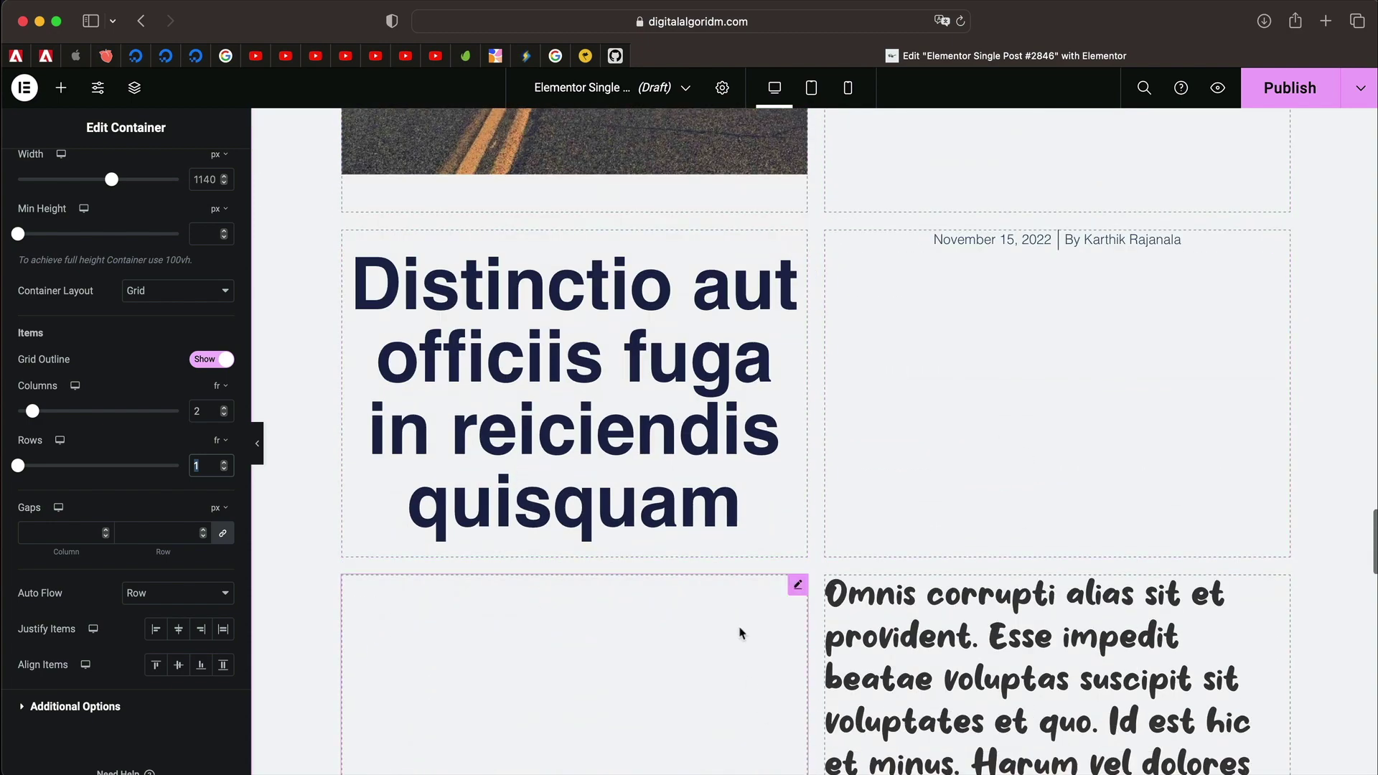
pyautogui.scroll(6, 732, 492)
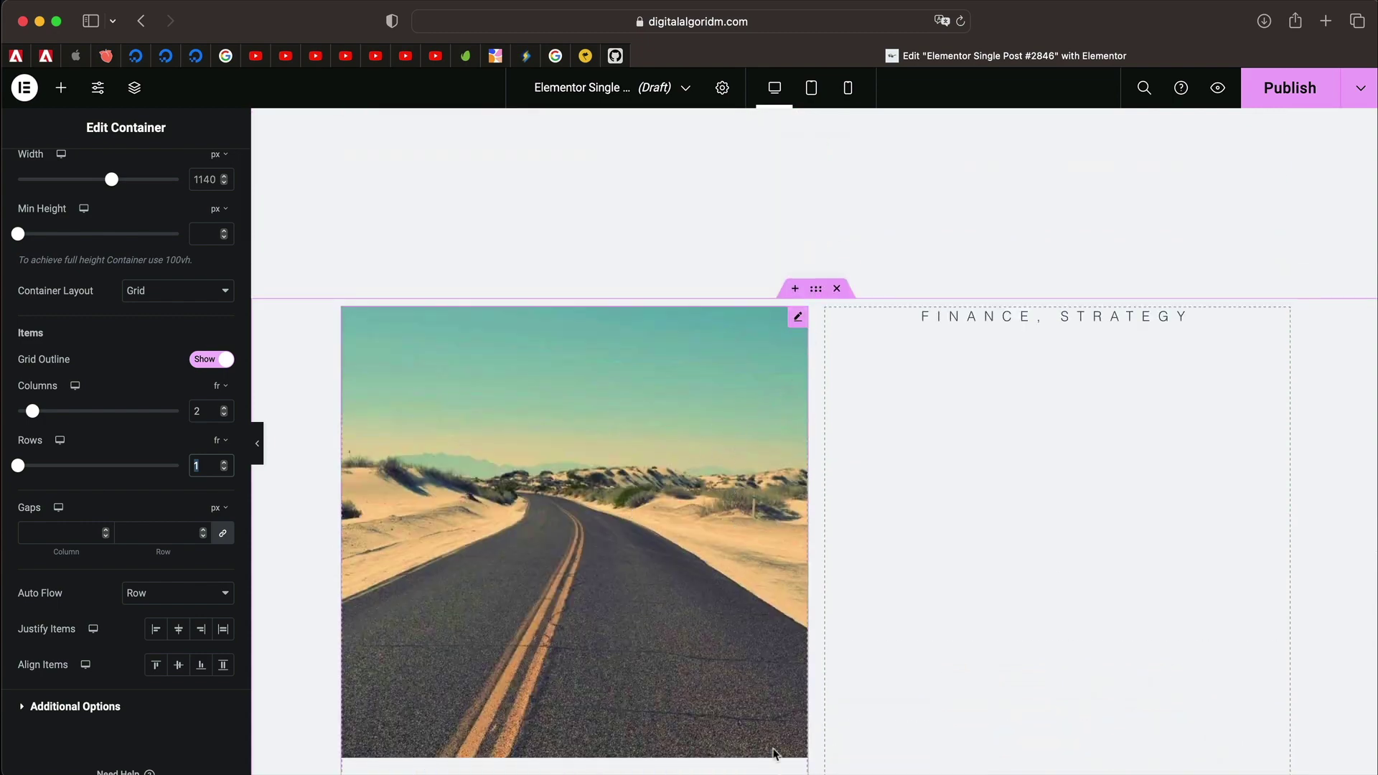
# - Set the Grid container's number of columns to 1
pyautogui.click(203, 411)
pyautogui.press('BackSpace')
pyautogui.write('1')
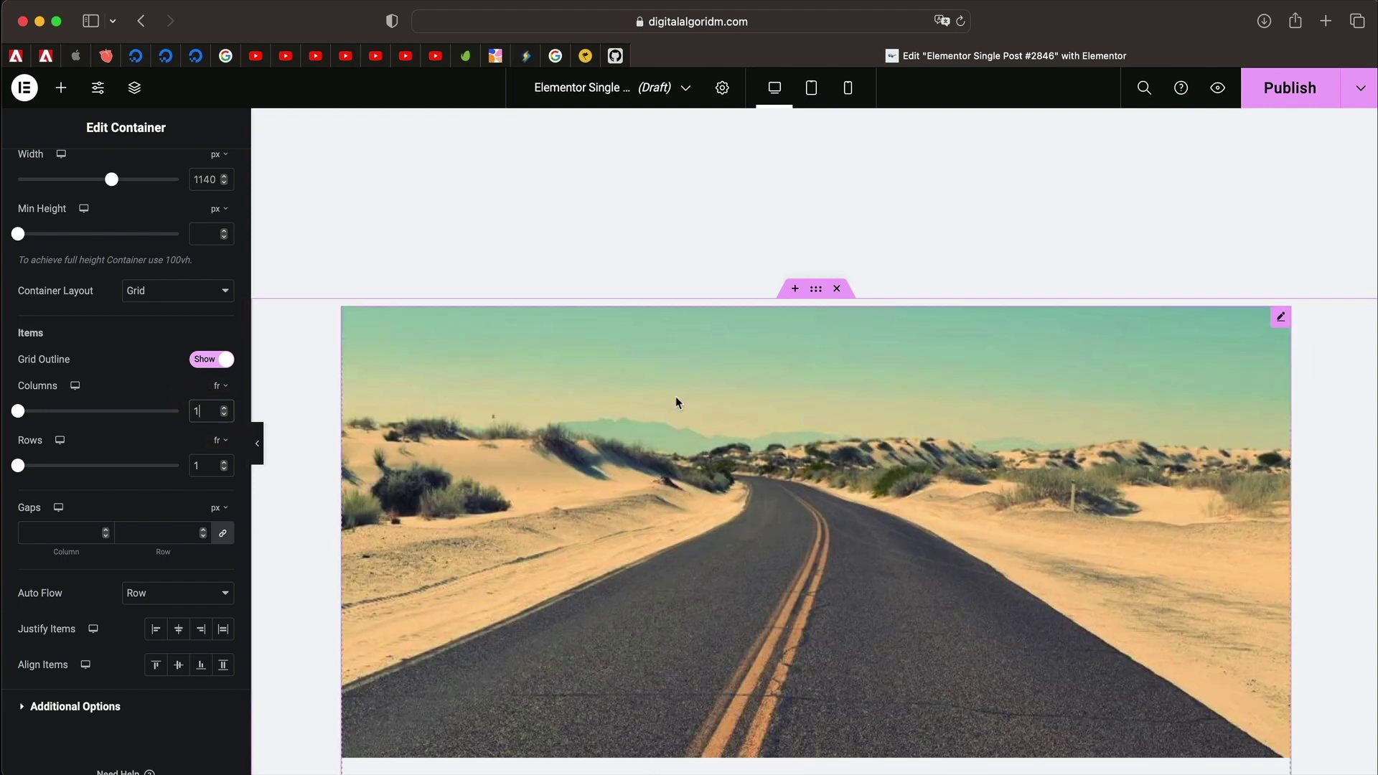
# - Examine the featured image, categories, title and post info stacked in the single-column grid
pyautogui.scroll(-5, 681, 357)
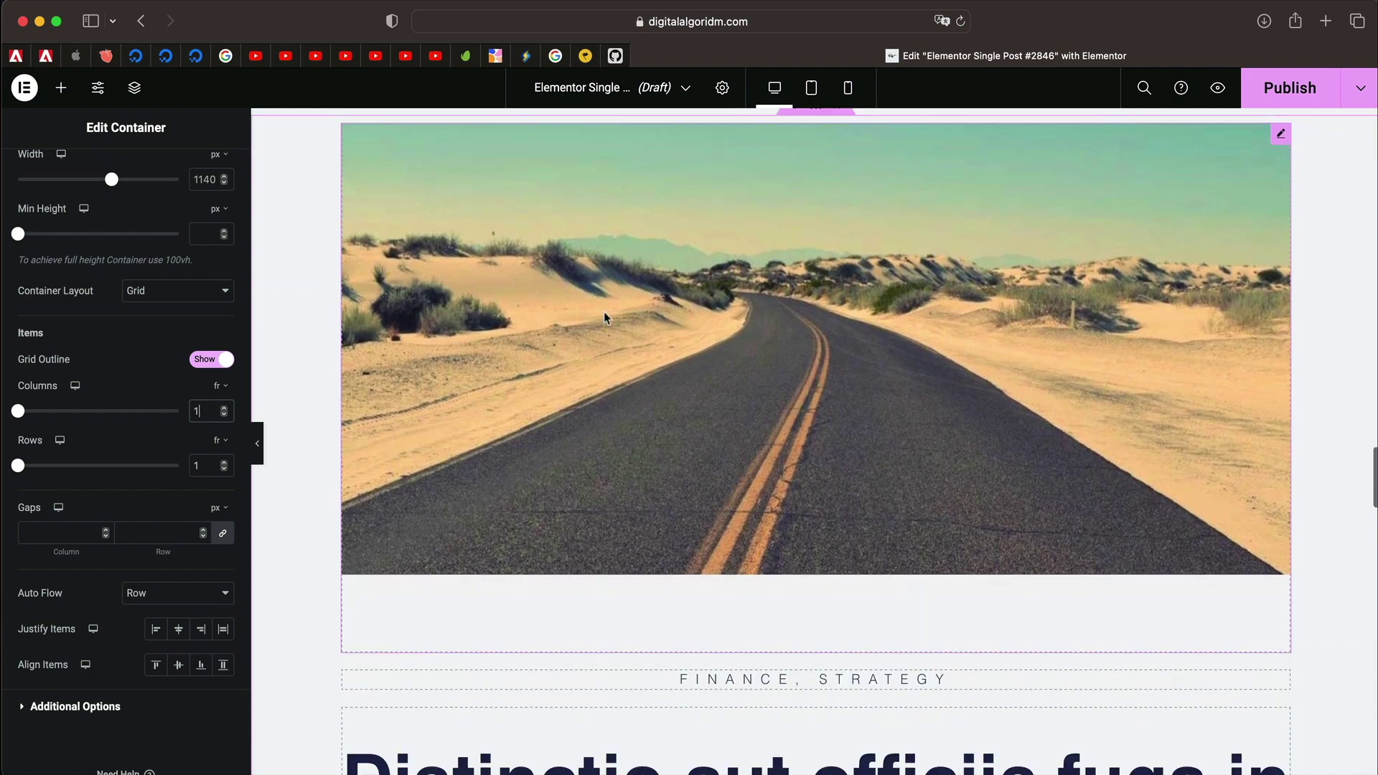
pyautogui.scroll(3, 588, 368)
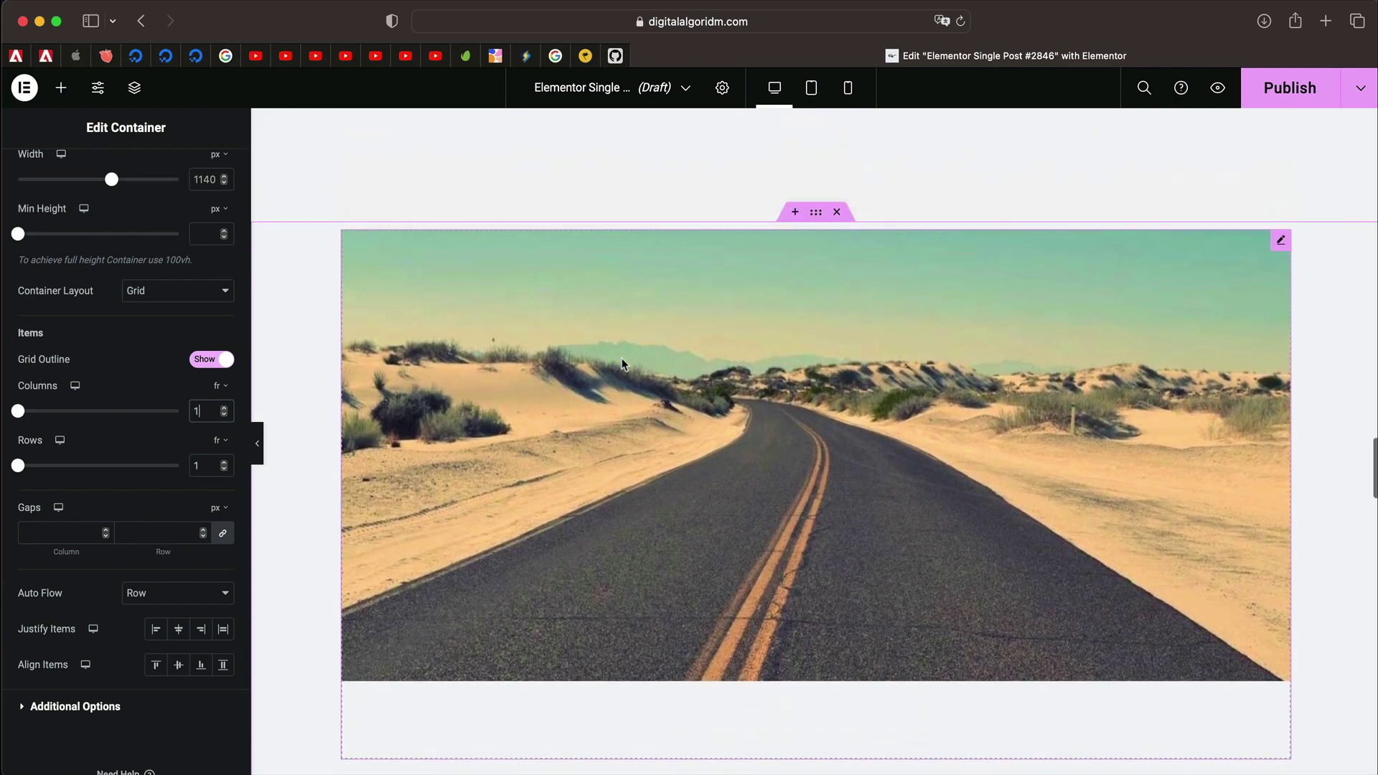
pyautogui.click(819, 213)
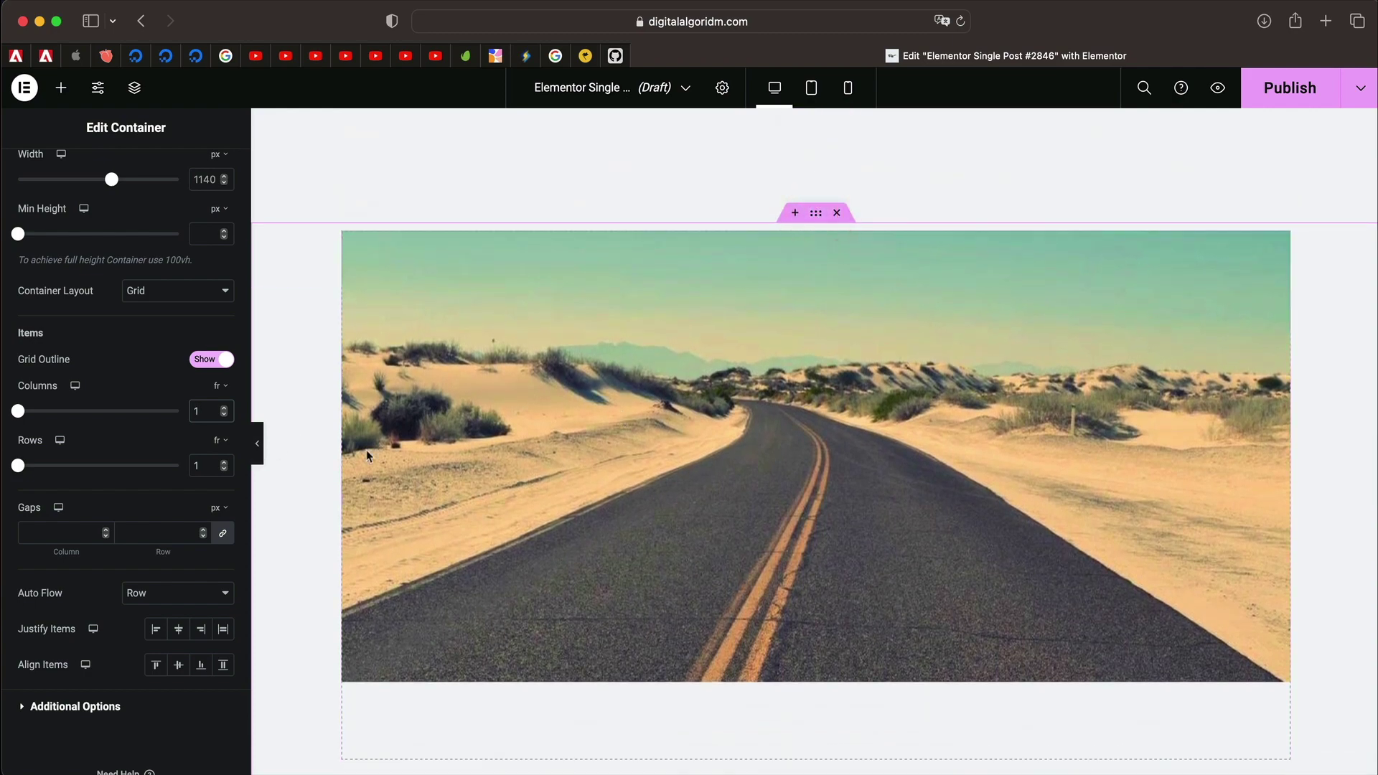
pyautogui.scroll(-7, 367, 455)
pyautogui.scroll(-4, 1360, 584)
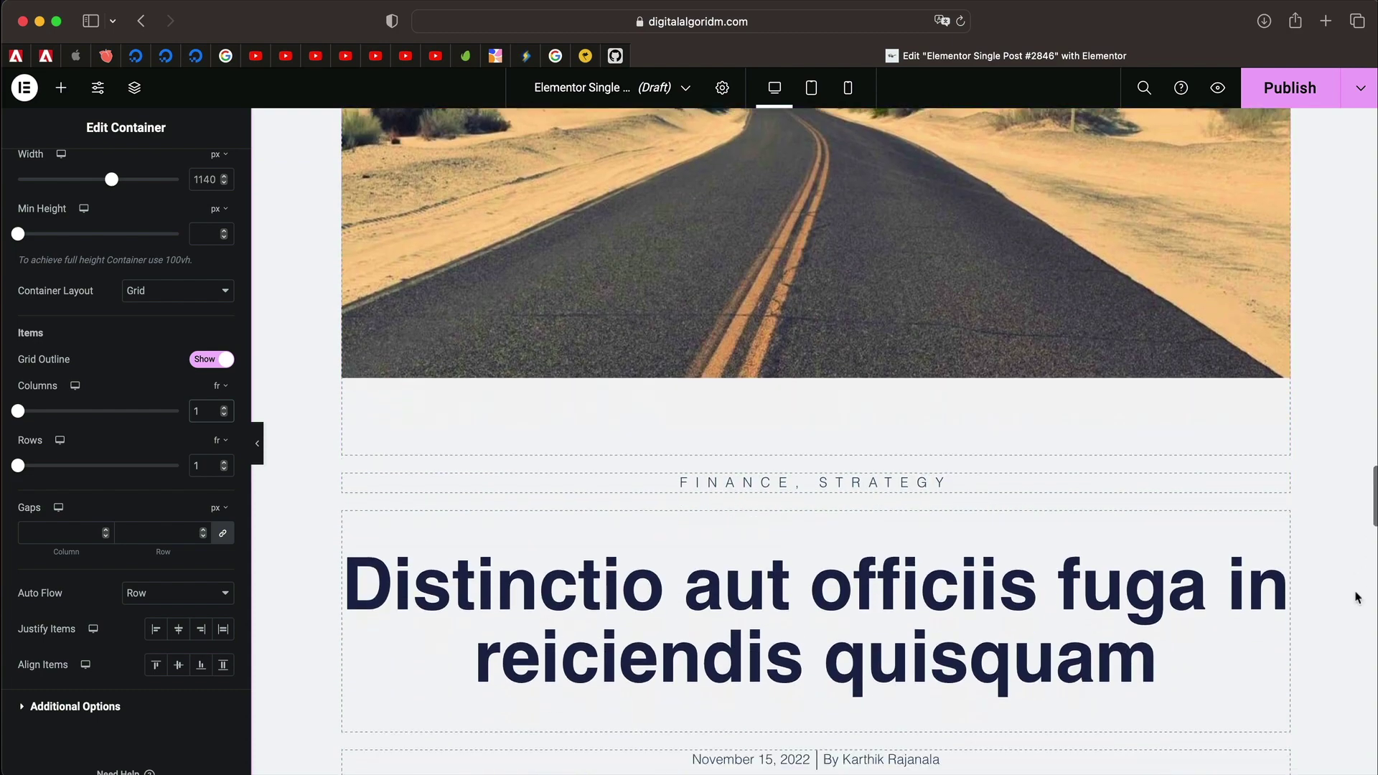
pyautogui.scroll(5, 984, 345)
pyautogui.scroll(4, 988, 343)
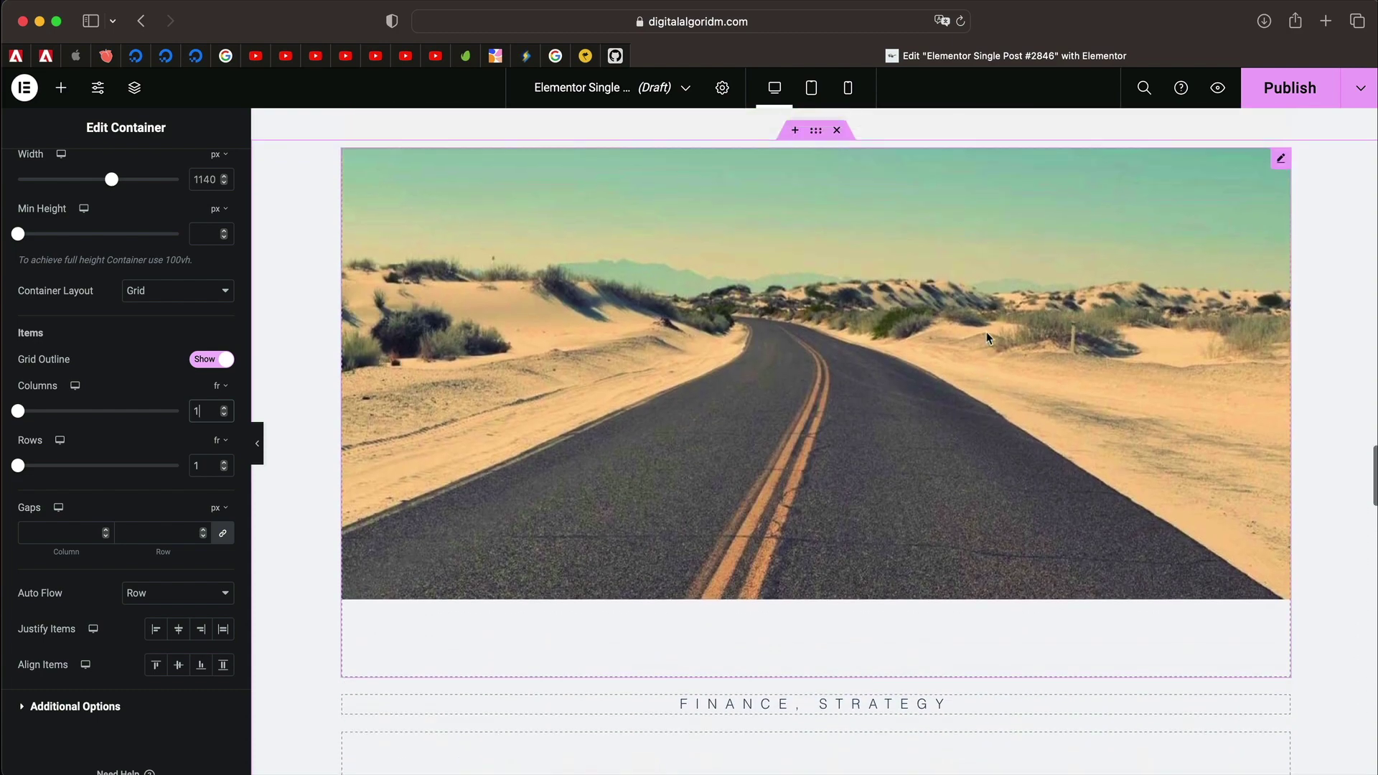
pyautogui.scroll(-9, 739, 375)
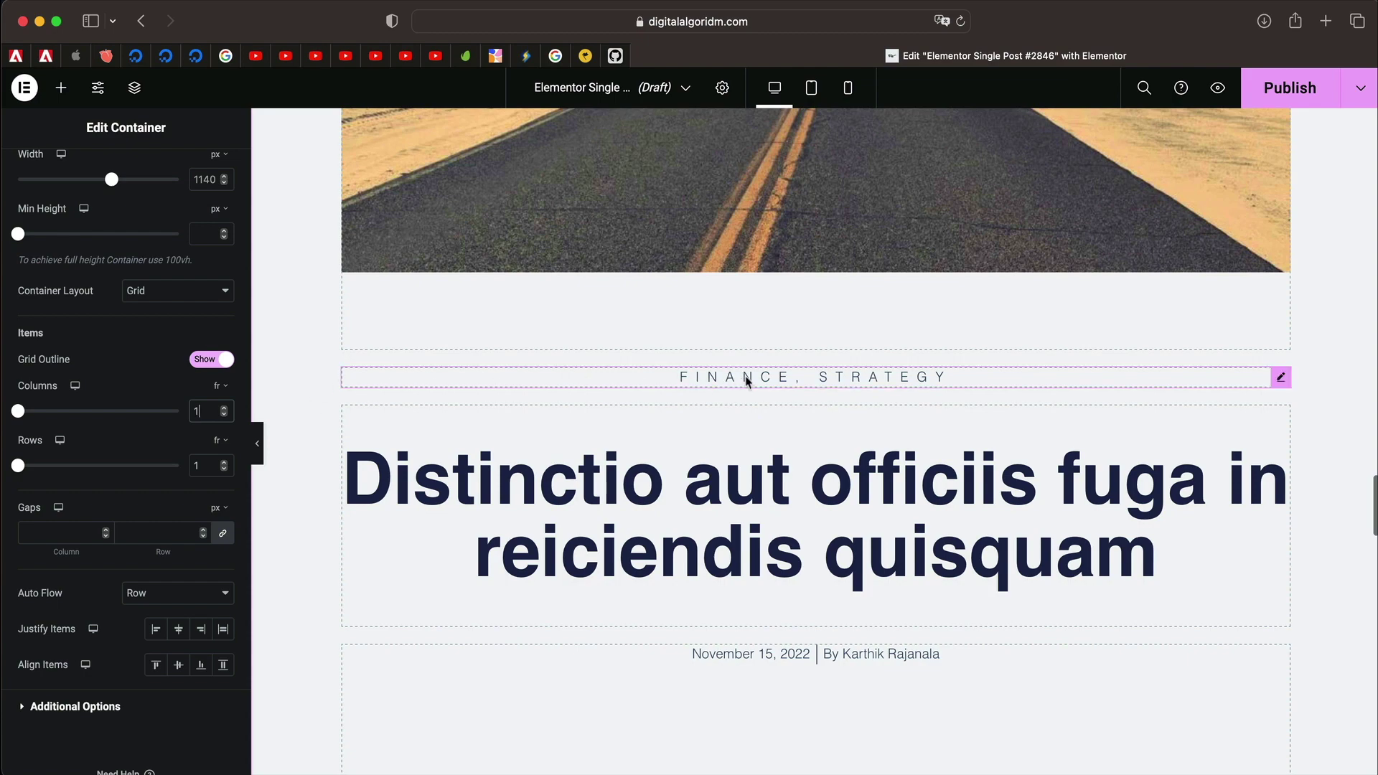
pyautogui.scroll(9, 747, 381)
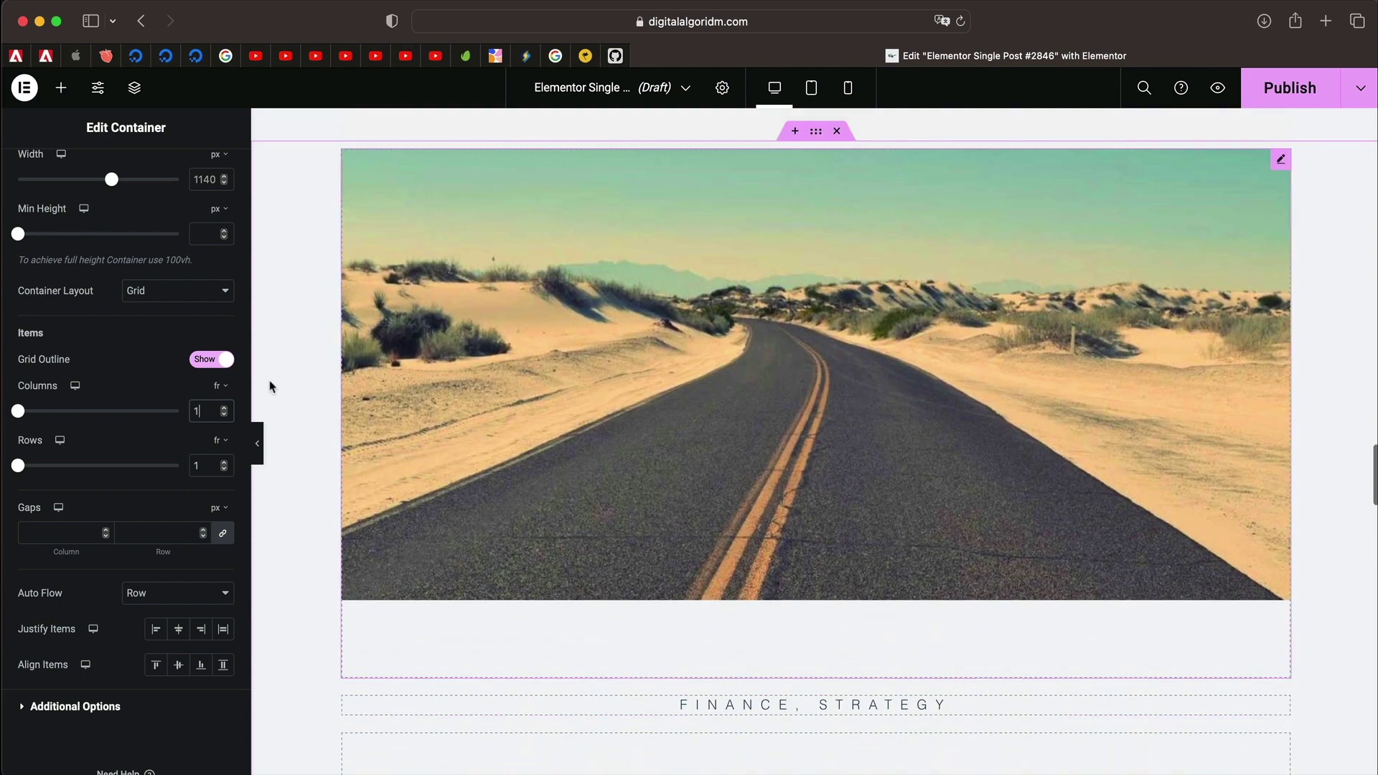
# - Set the Grid container to 2 columns and review the side-by-side arrangement of the post widgets
pyautogui.click(223, 406)
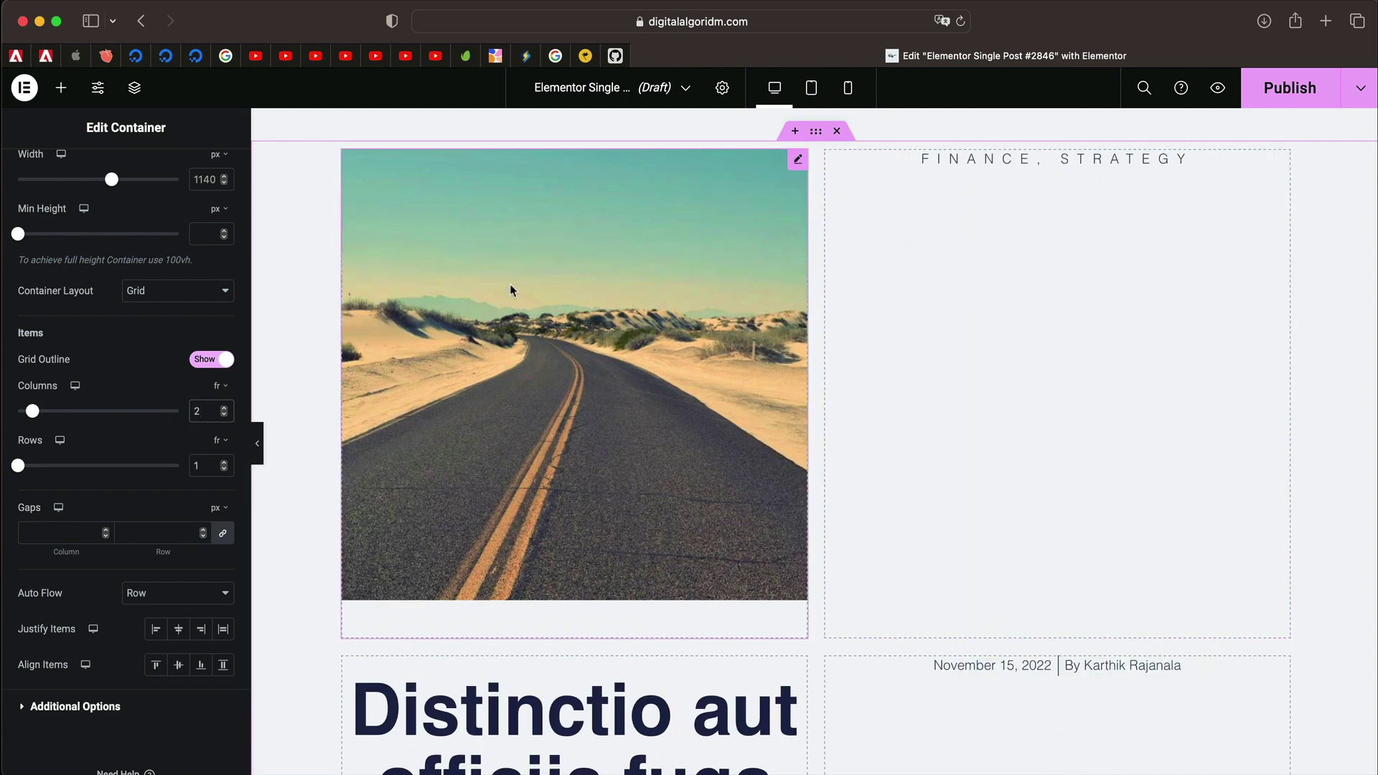
pyautogui.scroll(-9, 845, 483)
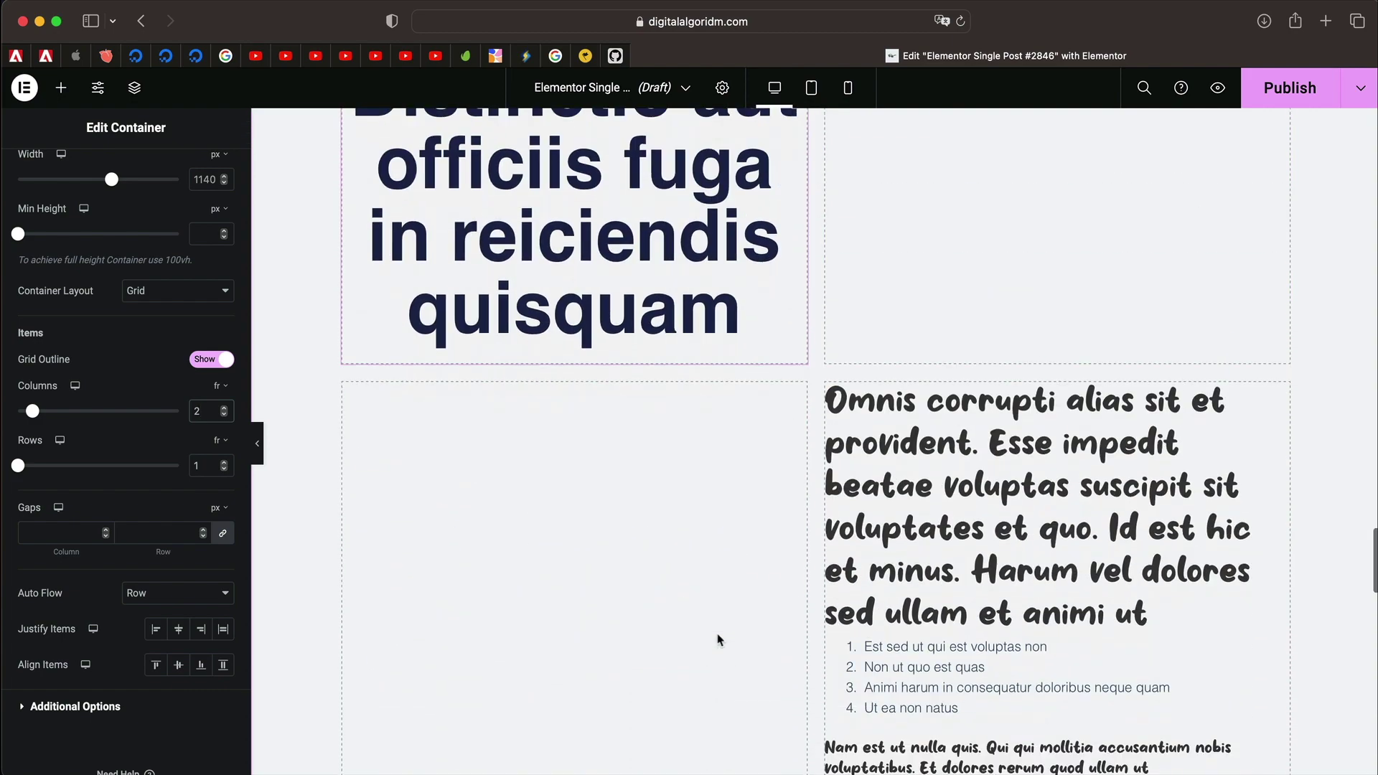
pyautogui.scroll(15, 753, 606)
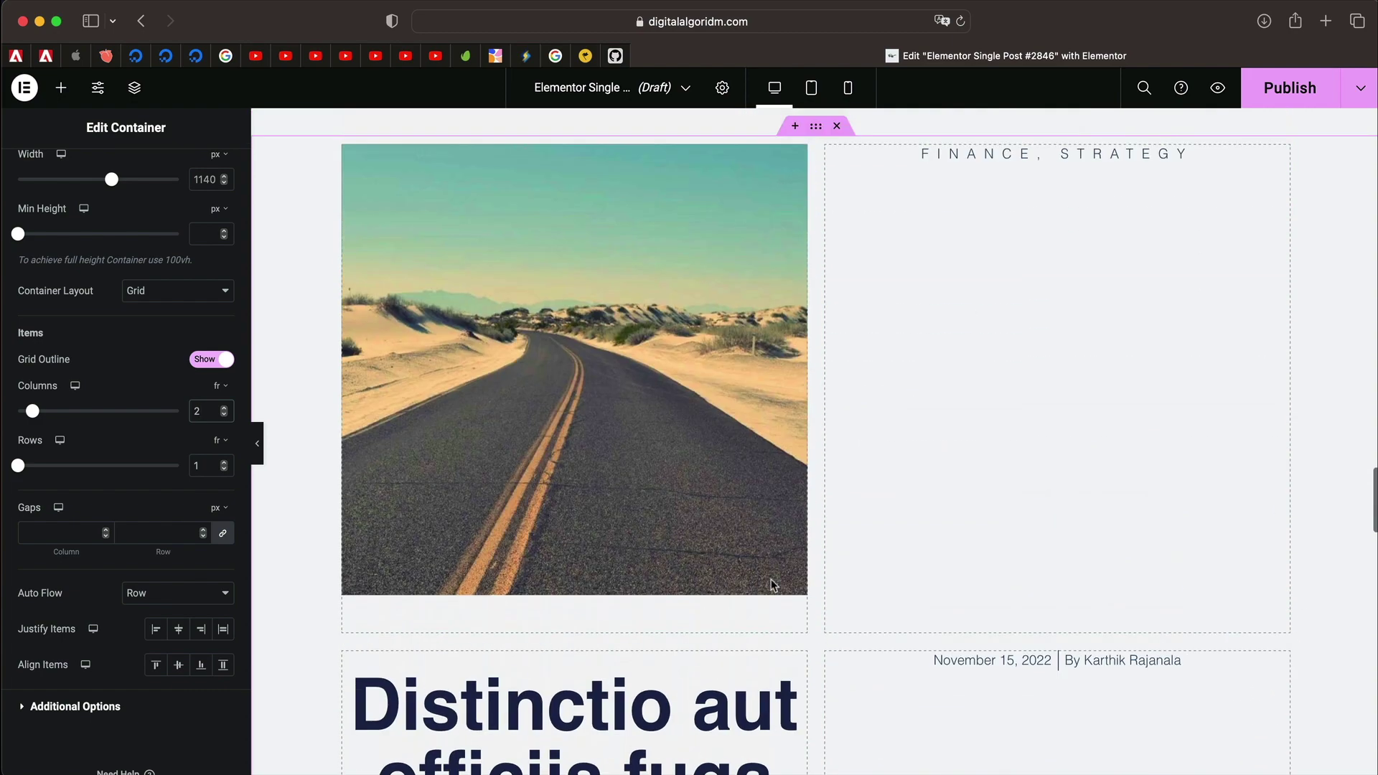
pyautogui.scroll(-4, 843, 384)
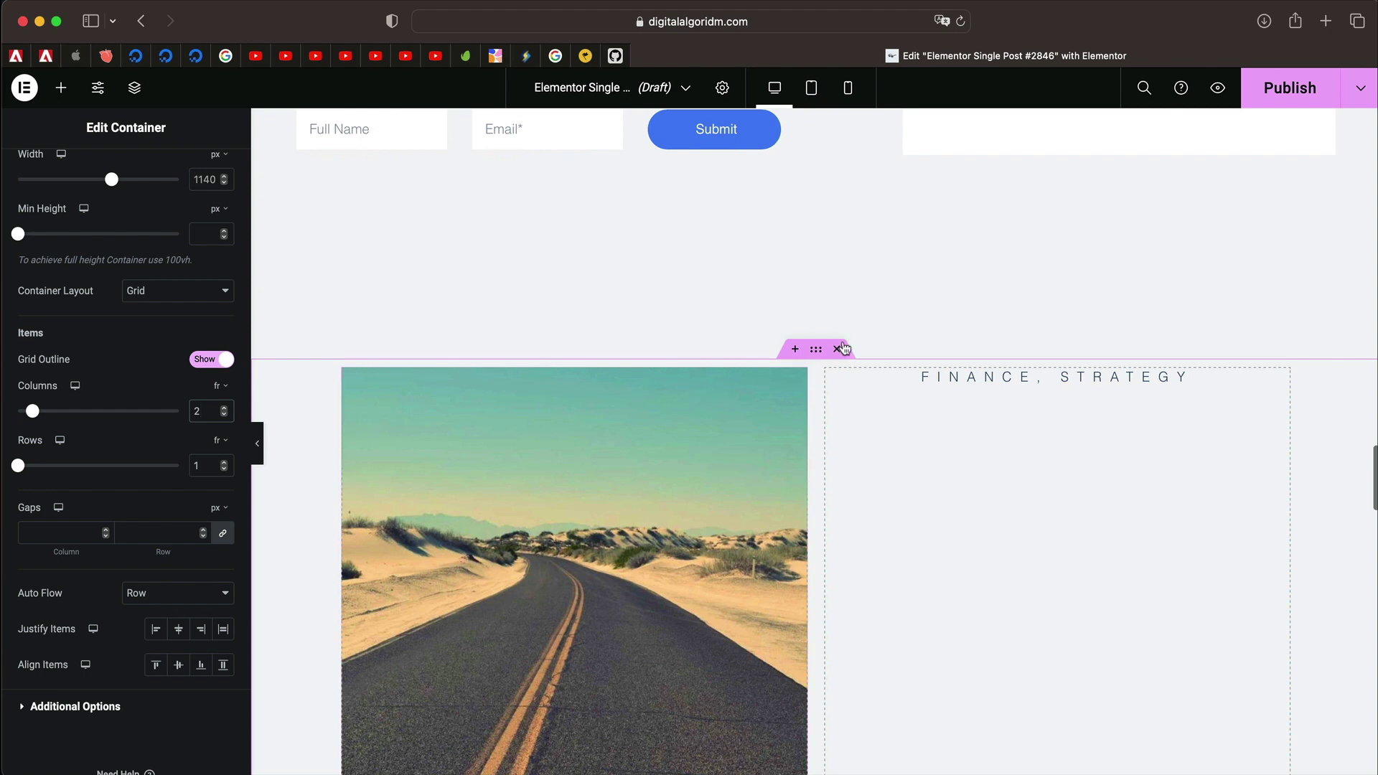
# - Return the Grid container to 1 column and compare its stacked widgets with the original post layout
pyautogui.doubleClick(202, 408)
pyautogui.write('1')
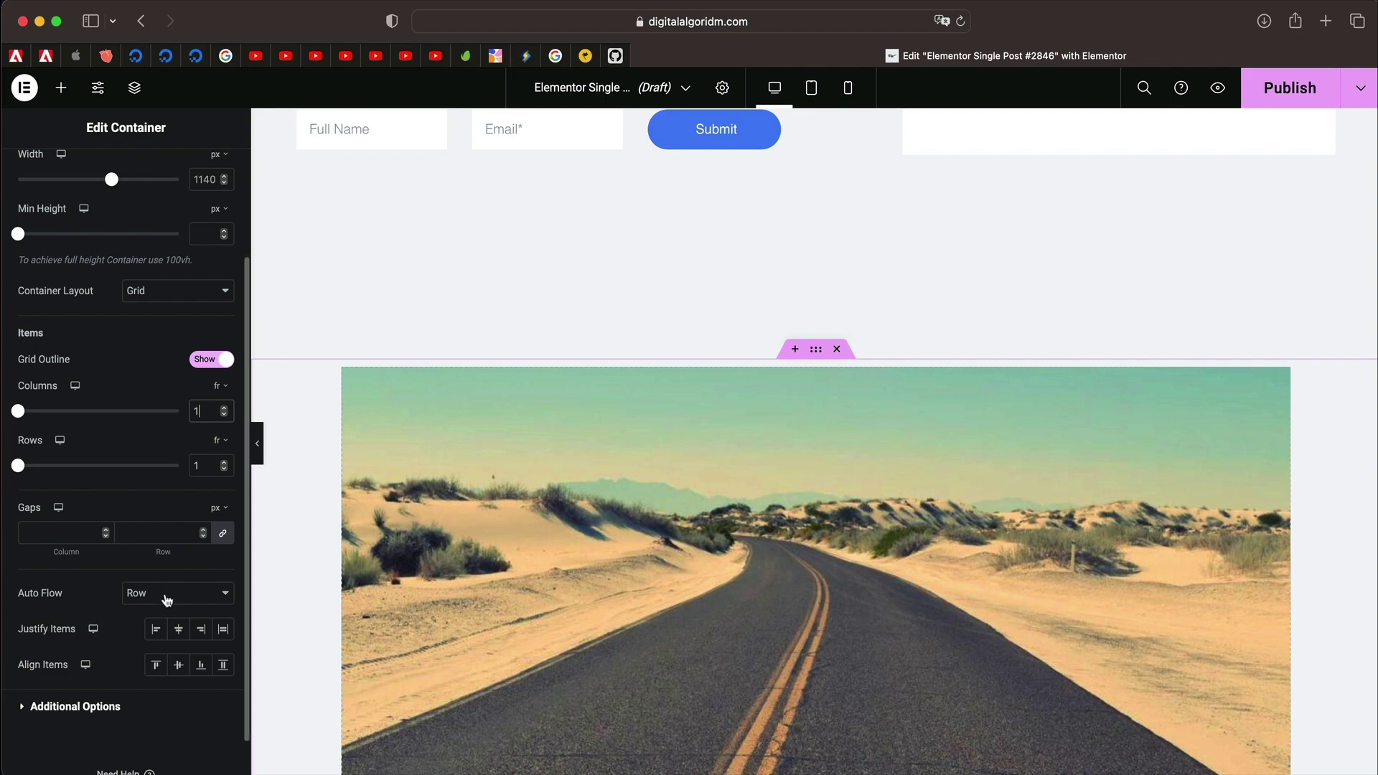
pyautogui.scroll(-8, 492, 569)
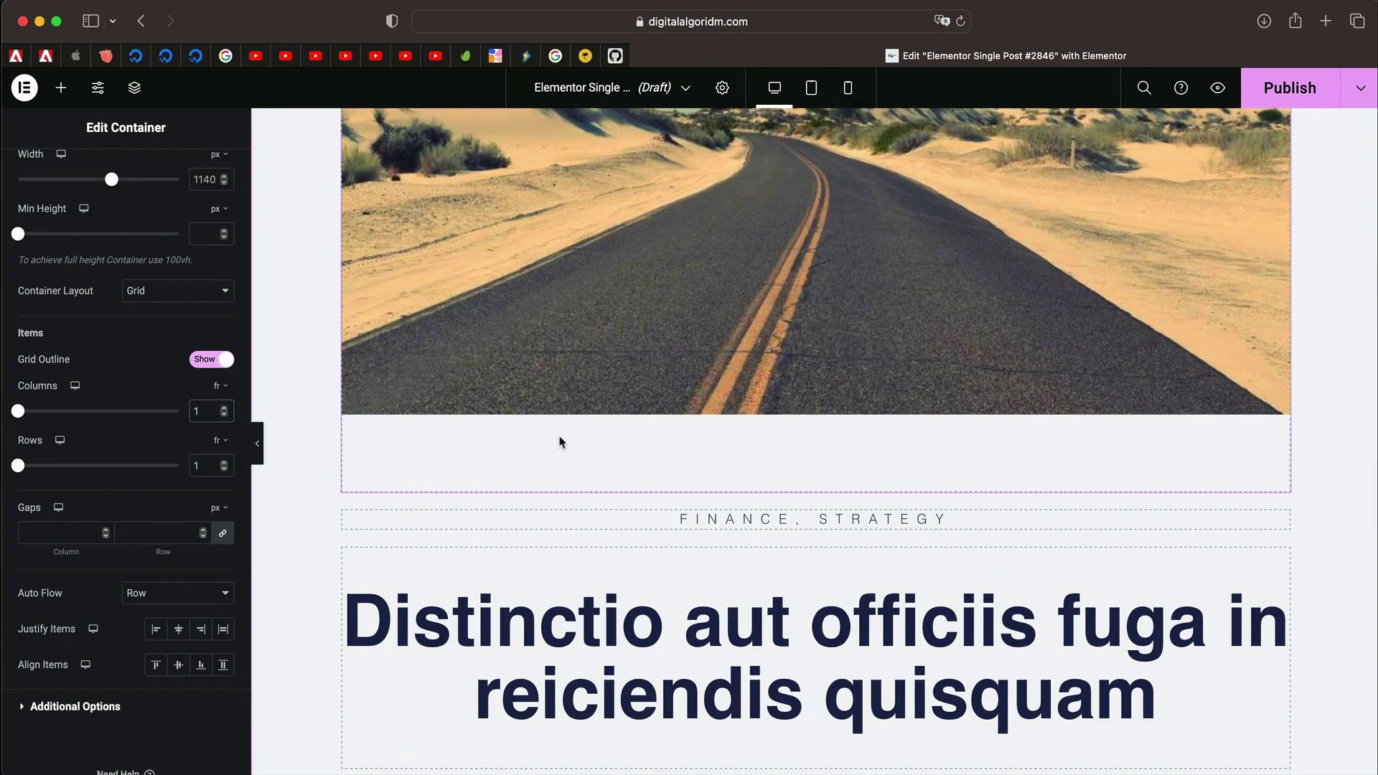
pyautogui.scroll(4, 633, 468)
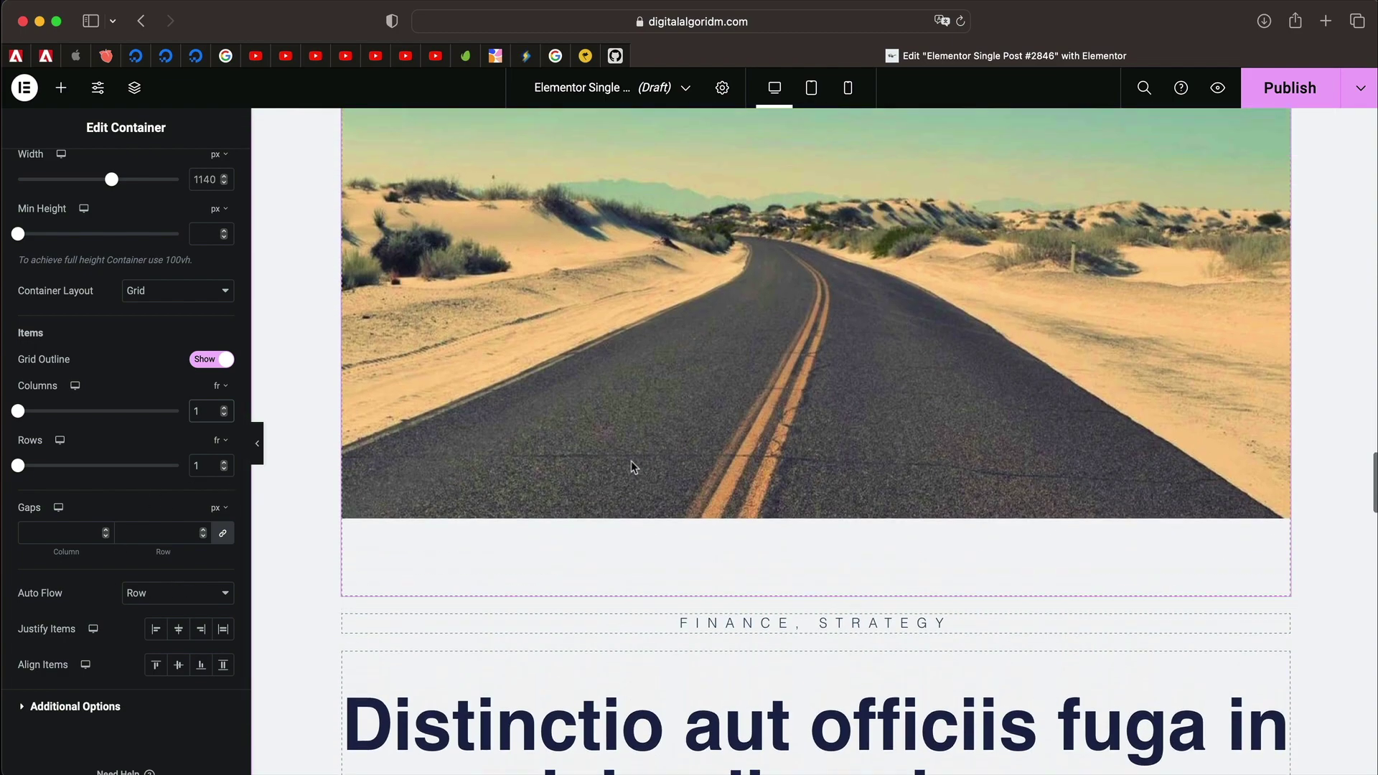
pyautogui.click(206, 411)
pyautogui.click(206, 465)
pyautogui.scroll(-3, 488, 504)
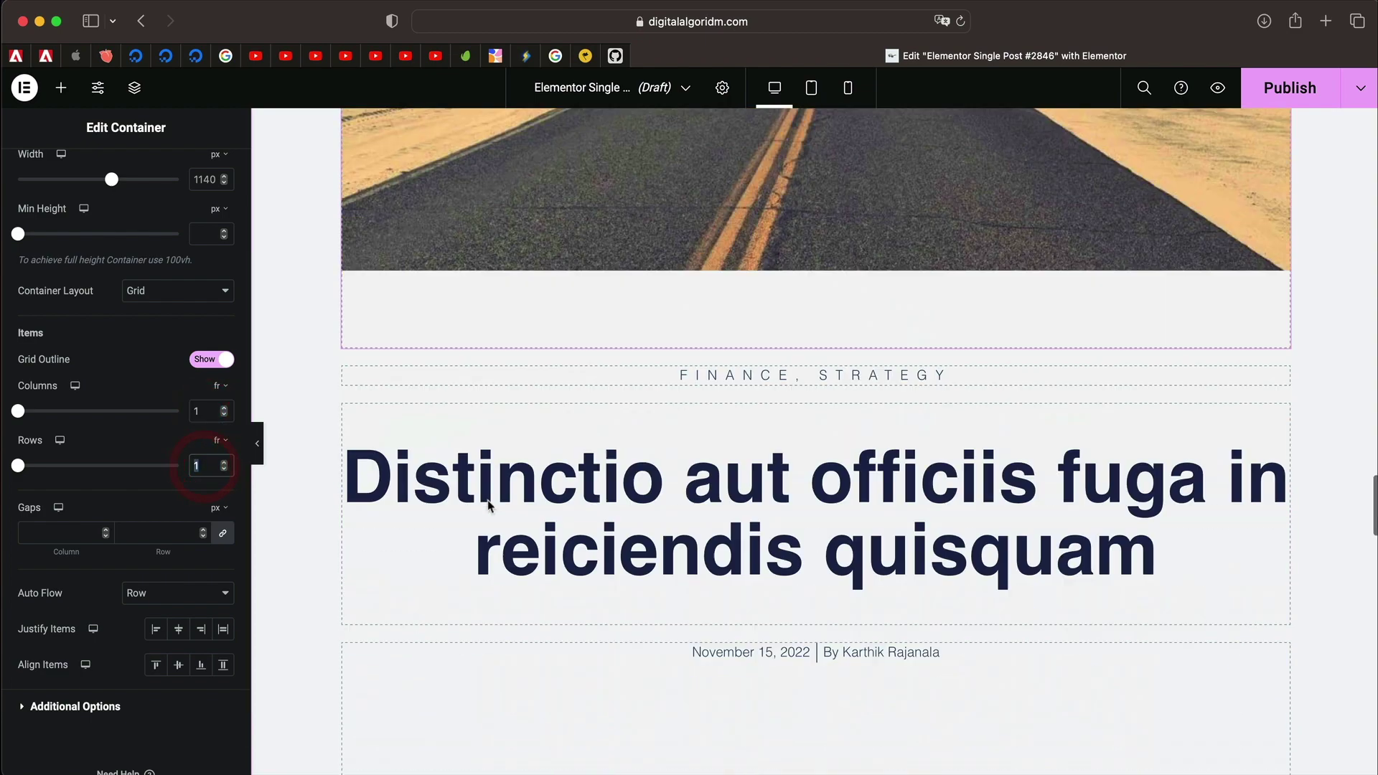
pyautogui.scroll(-18, 488, 505)
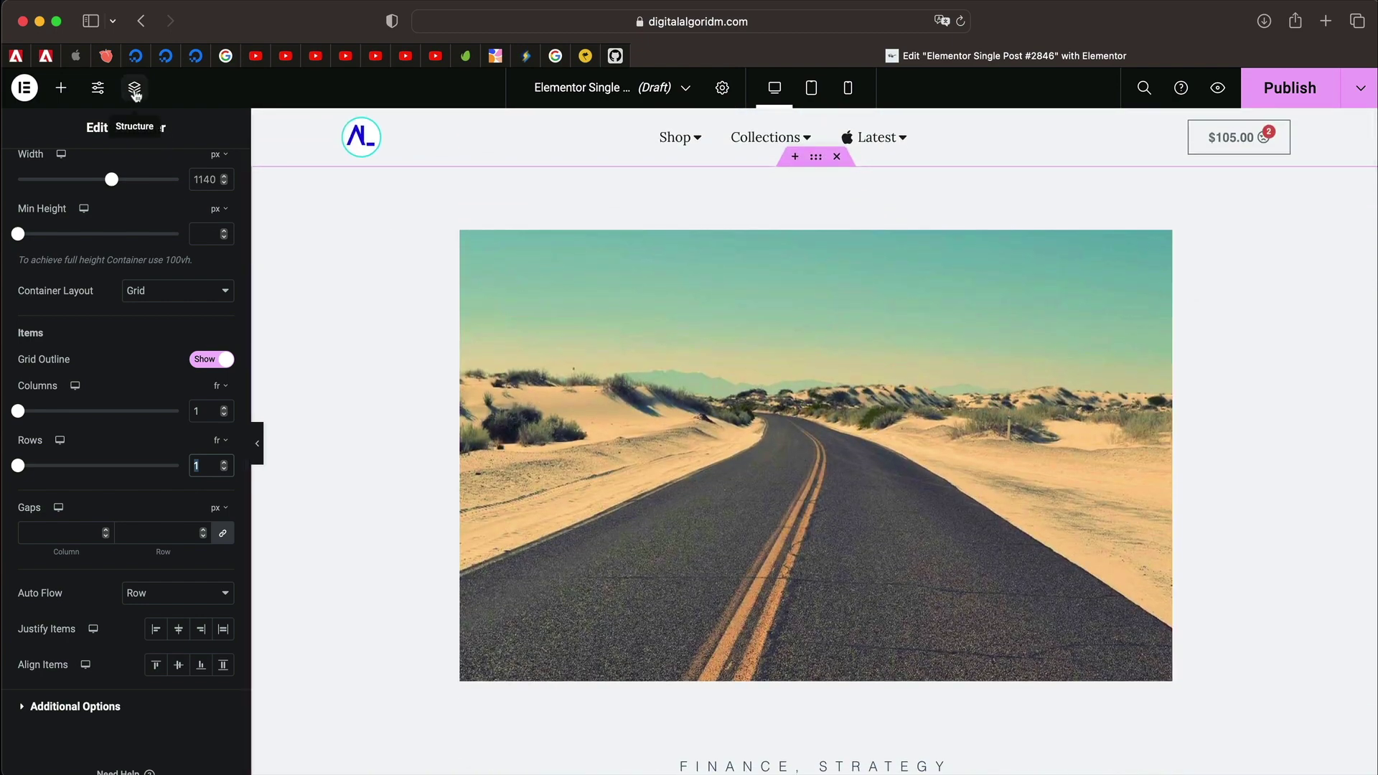
# - Delete the original Post Content and Call to Action containers from the template structure, then select the remaining Grid container
pyautogui.click(134, 89)
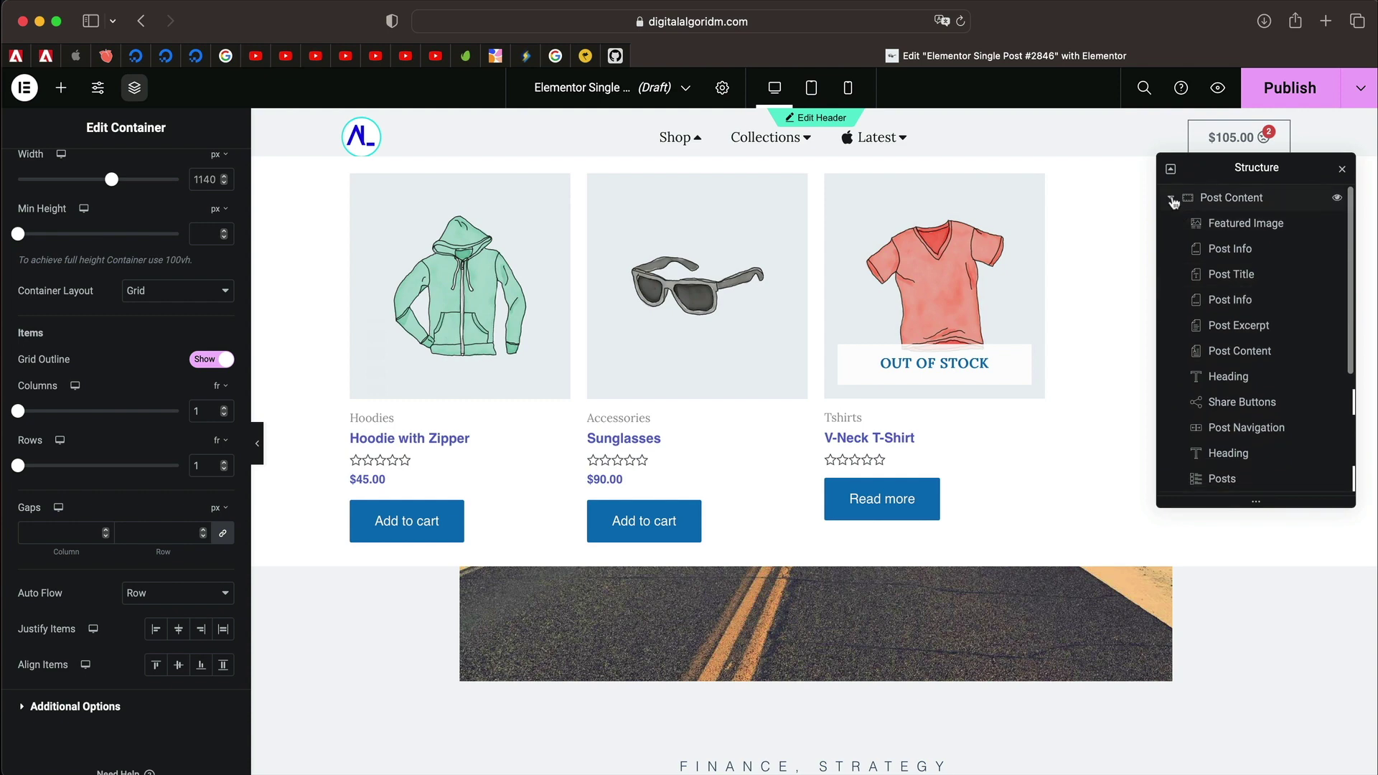
pyautogui.click(1189, 203)
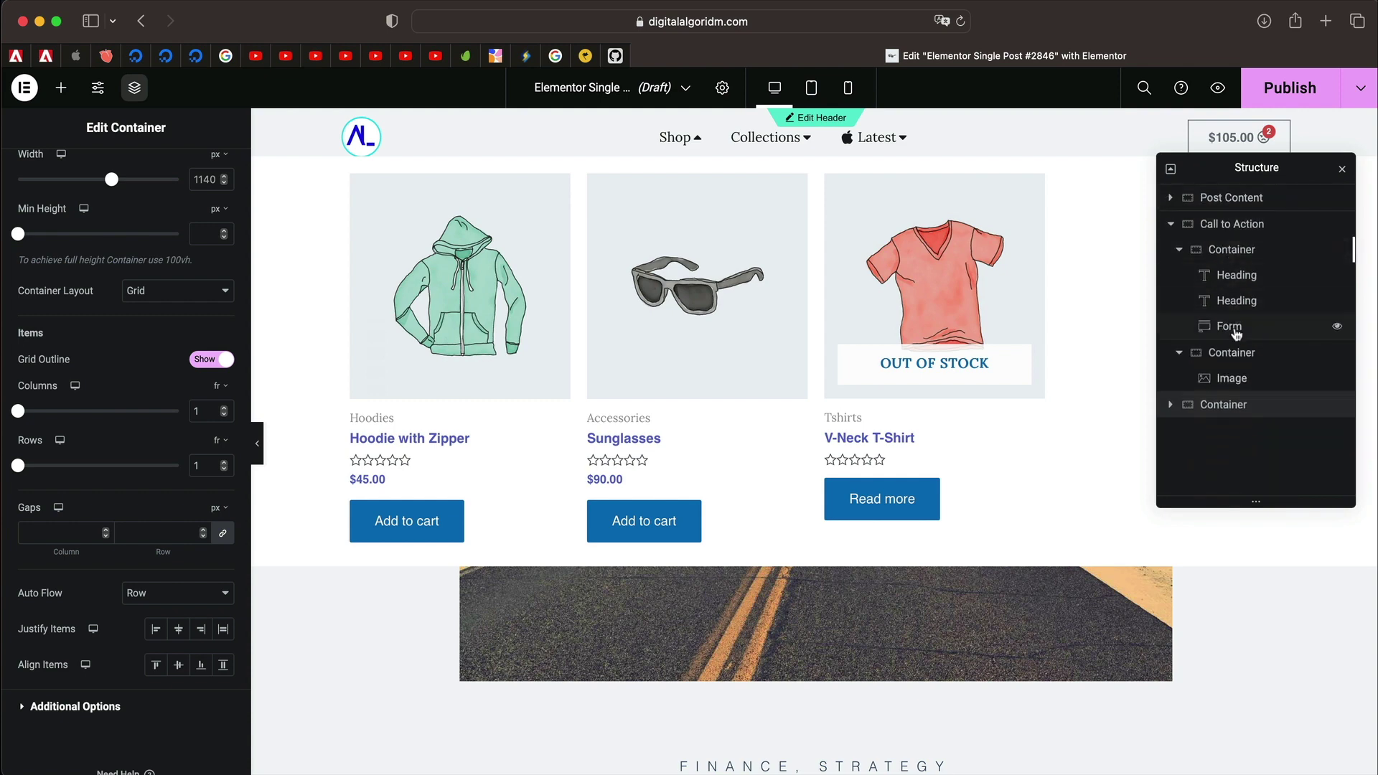
pyautogui.click(1233, 198)
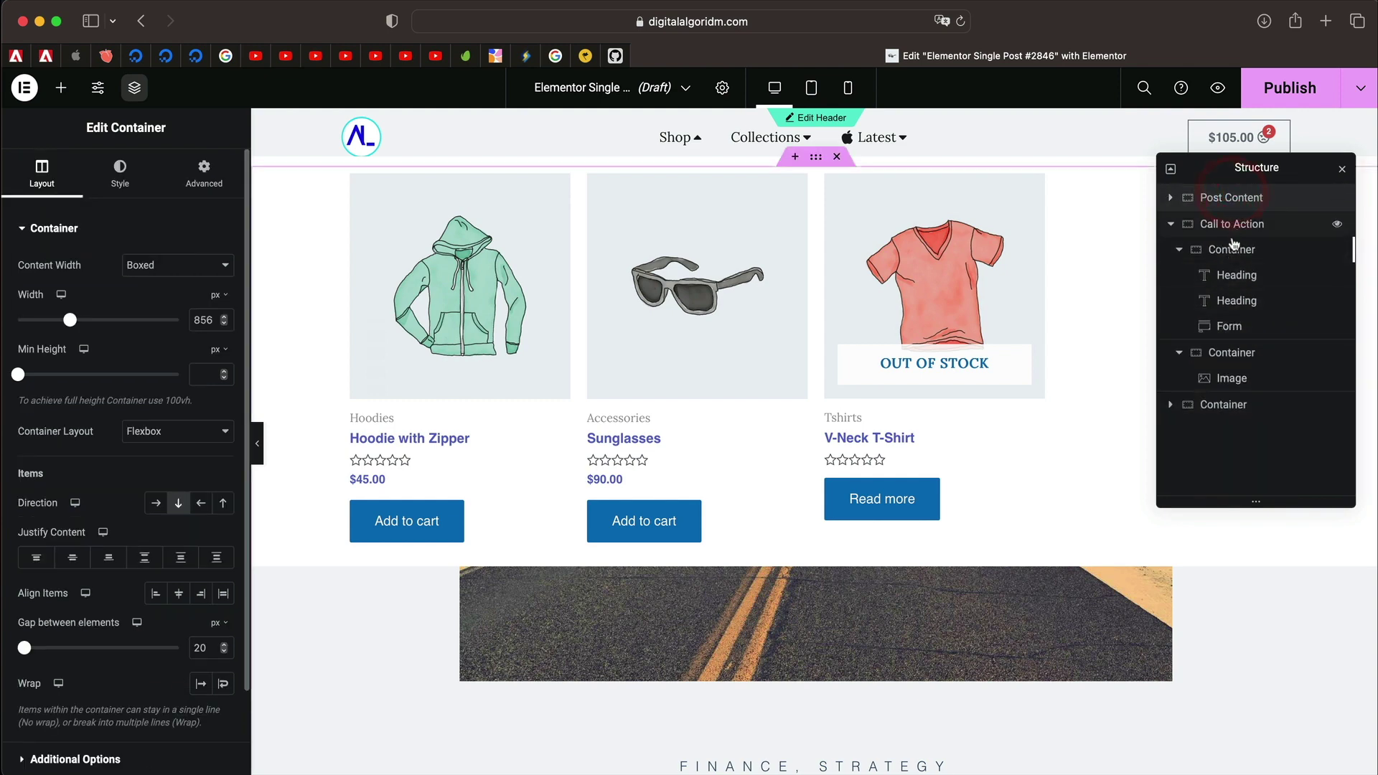
pyautogui.click(1237, 227)
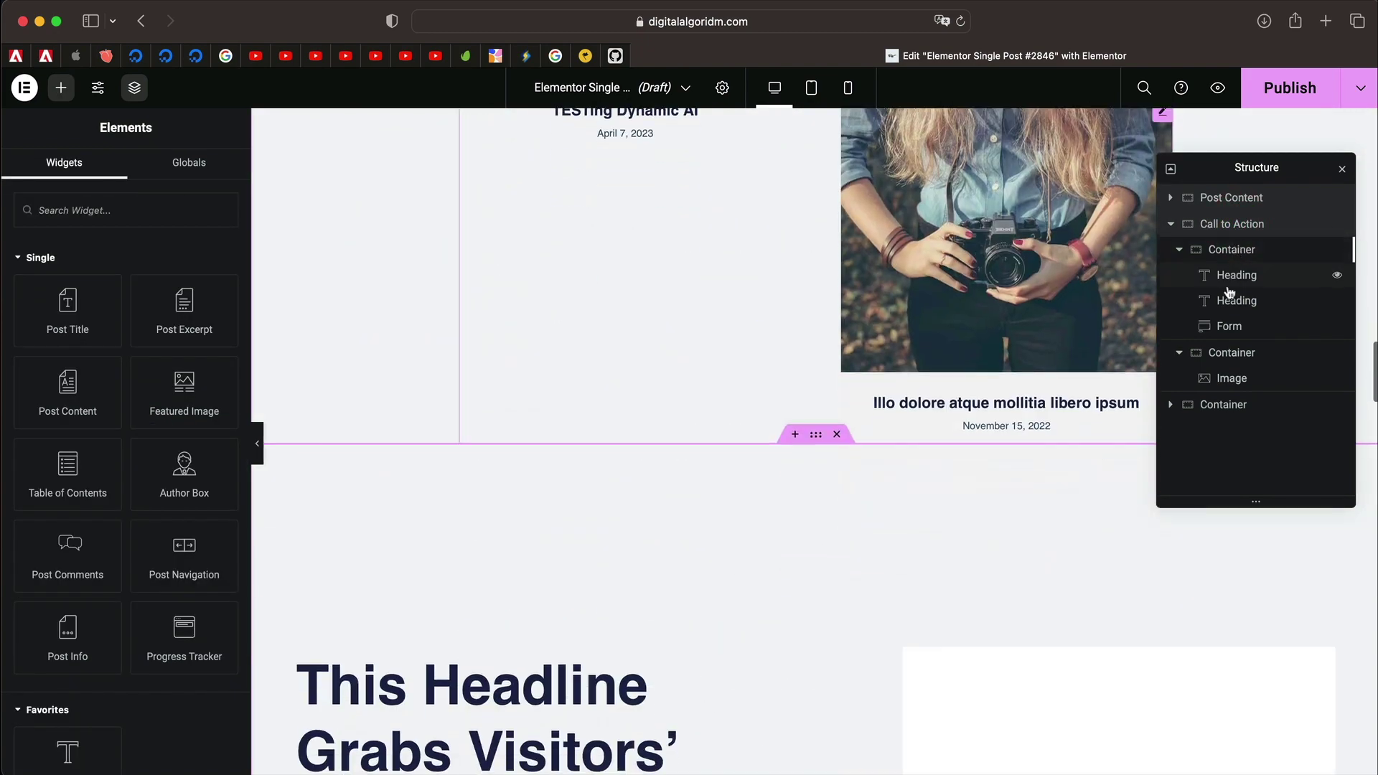
pyautogui.click(1222, 359)
pyautogui.rightClick(1245, 353)
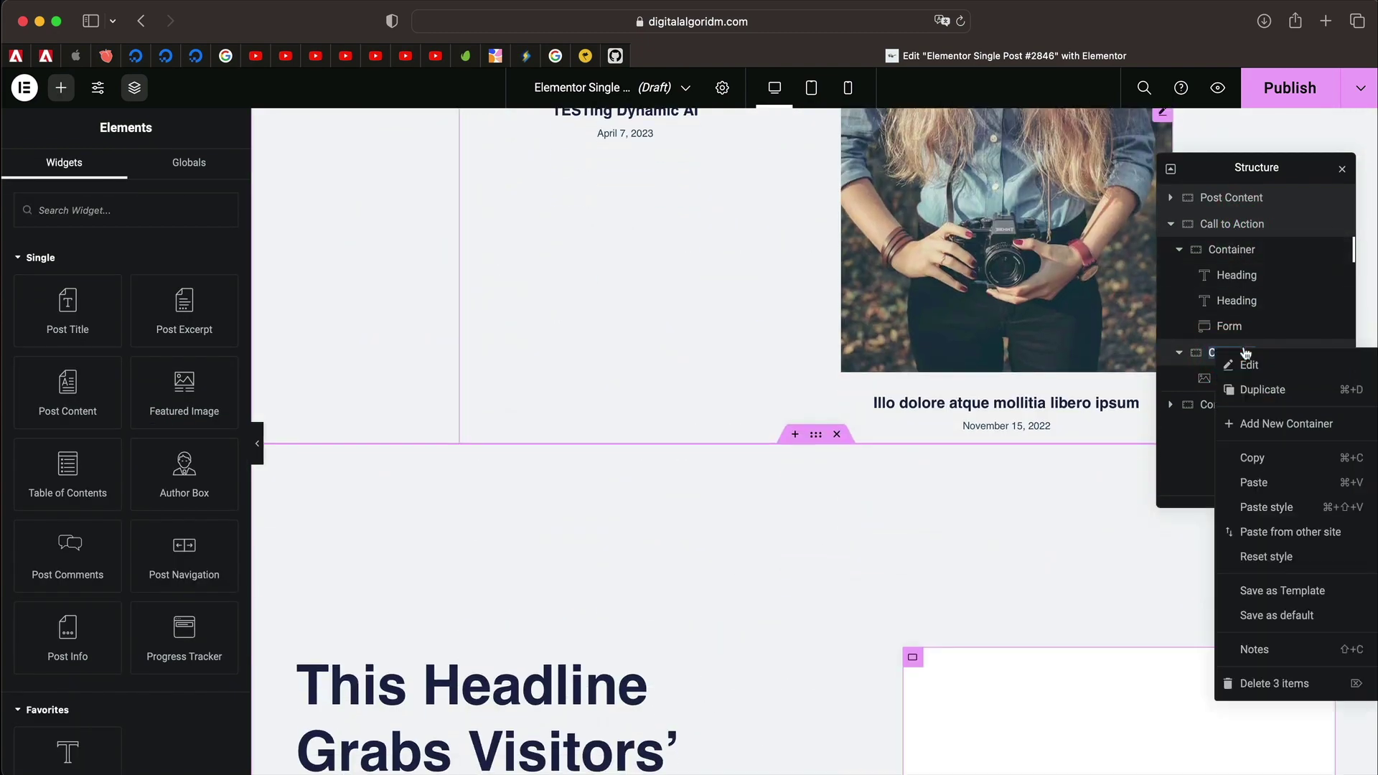
pyautogui.click(1262, 684)
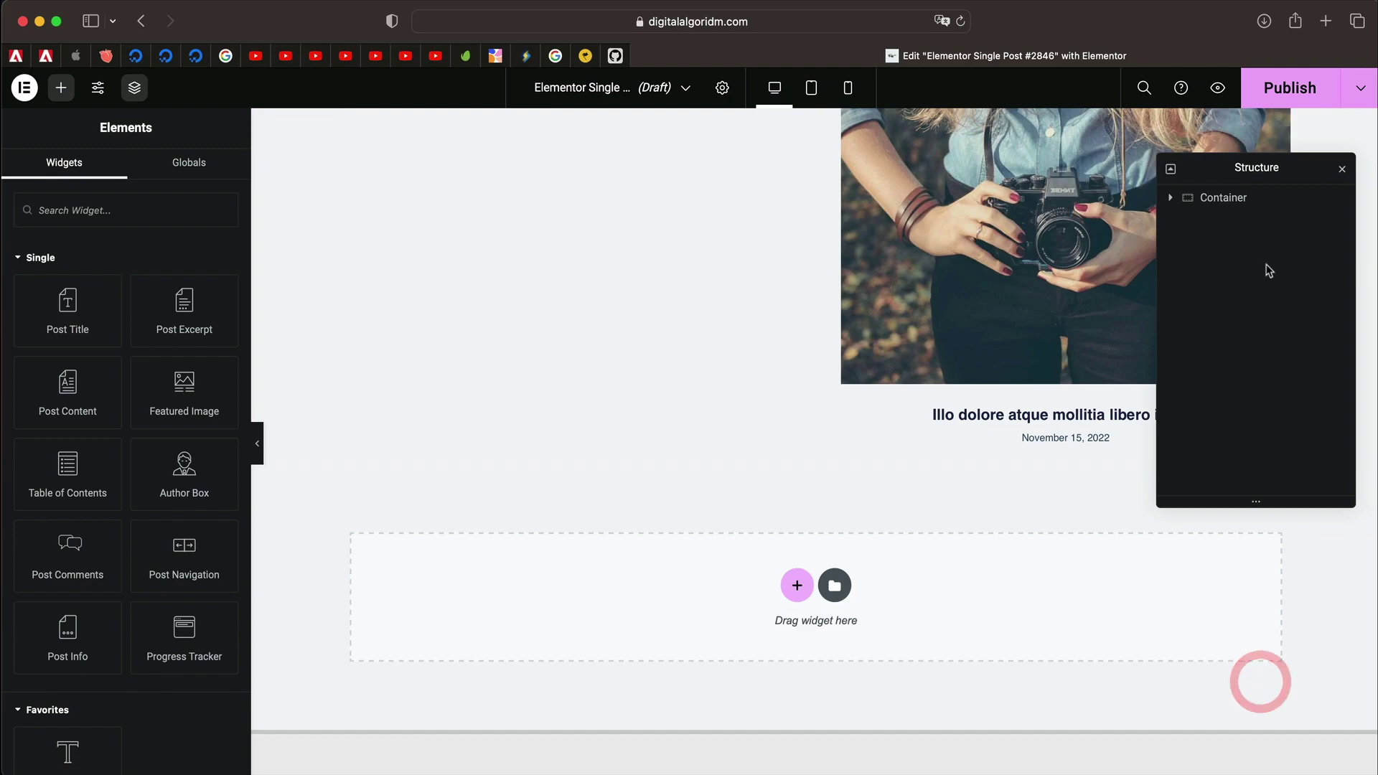
pyautogui.click(1228, 199)
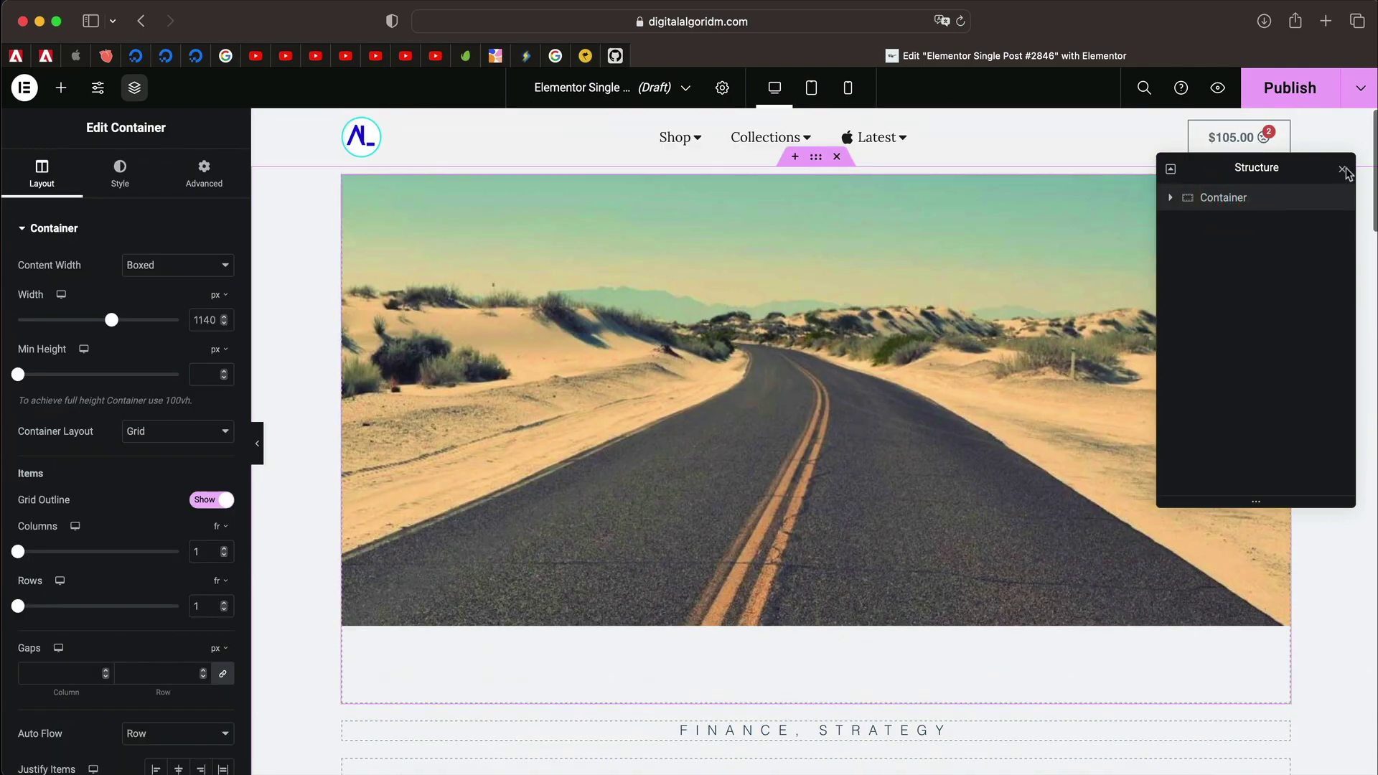
pyautogui.click(1342, 169)
# - Examine the single-column grid from the featured image through the post content, share buttons and post navigation to the related posts
pyautogui.scroll(-5, 755, 425)
pyautogui.scroll(5, 755, 425)
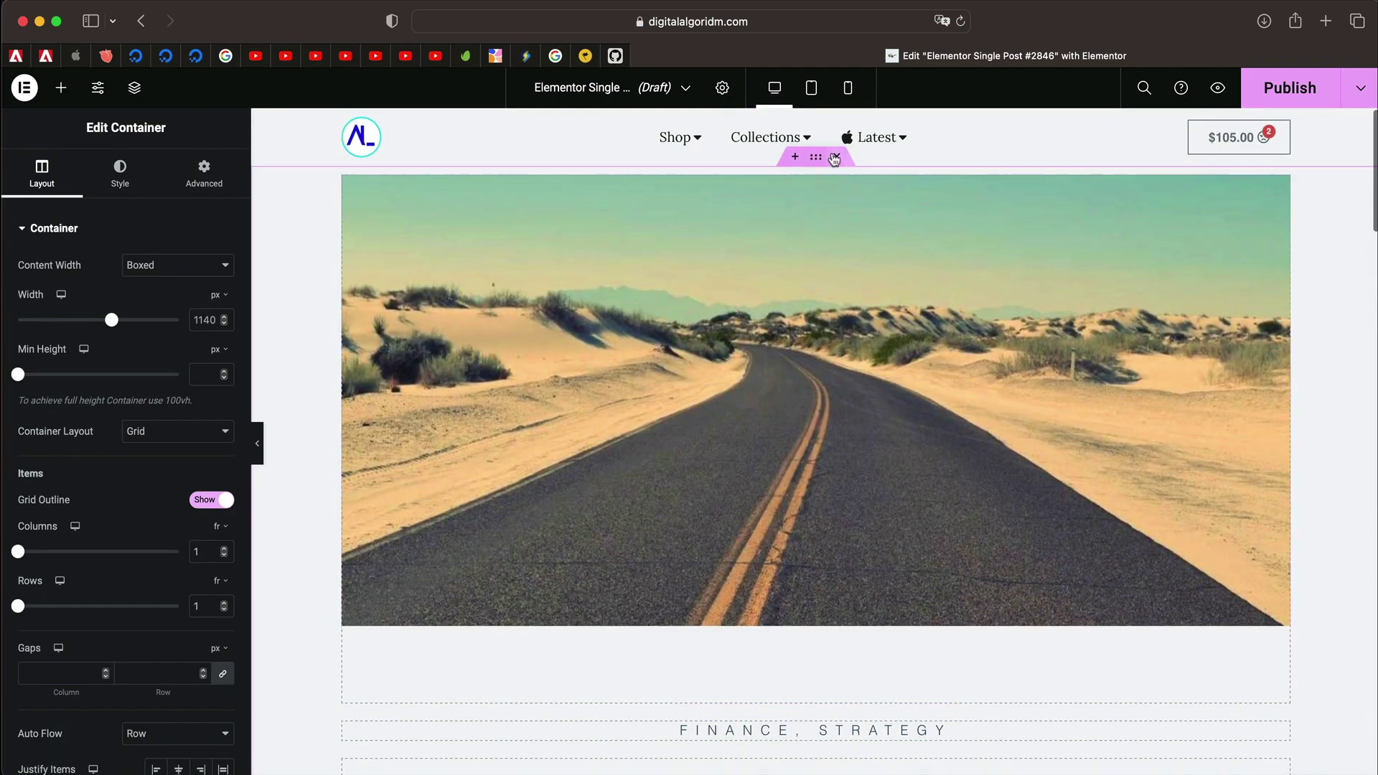
pyautogui.moveTo(818, 161); pyautogui.dragTo(815, 155)
pyautogui.scroll(-10, 480, 684)
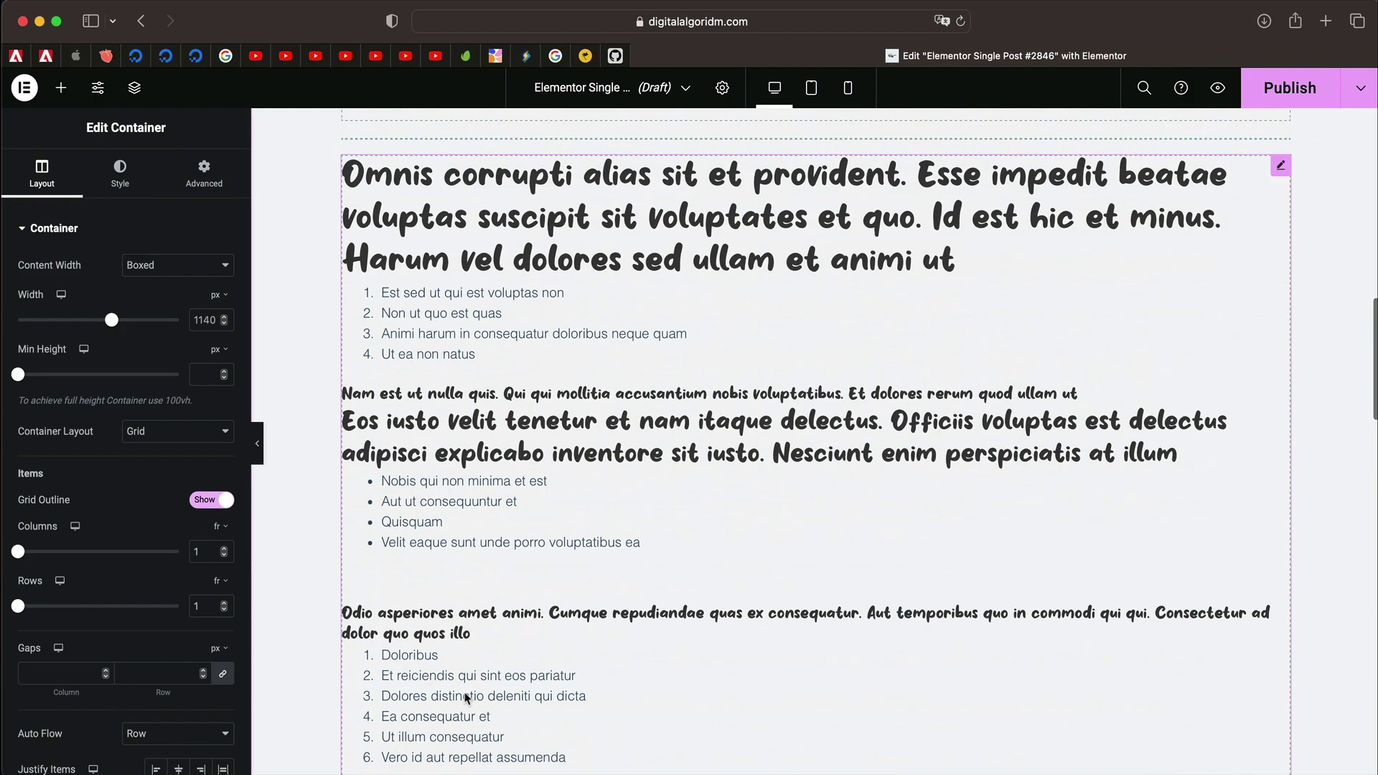
pyautogui.scroll(4, 827, 361)
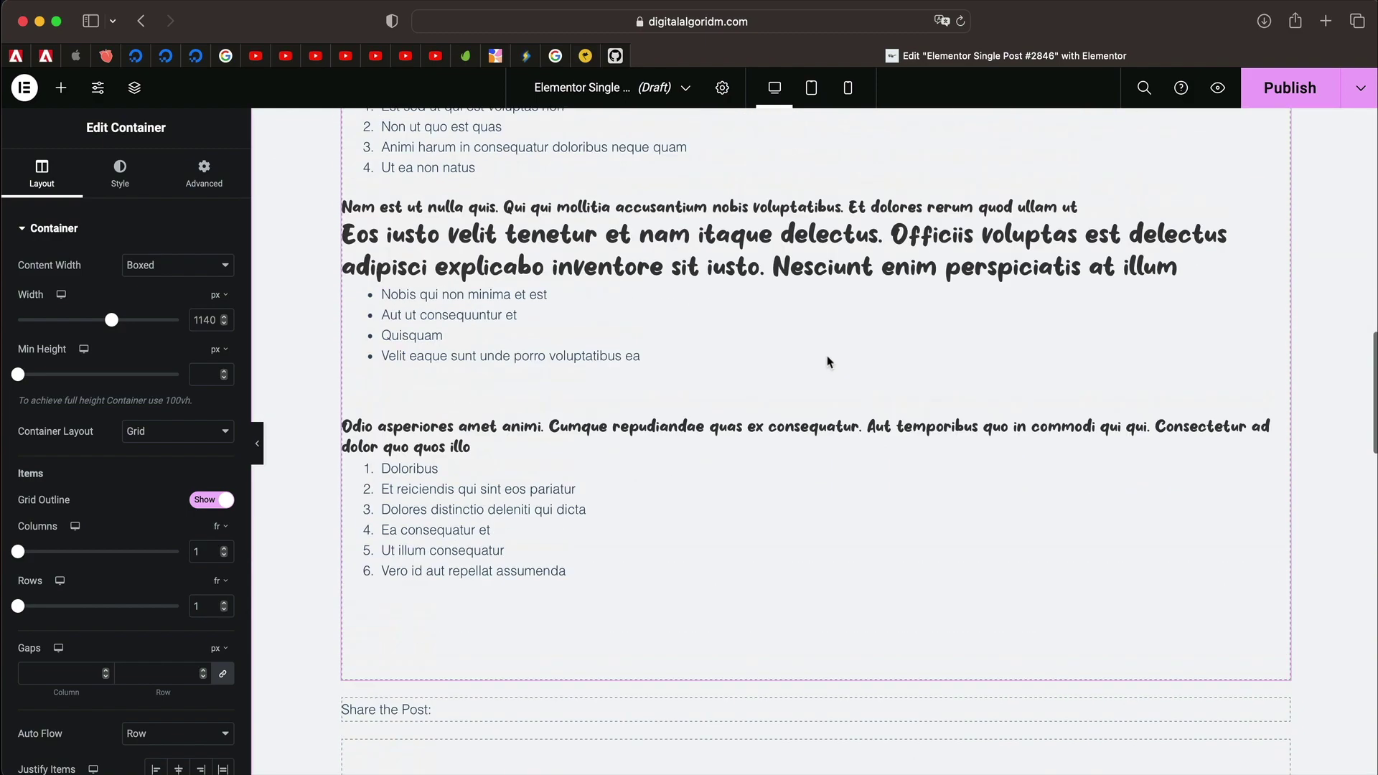
pyautogui.scroll(-7, 833, 361)
pyautogui.scroll(-5, 600, 405)
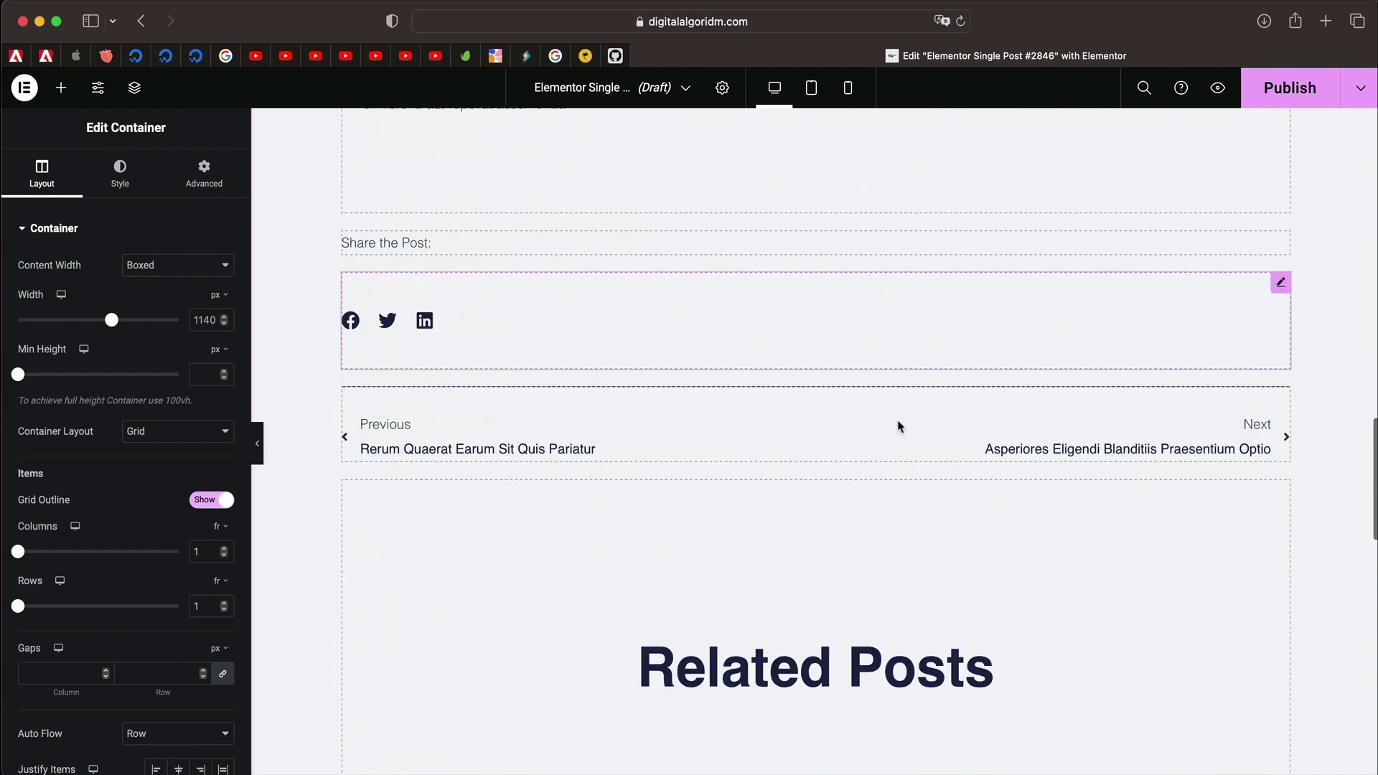
pyautogui.scroll(-1, 739, 438)
pyautogui.scroll(-3, 815, 409)
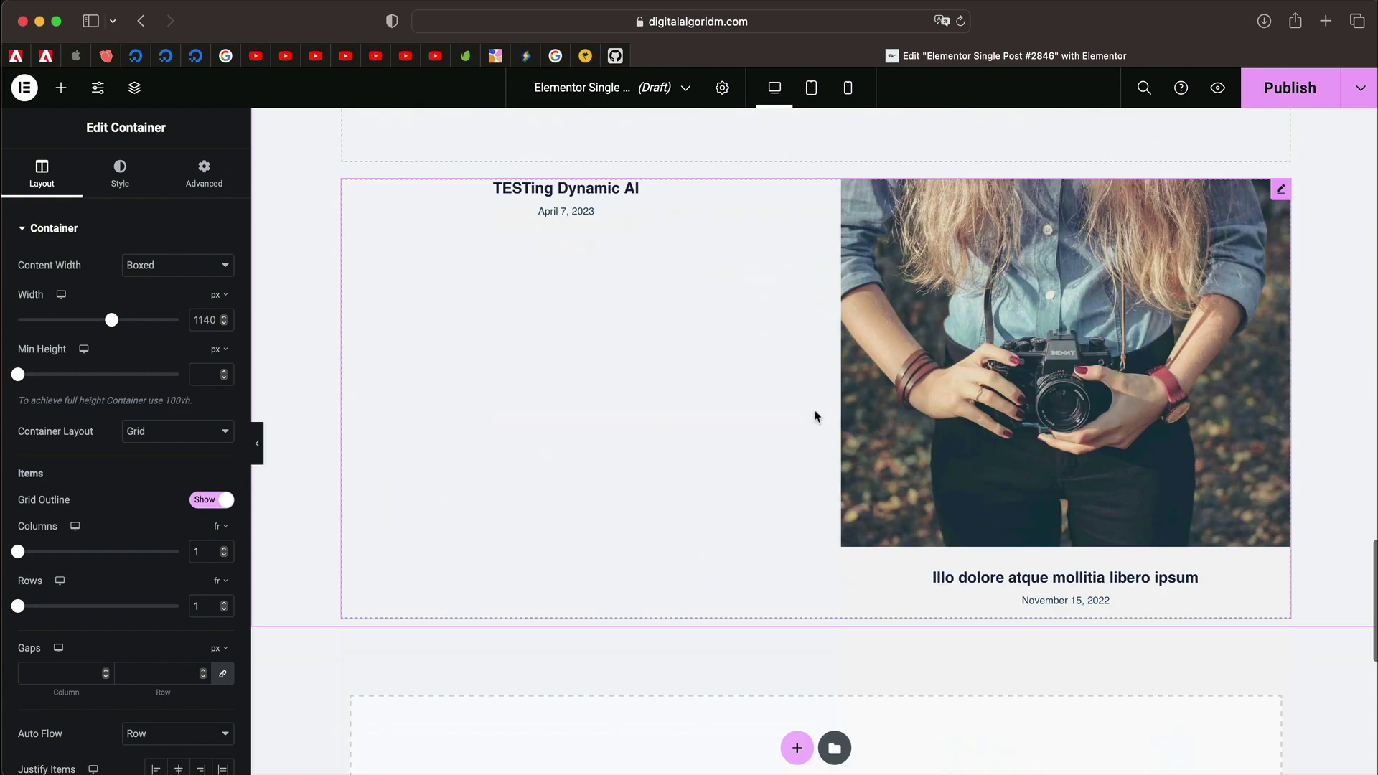
pyautogui.scroll(15, 815, 409)
# - Publish the Single Post template with the display condition Include, Posts, All
pyautogui.click(1289, 89)
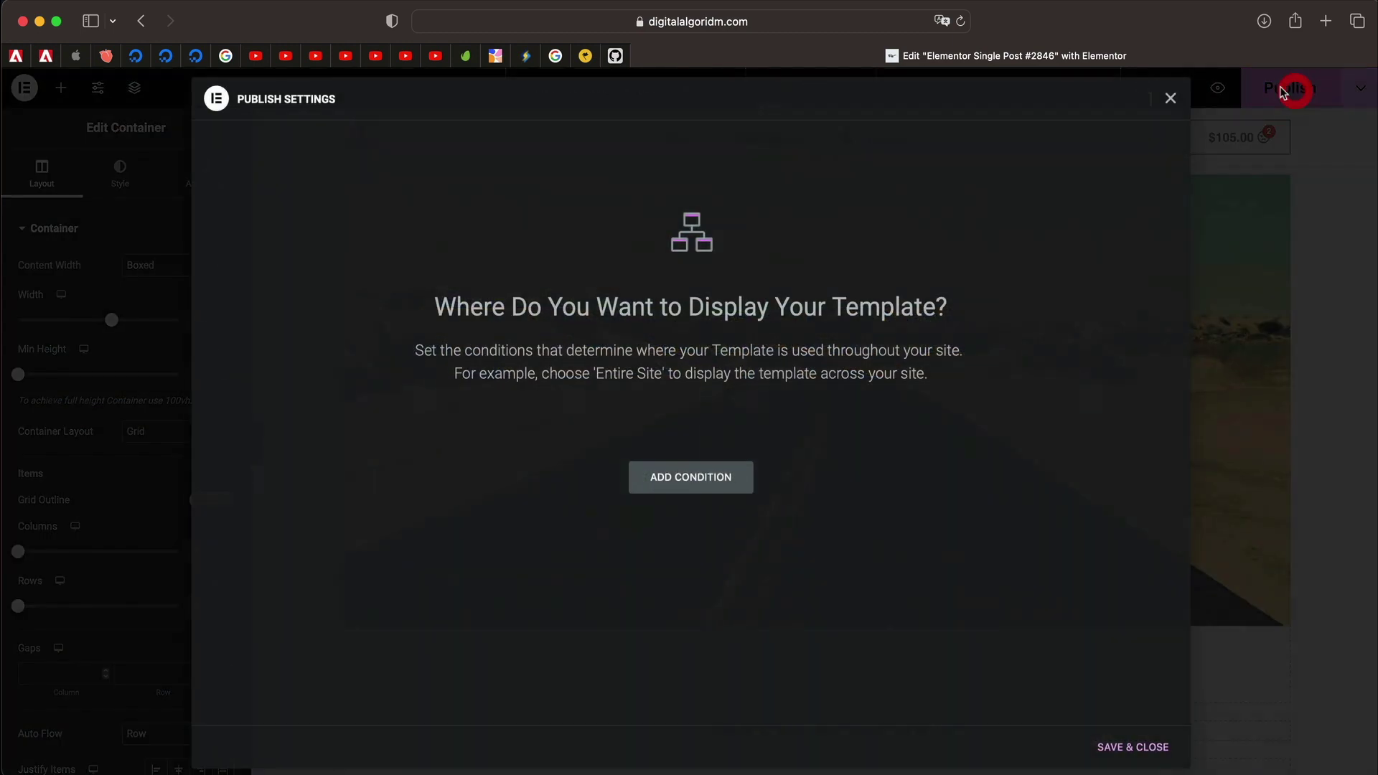
pyautogui.click(679, 493)
pyautogui.click(710, 442)
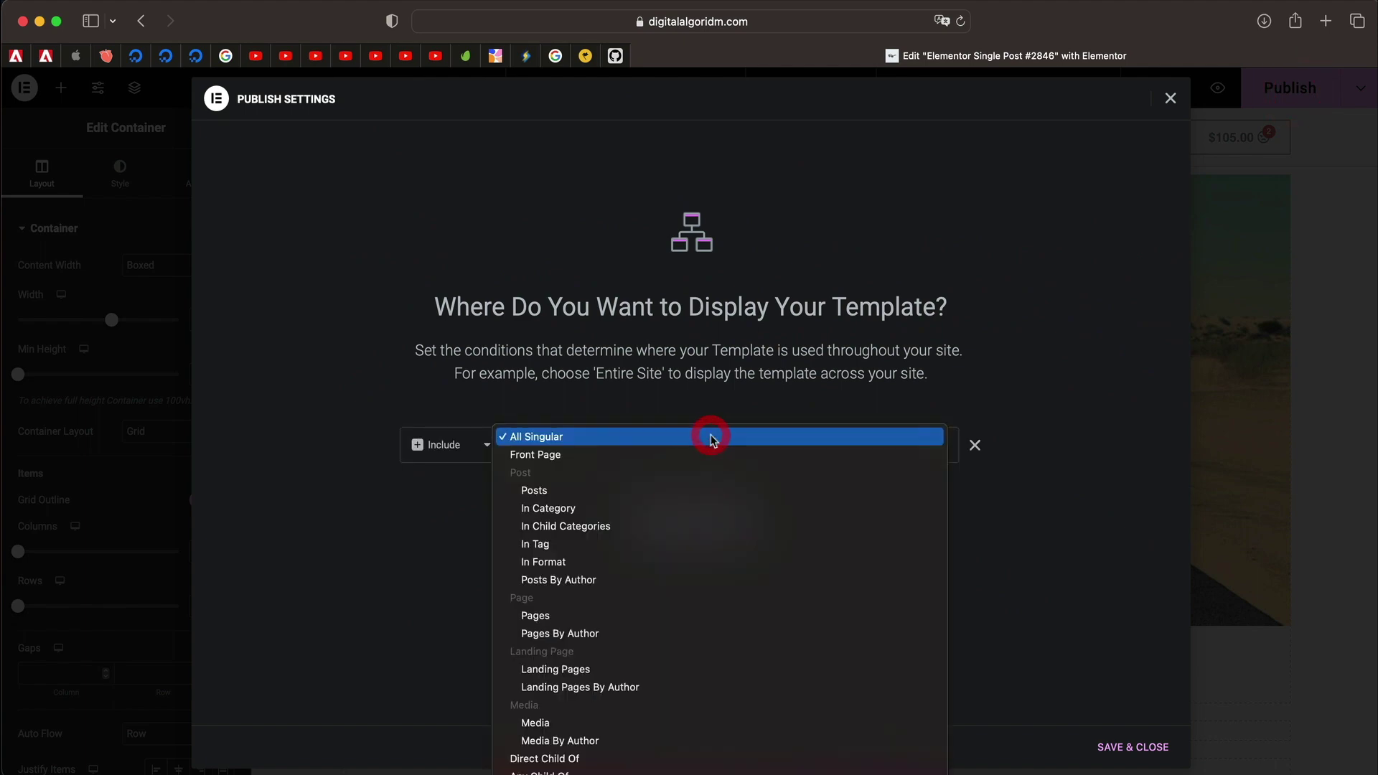
pyautogui.click(686, 492)
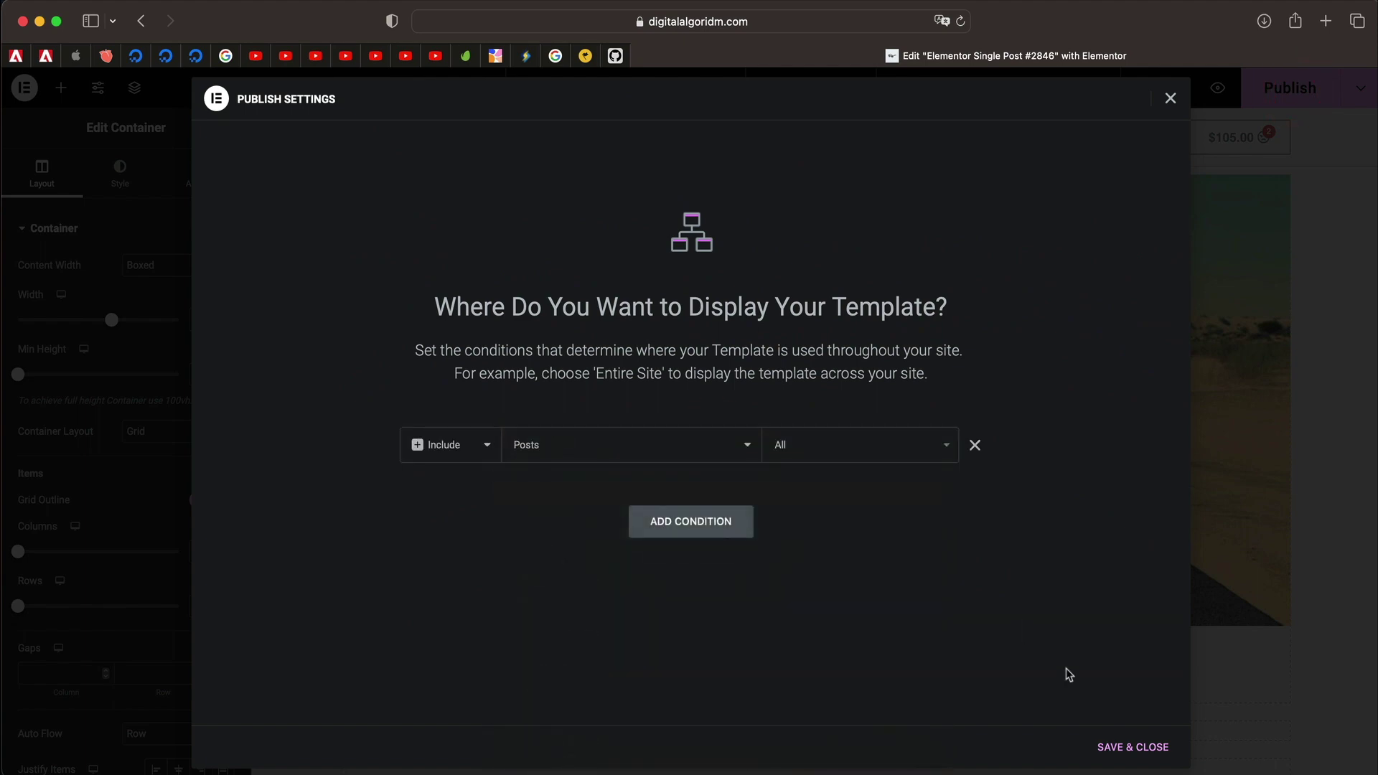
pyautogui.click(1113, 743)
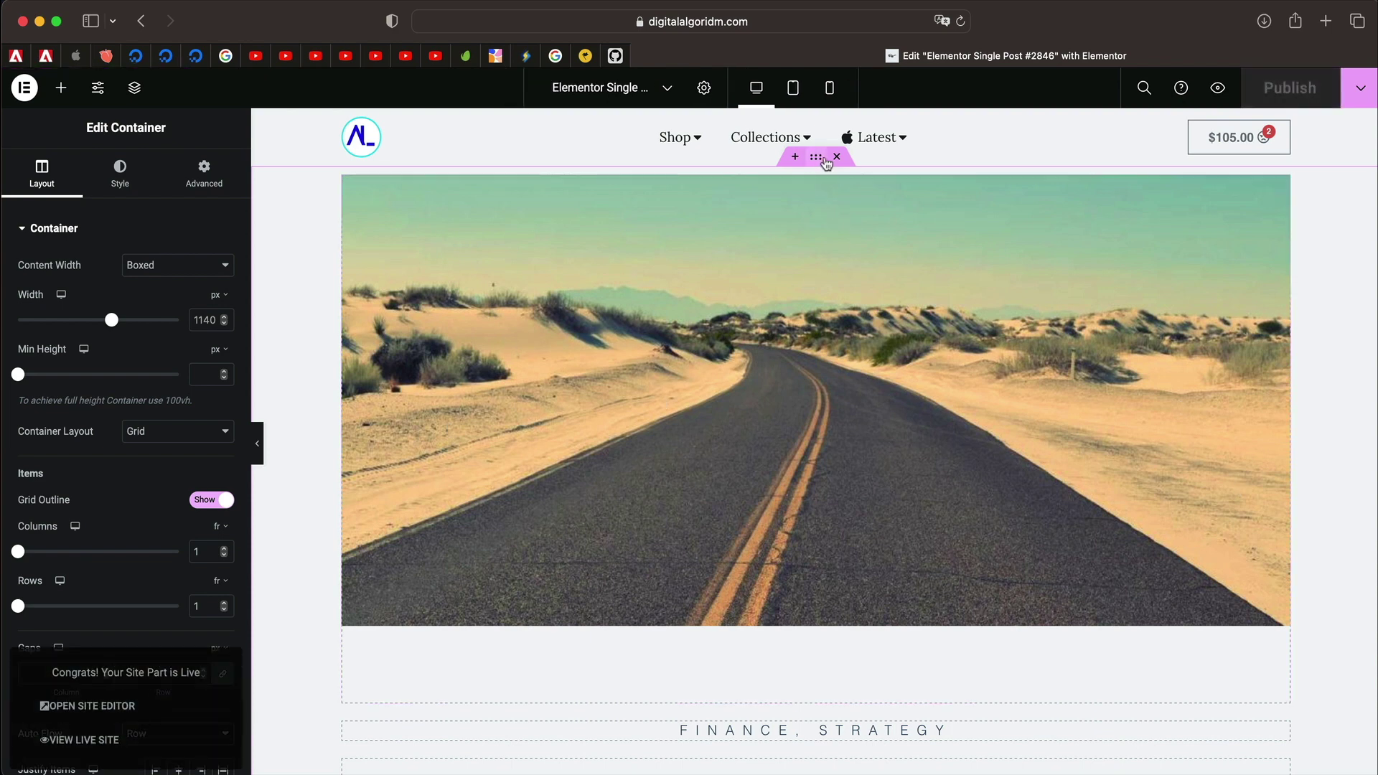
# - Switch the Grid container's Rows to a custom value and enter 1fr 2fr
pyautogui.scroll(-3, 136, 566)
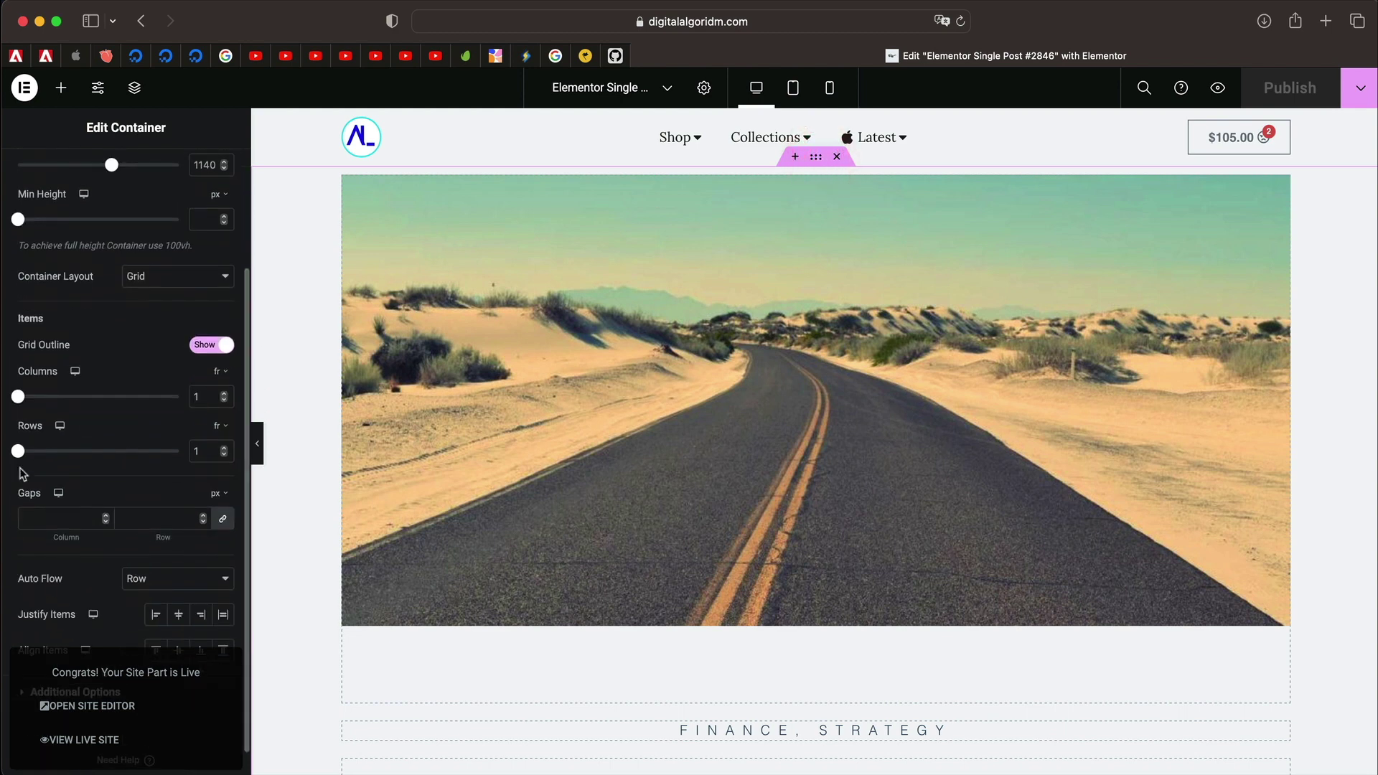
pyautogui.click(229, 427)
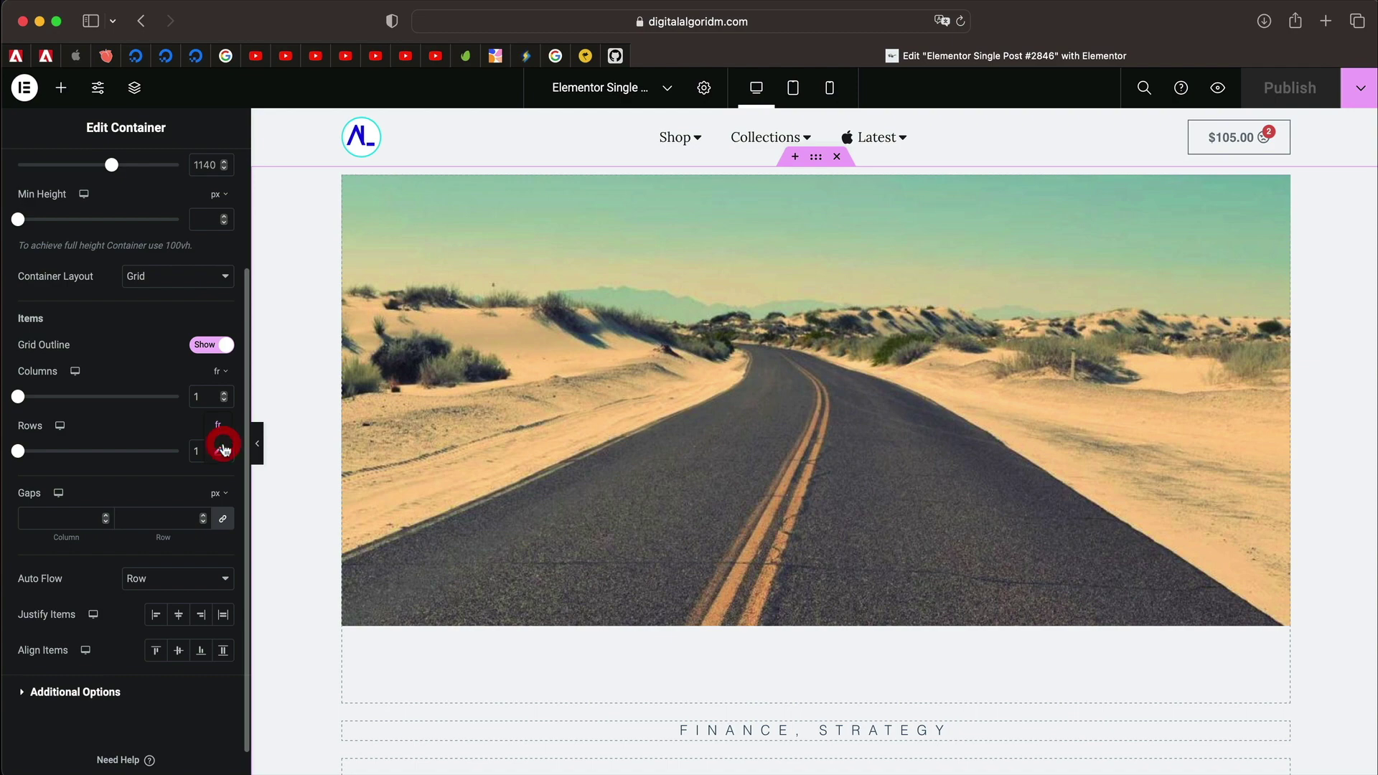
pyautogui.click(223, 448)
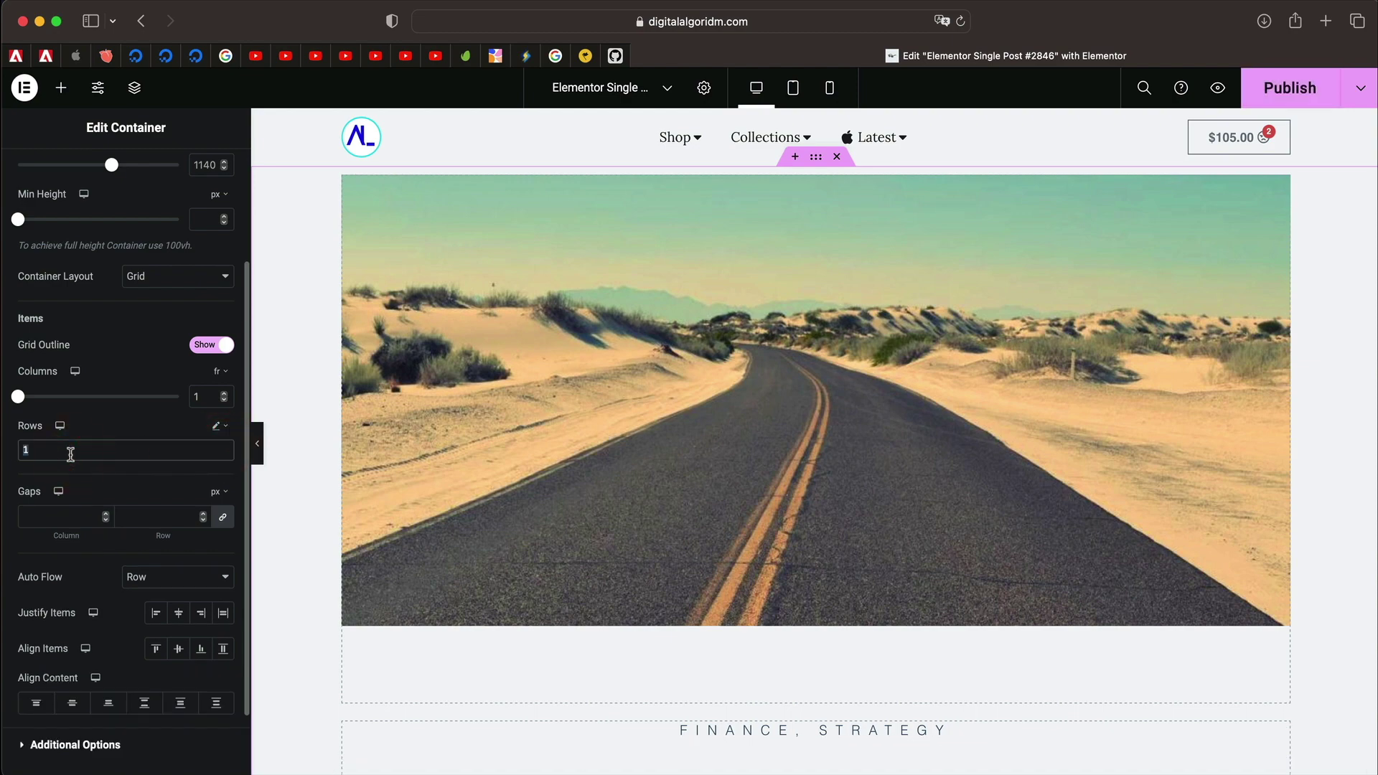
pyautogui.write('1fr 2fr')
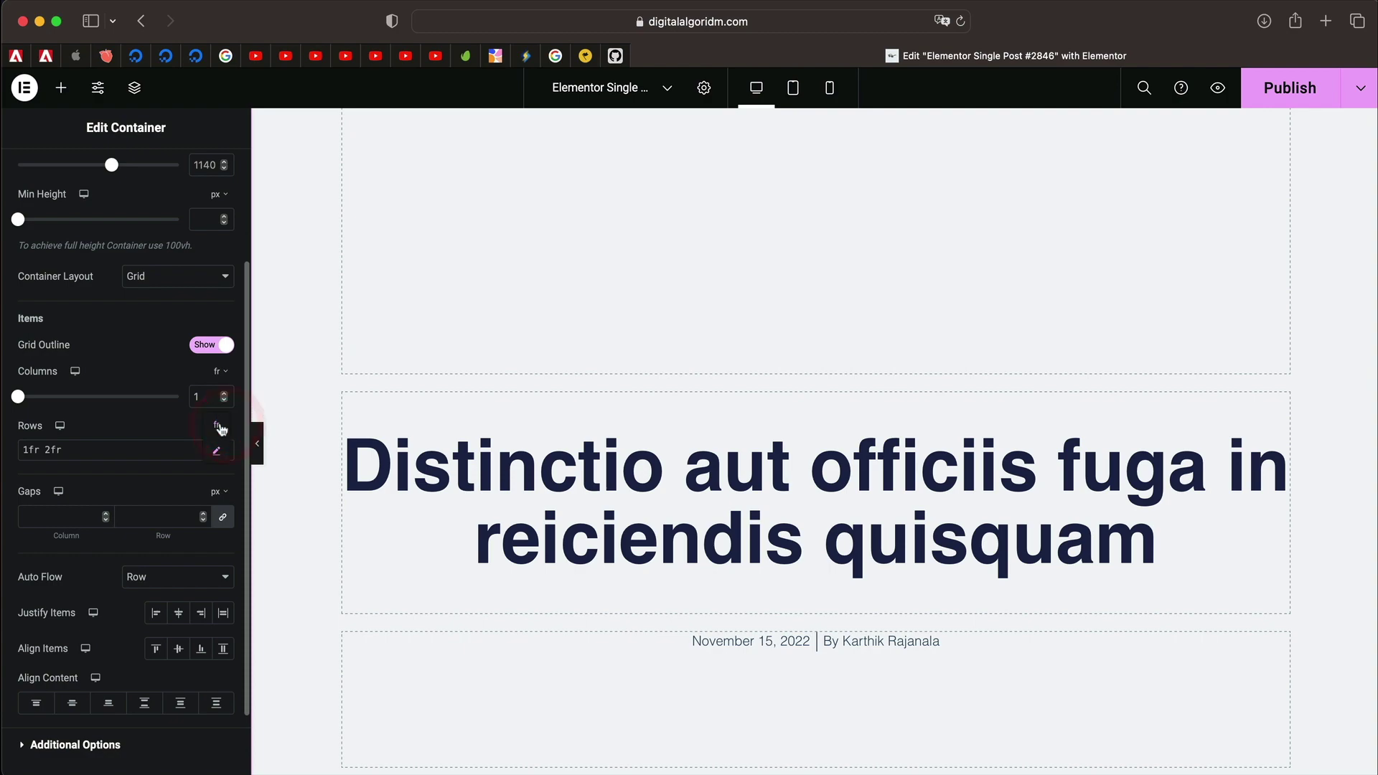
# - Return the Grid container's Rows to the fr unit with 1 row and review the post widgets' spacing
pyautogui.click(221, 429)
pyautogui.click(220, 441)
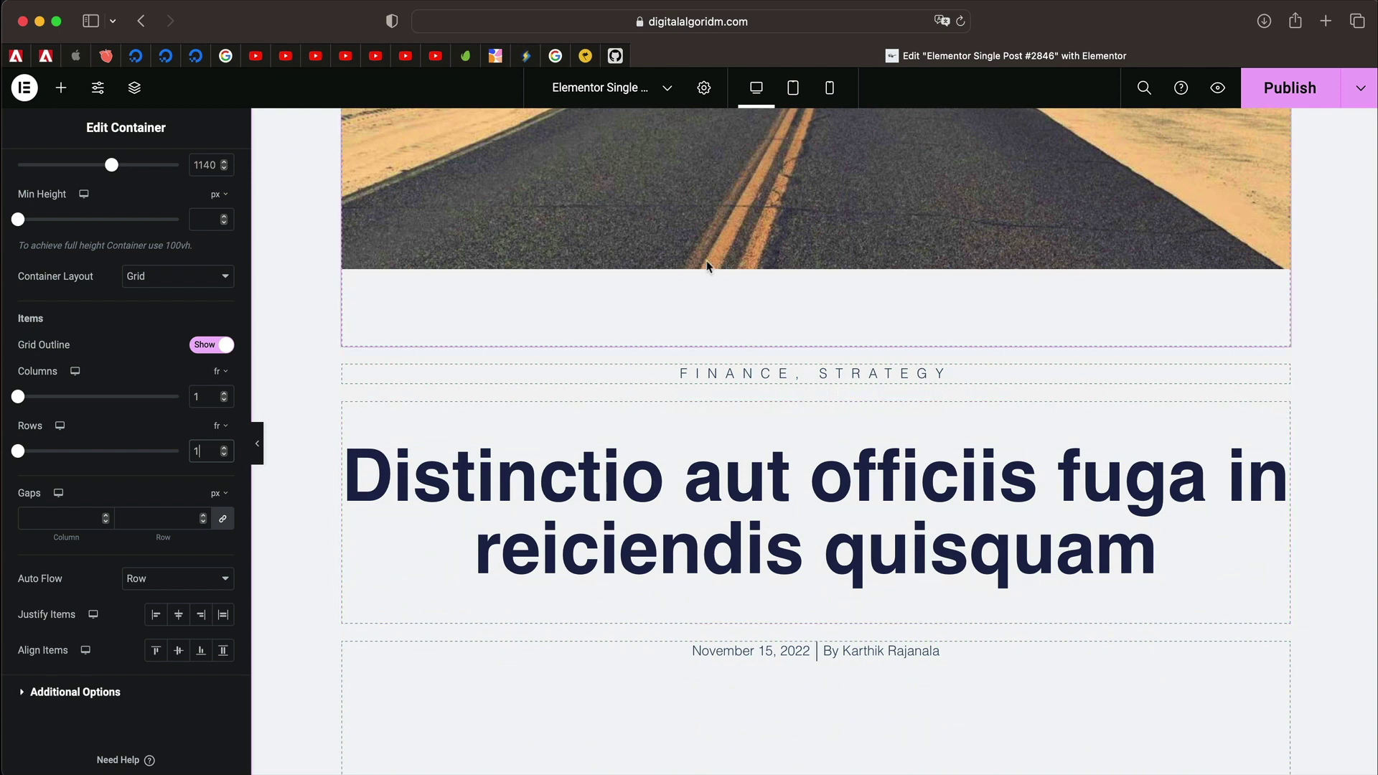
pyautogui.scroll(-3, 691, 545)
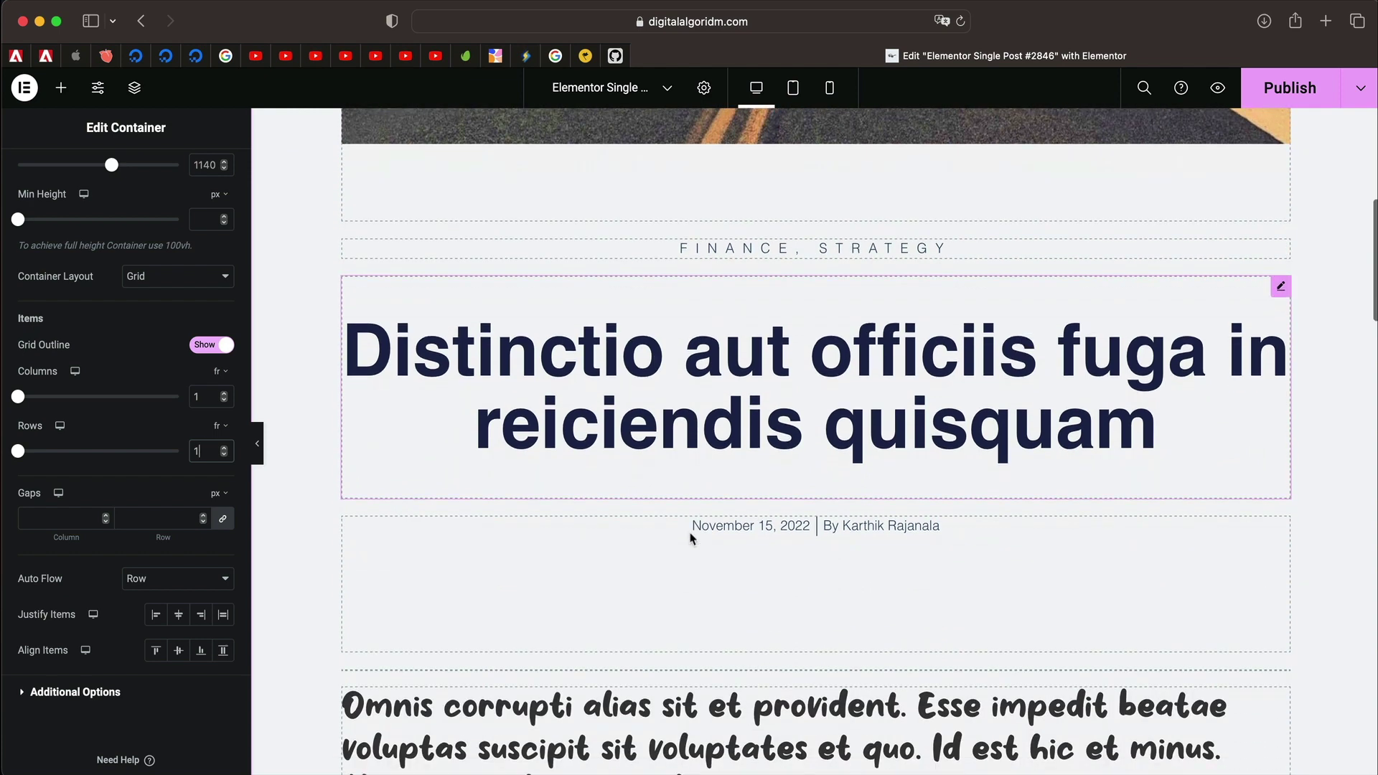